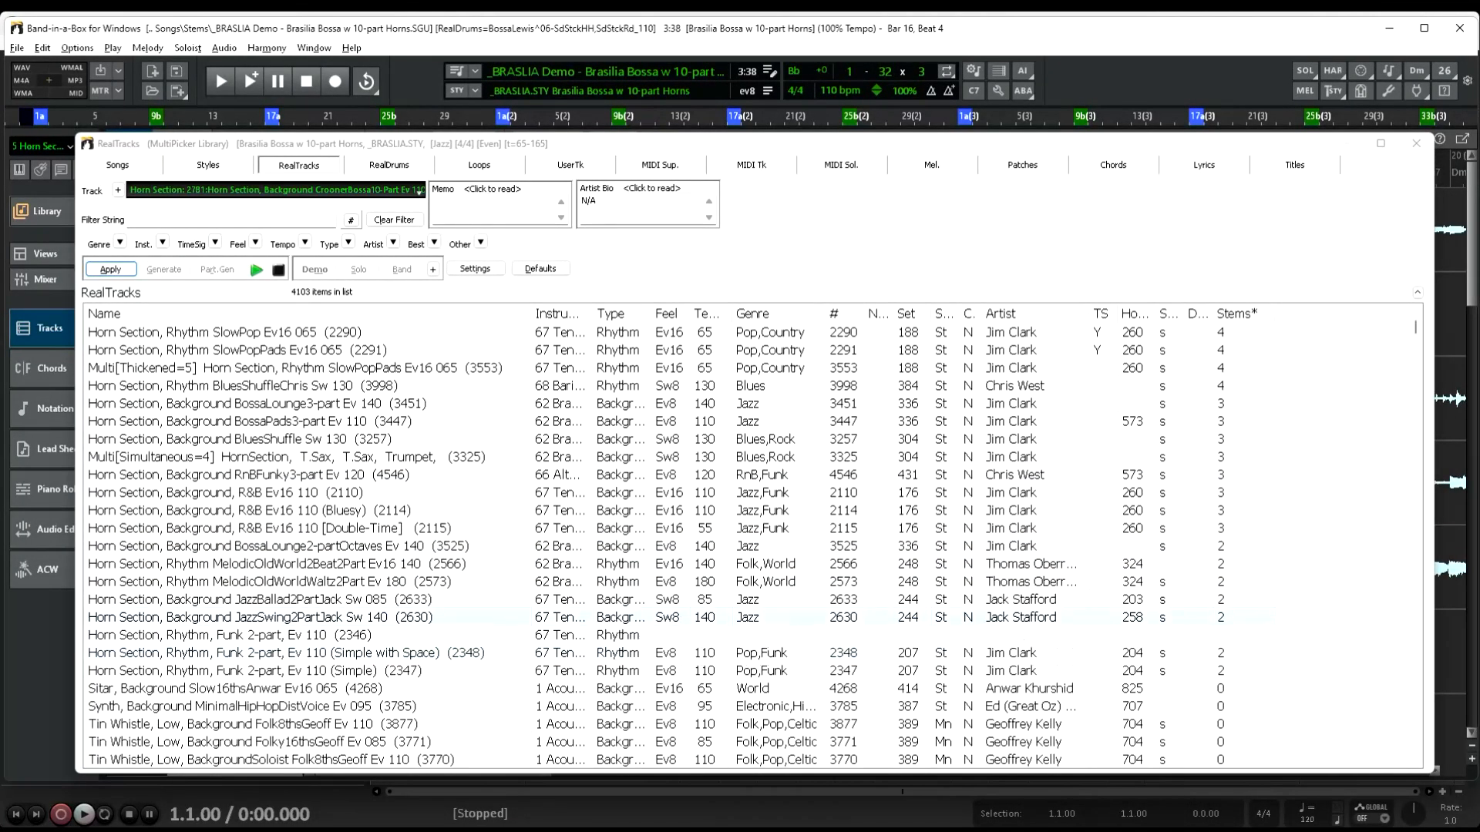
# Make sure the Edit Phrases and Loops mode is enabled in the Audio Edit and Tracks Window settings
pyautogui.scroll(10, 308, 652)
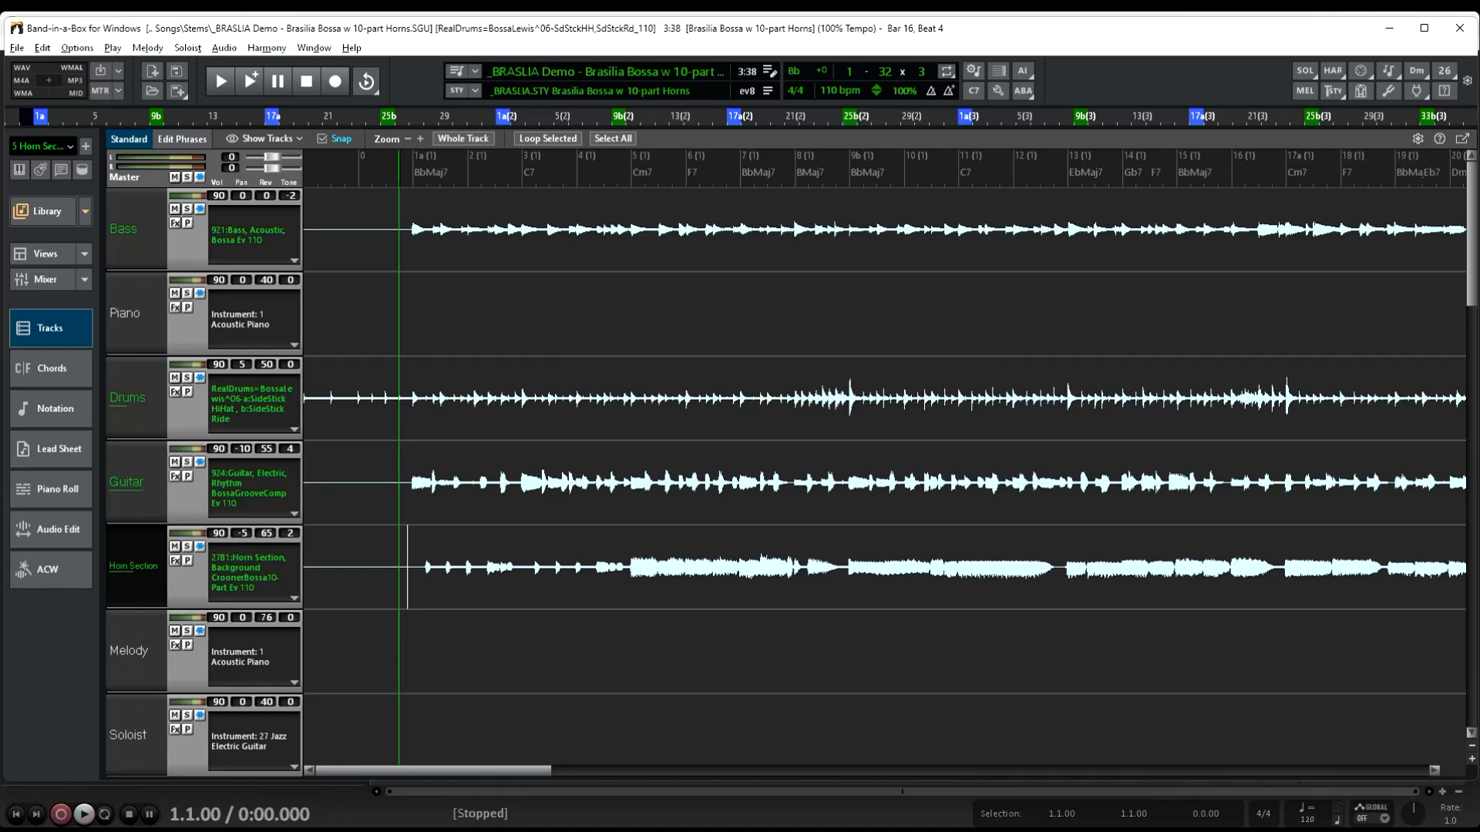
pyautogui.click(1417, 139)
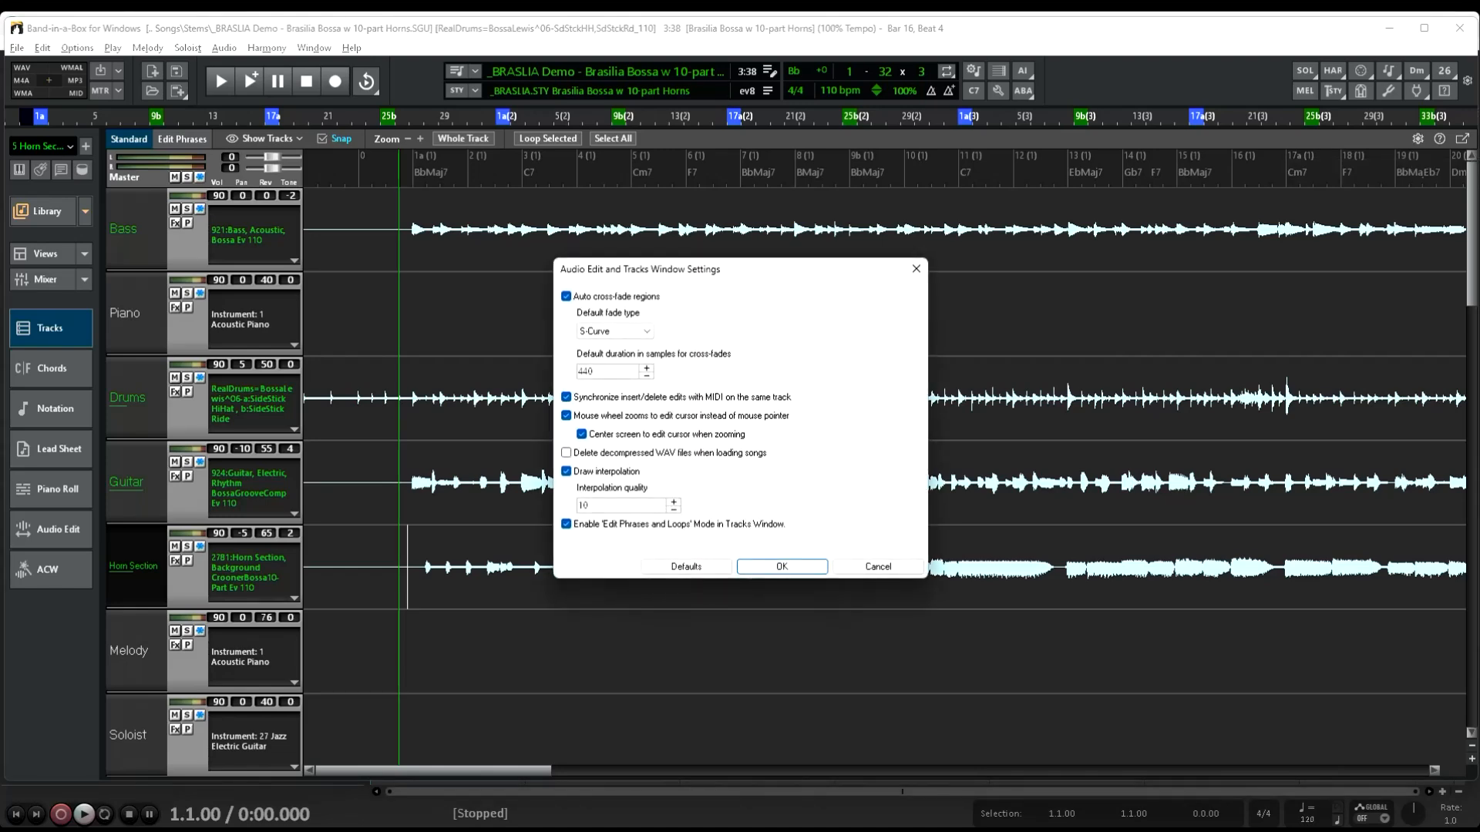
pyautogui.click(566, 524)
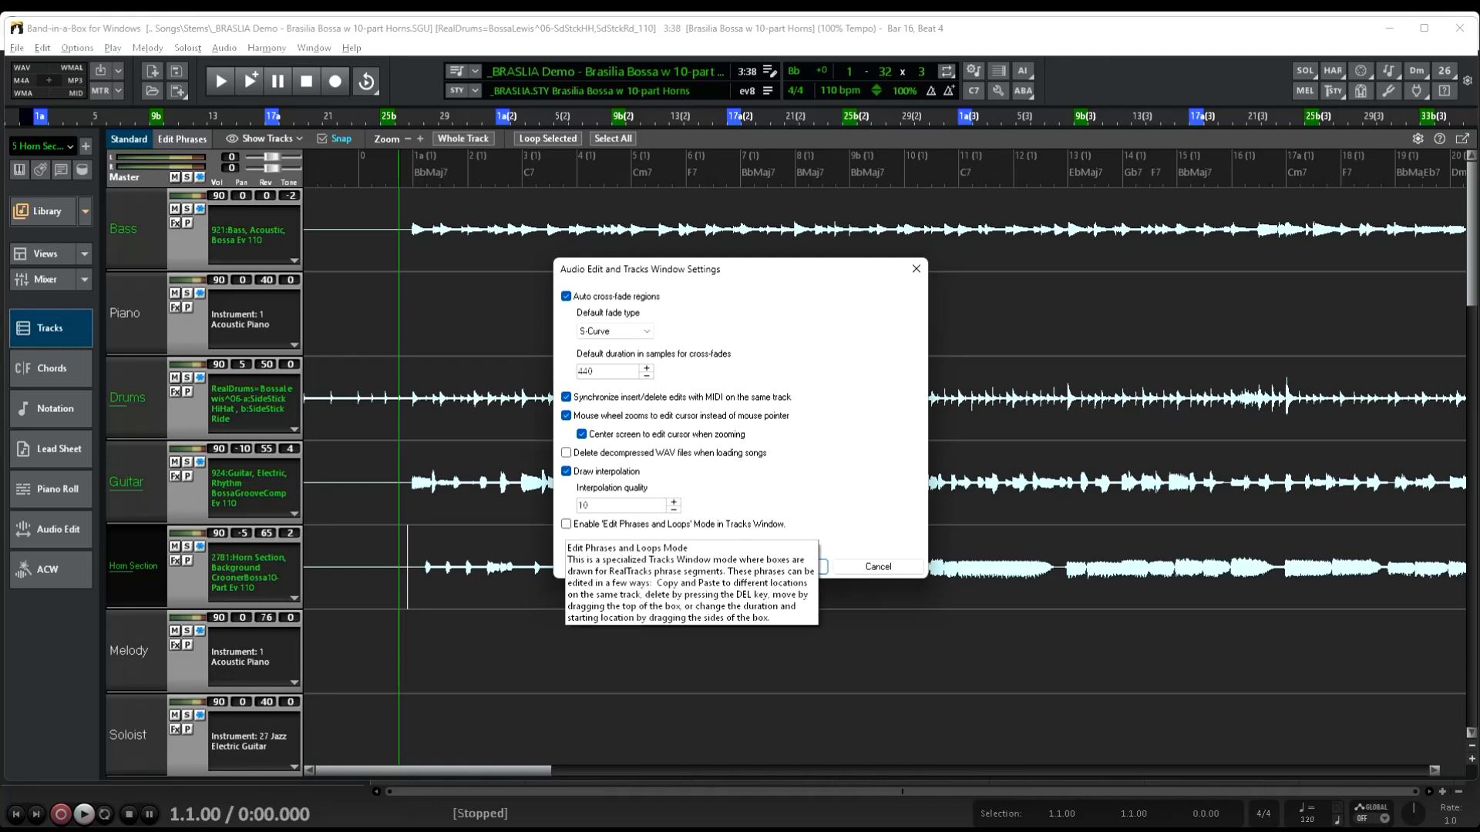
pyautogui.click(566, 524)
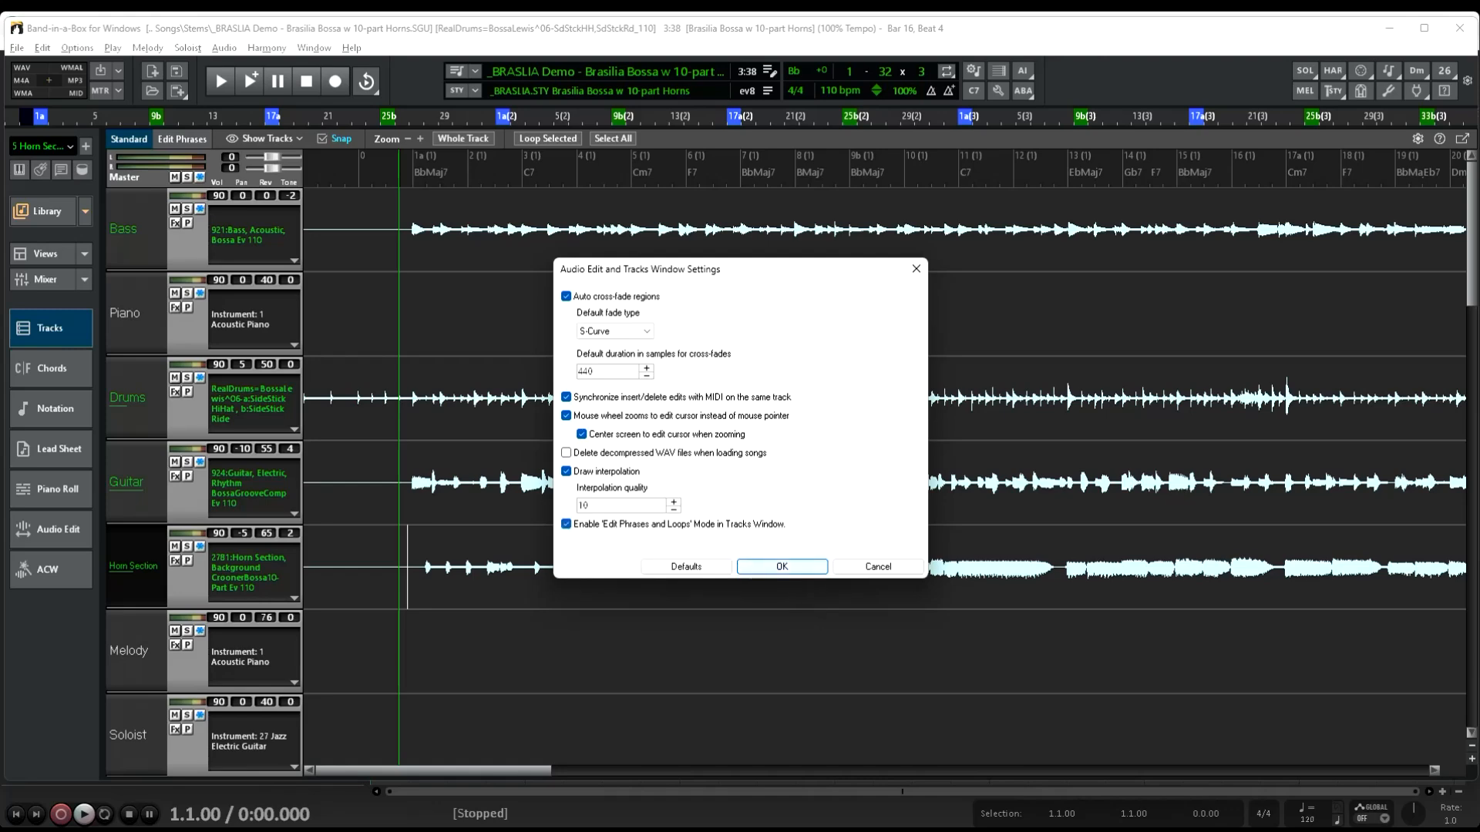
pyautogui.click(778, 566)
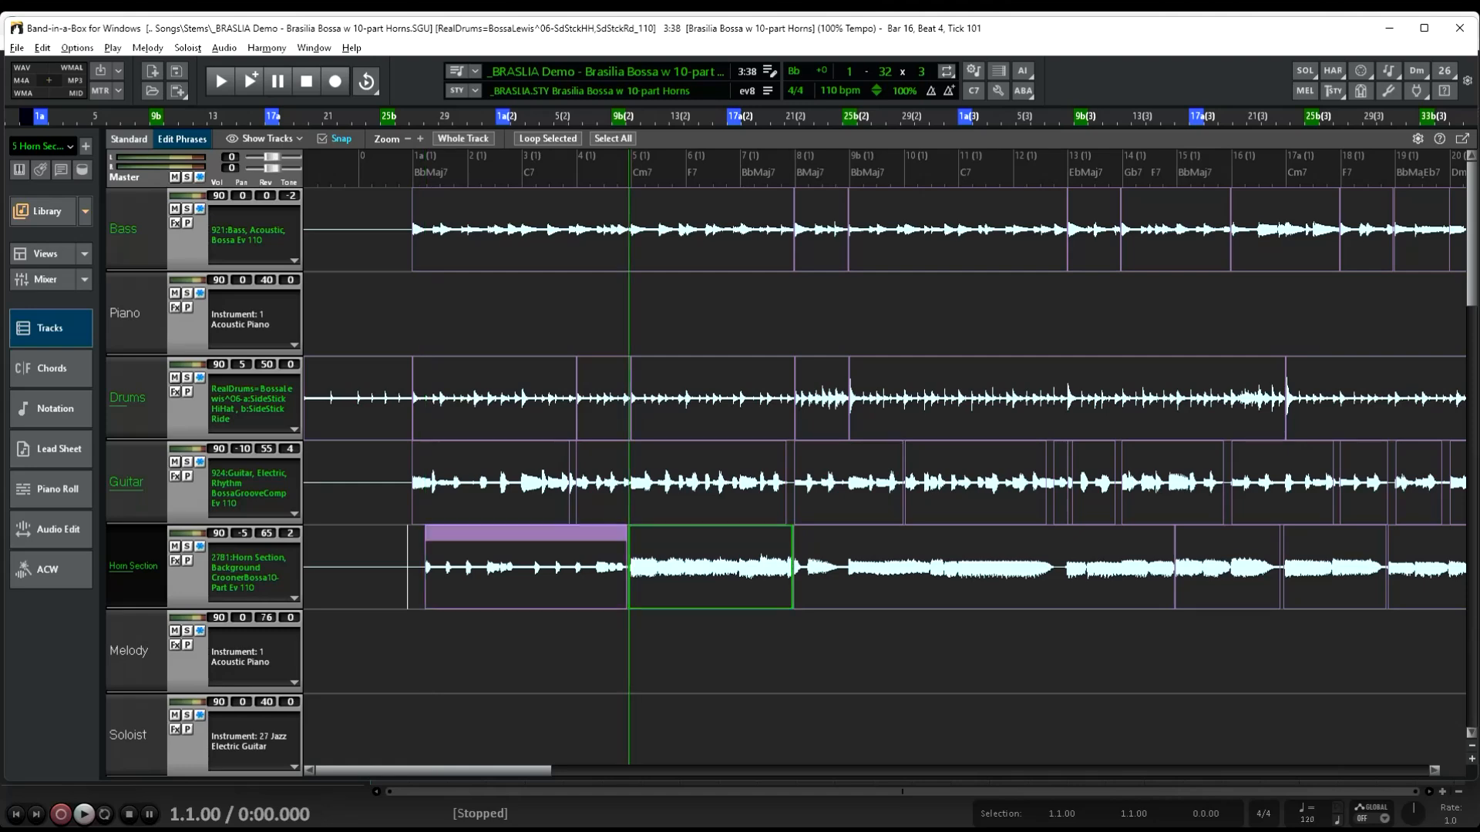
# Try moving the first Horn Section phrase earlier and extending its end by about one bar, undo both edits and return to Standard mode
pyautogui.moveTo(526, 533); pyautogui.dragTo(430, 533)
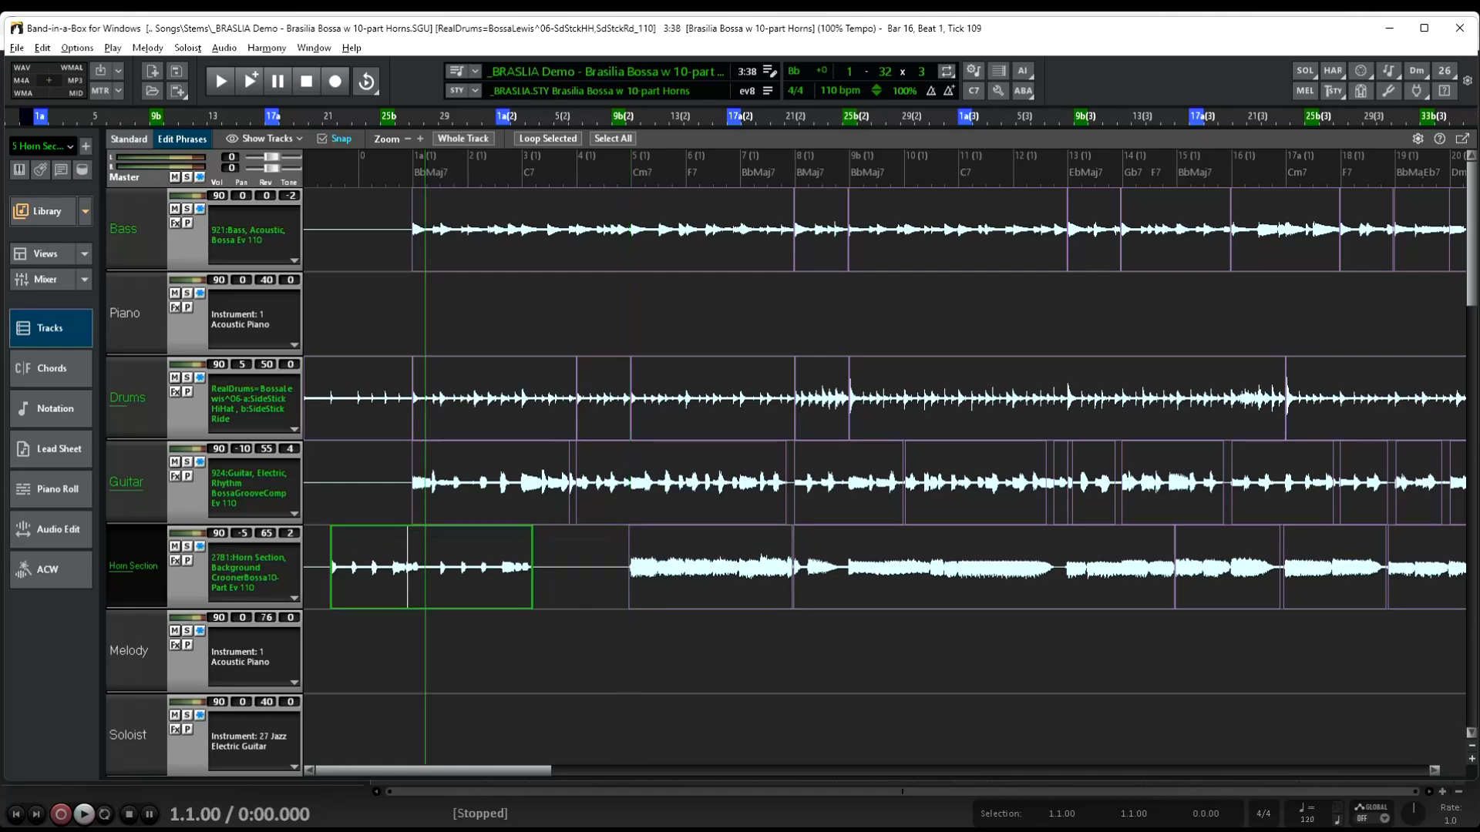
pyautogui.moveTo(532, 566); pyautogui.dragTo(590, 567)
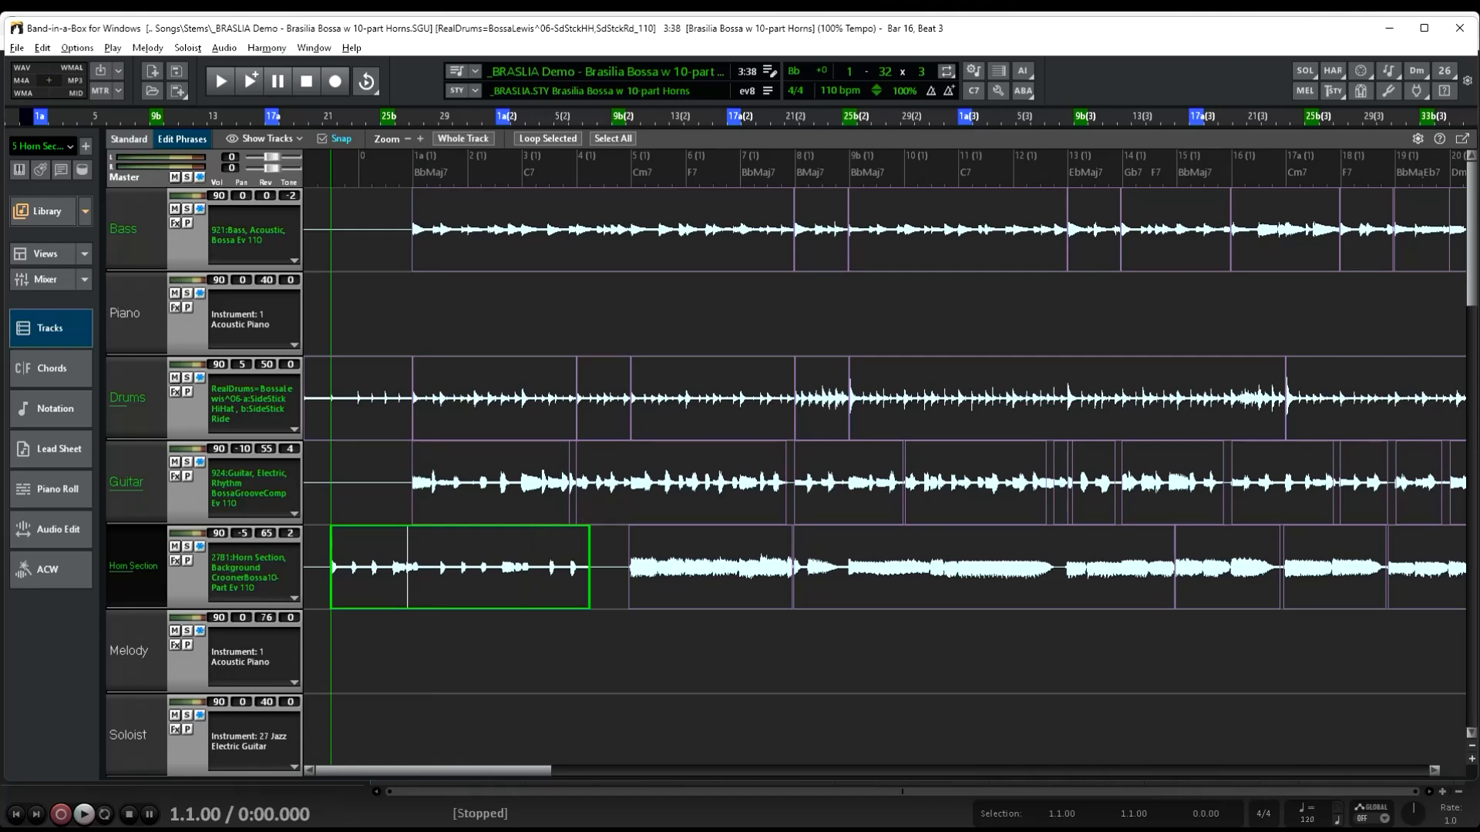
pyautogui.hotkey('ctrl', 'z')
pyautogui.hotkey('ctrl', 'z')
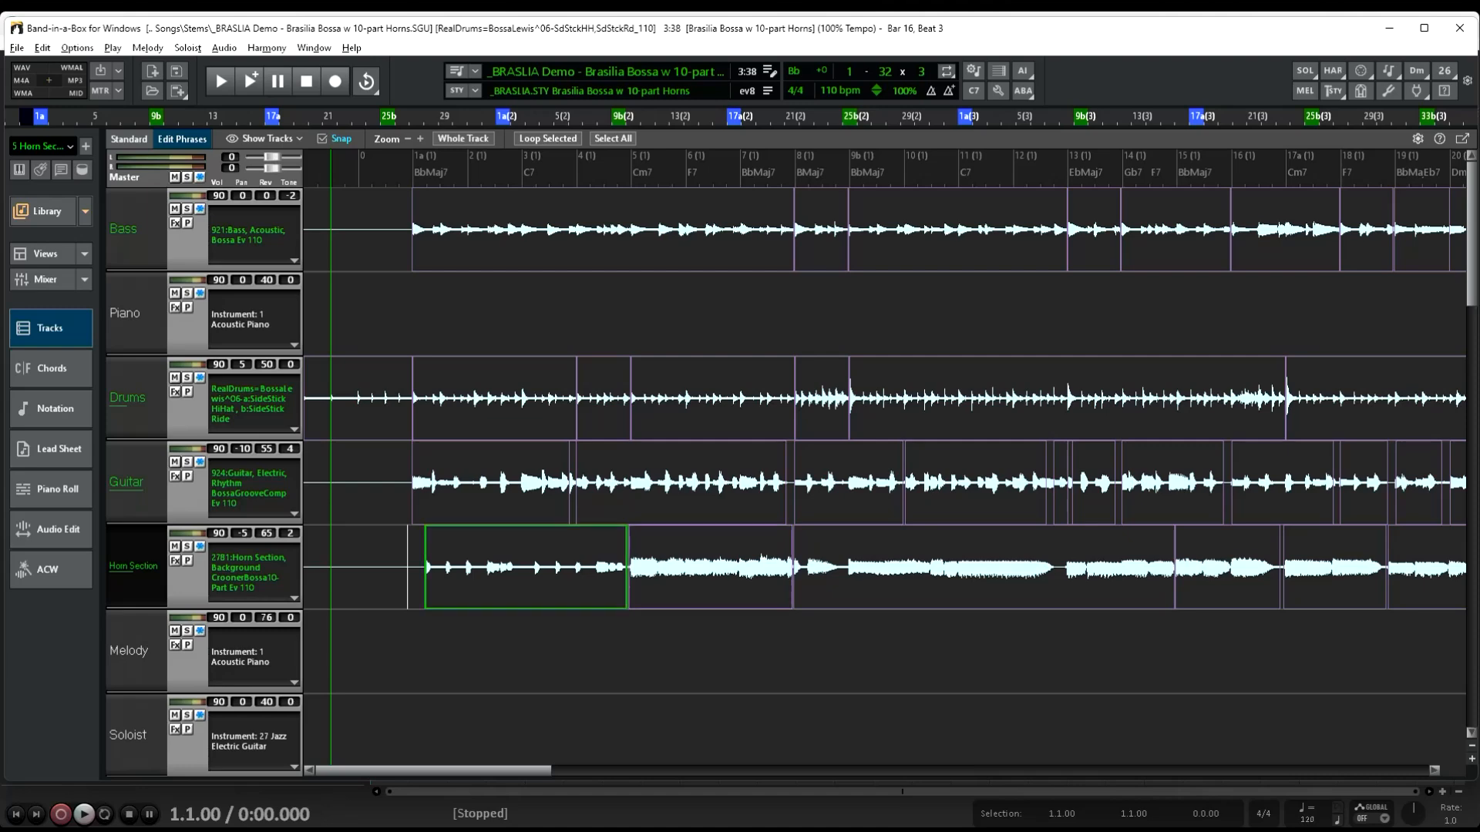
pyautogui.click(128, 140)
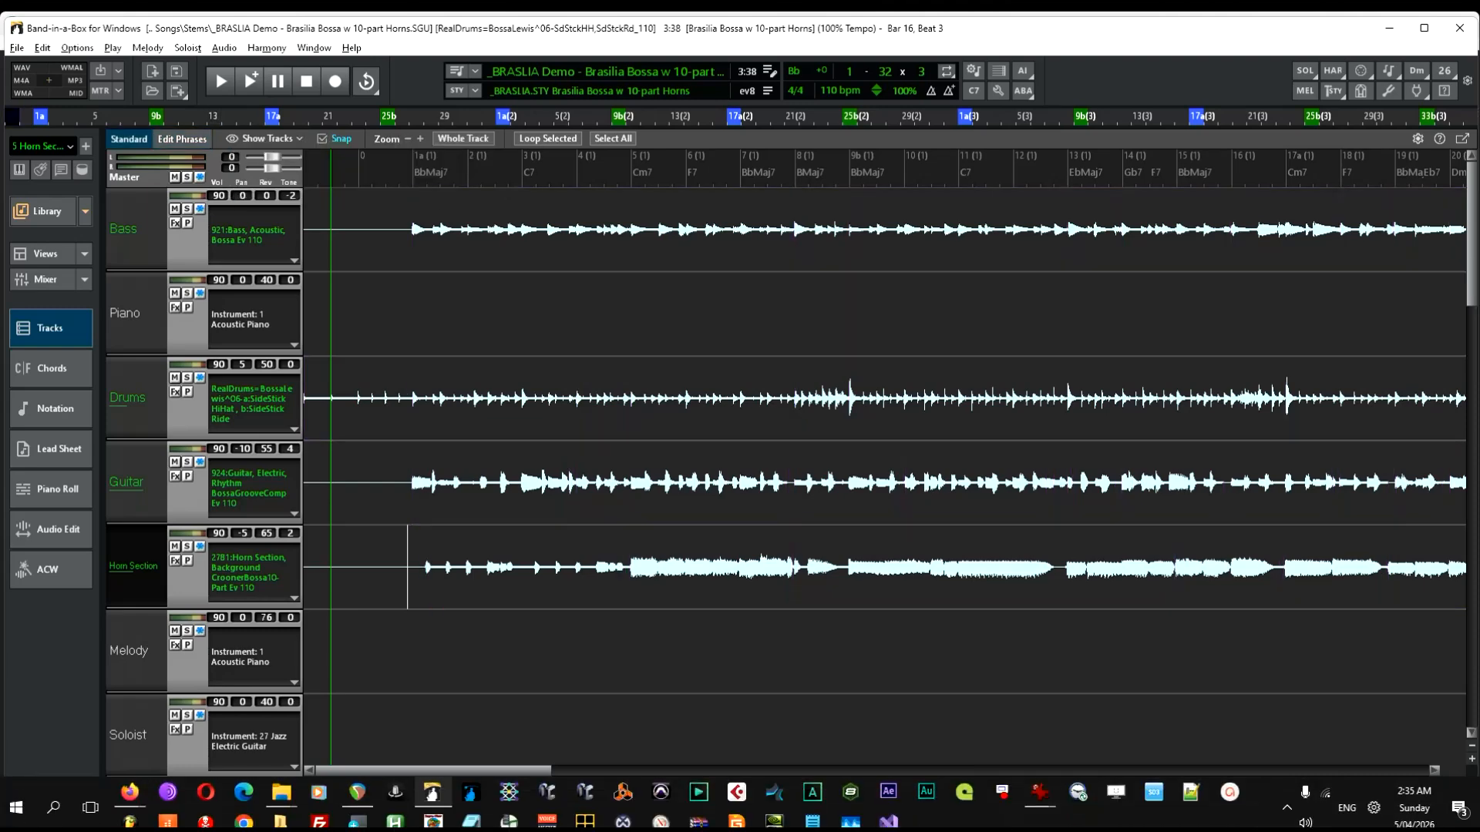
# Switch to Notepad and examine the GospelCool vocal stem lines, including the RealTracks name that follows each stem's settings
pyautogui.click(818, 821)
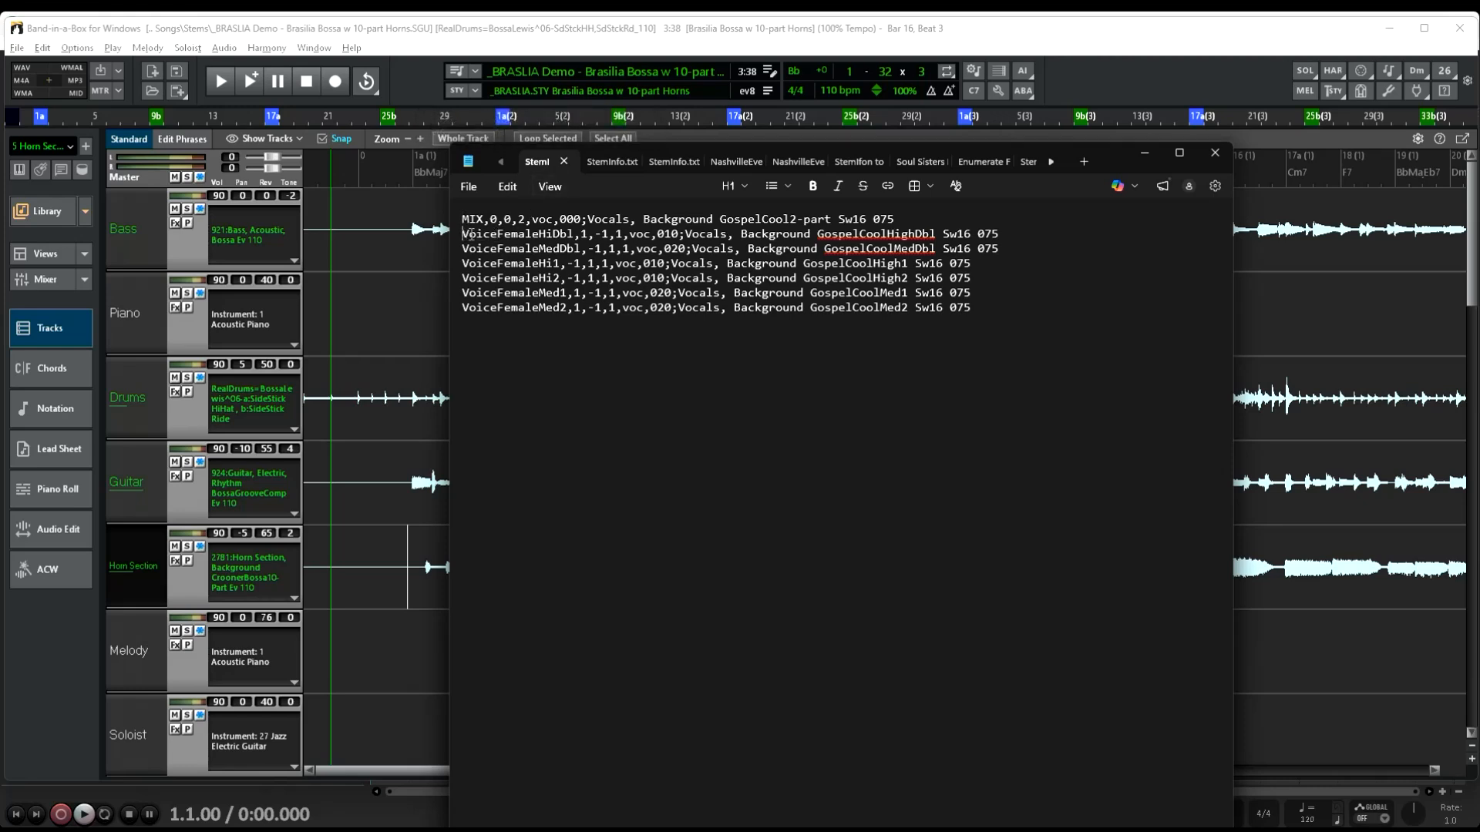
pyautogui.moveTo(464, 234); pyautogui.dragTo(1007, 316)
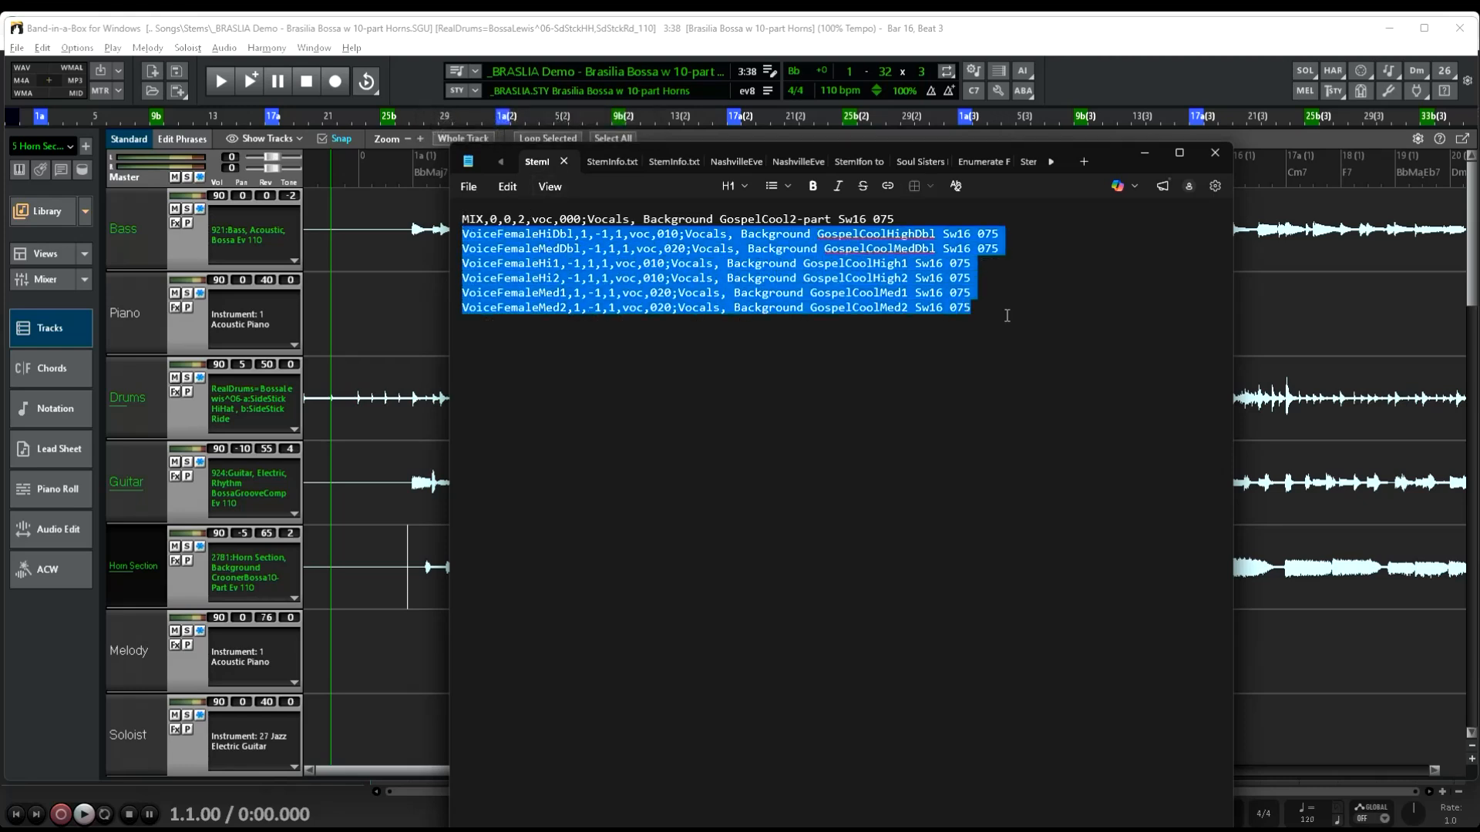
pyautogui.click(796, 423)
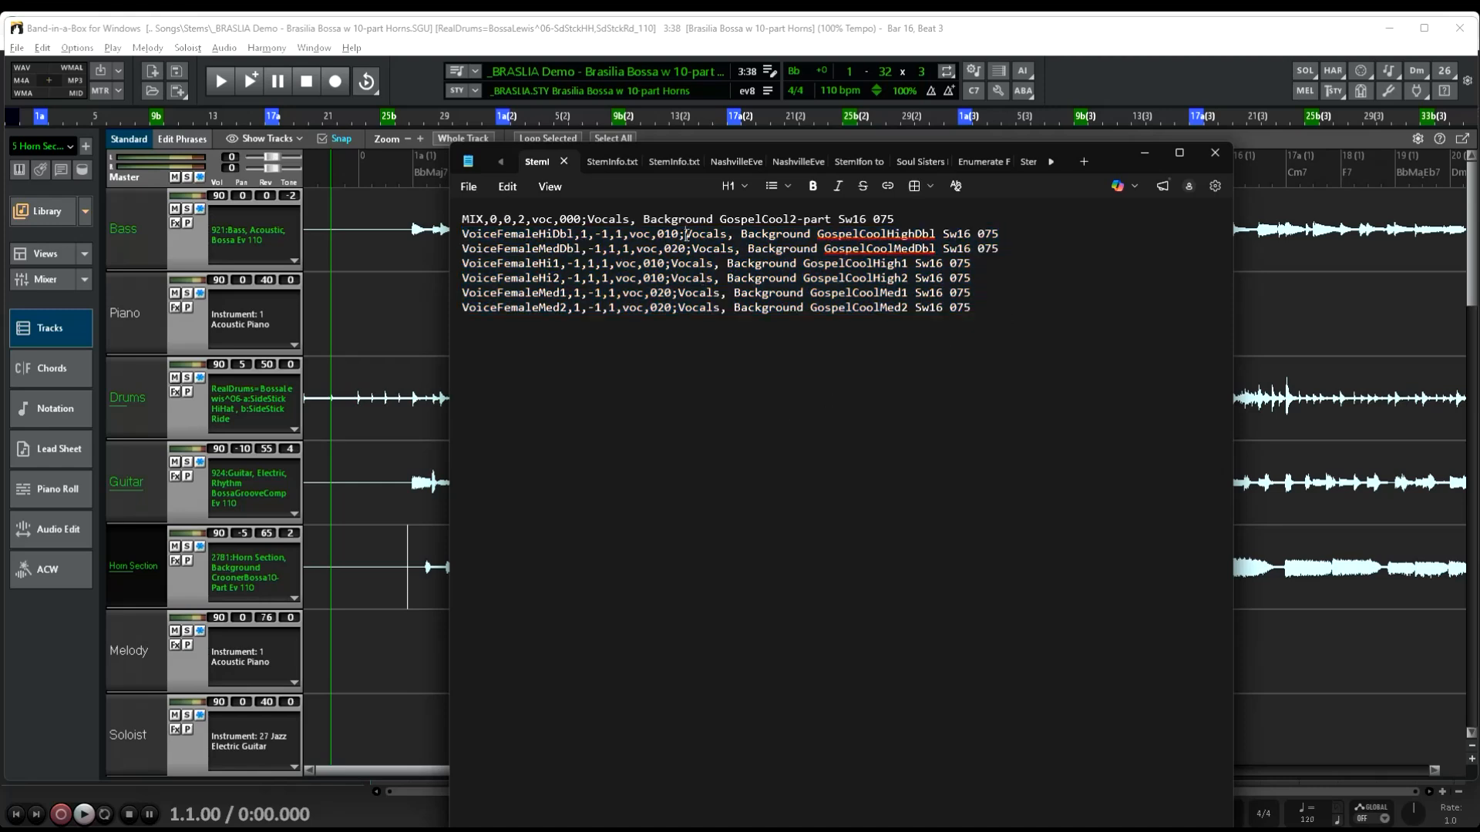
pyautogui.moveTo(686, 234); pyautogui.dragTo(1001, 237)
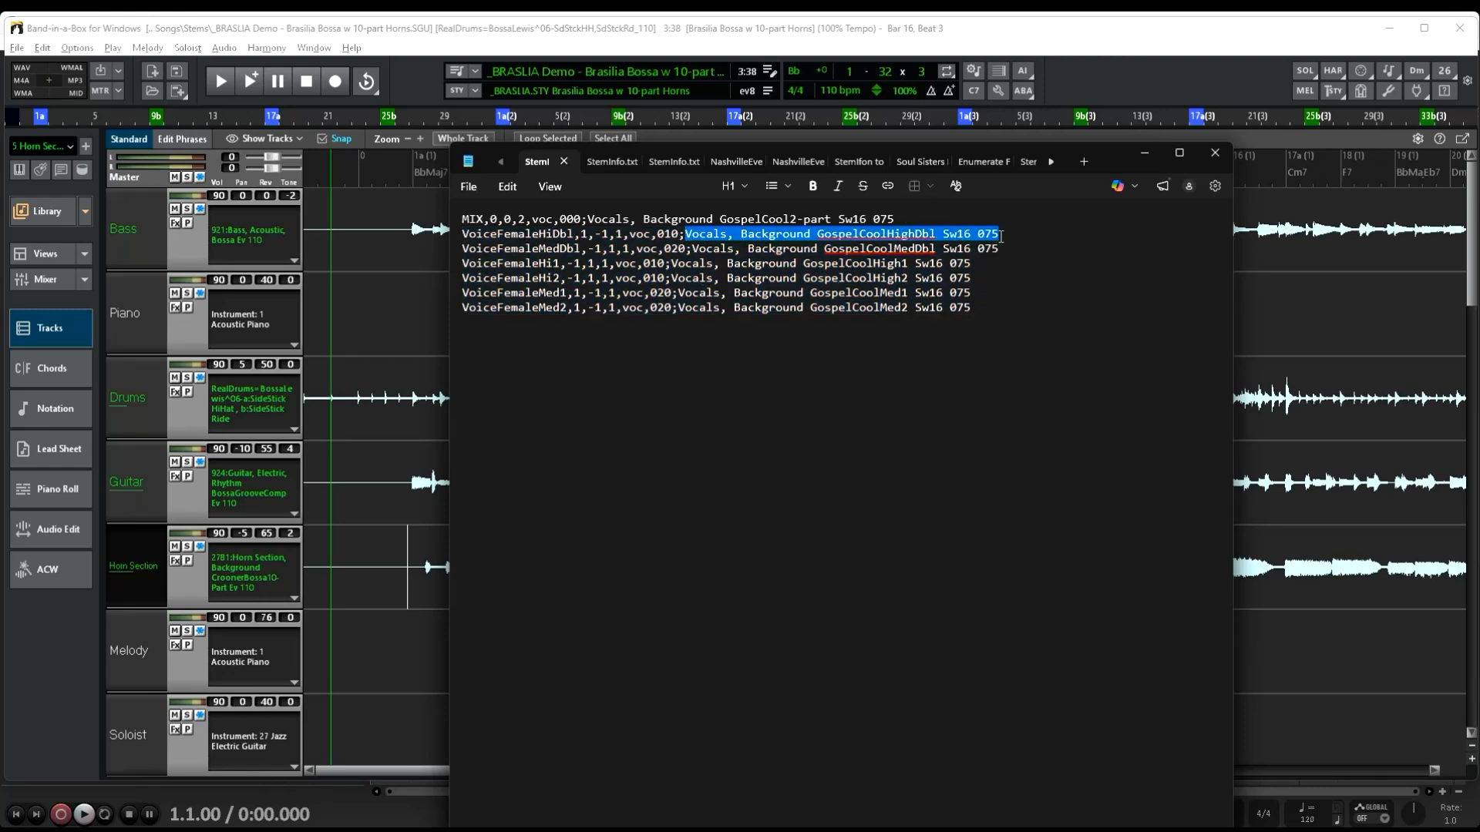
pyautogui.moveTo(670, 263); pyautogui.dragTo(976, 268)
pyautogui.click(701, 445)
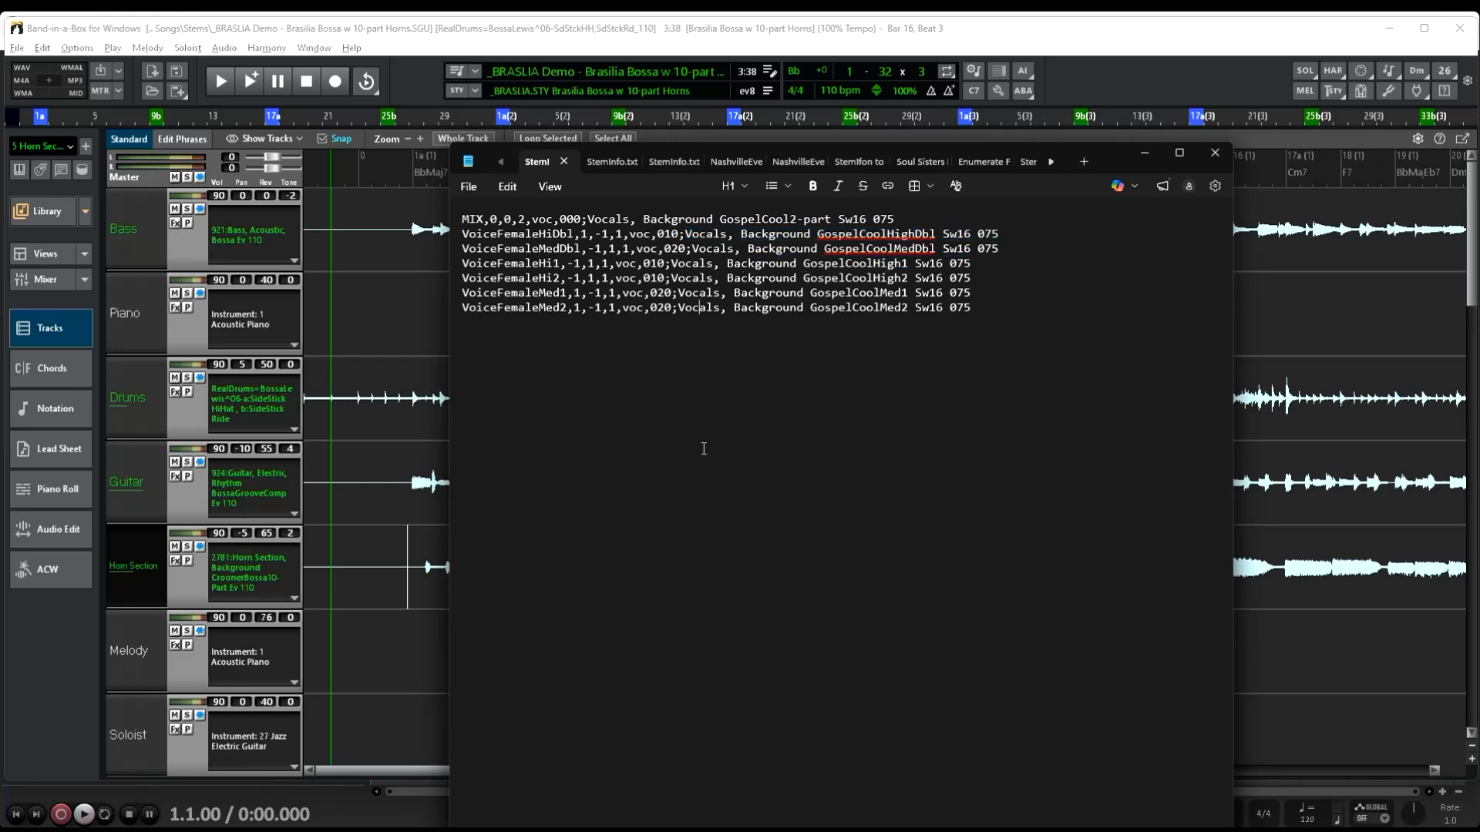
# Examine the stem lines listed for the CroonerBossa10-Part horn section in its StemInfo.txt file
pyautogui.click(602, 168)
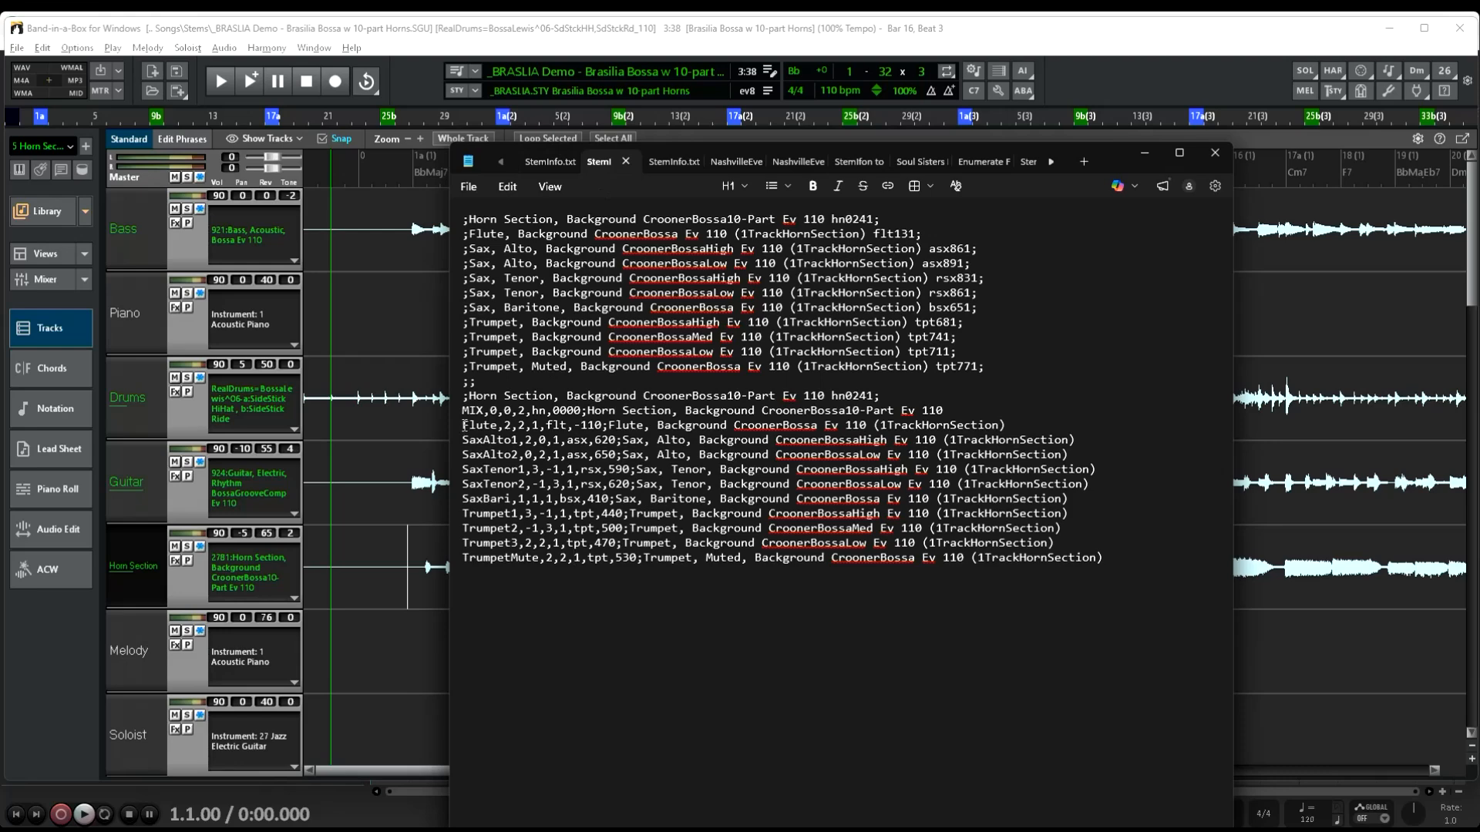
pyautogui.moveTo(463, 426); pyautogui.dragTo(1161, 575)
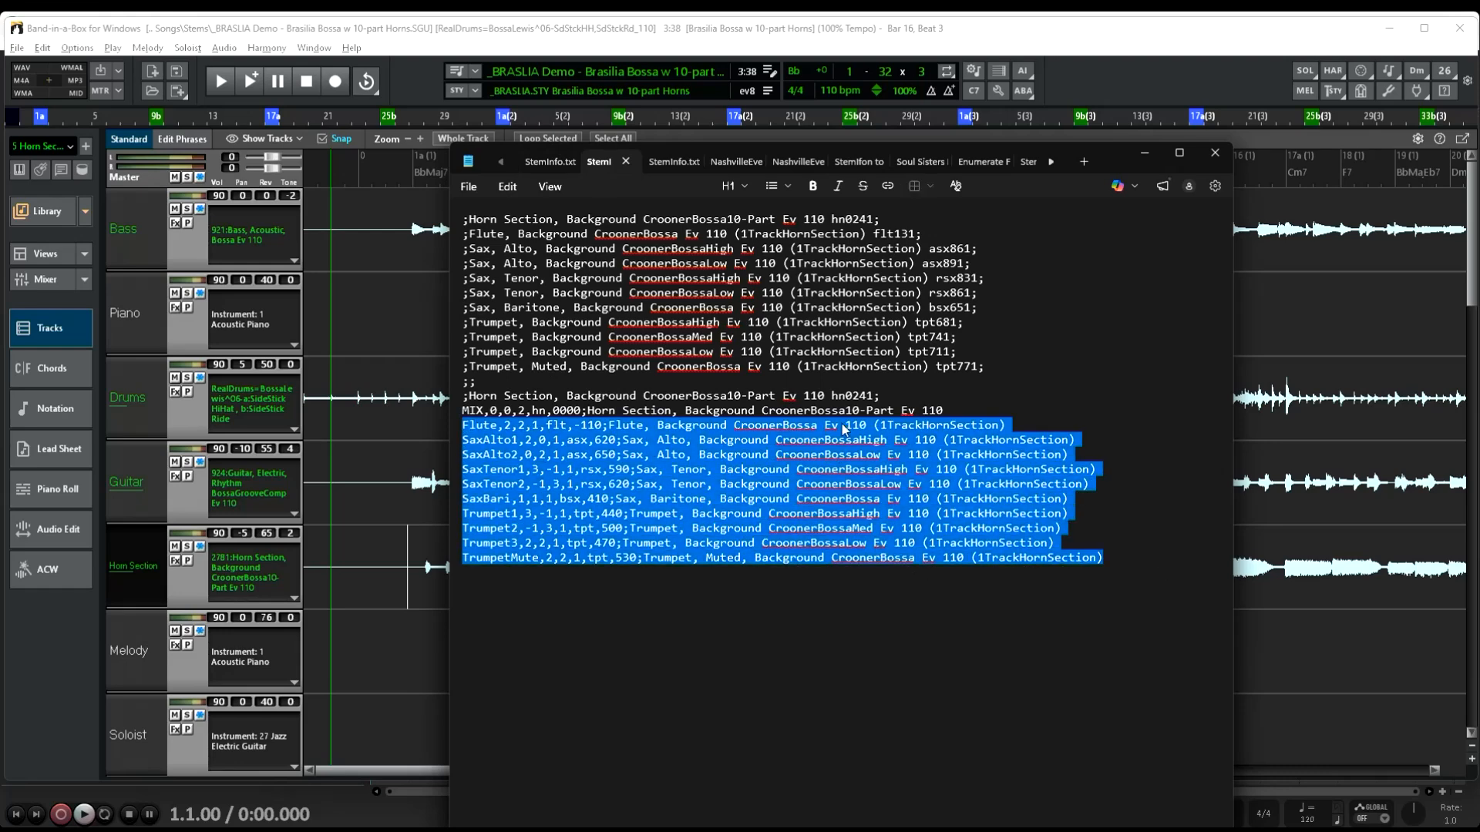
pyautogui.click(848, 645)
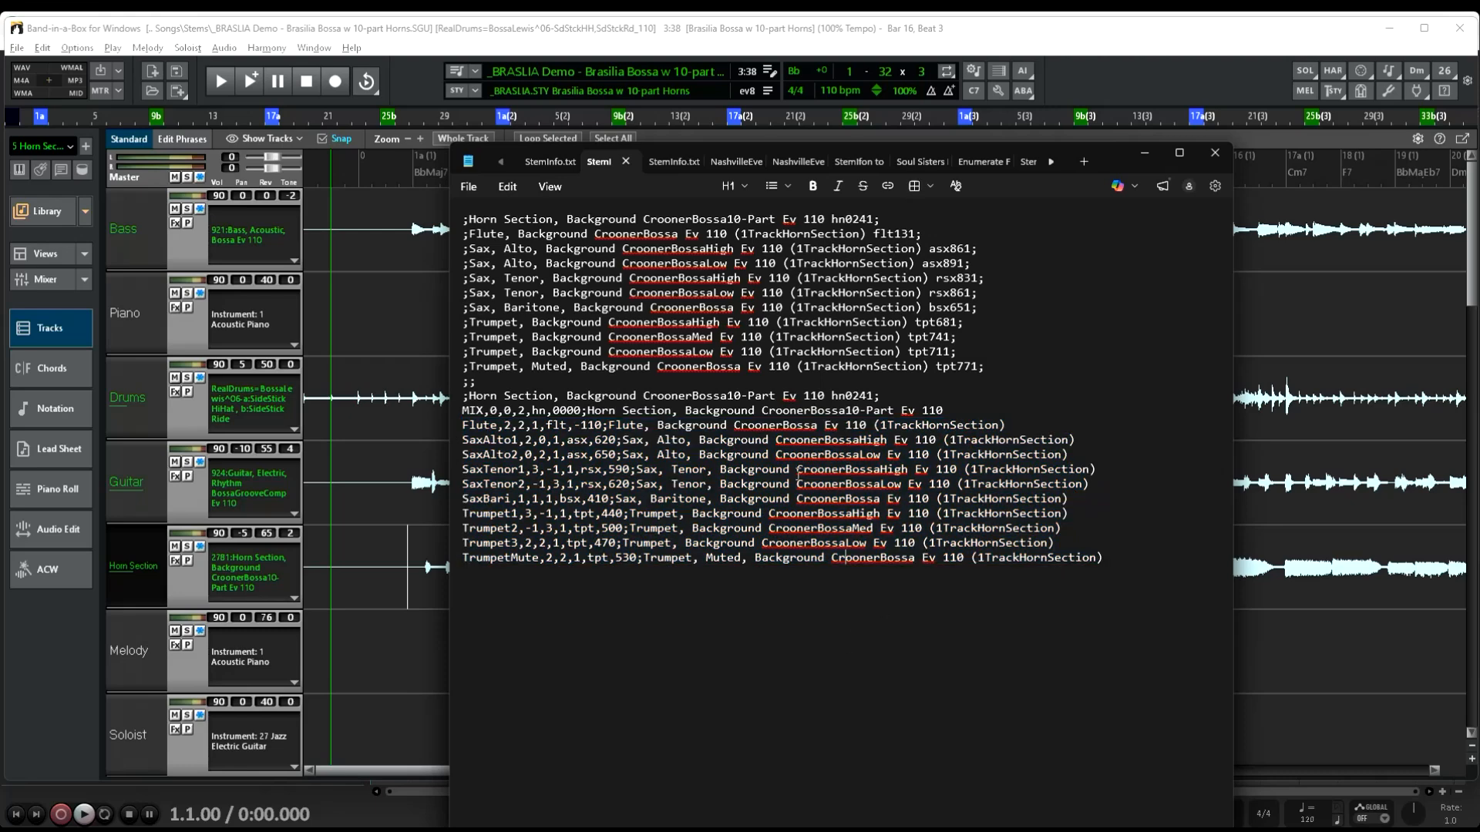
# Examine the Doo-WopPop8ths vocal stem lines and the track name in the MIX line of their StemInfo.txt file
pyautogui.click(660, 161)
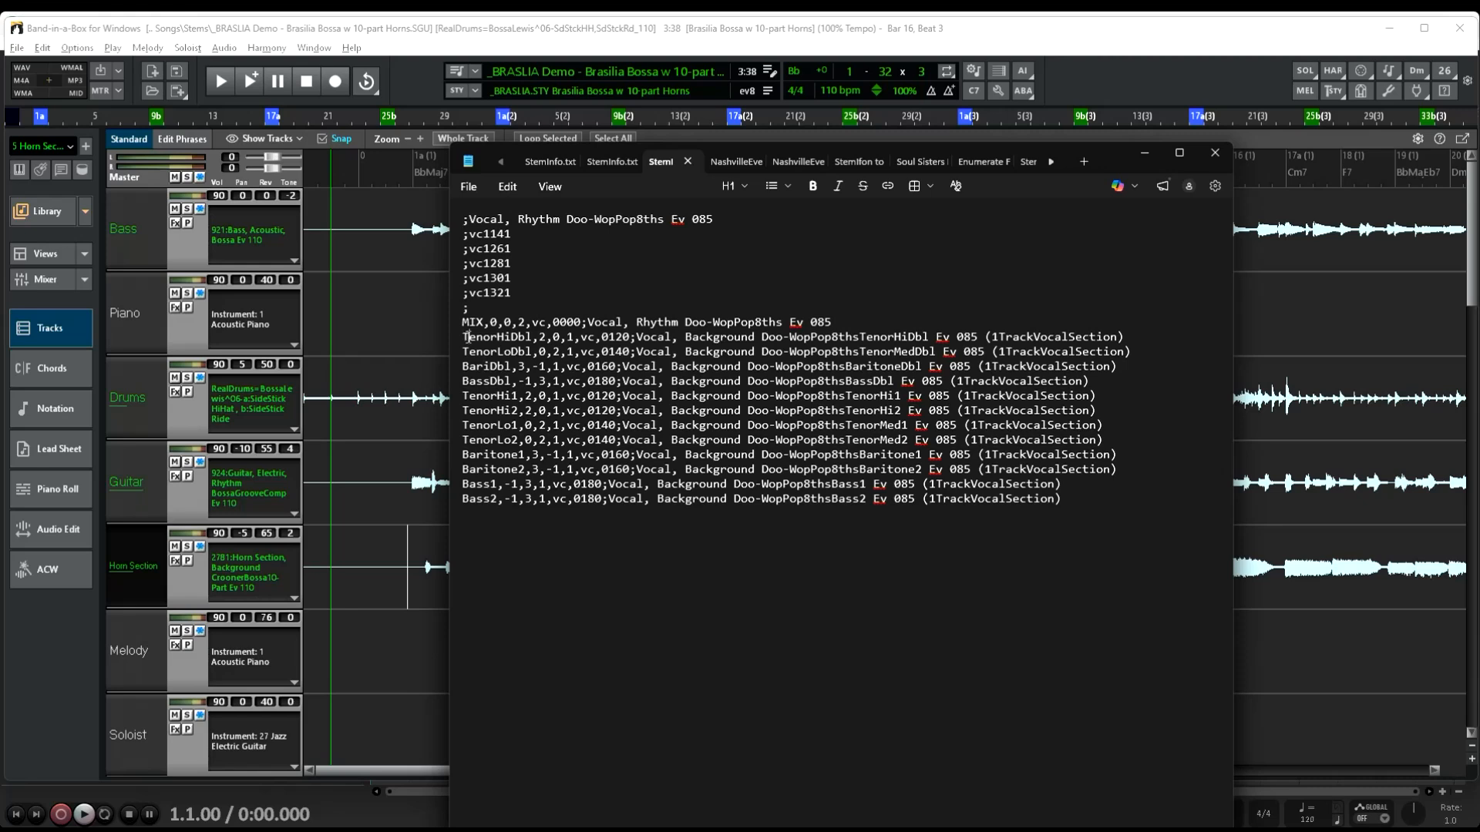
pyautogui.moveTo(465, 337); pyautogui.dragTo(1102, 497)
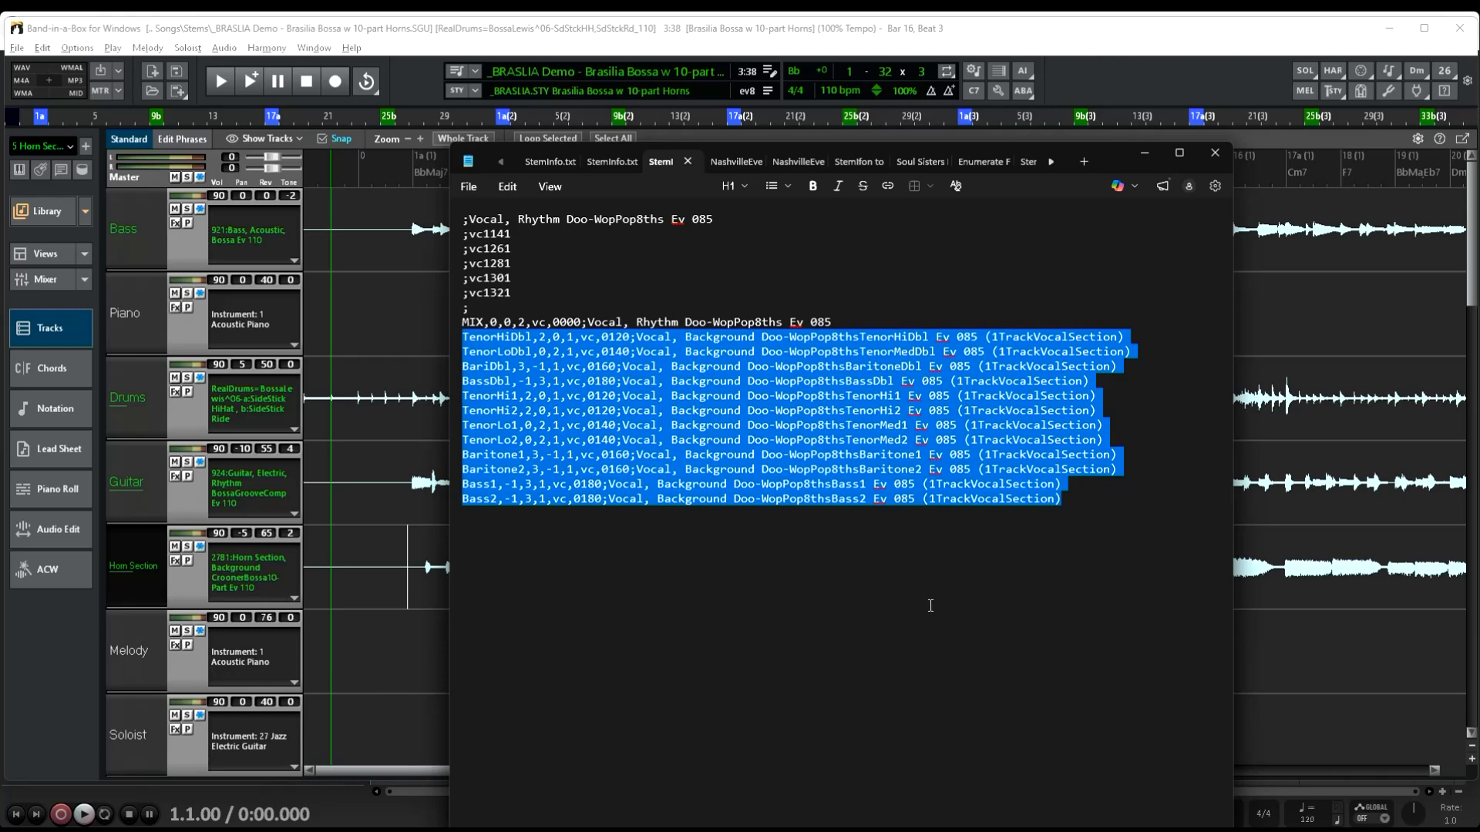
pyautogui.click(900, 605)
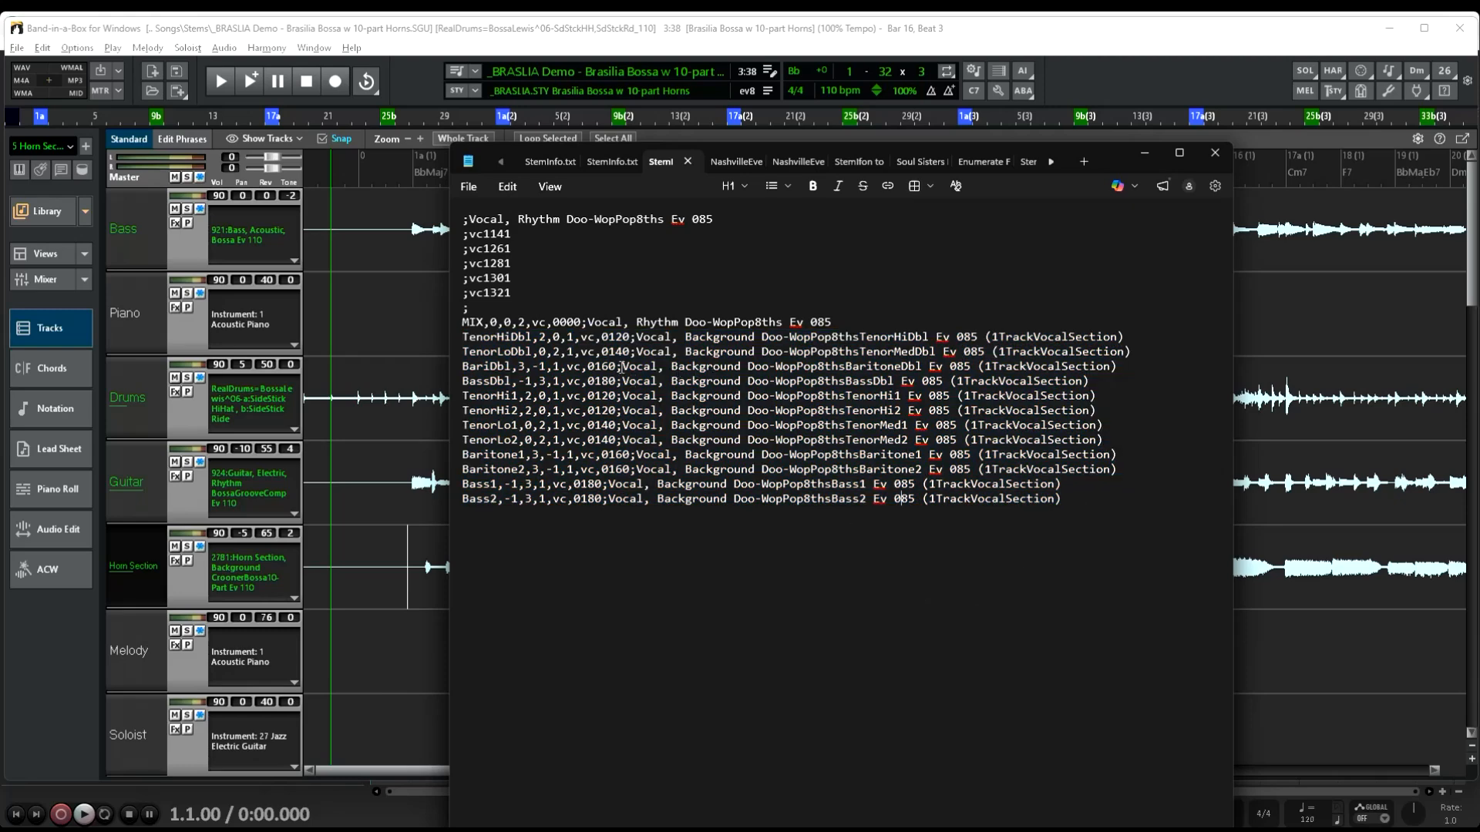
pyautogui.moveTo(621, 367); pyautogui.dragTo(1131, 367)
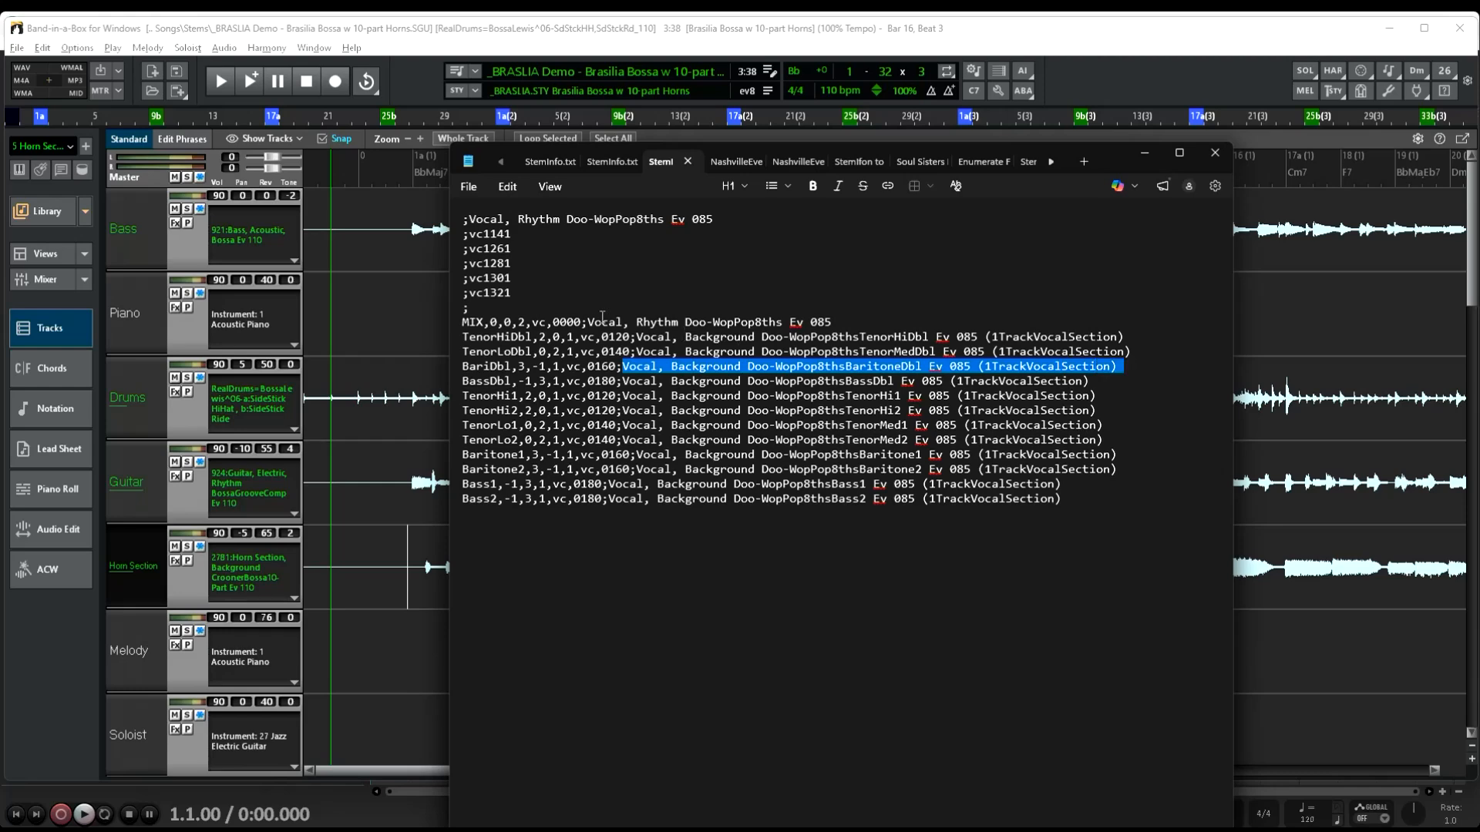
pyautogui.click(478, 323)
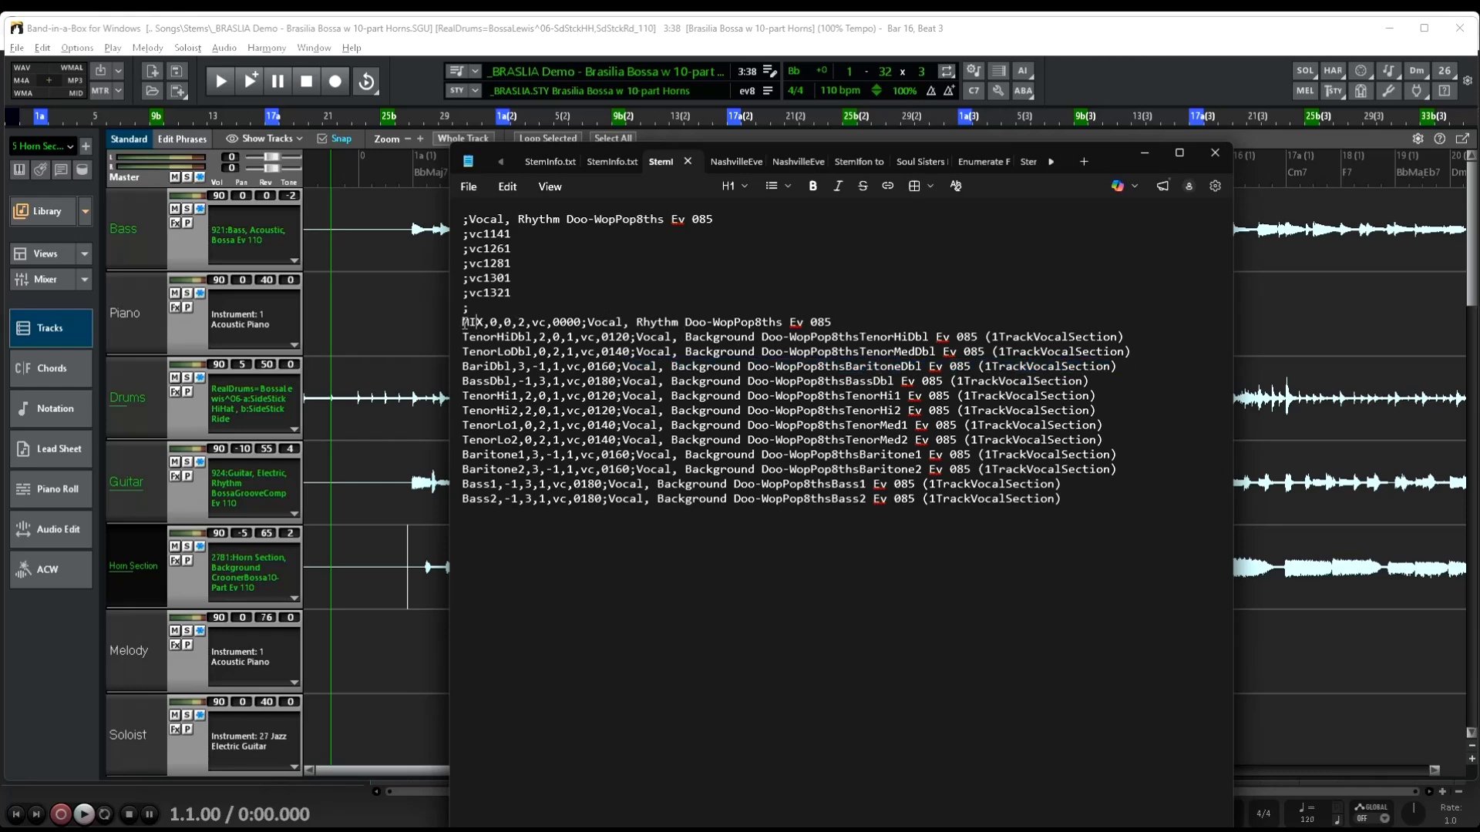
pyautogui.moveTo(473, 322); pyautogui.dragTo(587, 322)
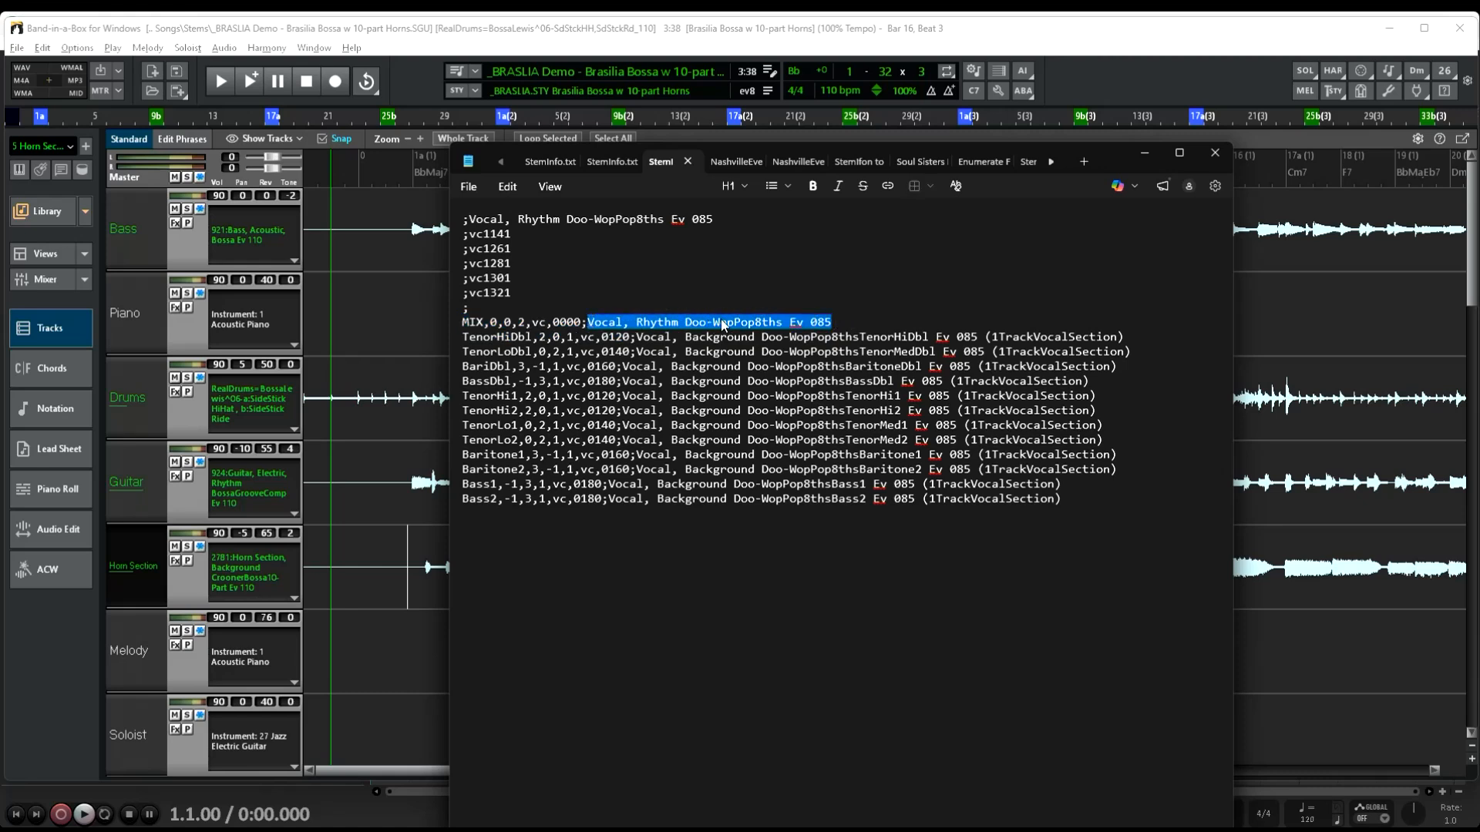
pyautogui.click(1145, 152)
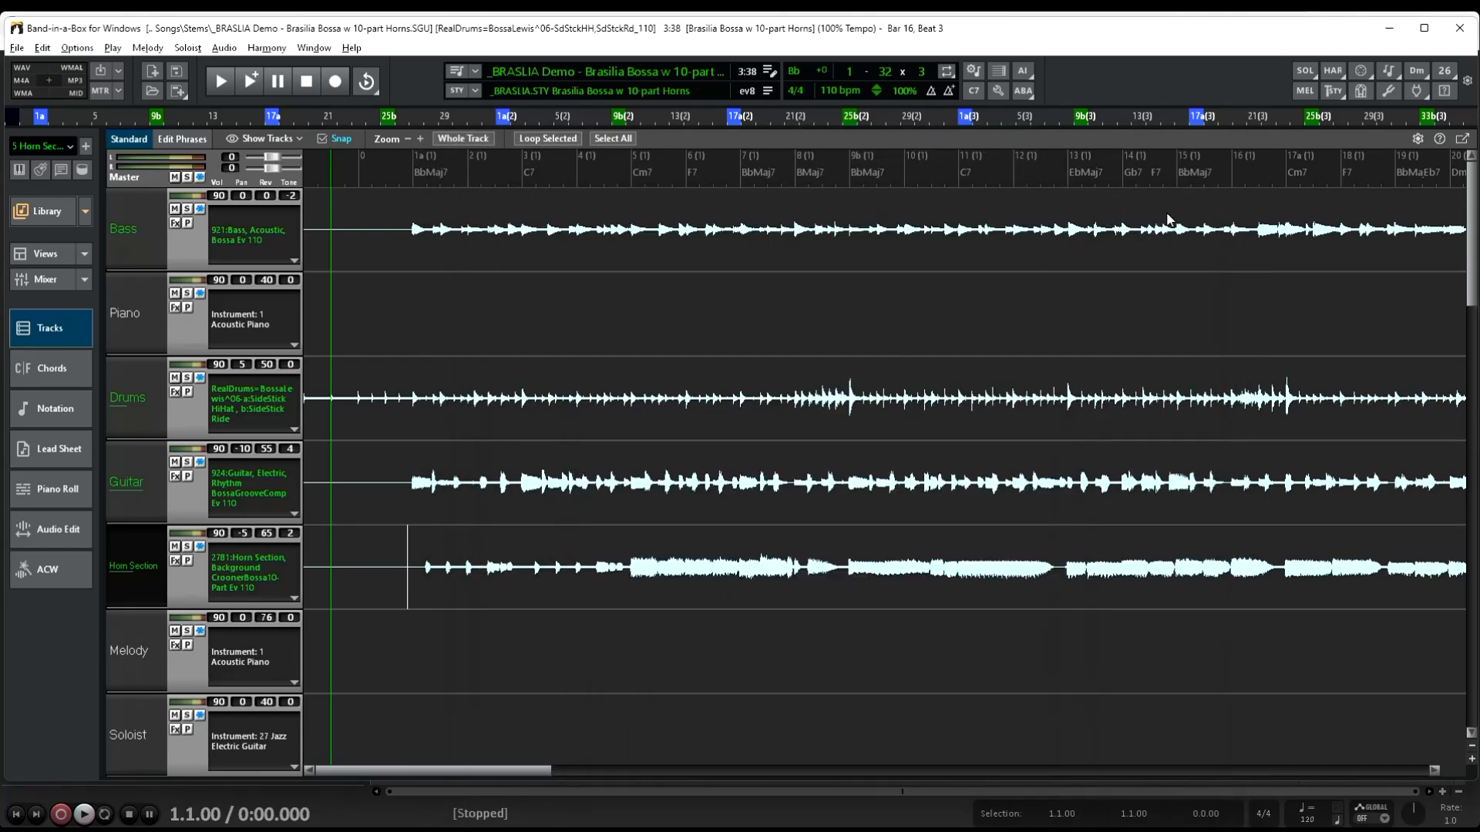
# Switch to REAPER and load _80SDTRK Demo Doo-Wap Vocals.SGU from the Biab Songs Stems folder into the frozen SGU import script
pyautogui.click(1391, 31)
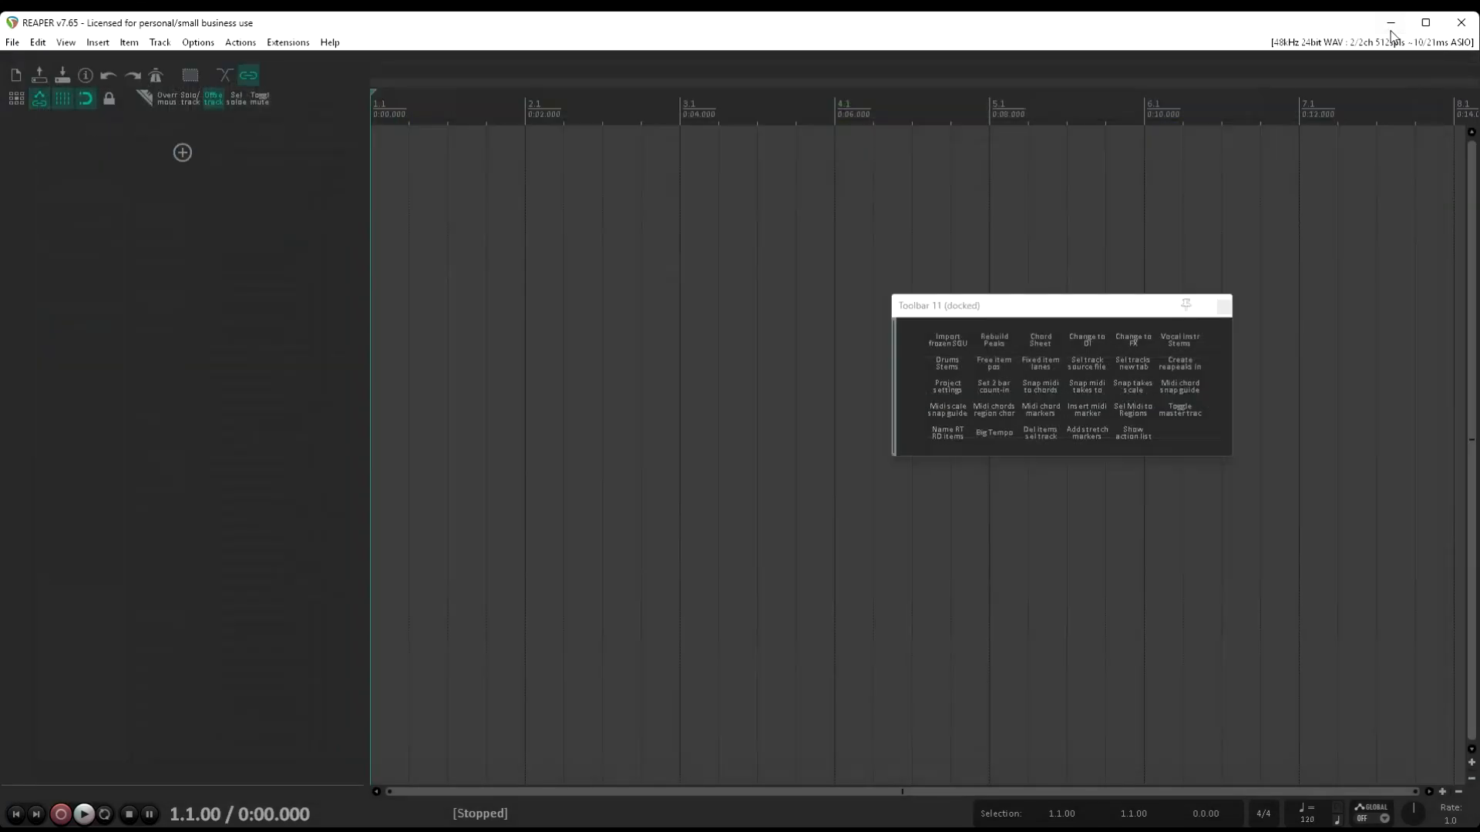
pyautogui.click(562, 345)
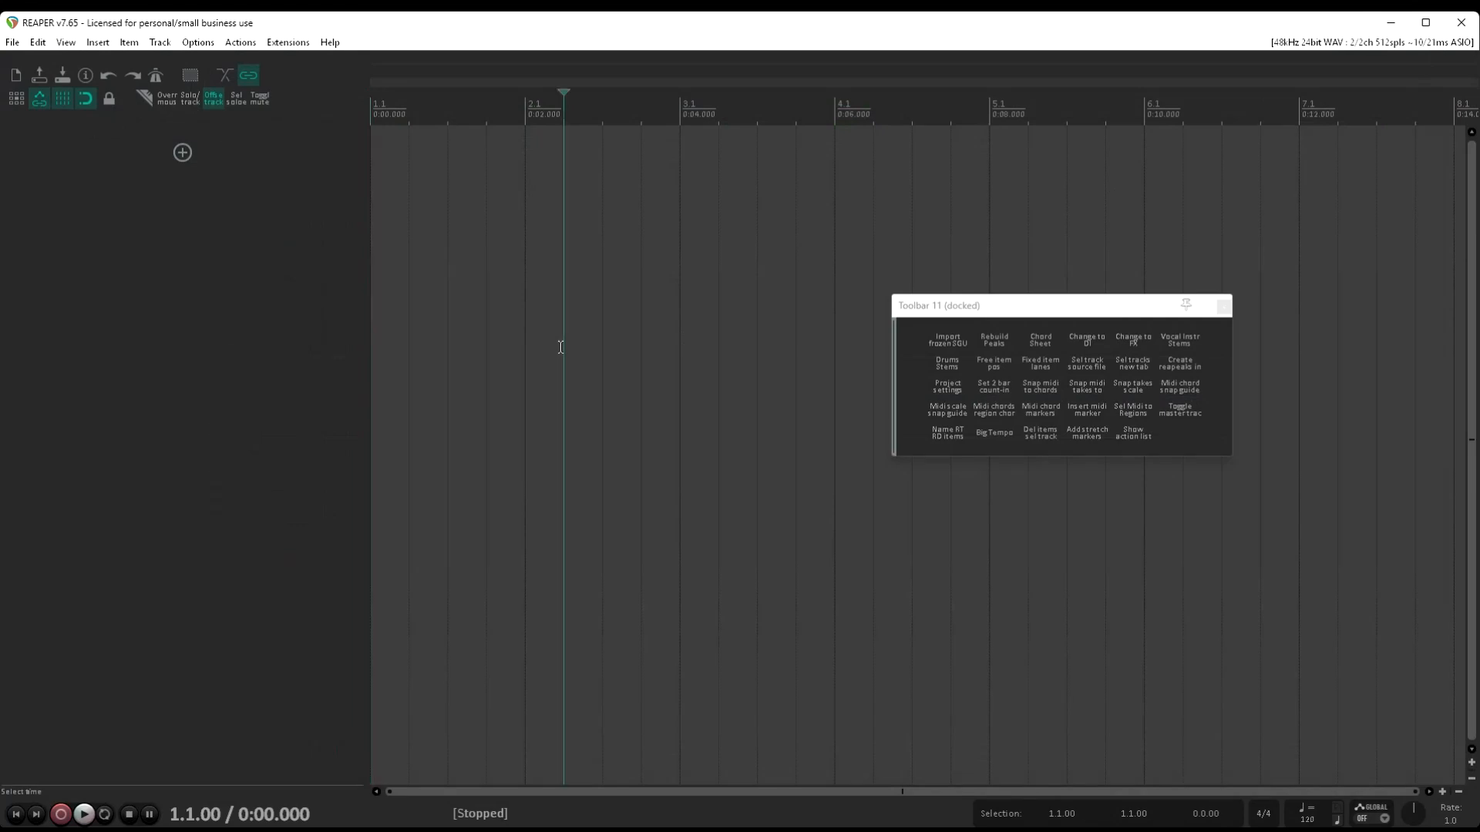
pyautogui.click(956, 340)
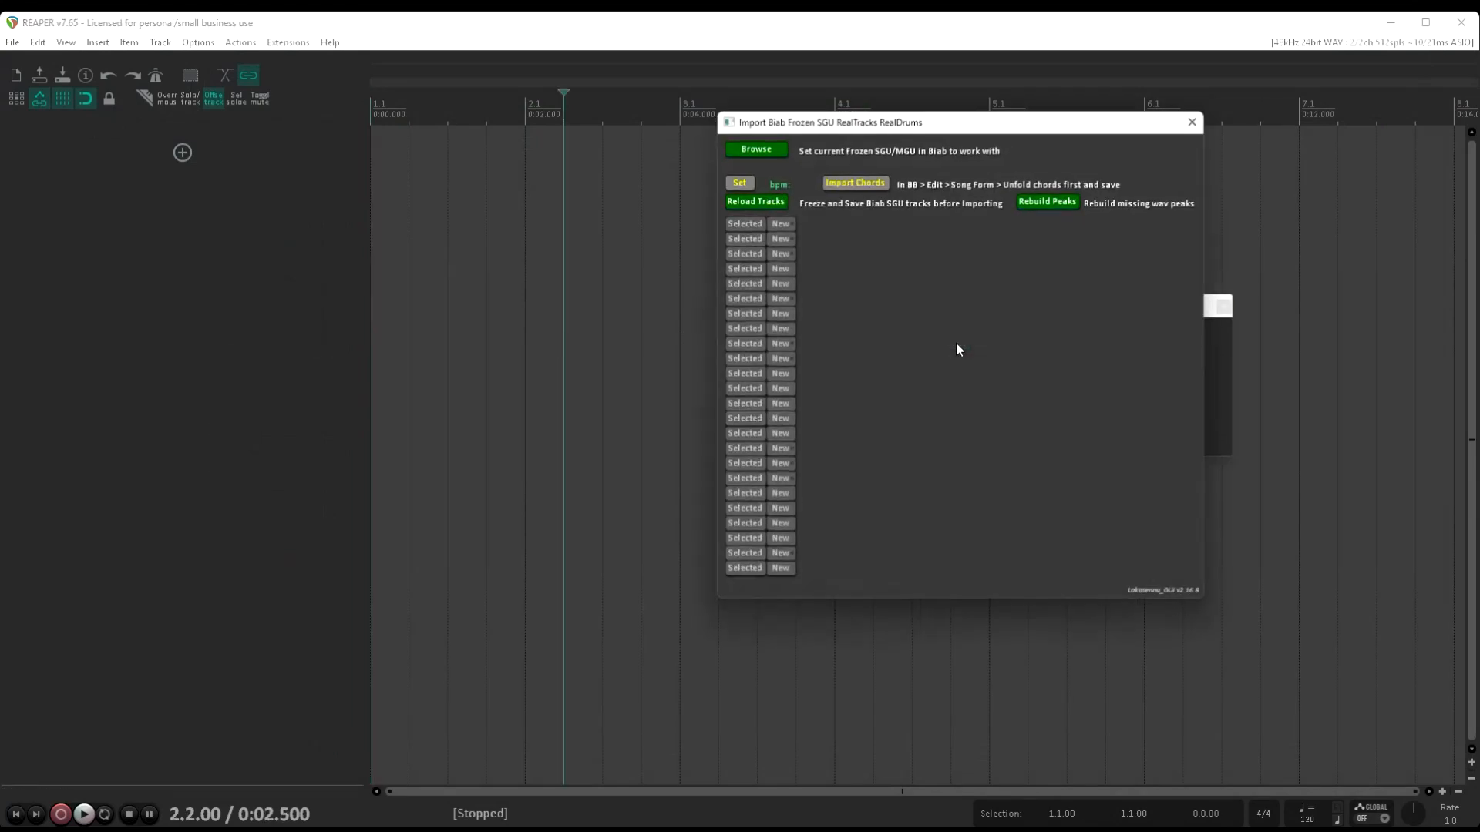
pyautogui.click(766, 145)
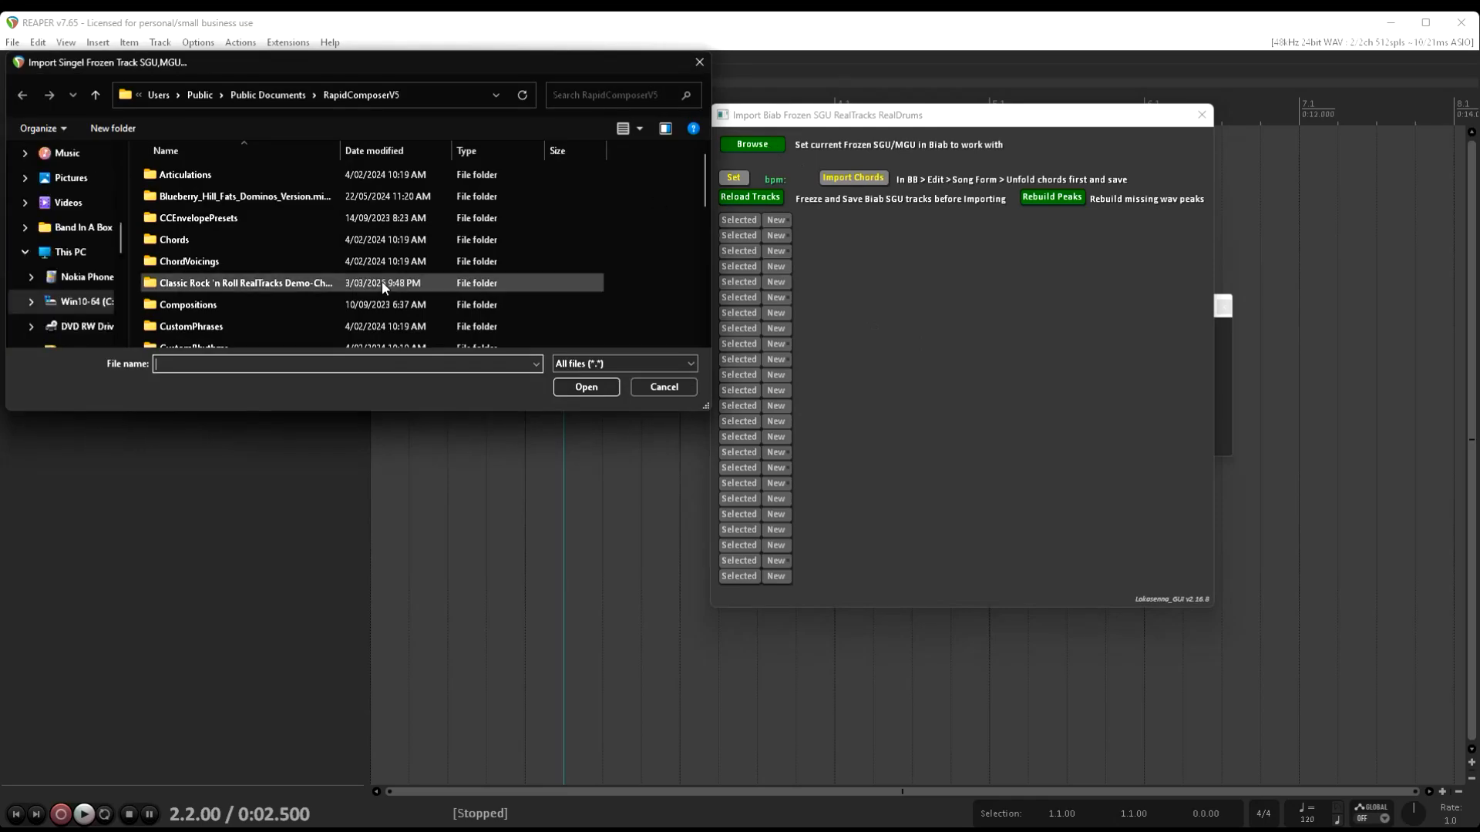
pyautogui.scroll(6, 75, 252)
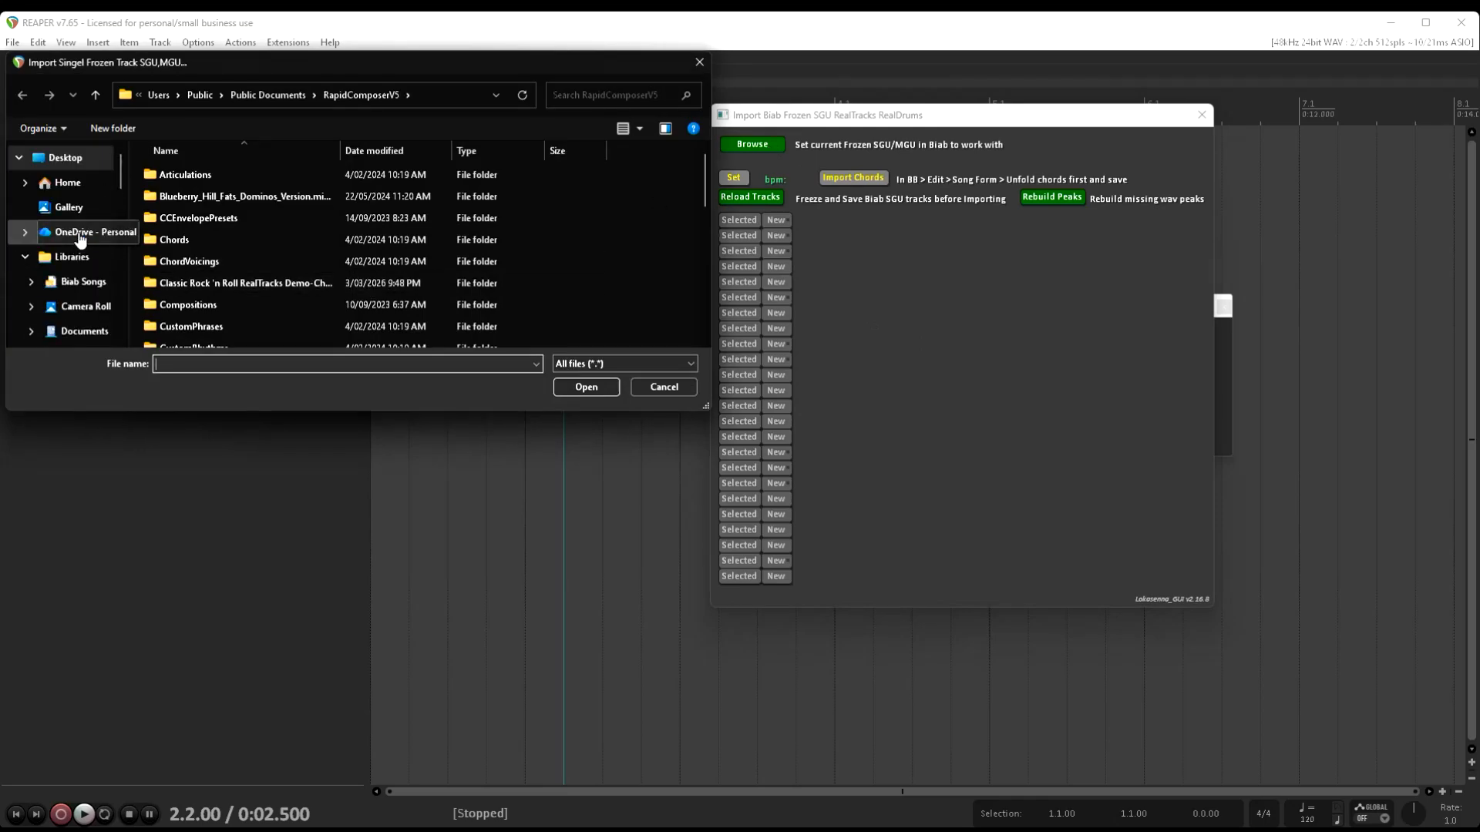
pyautogui.click(84, 281)
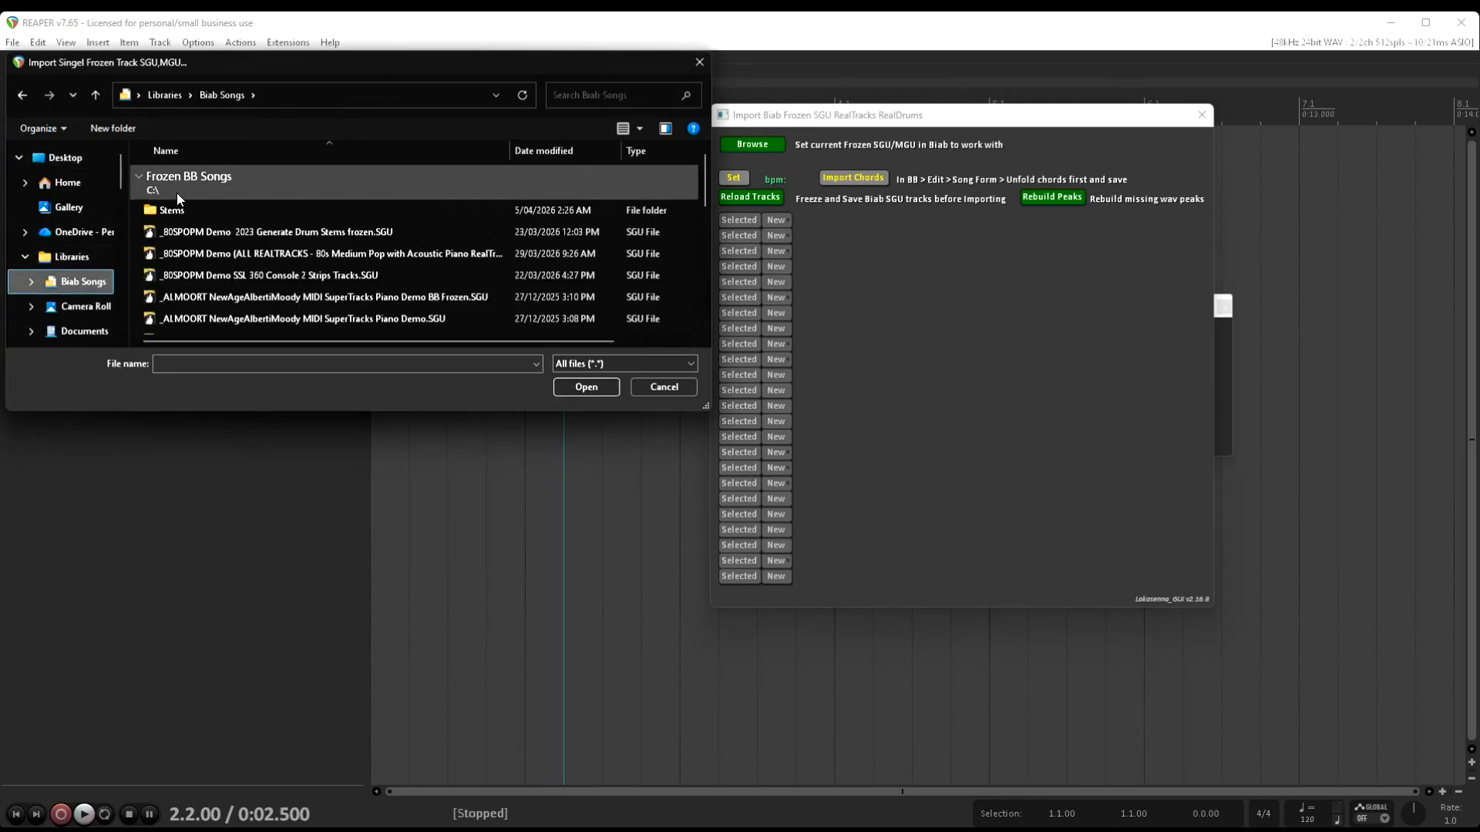
pyautogui.doubleClick(165, 208)
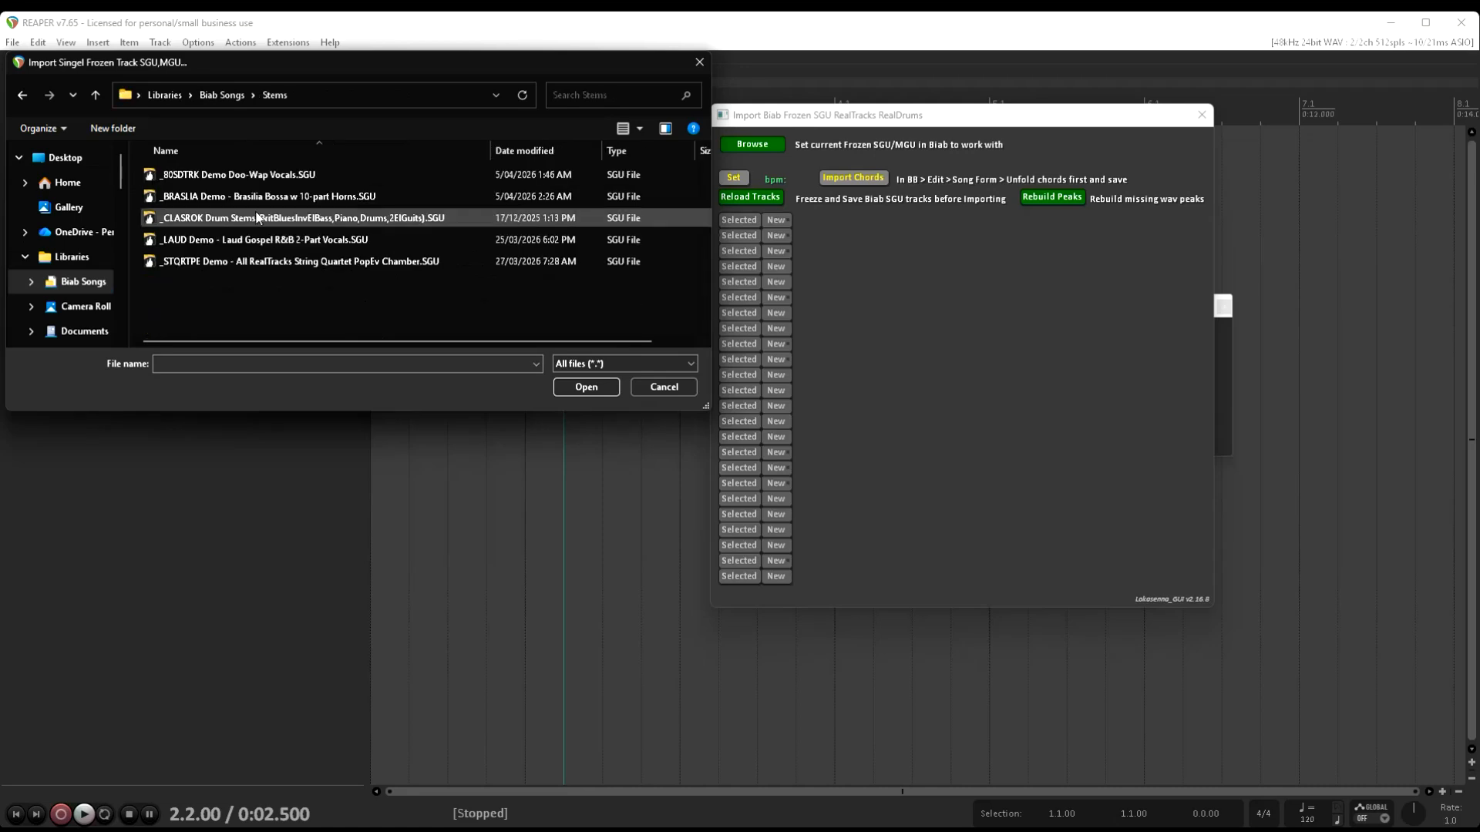
pyautogui.doubleClick(279, 176)
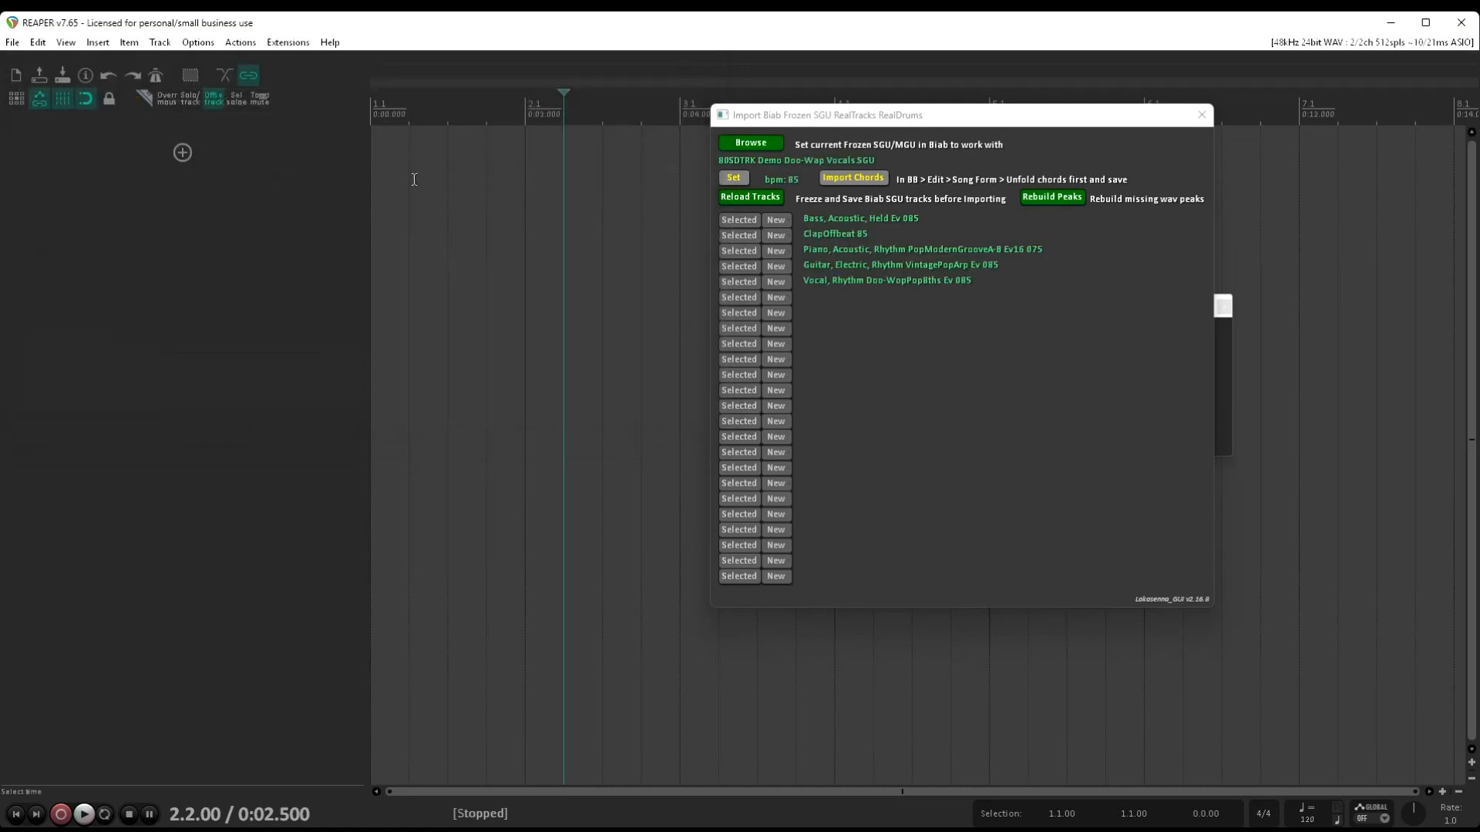
# Import the song's chords into the project with a 4/4 time signature
pyautogui.click(868, 176)
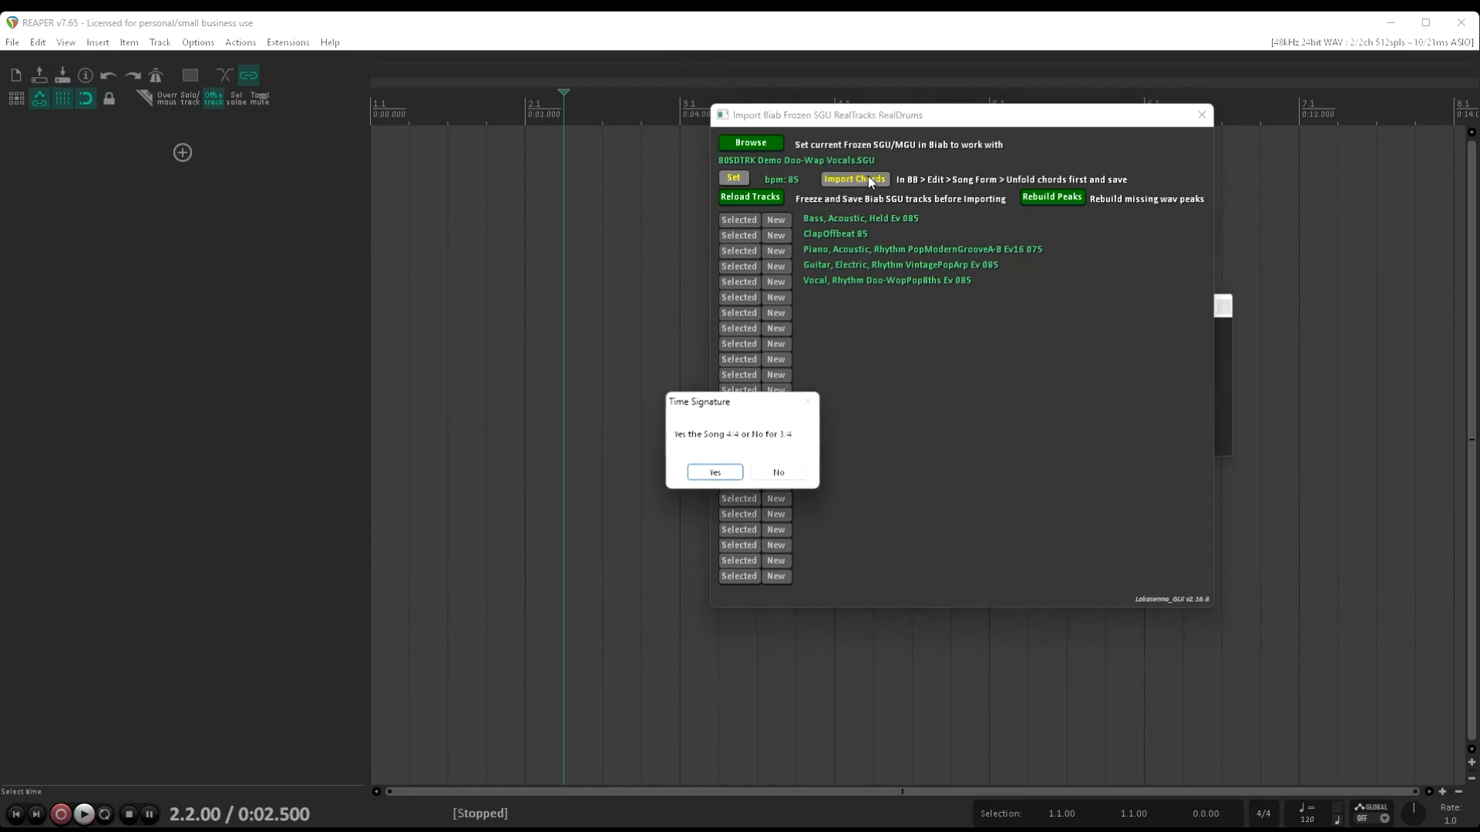
pyautogui.click(715, 472)
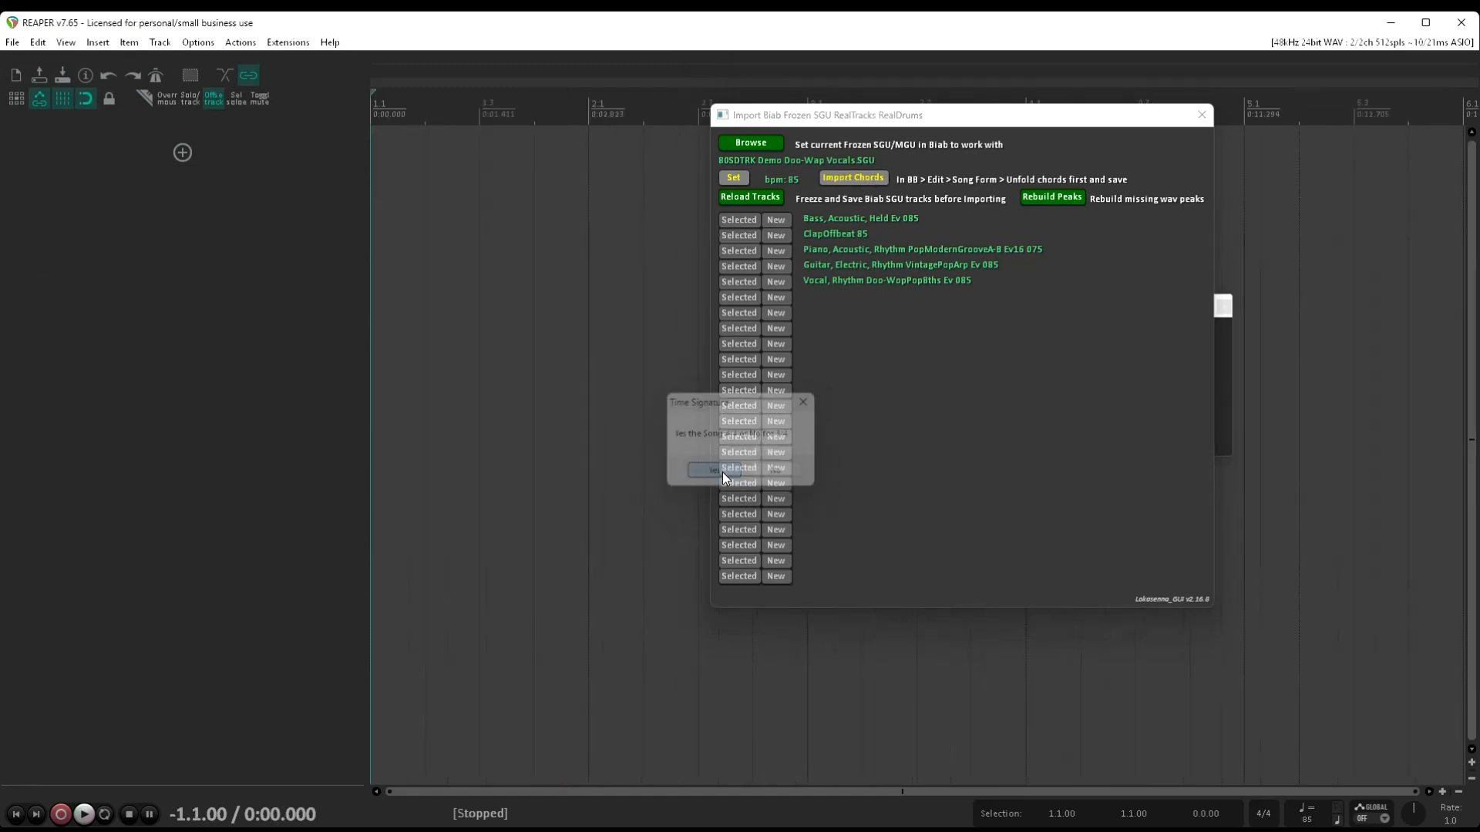
pyautogui.scroll(-3, 568, 222)
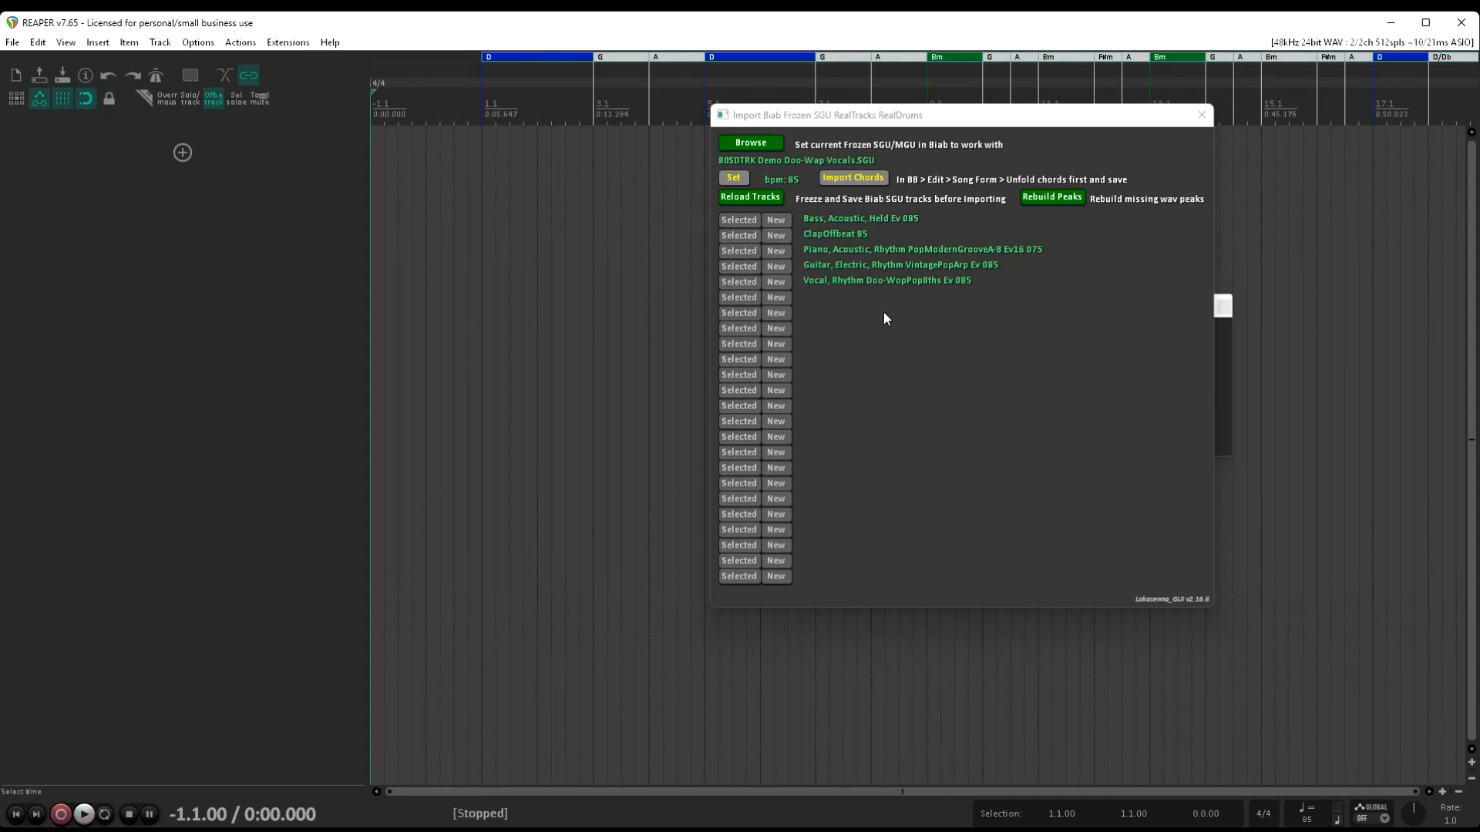
# Import the Vocal, Rhythm Doo-WopPop8ths Ev 085 part onto a new track and play back its opening bars
pyautogui.click(779, 283)
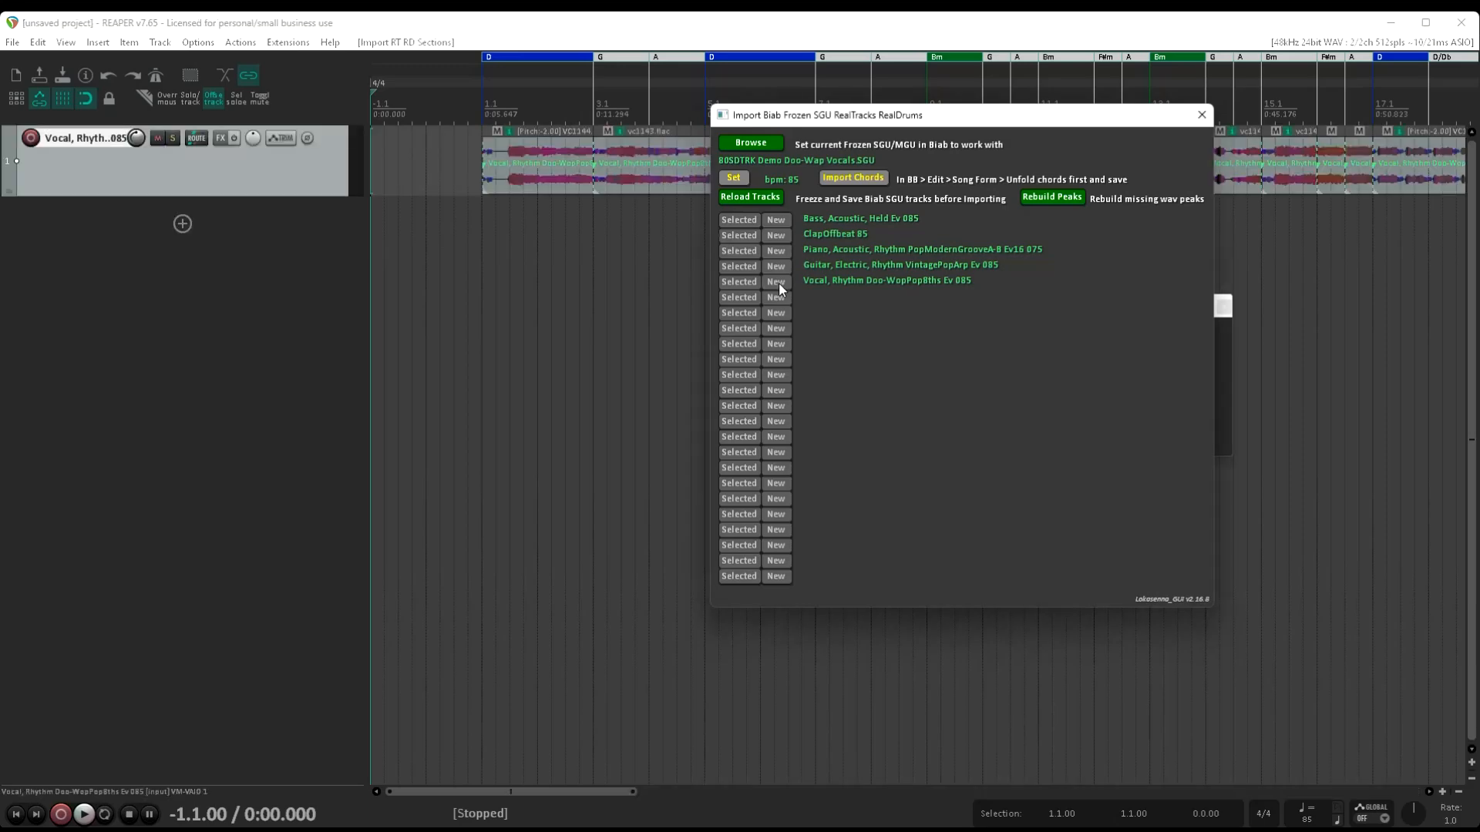
pyautogui.moveTo(894, 116); pyautogui.dragTo(1054, 557)
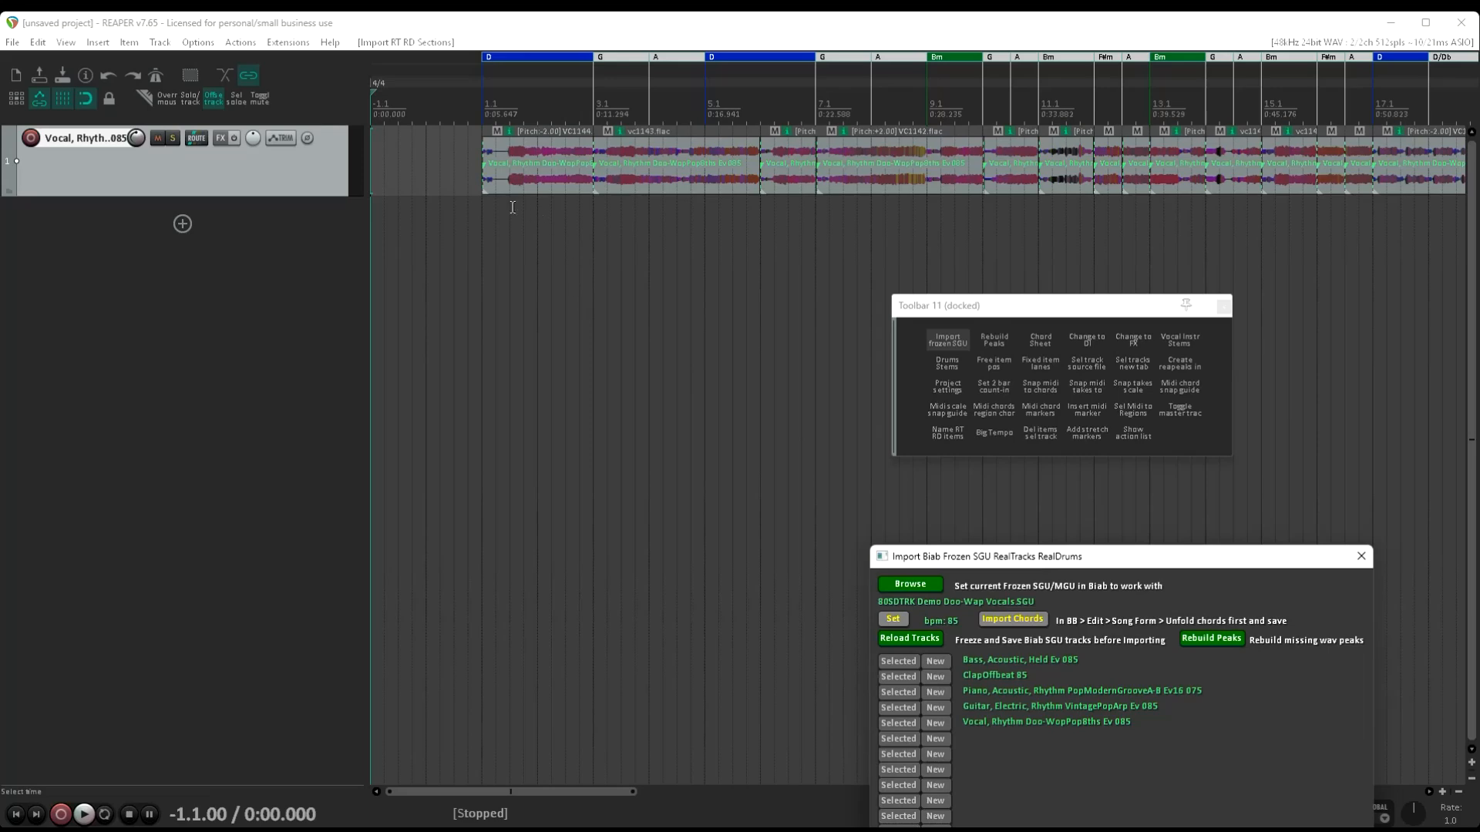
pyautogui.press('space')
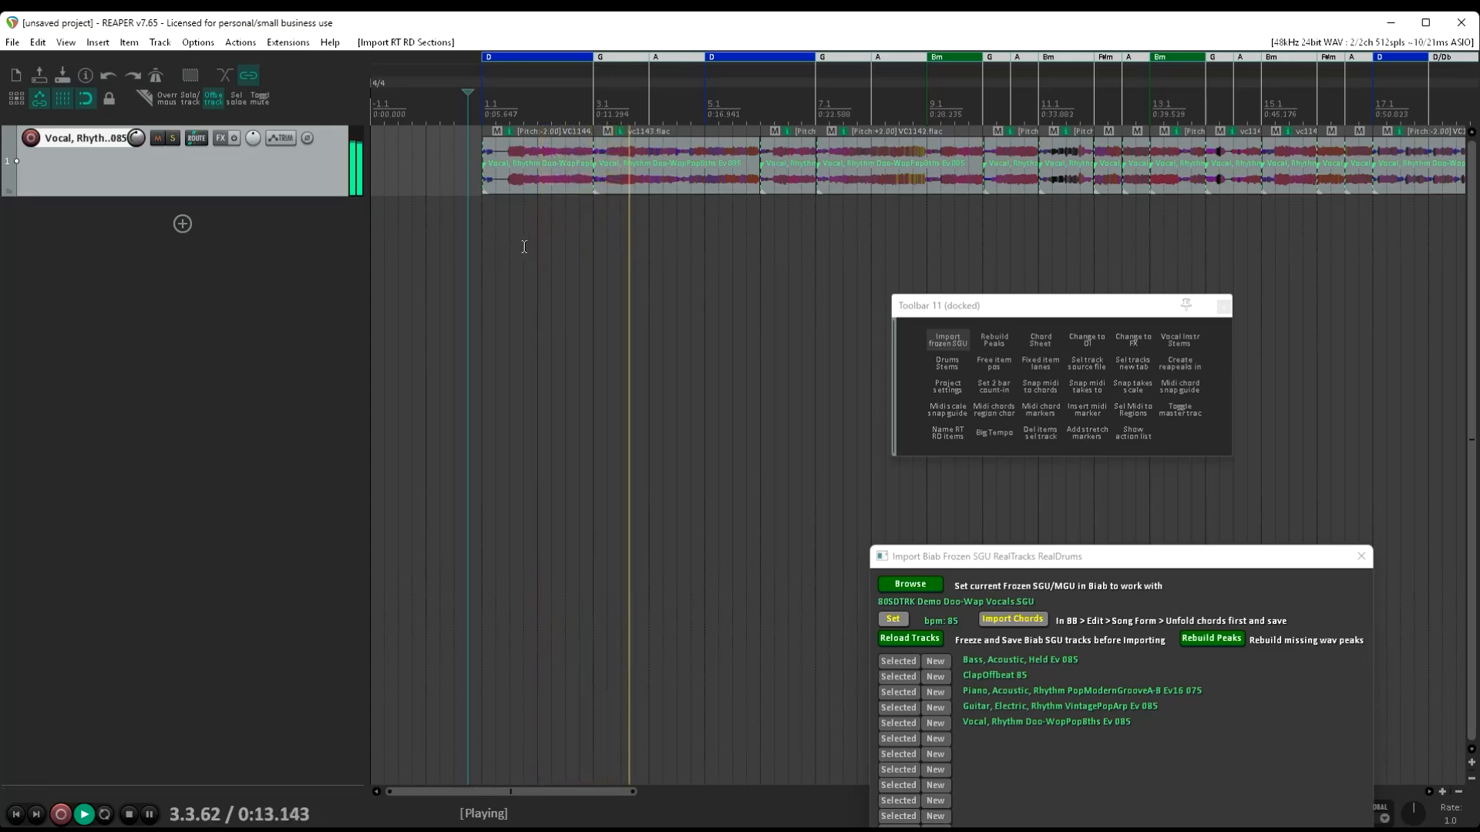
pyautogui.press('space')
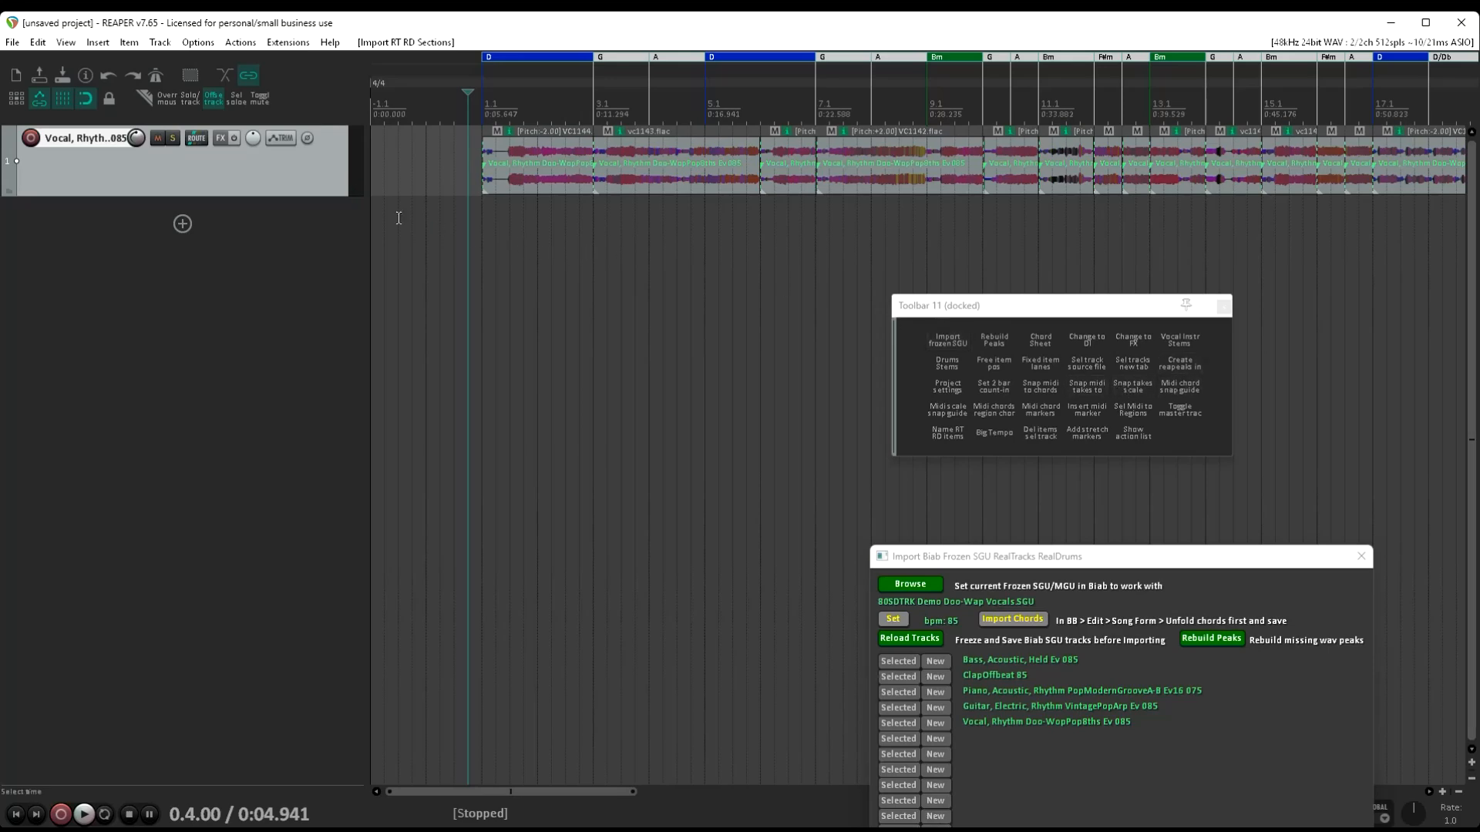
# Generate separate stem tracks from the Doo-Wop vocal track with the StemInfo to tracks script and mute the original mix track
pyautogui.click(1180, 341)
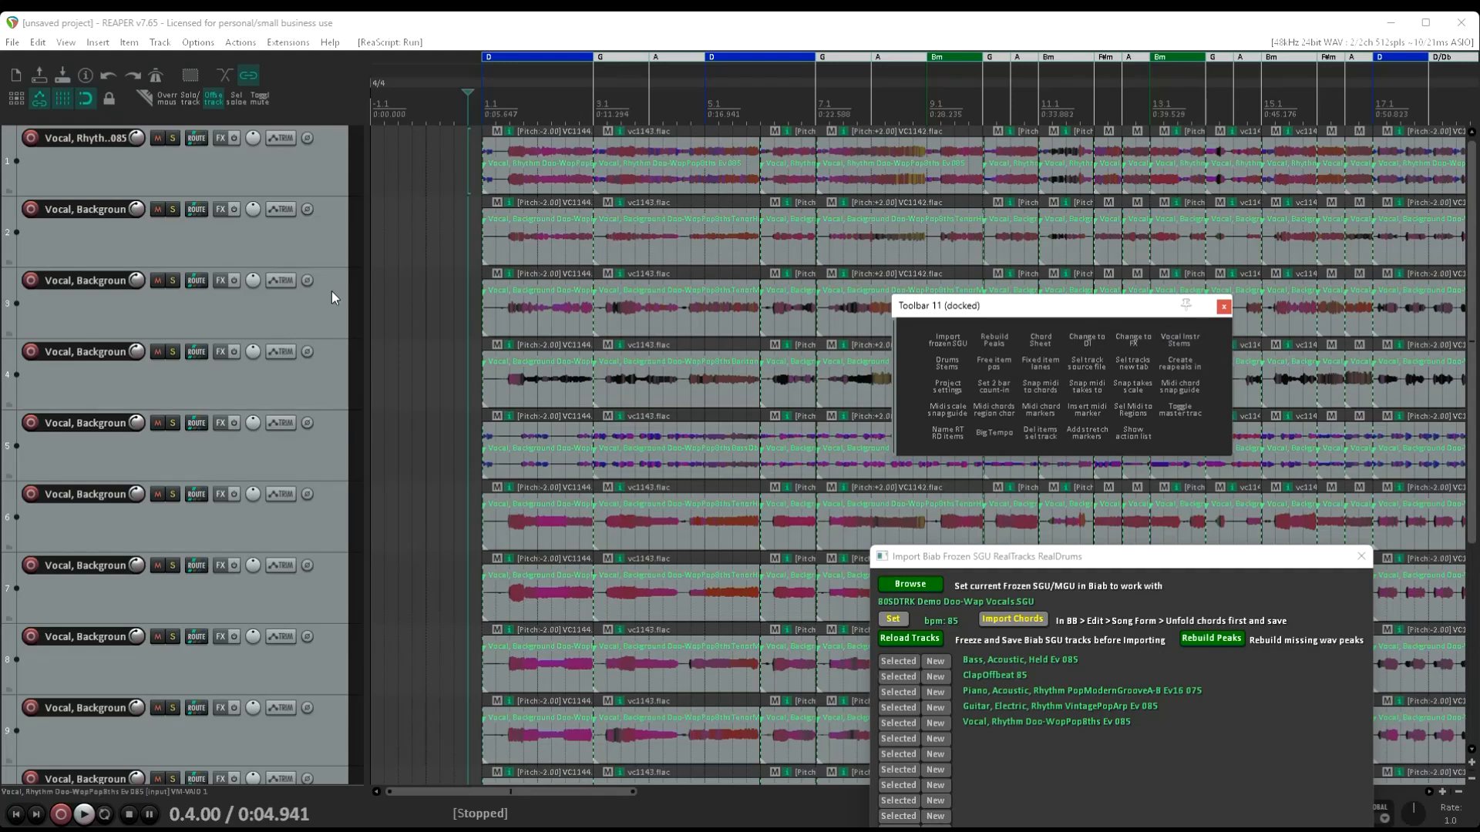
pyautogui.click(156, 138)
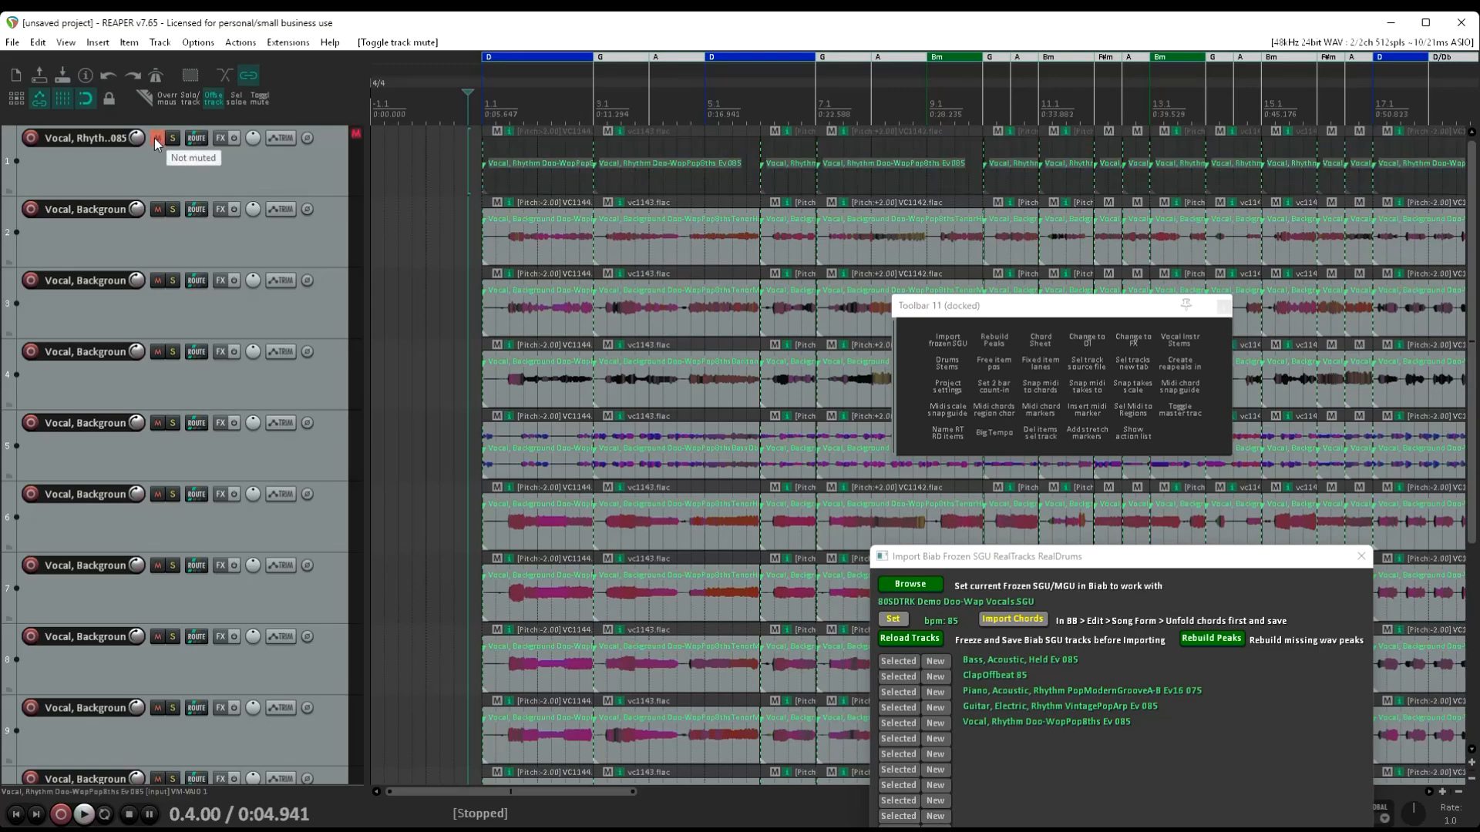
# Play the Doo-Wop vocal stems together and examine the level meters and items of all the background vocal tracks
pyautogui.click(465, 205)
pyautogui.press('space')
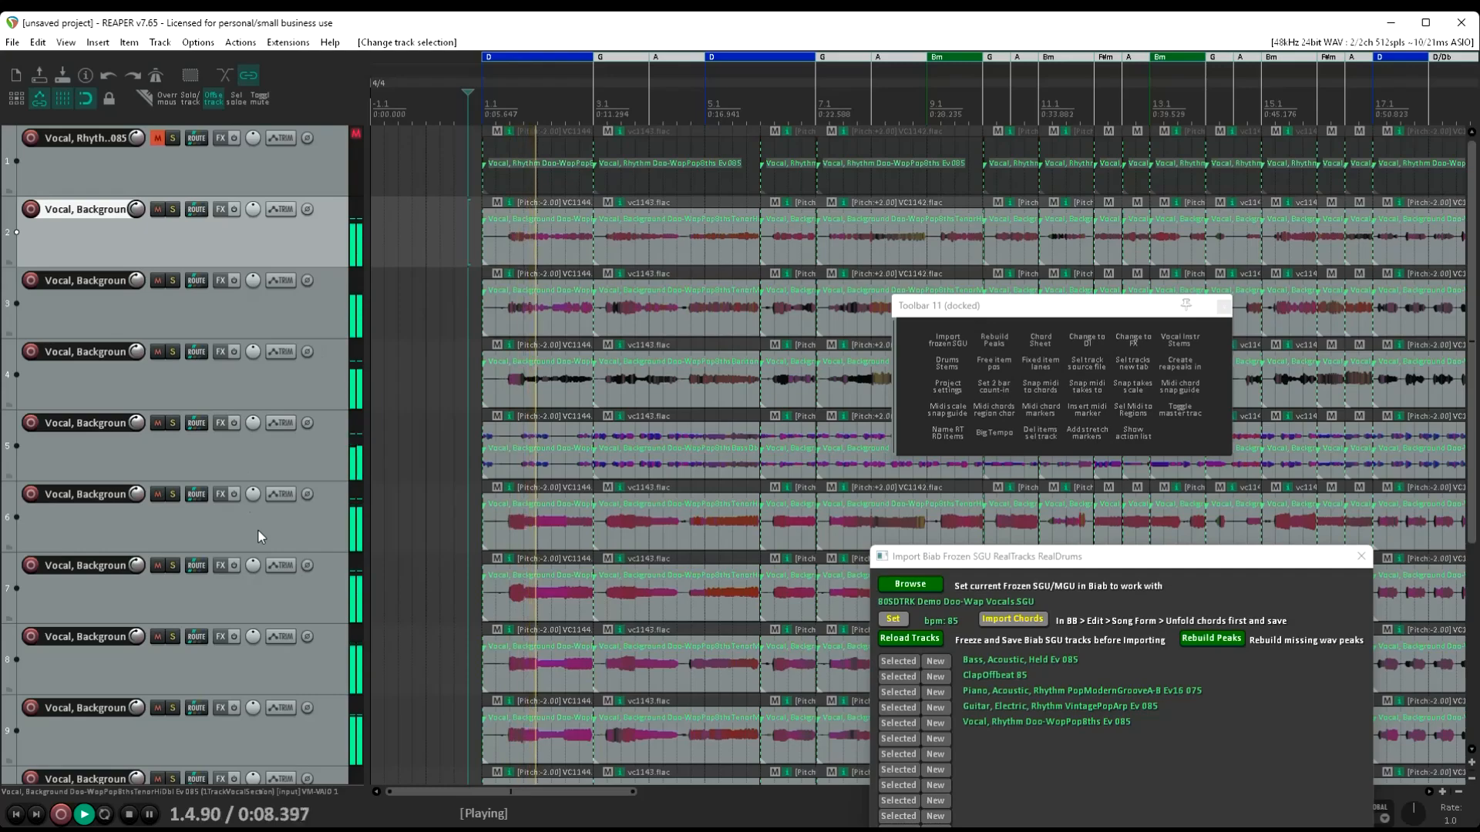
pyautogui.scroll(-1, 258, 528)
pyautogui.scroll(-3, 257, 528)
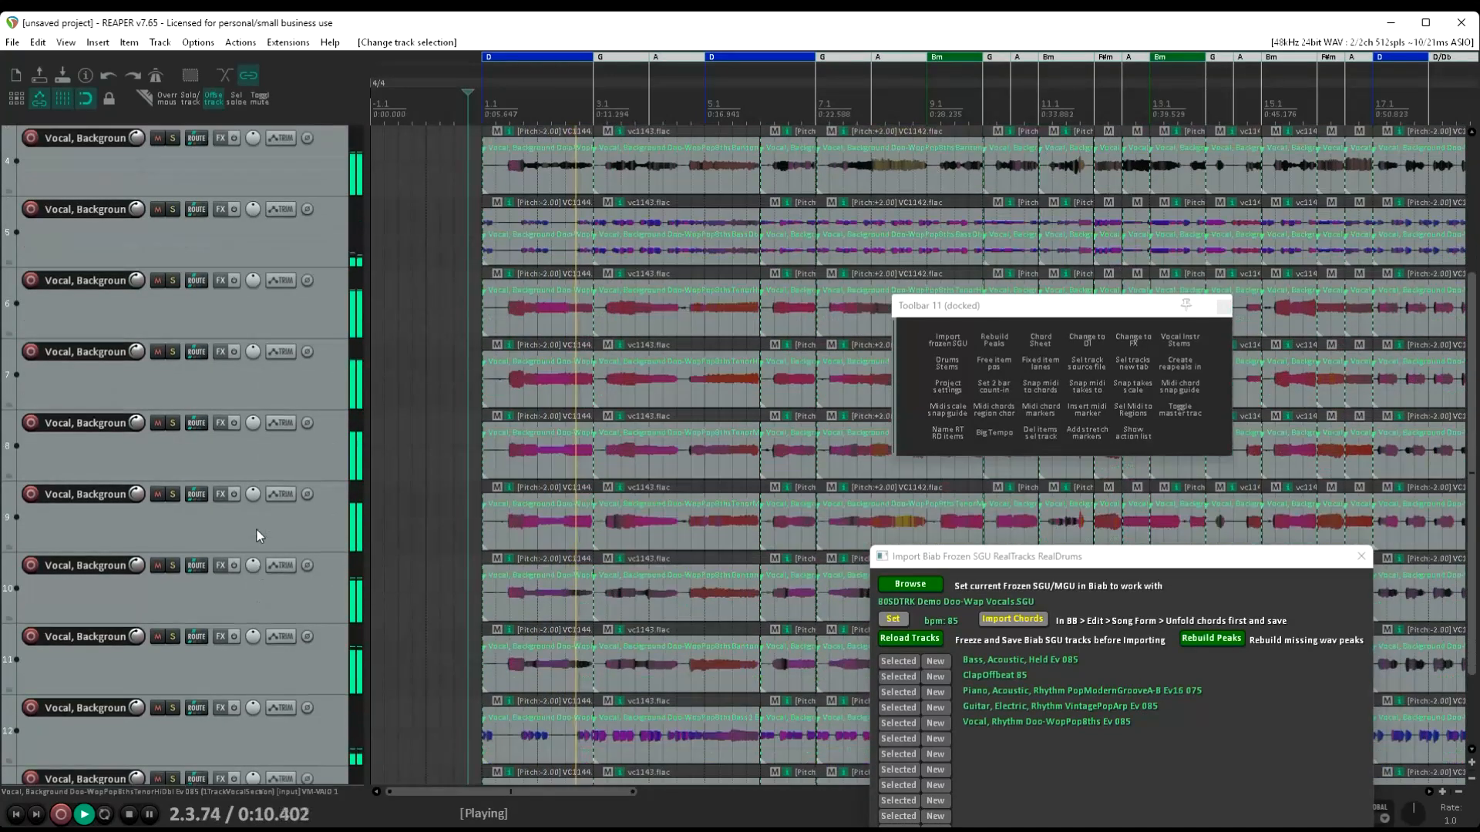
pyautogui.scroll(-2, 257, 532)
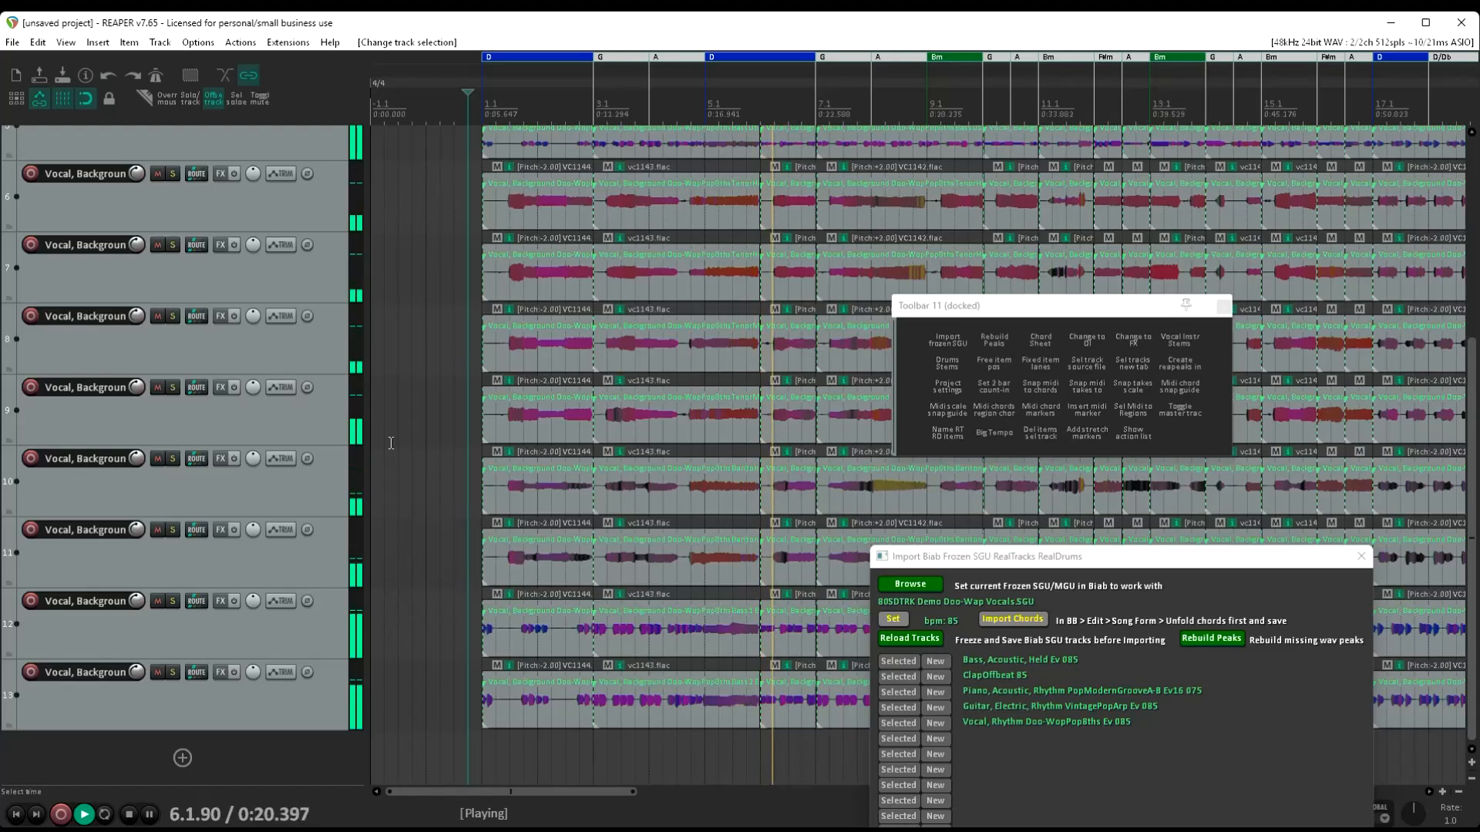
pyautogui.press('space')
pyautogui.scroll(5, 391, 443)
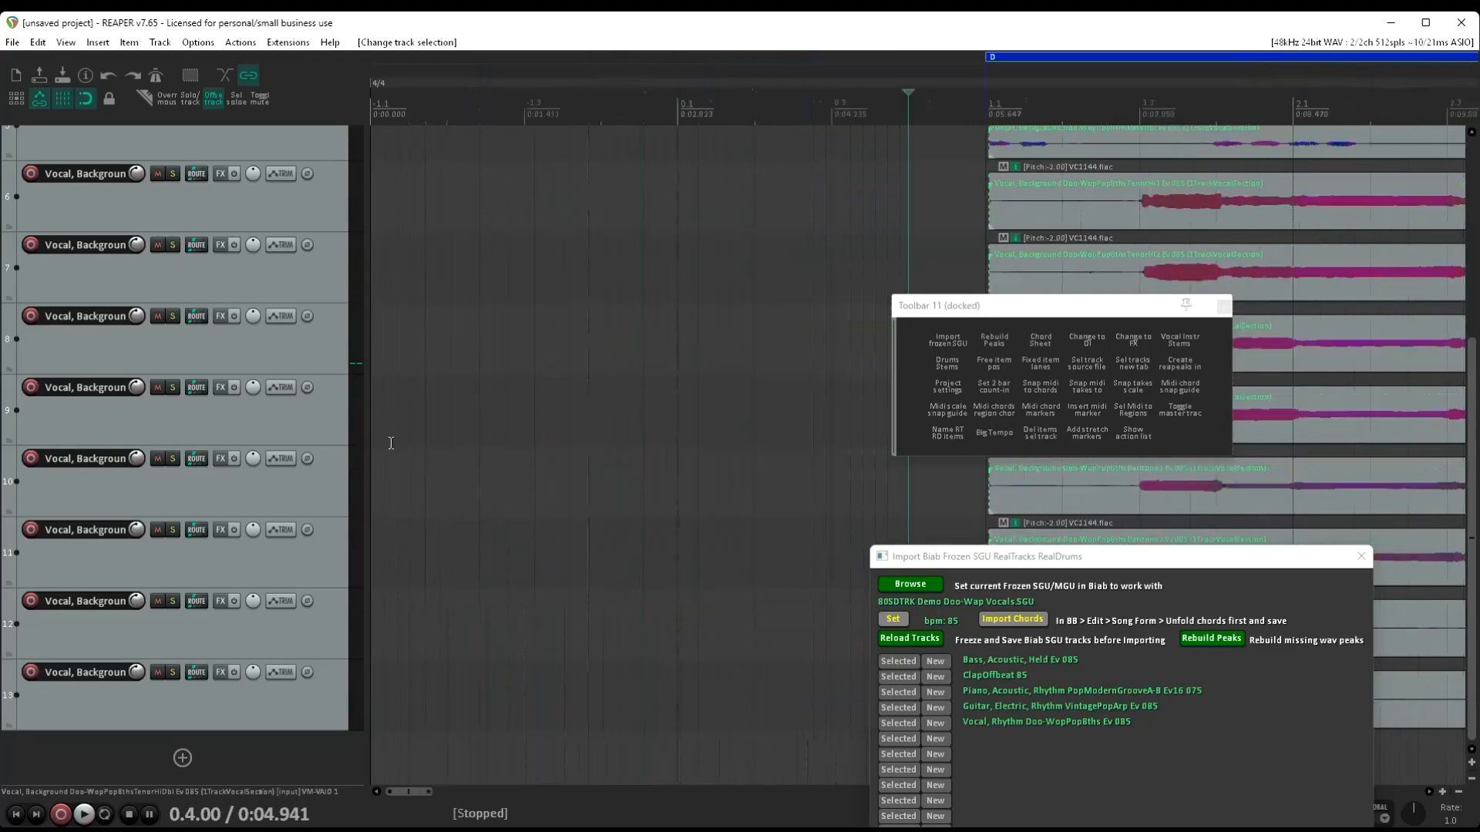
pyautogui.scroll(-5, 391, 443)
pyautogui.scroll(2, 299, 415)
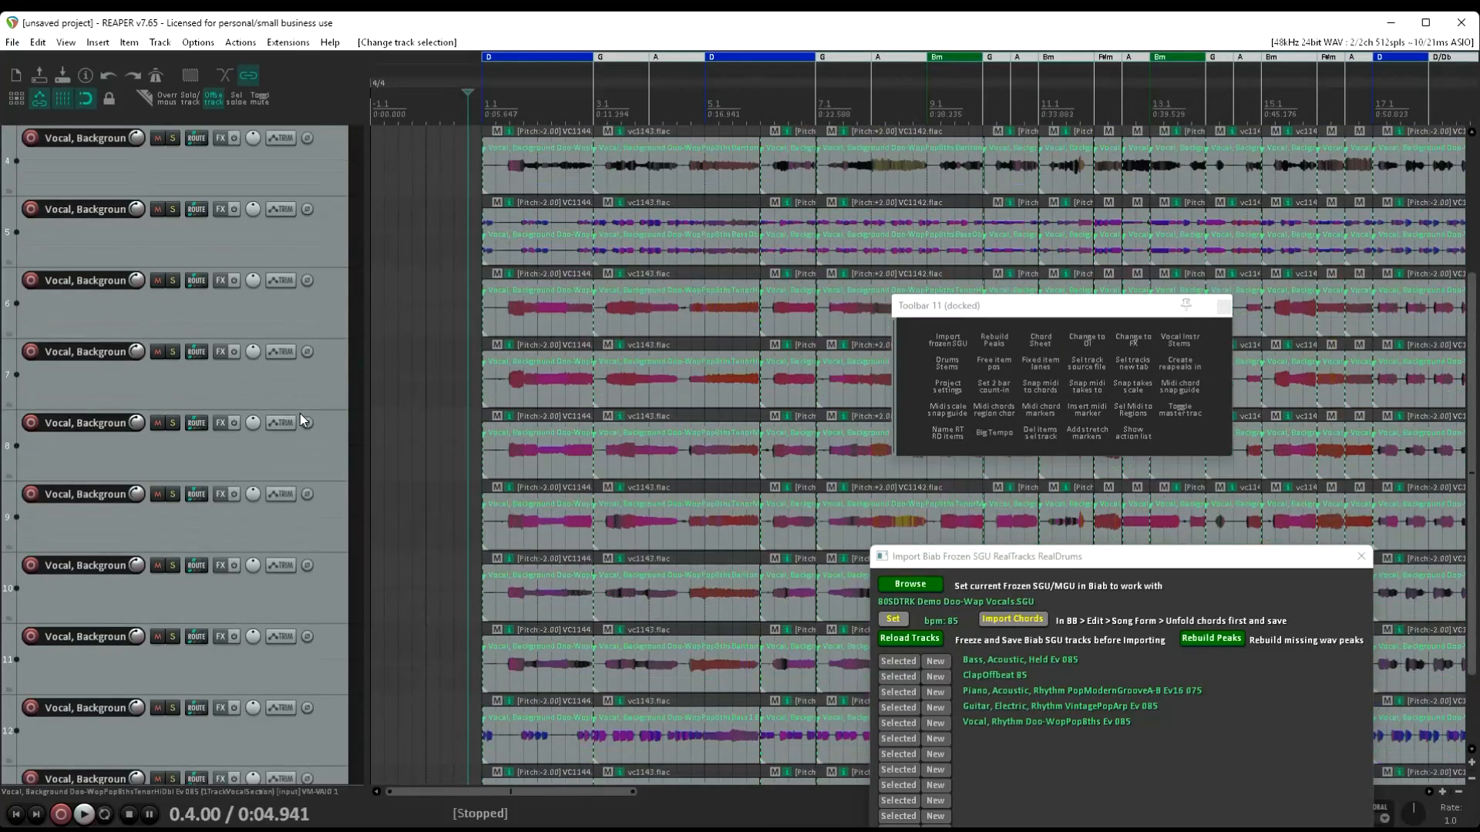
pyautogui.scroll(3, 299, 413)
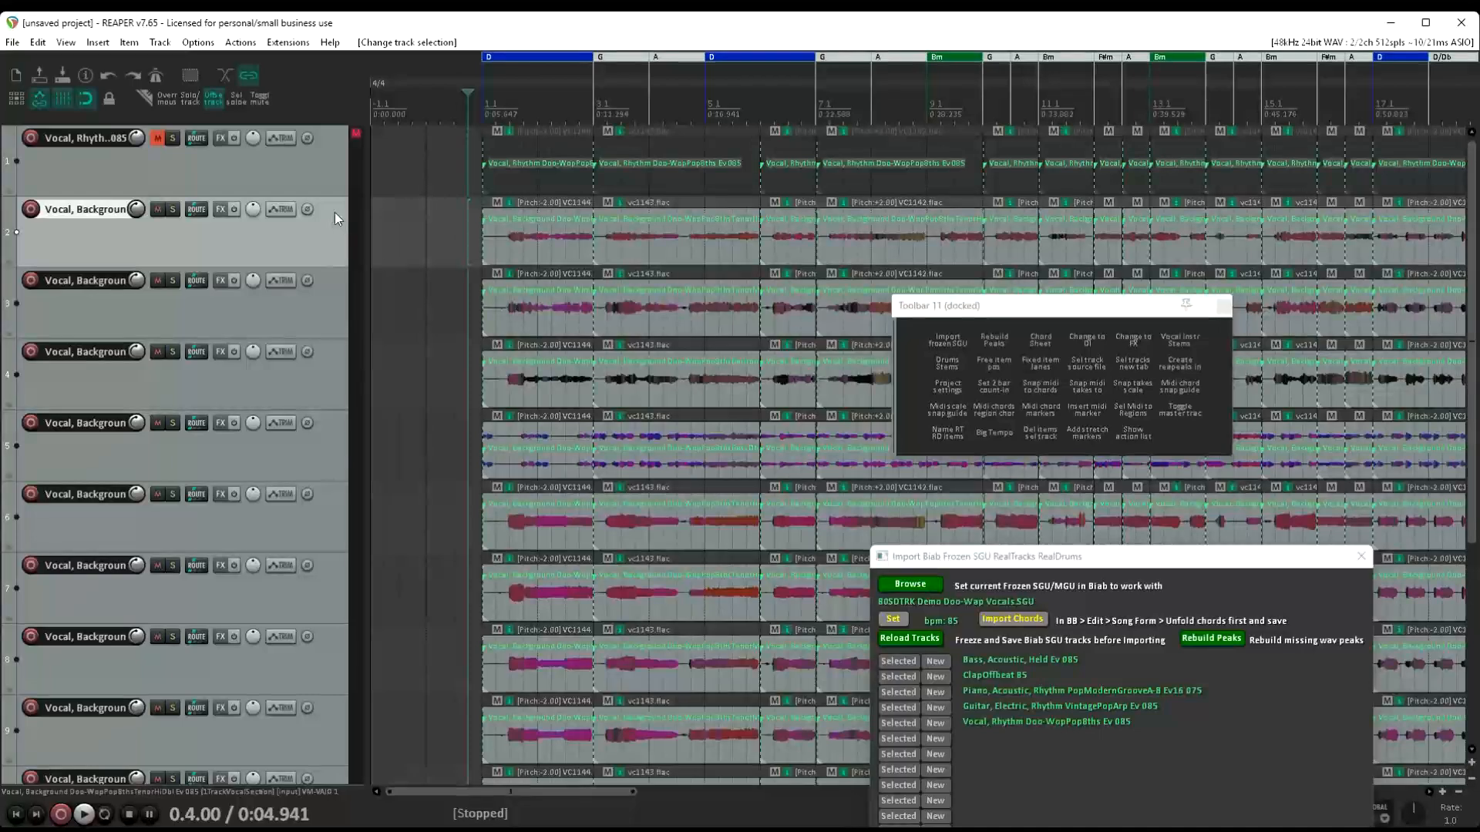
pyautogui.moveTo(335, 216); pyautogui.dragTo(244, 203)
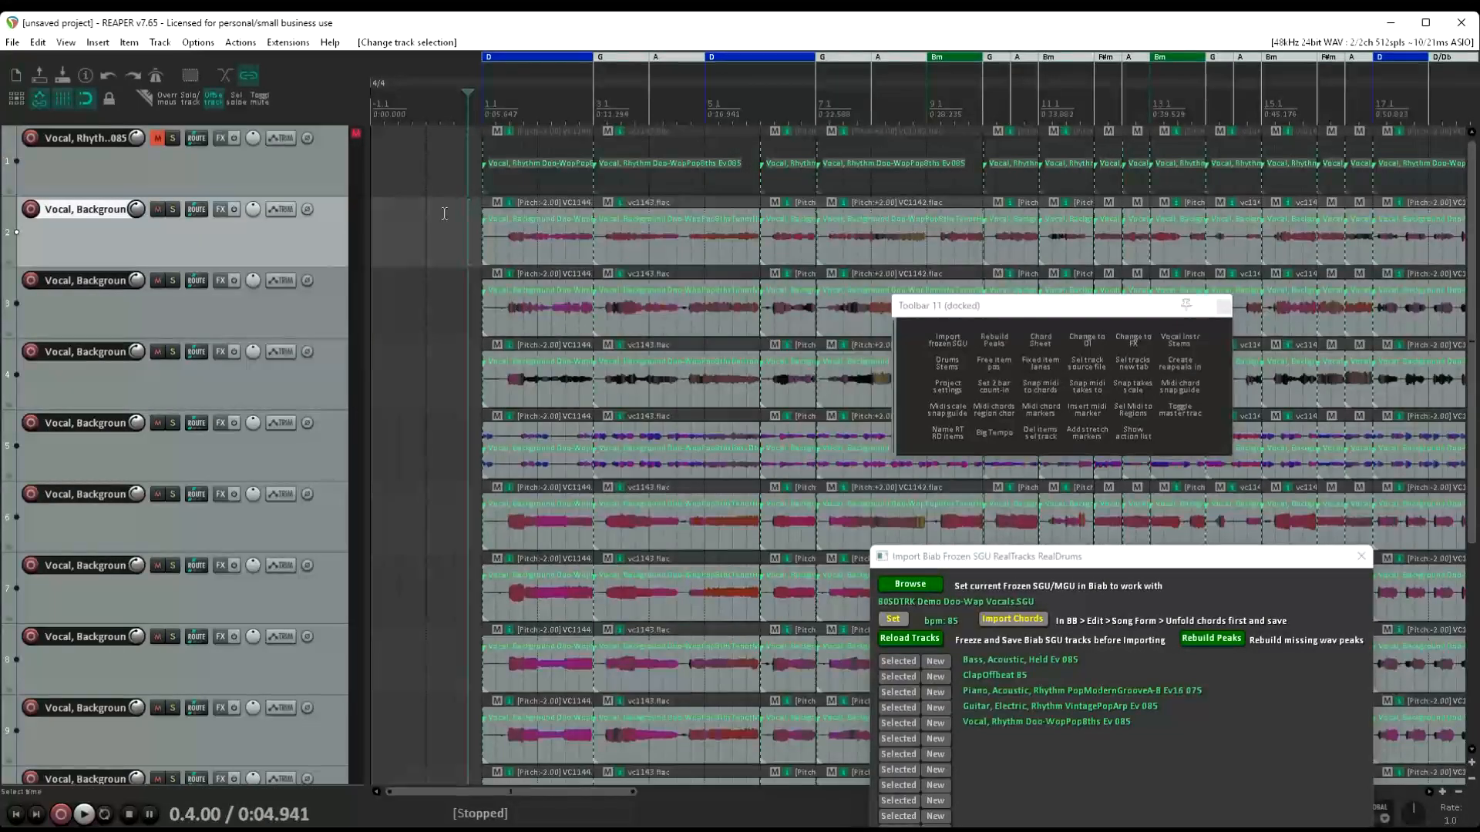
# Create a new project tab and load _BRASLIA Demo - Brasilia Bossa w 10-part Horns.SGU from the Stems folder into the import script
pyautogui.click(12, 43)
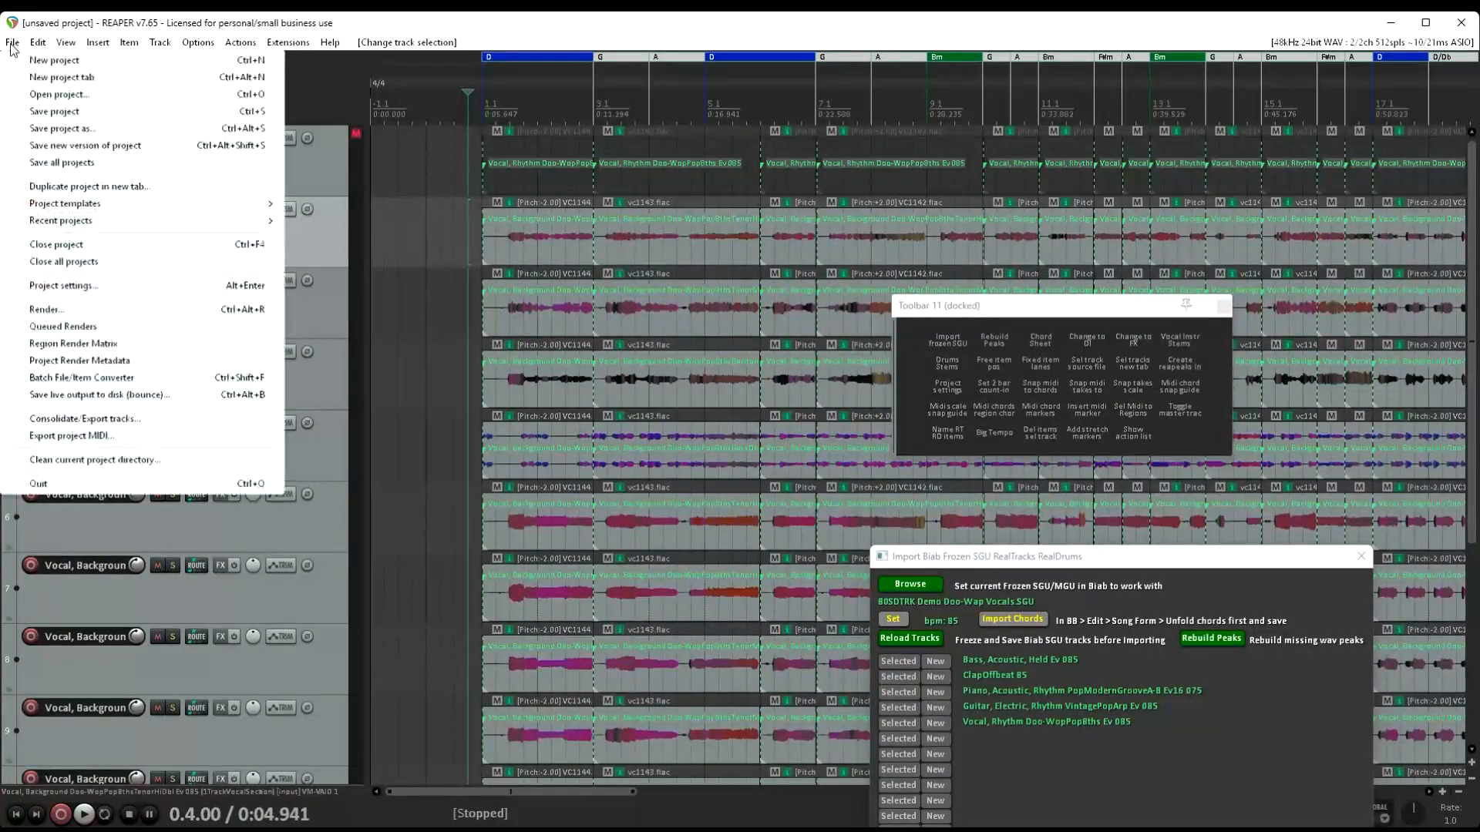
pyautogui.click(53, 78)
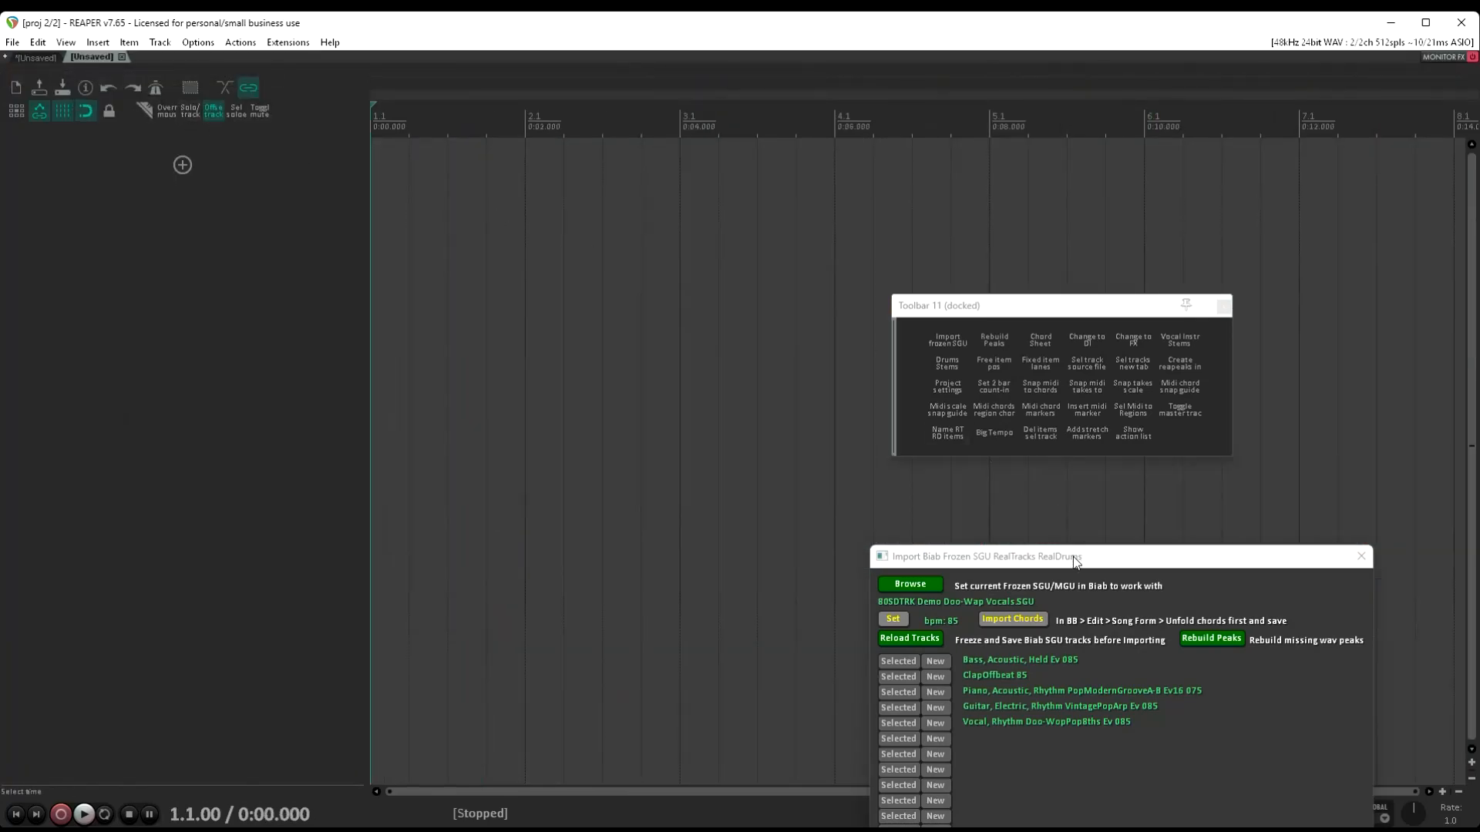
pyautogui.moveTo(1075, 558); pyautogui.dragTo(989, 195)
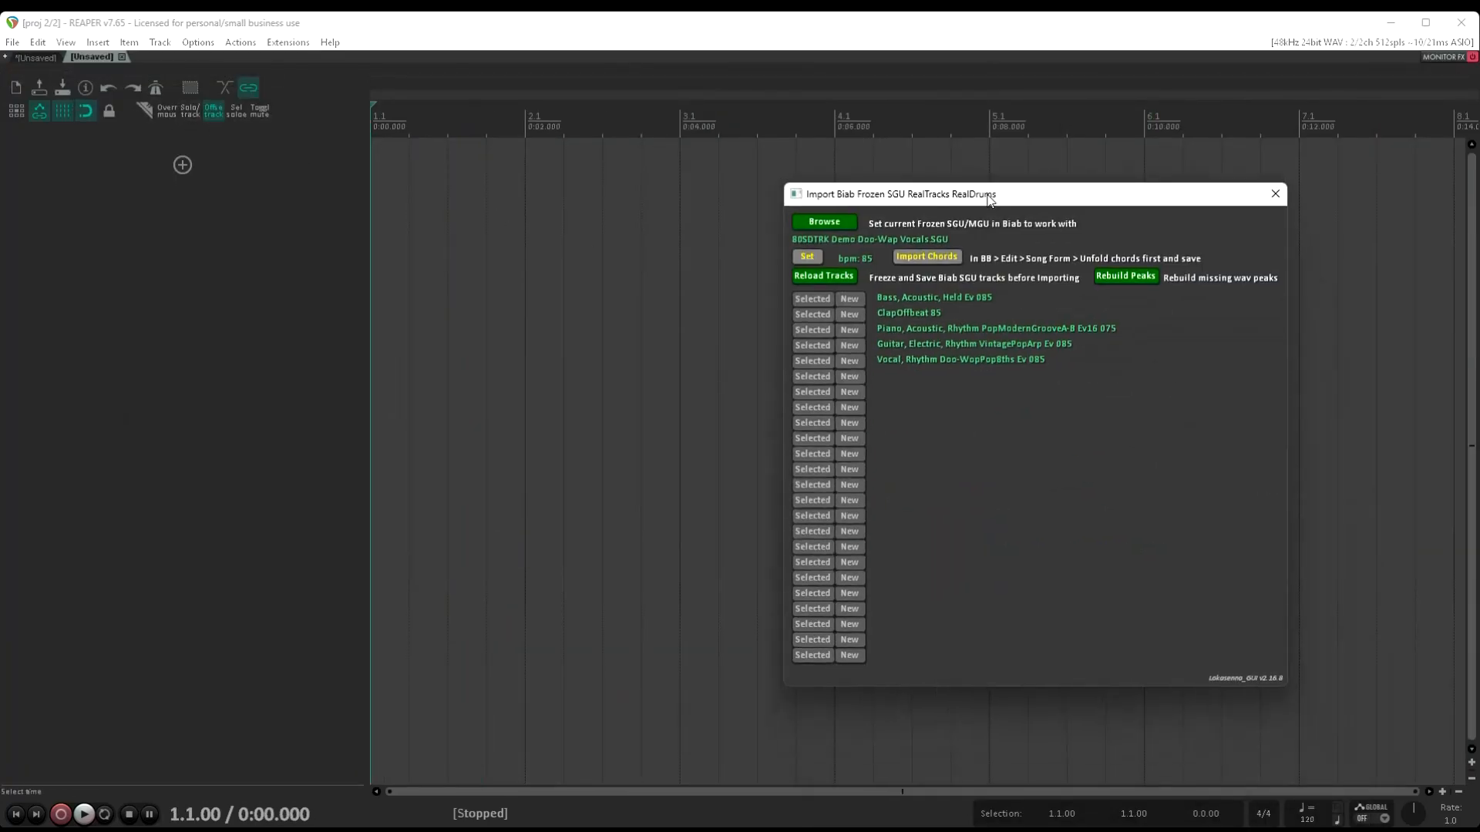
pyautogui.click(846, 229)
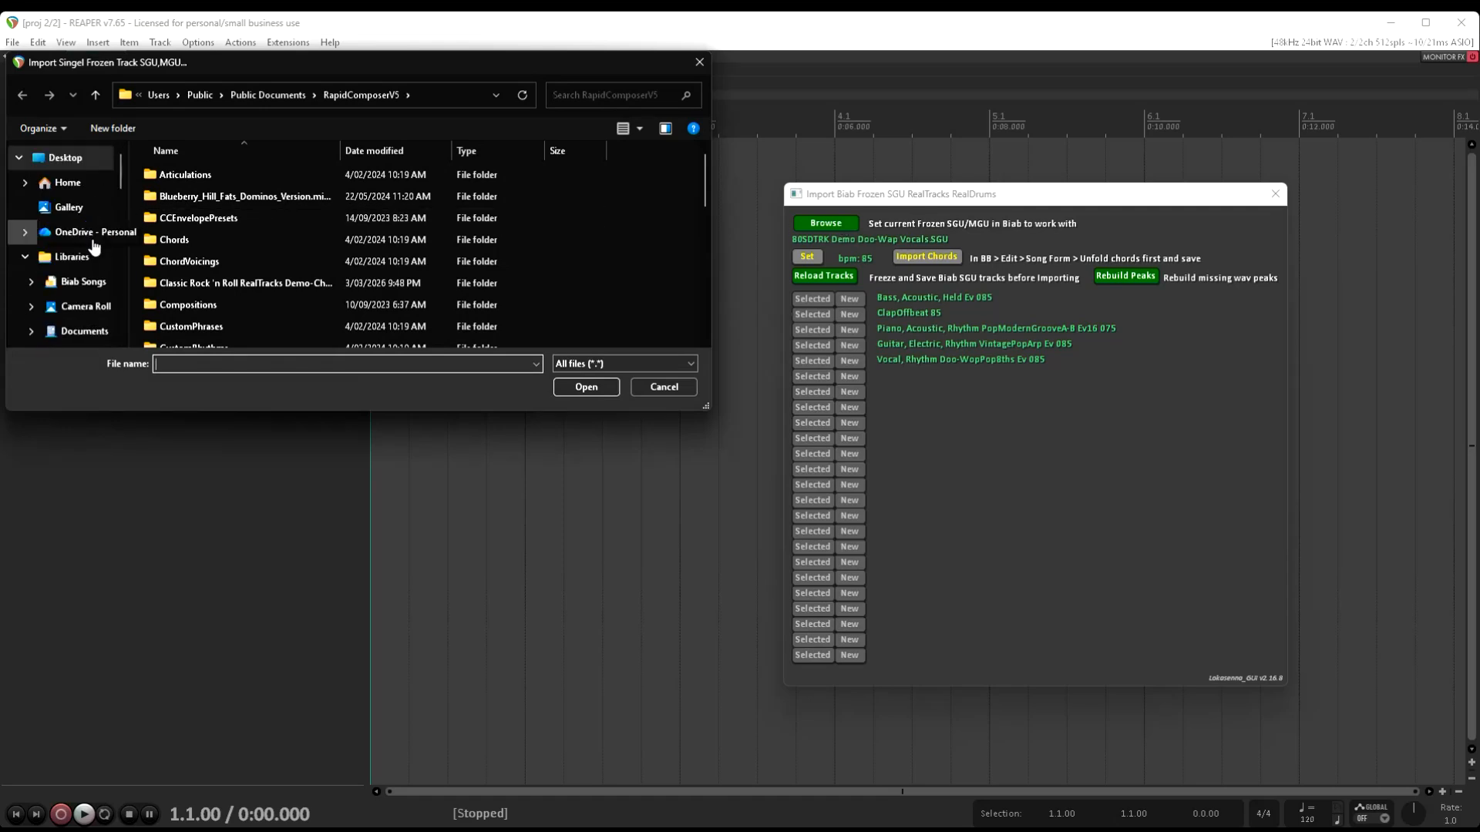
pyautogui.click(86, 283)
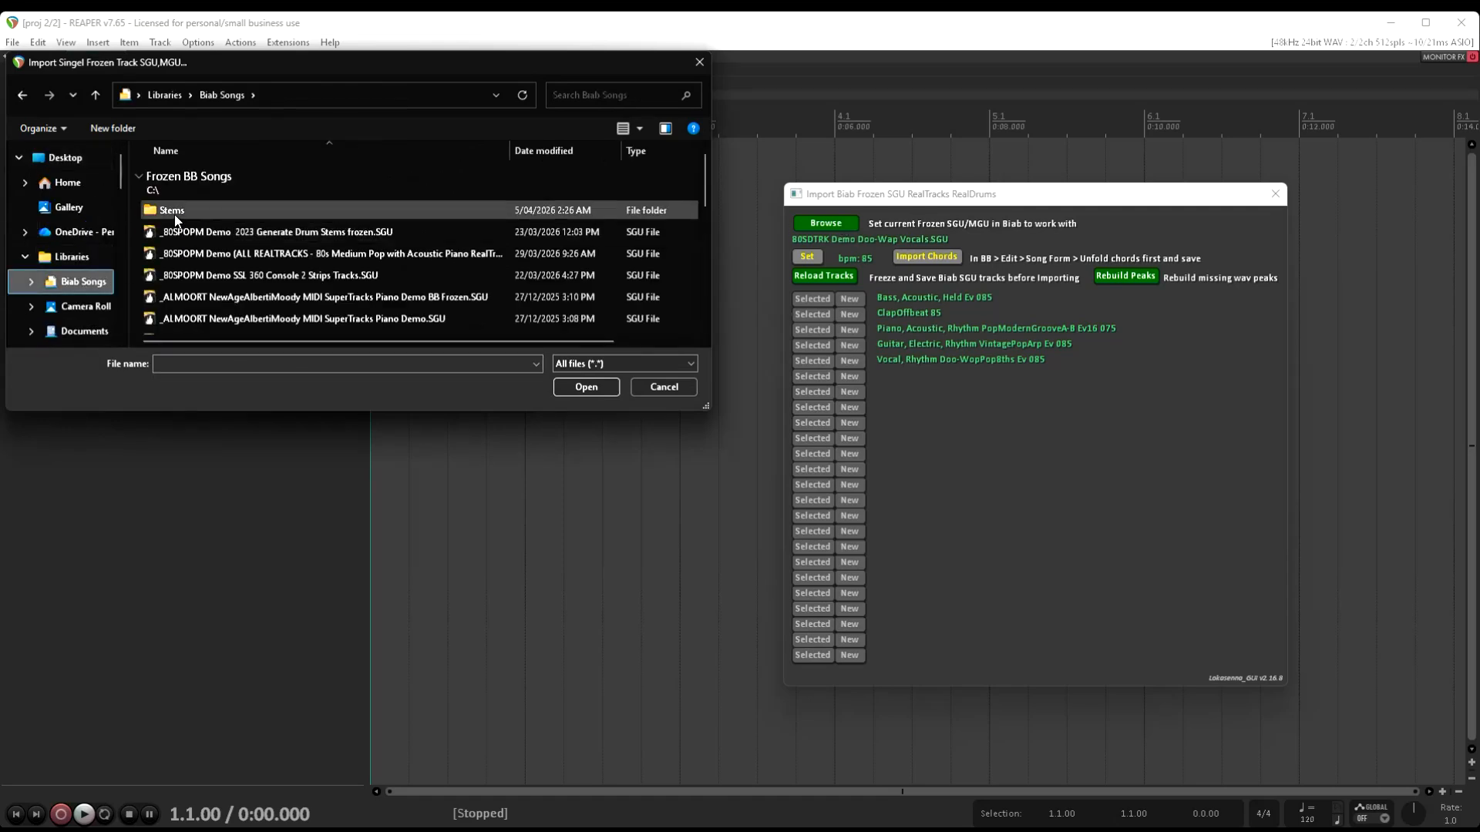
pyautogui.doubleClick(173, 210)
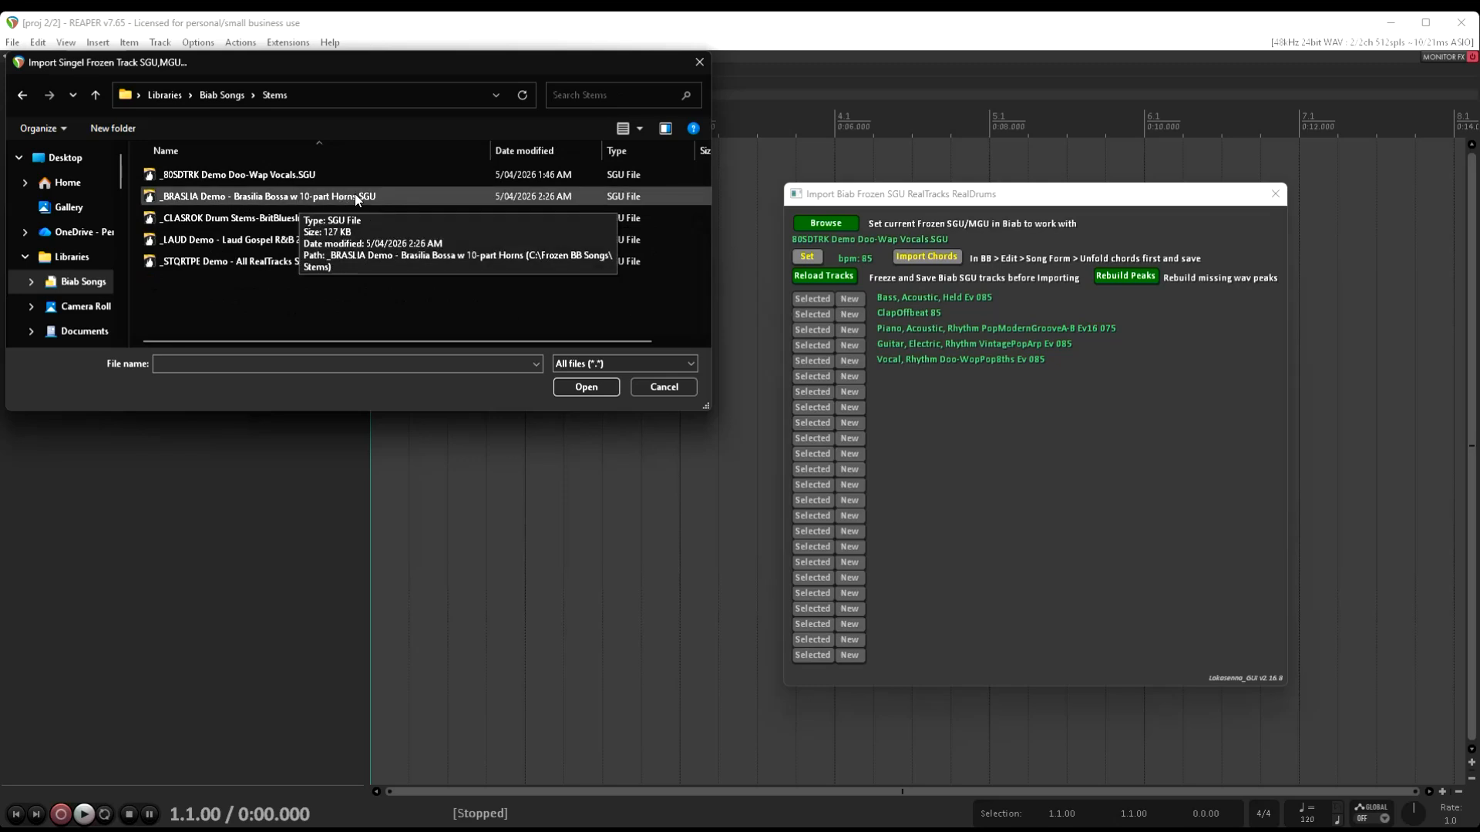
pyautogui.doubleClick(354, 196)
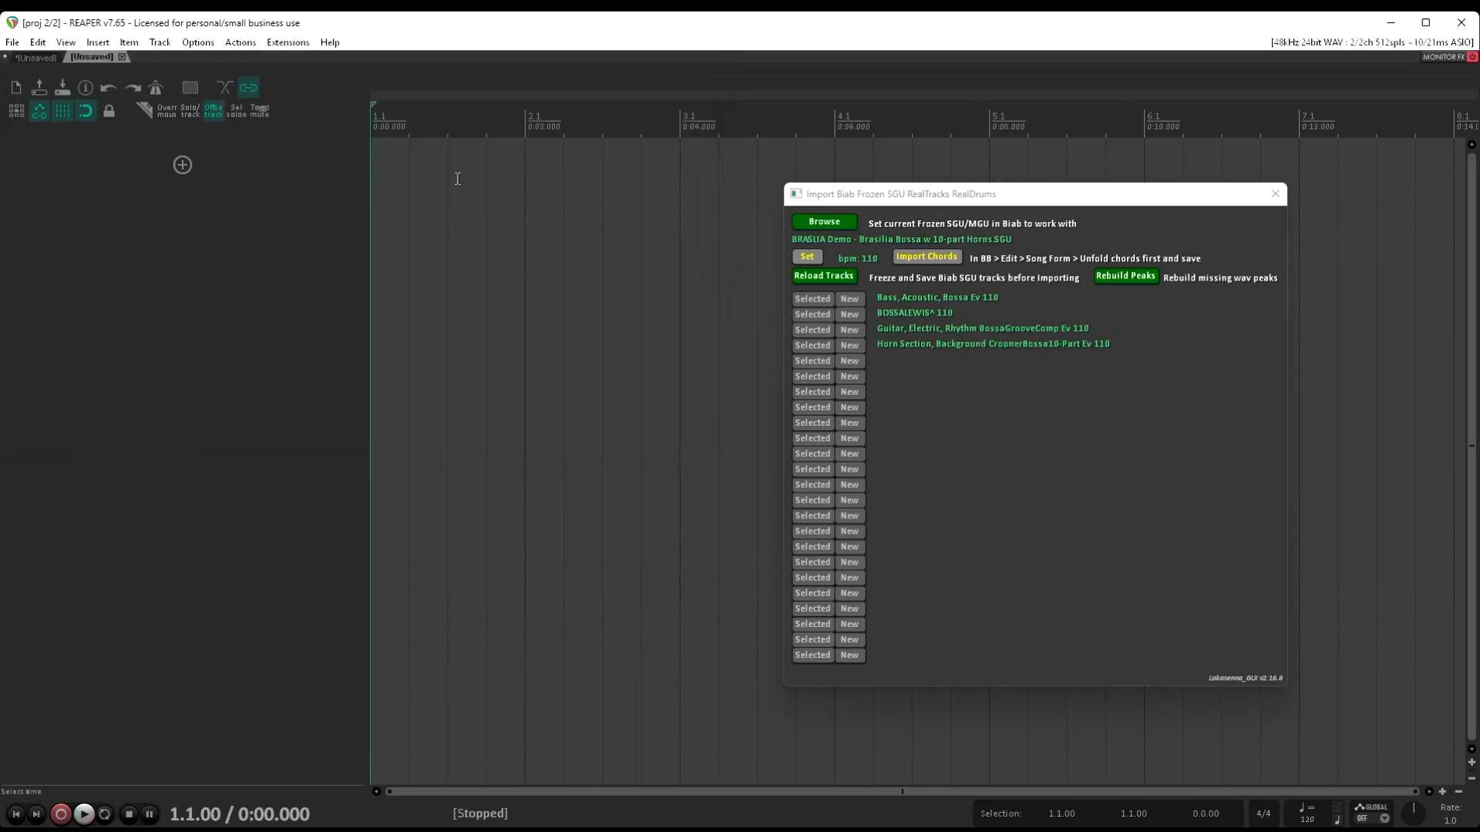
# Import the bossa song's chords in 4/4 and its CroonerBossa10-Part horn section onto a new track
pyautogui.click(956, 257)
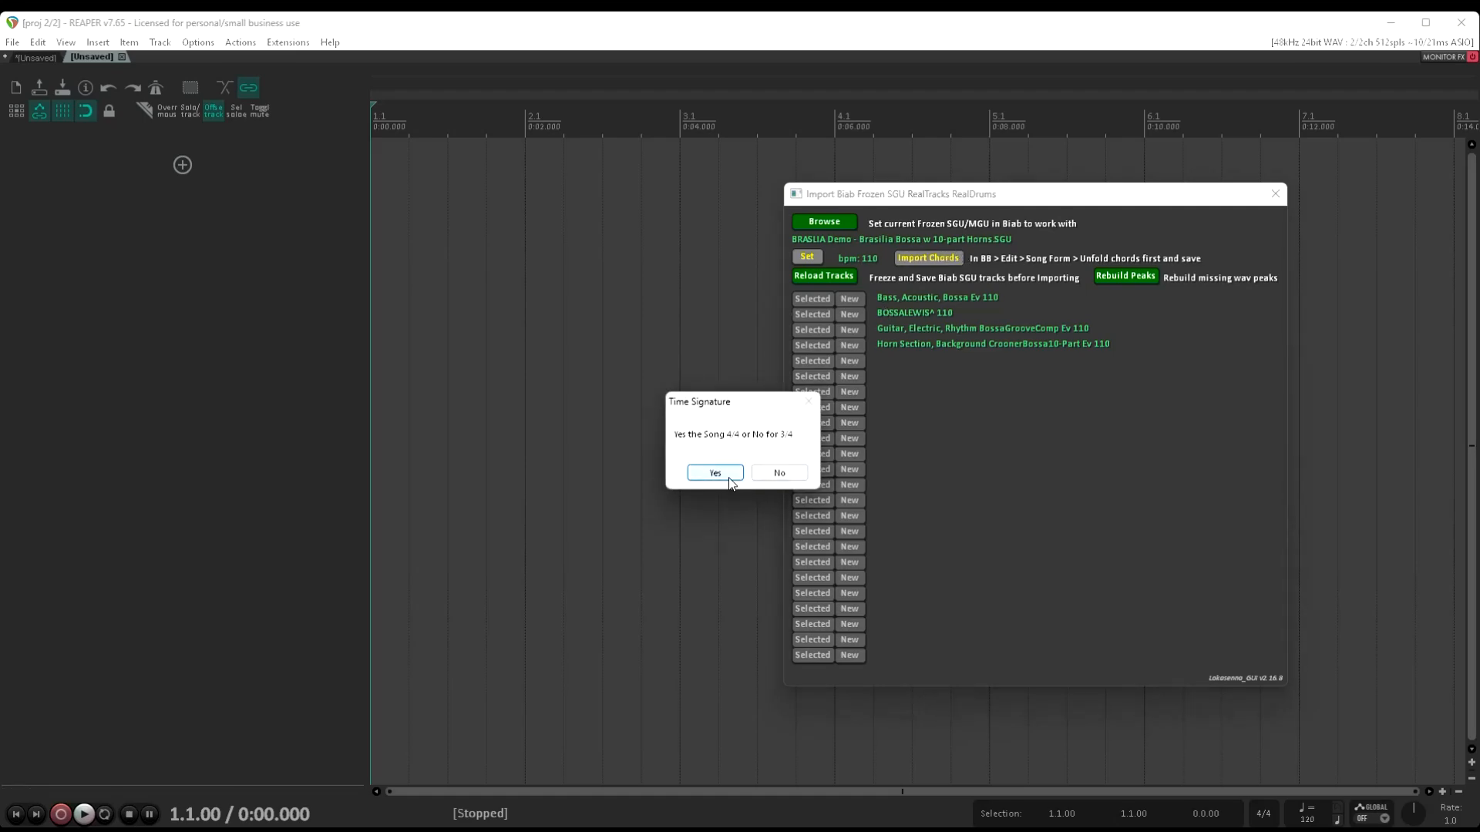
pyautogui.click(715, 473)
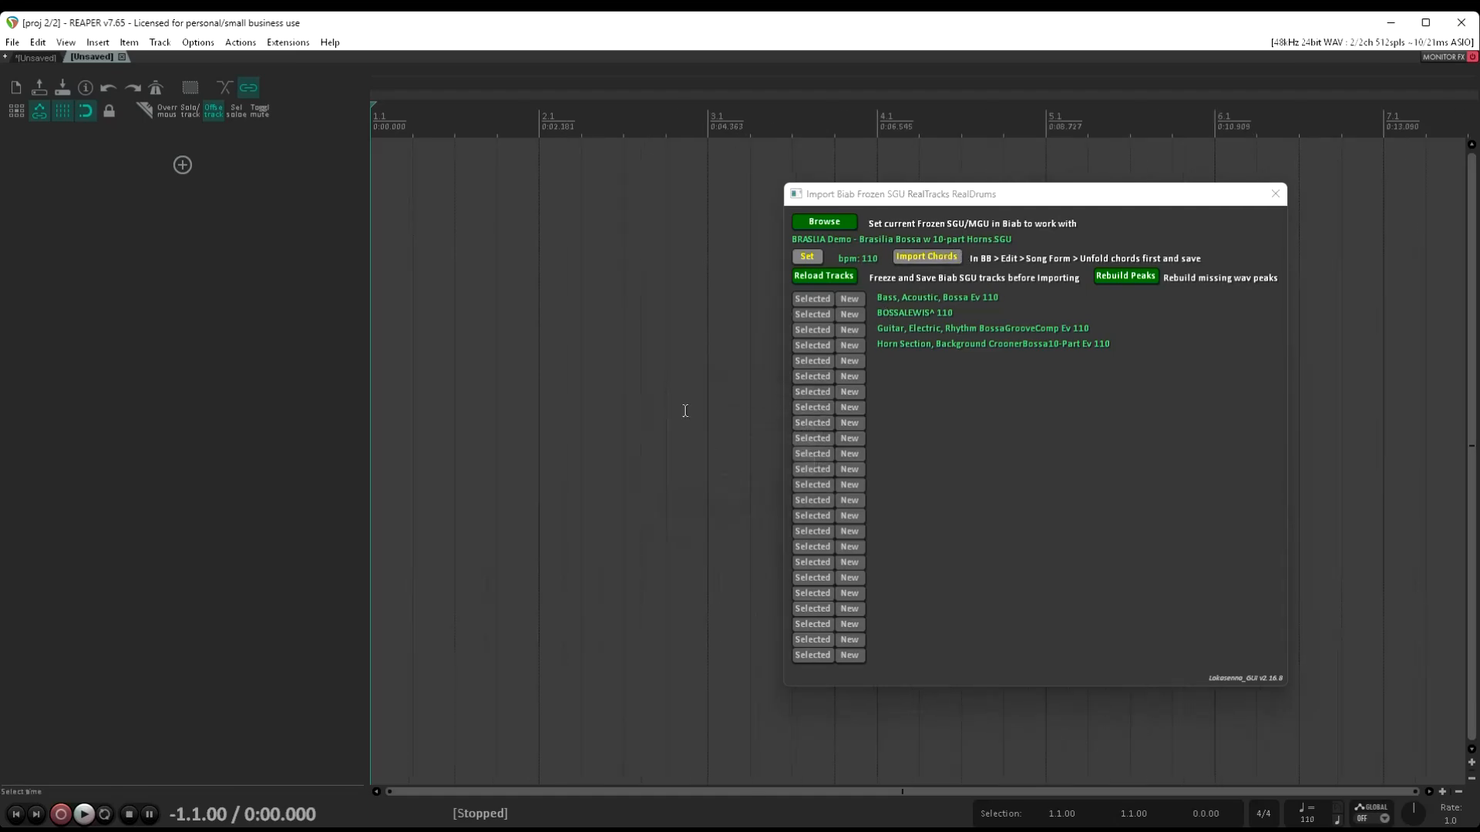
pyautogui.click(851, 347)
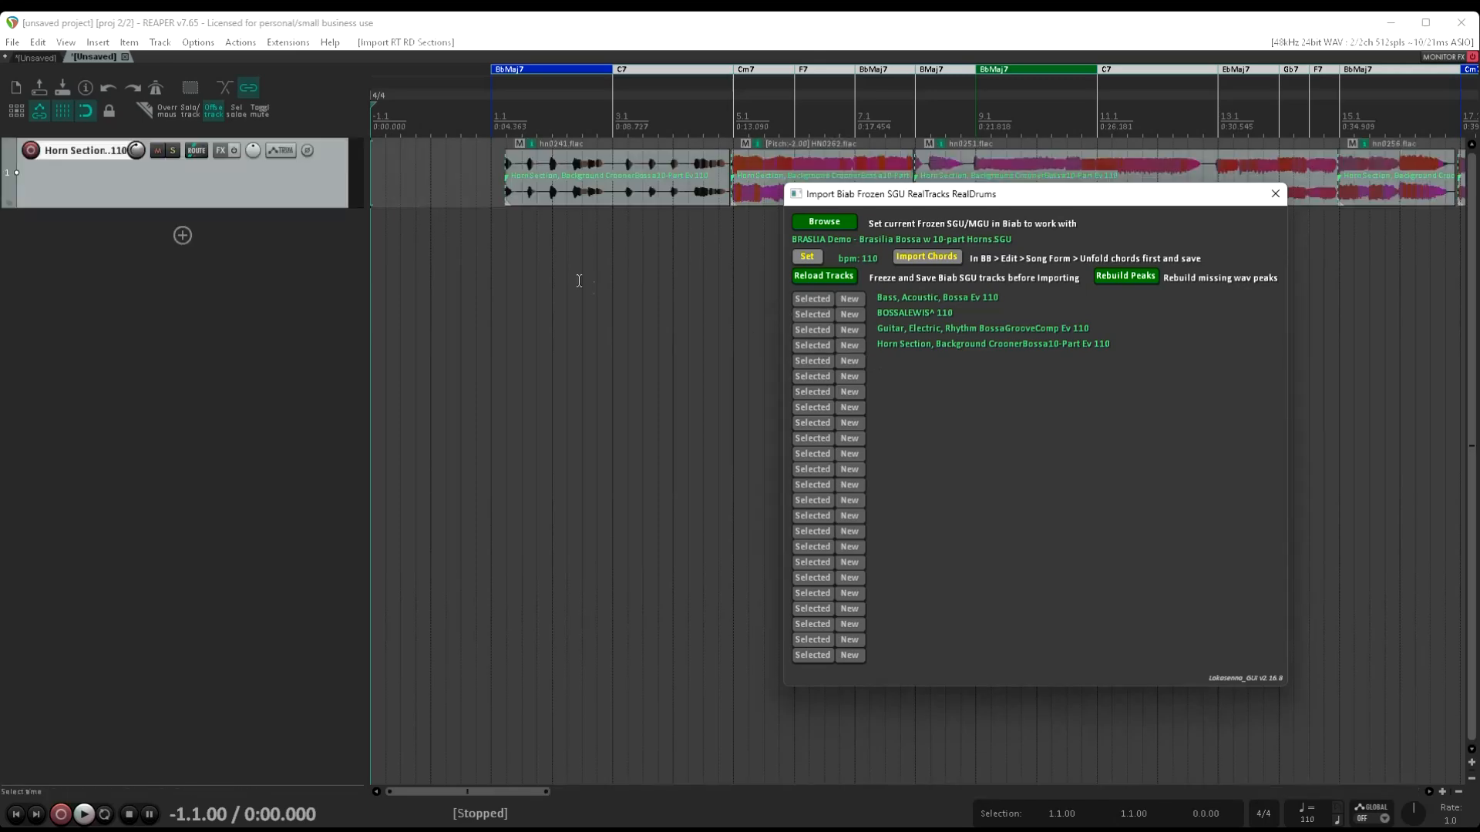
# Play the mixed horn section track from just before its first notes and stop playback
pyautogui.click(501, 243)
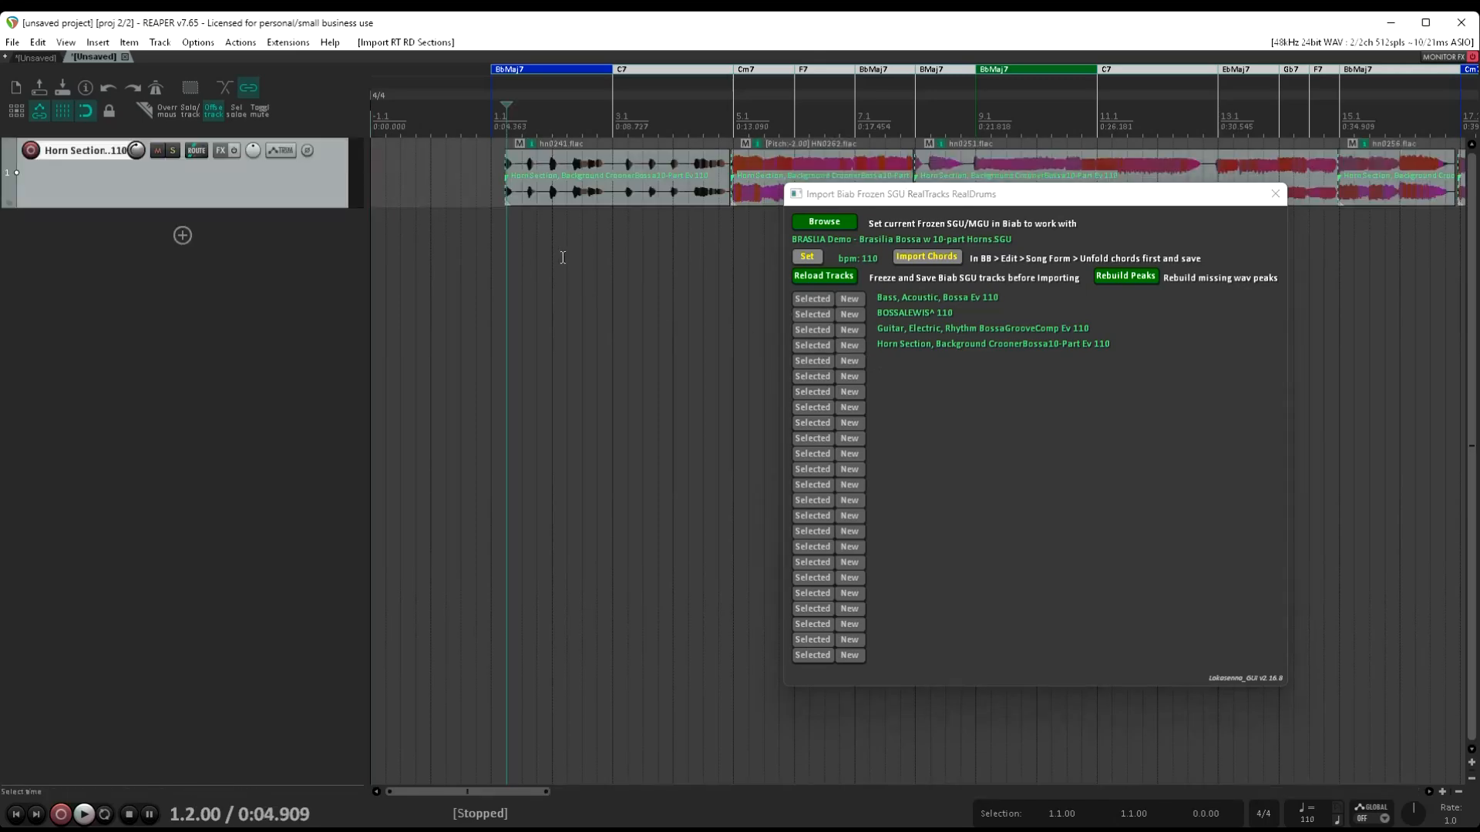
pyautogui.press('space')
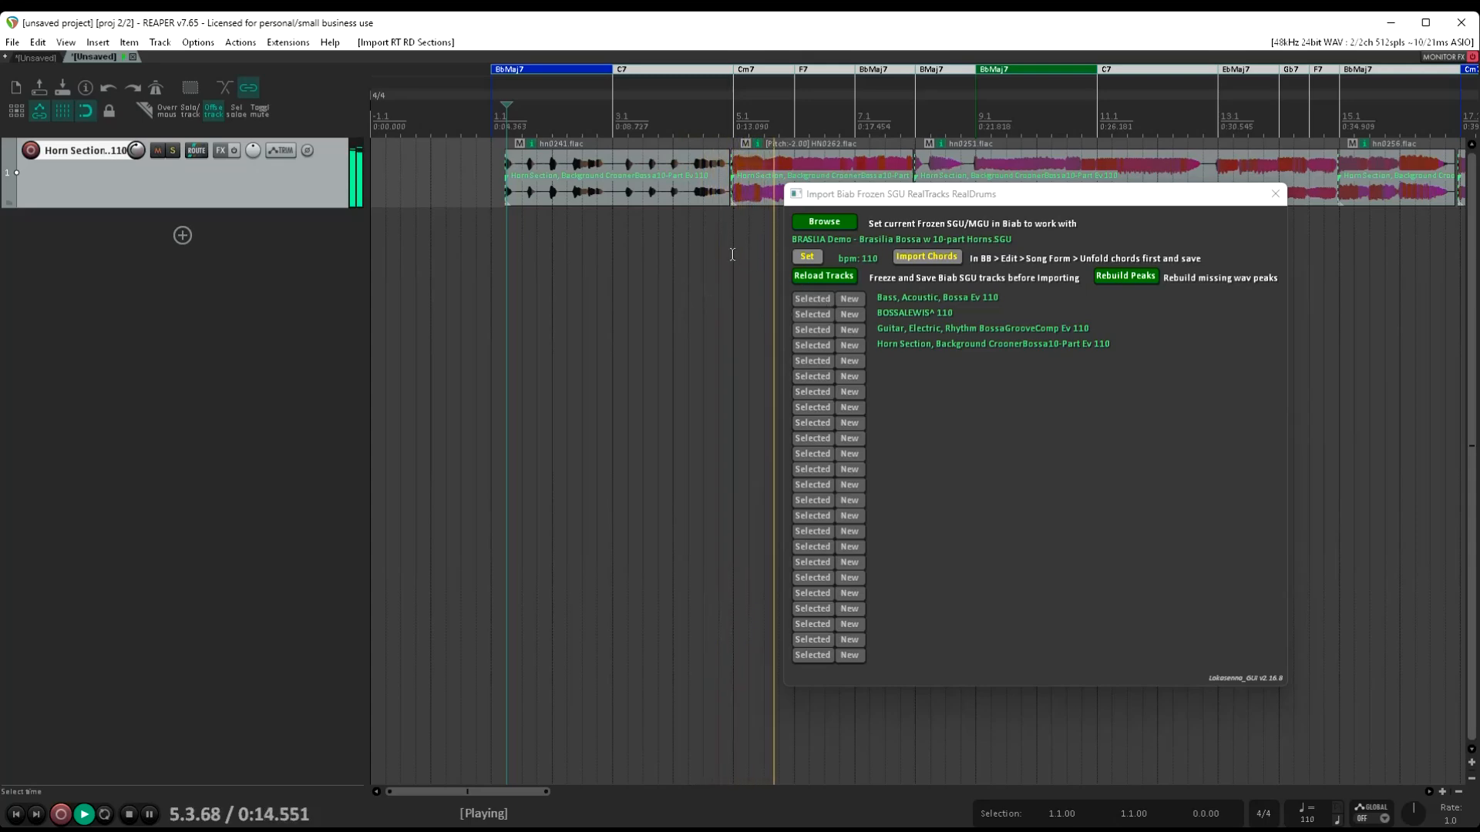
pyautogui.press('space')
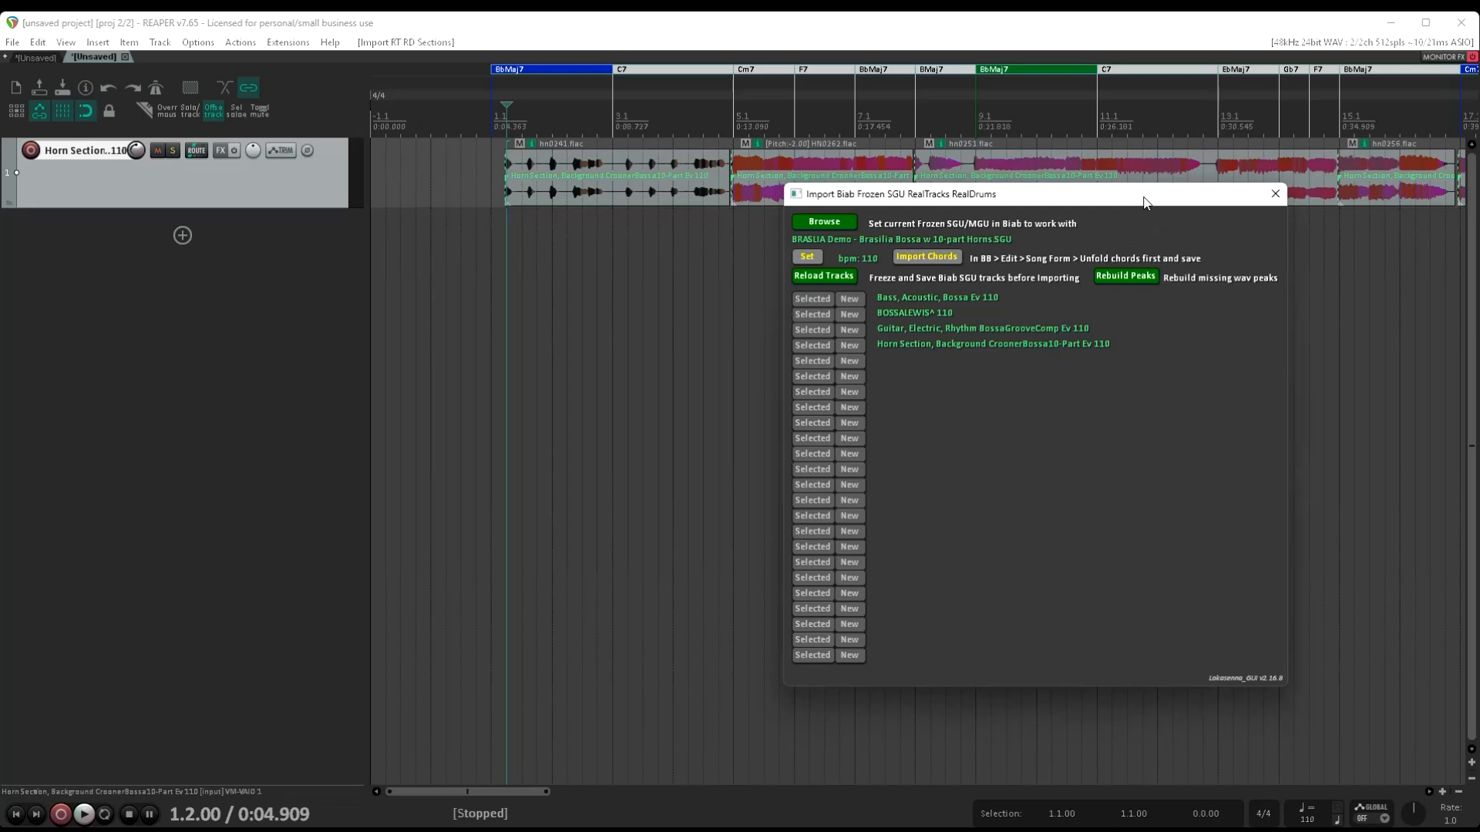
# Generate separate stem tracks from the horn section track with the StemInfo to tracks script and mute the original mix track
pyautogui.moveTo(1148, 204); pyautogui.dragTo(1197, 632)
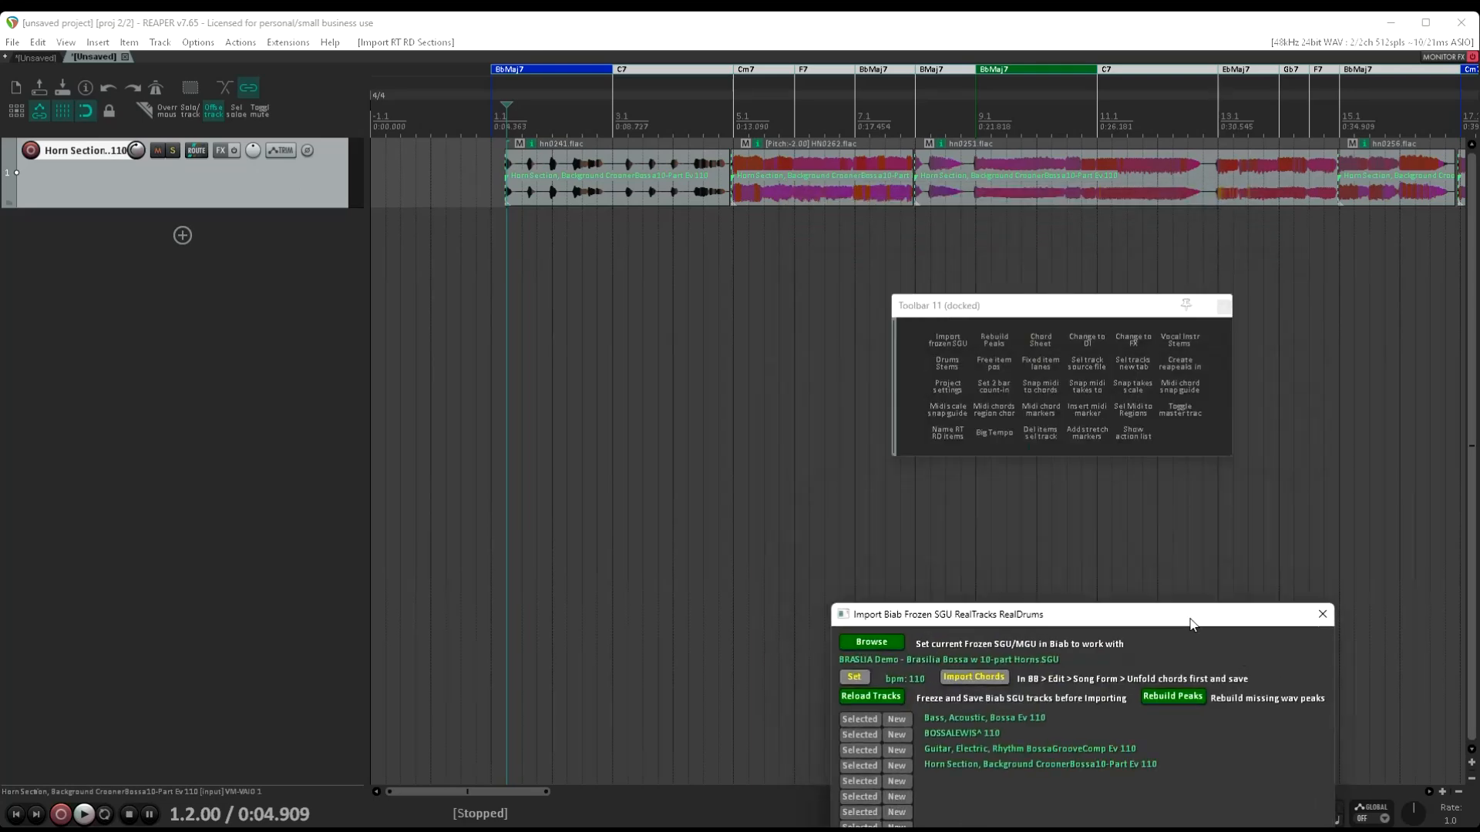
pyautogui.click(1181, 340)
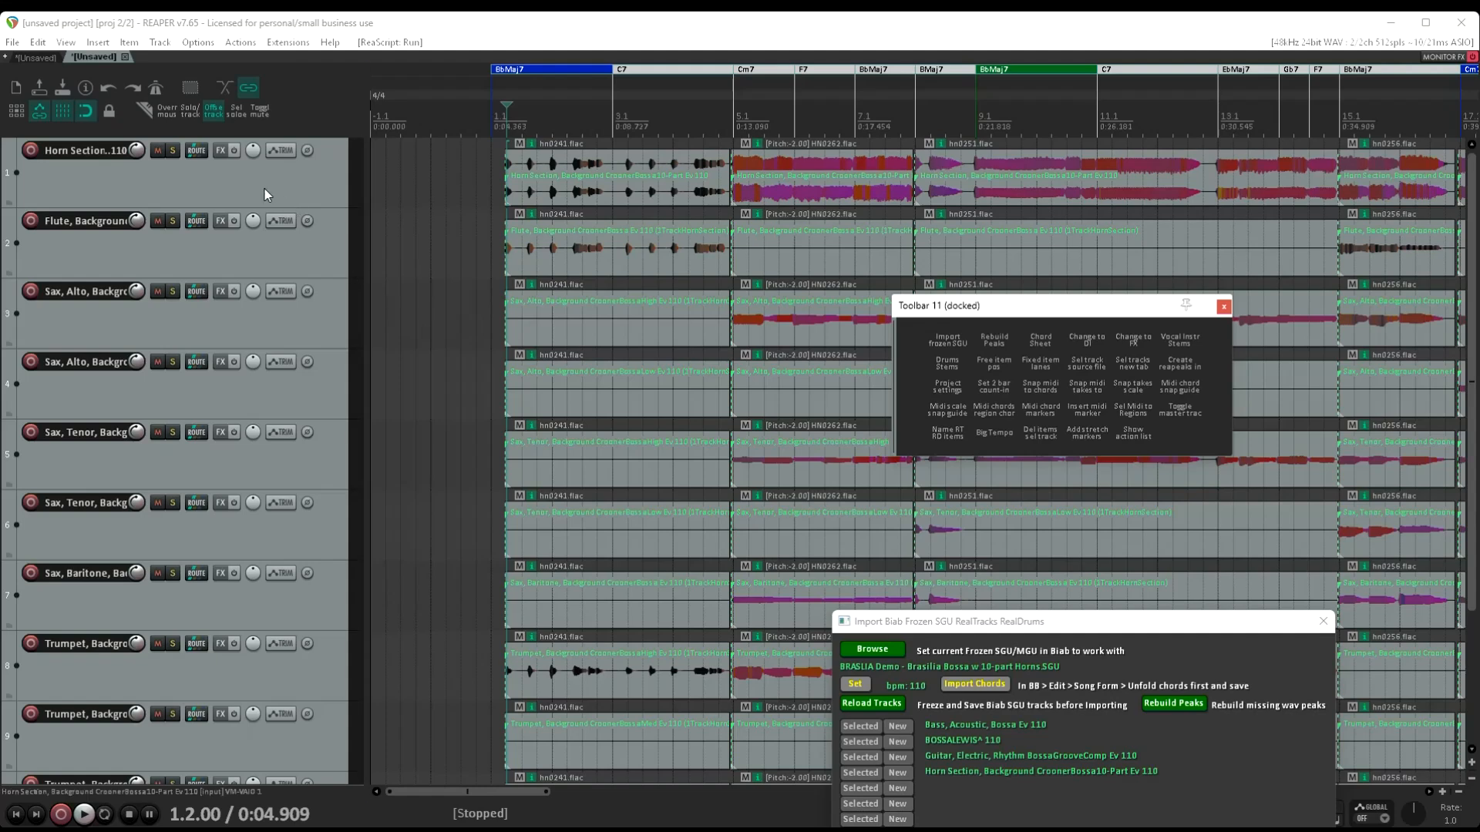
pyautogui.click(153, 153)
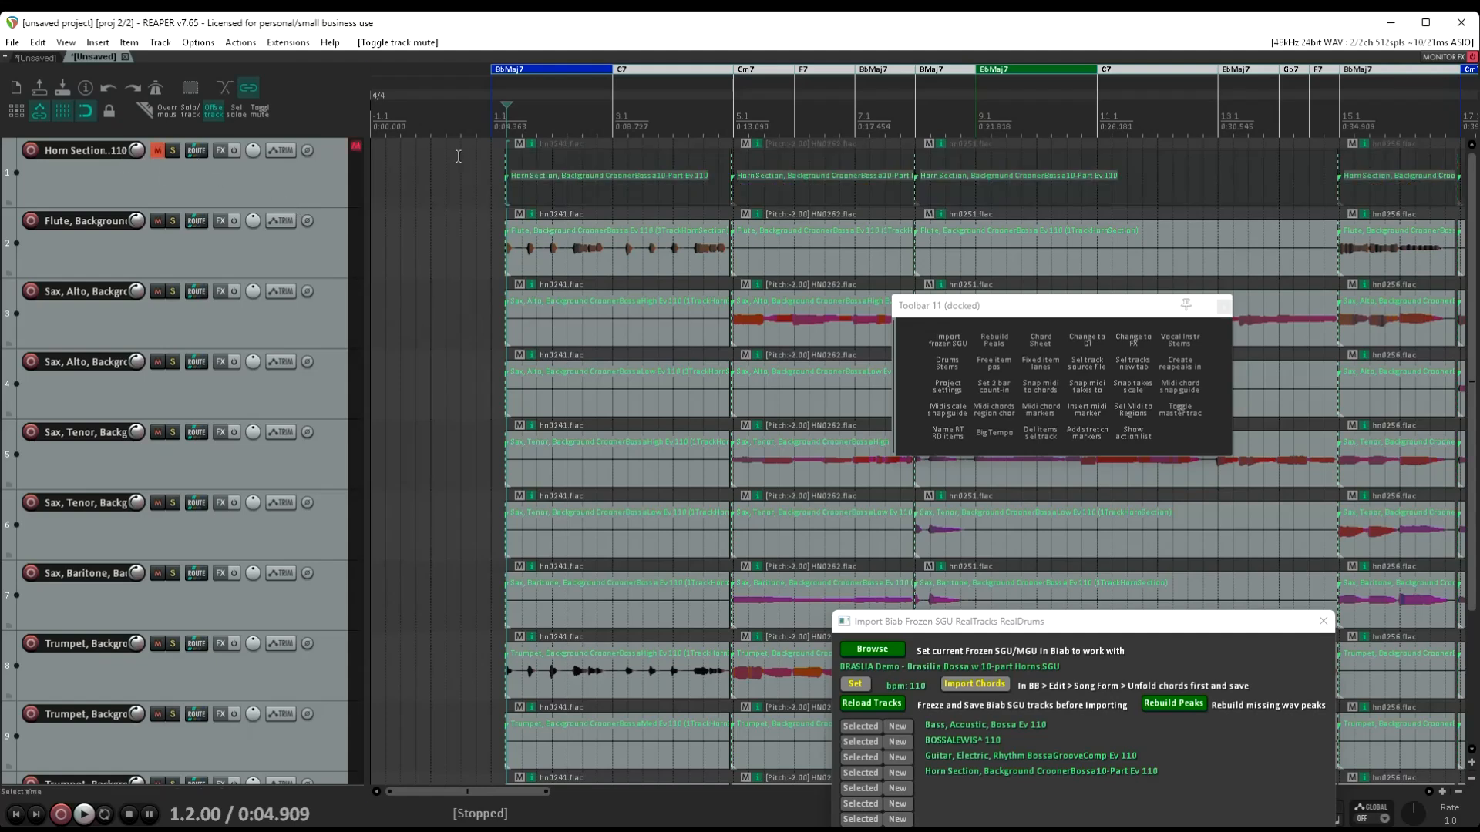
# Play the horn stems from bar 1 and examine the flute, sax and trumpet tracks across the song
pyautogui.click(493, 179)
pyautogui.press('space')
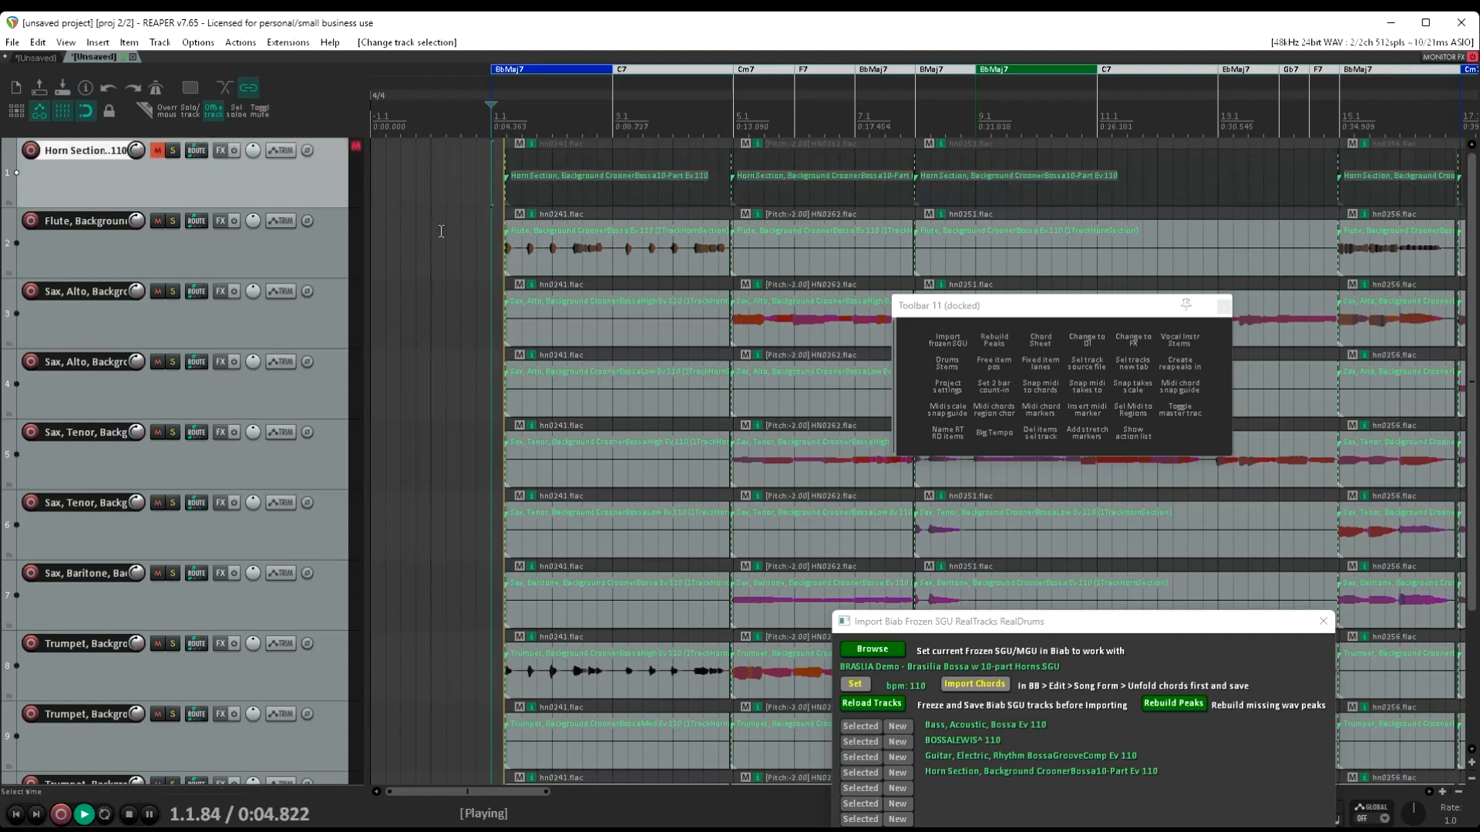
pyautogui.scroll(-2, 261, 526)
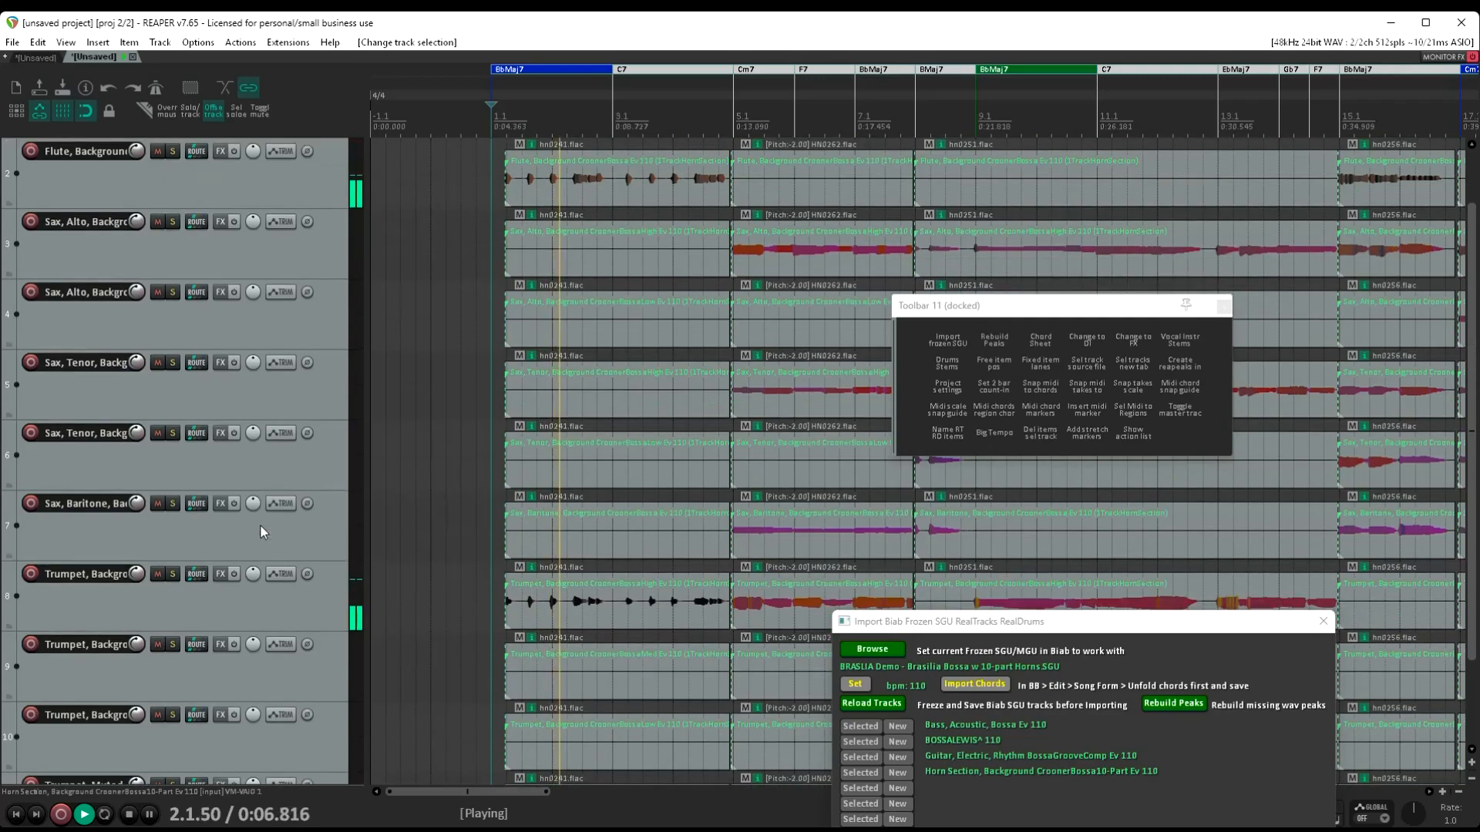
pyautogui.scroll(-1, 260, 526)
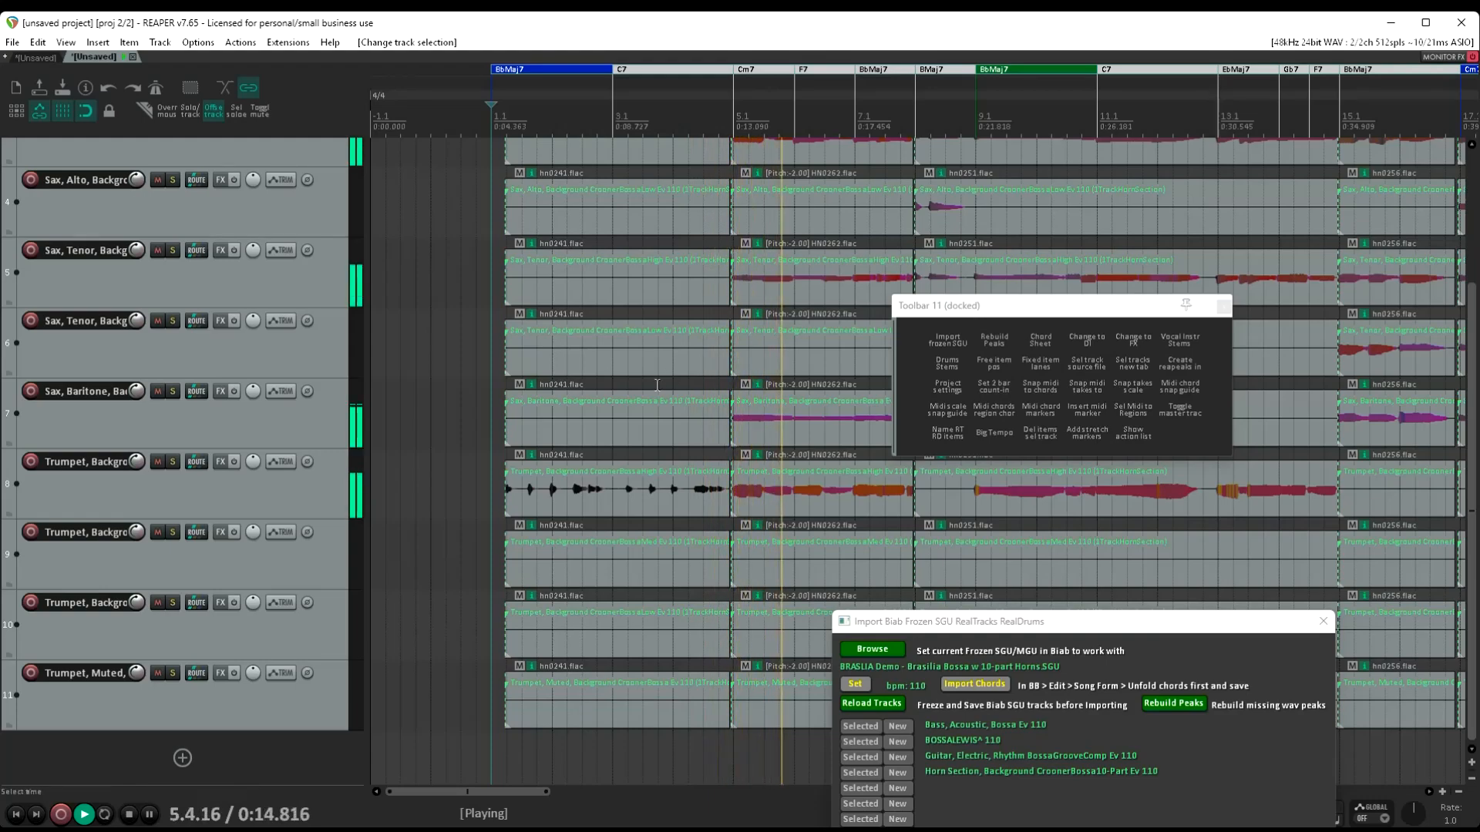
pyautogui.scroll(-5, 814, 374)
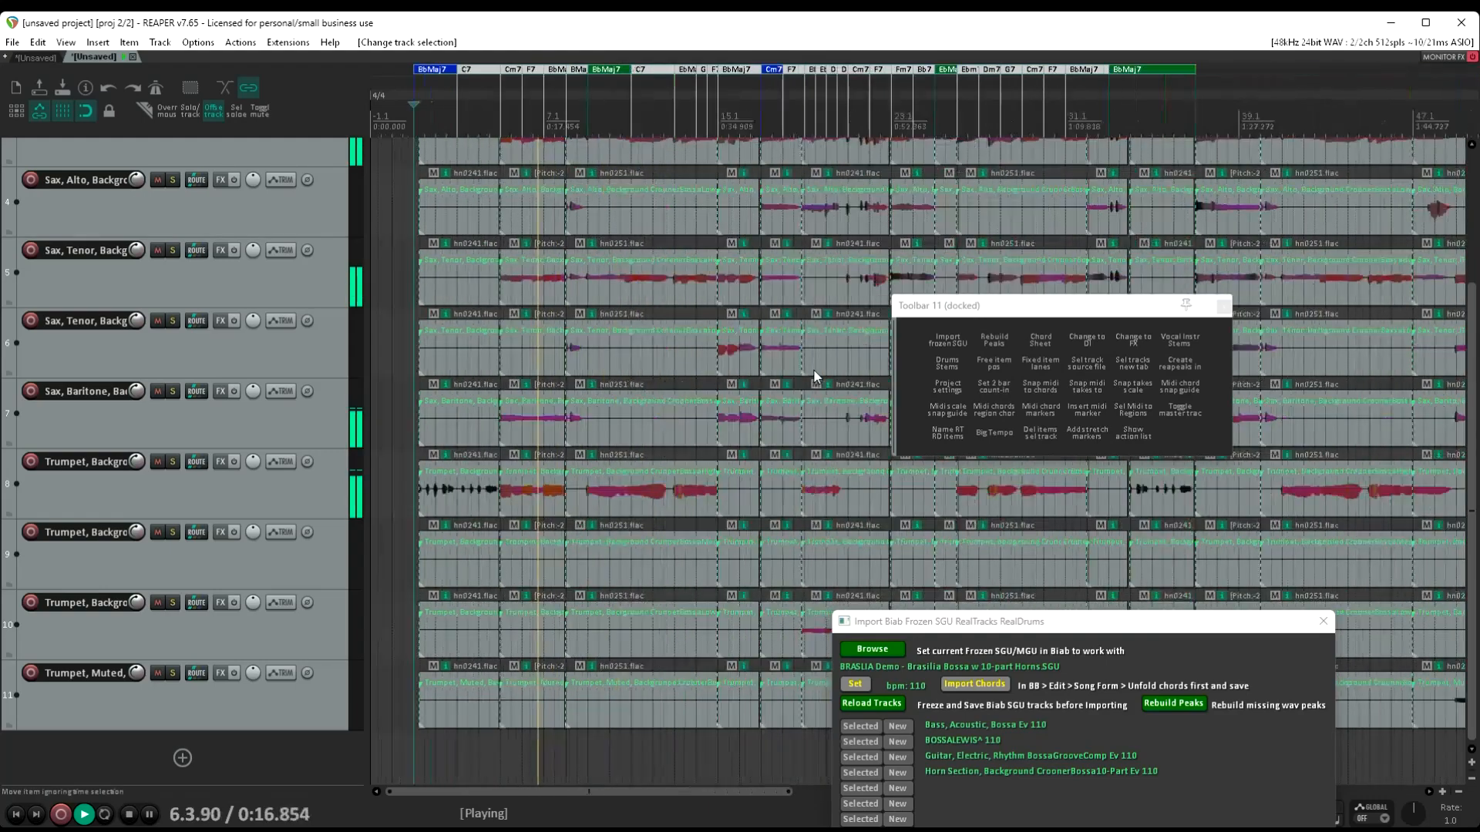
pyautogui.scroll(2, 811, 368)
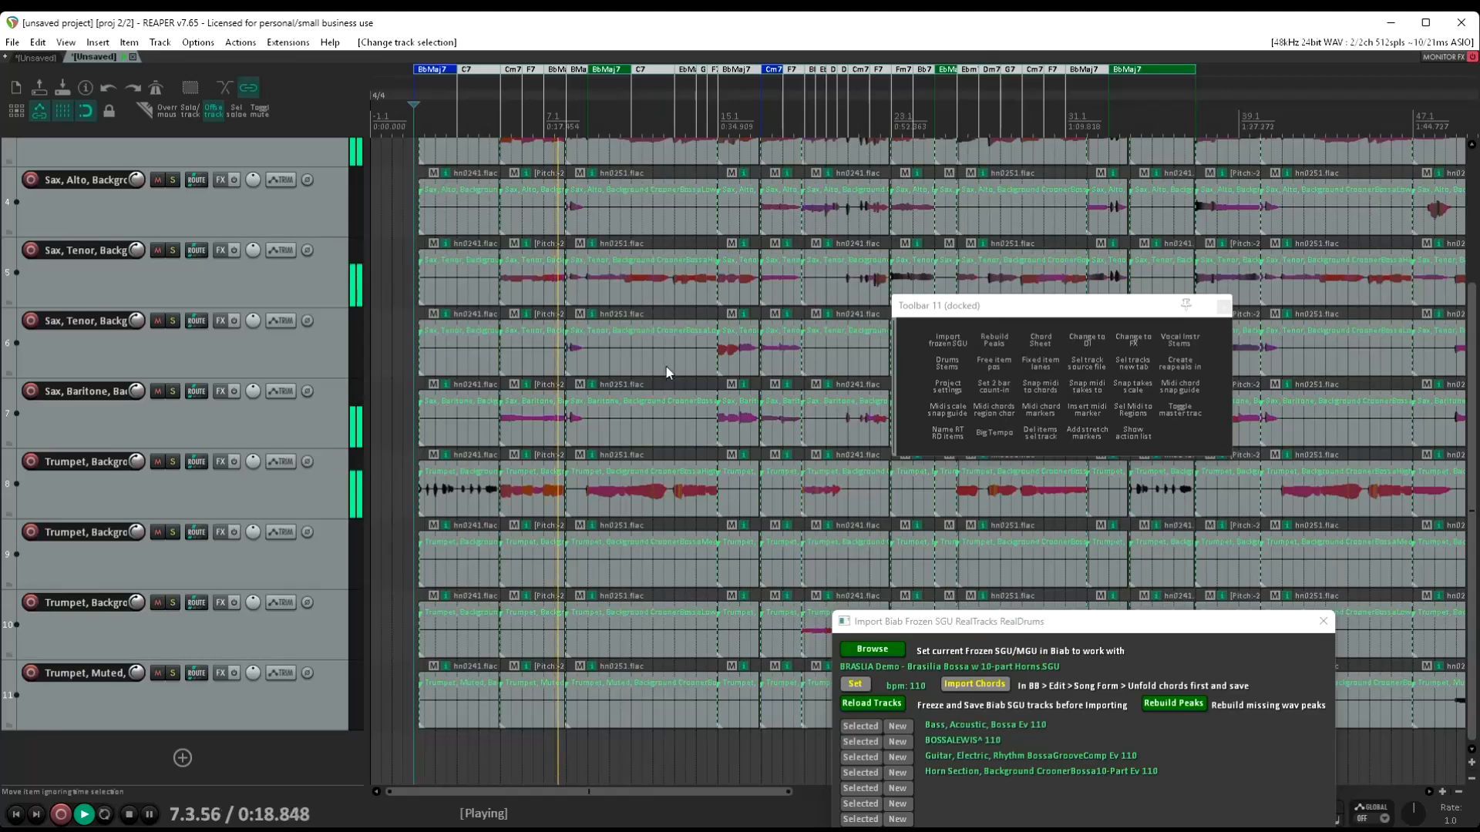
pyautogui.press('space')
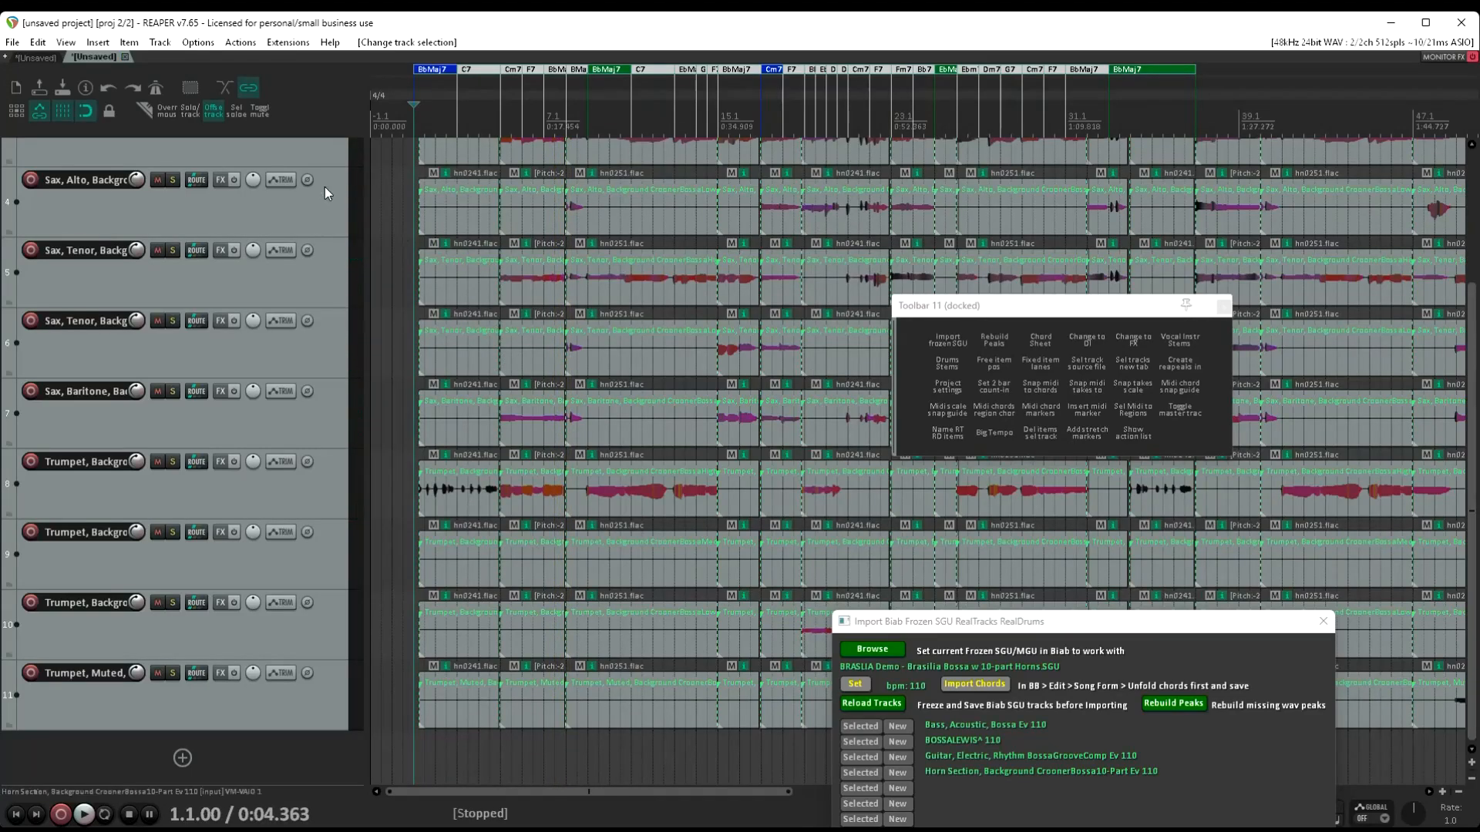
# Create a new project tab and load the frozen _CLASROK Drum Stems song from the Stems folder in the Biab Songs library
pyautogui.rightClick(87, 59)
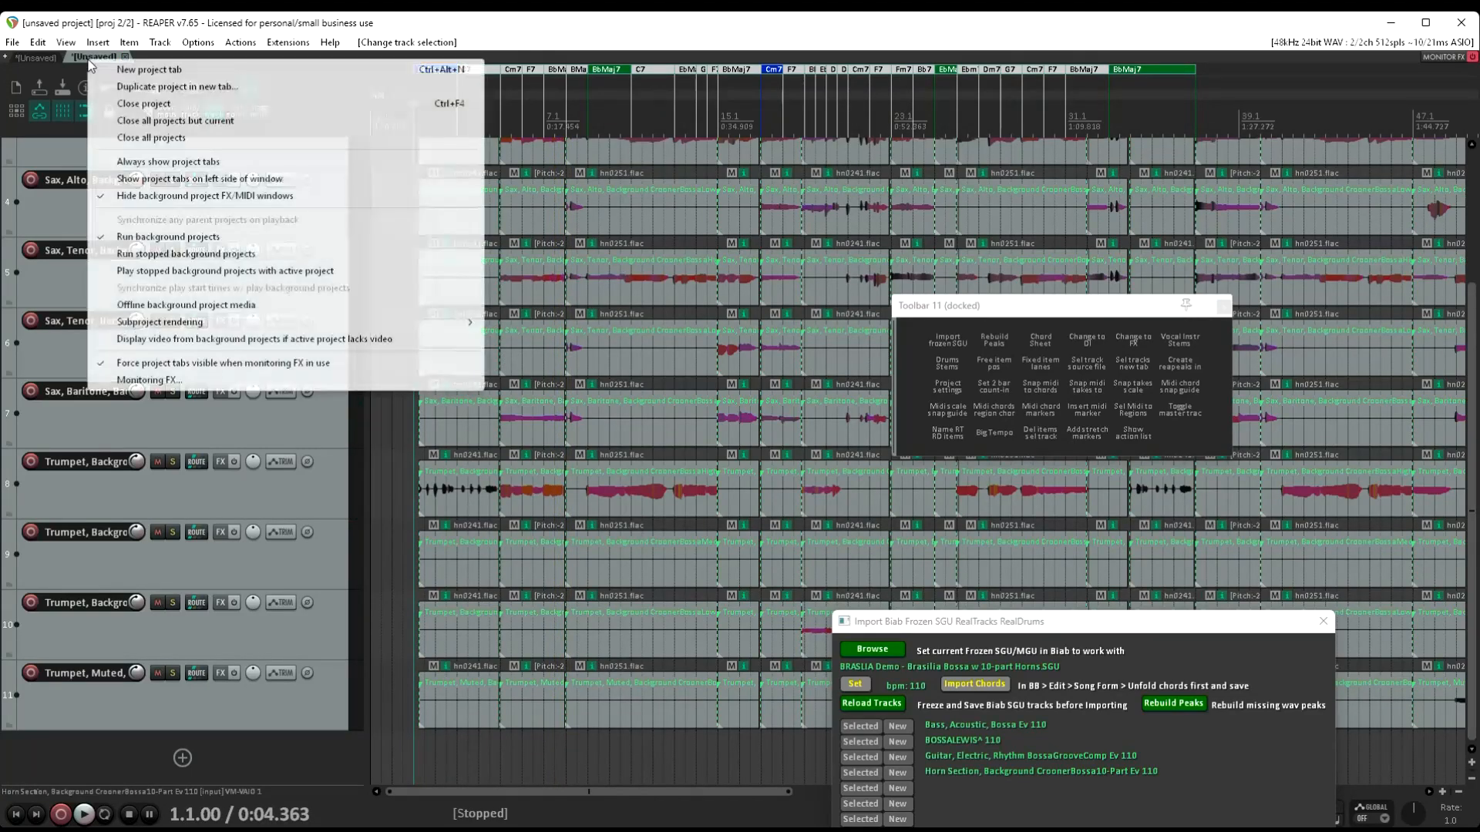
pyautogui.click(126, 72)
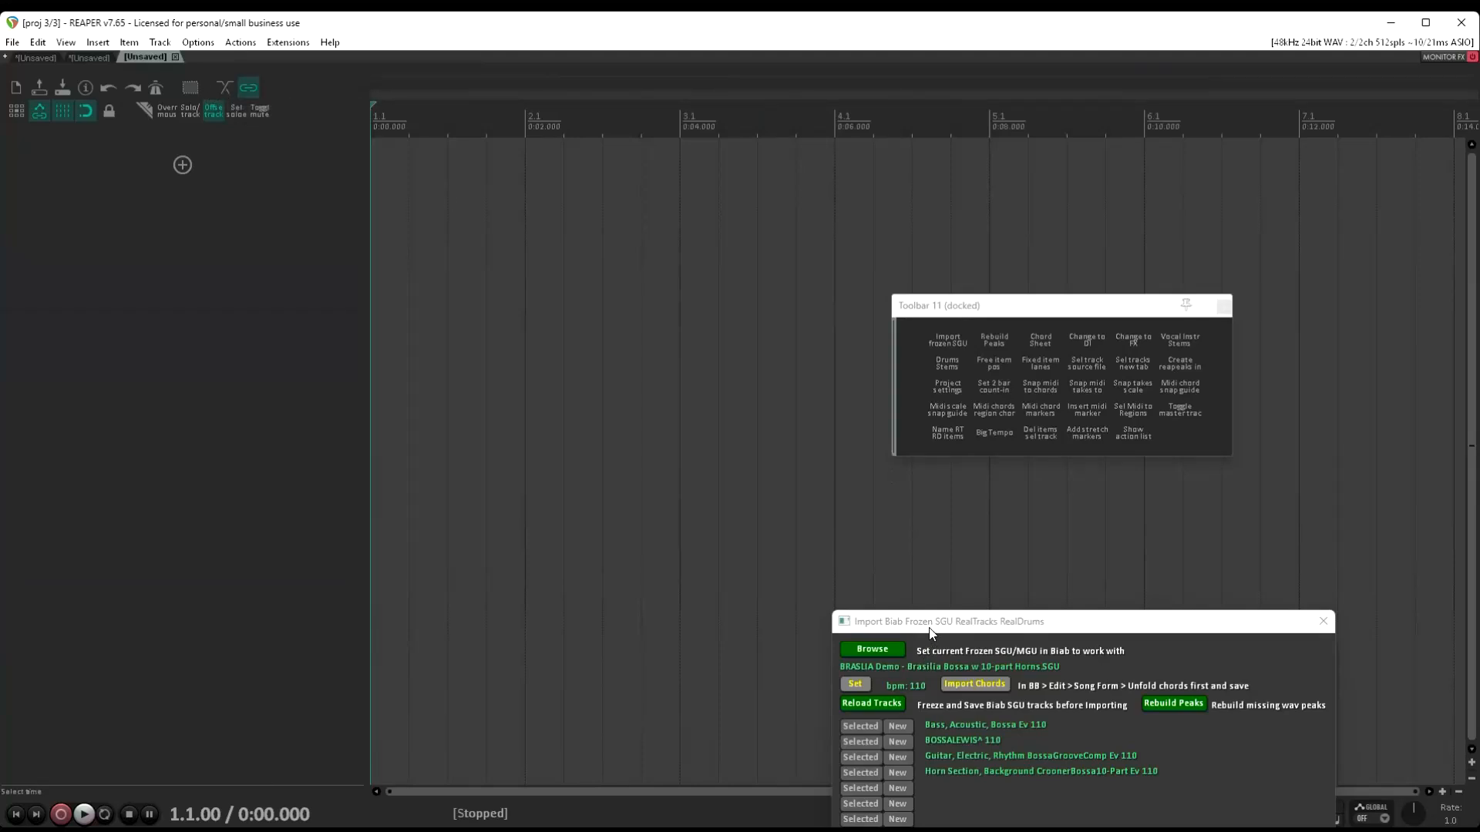
pyautogui.moveTo(930, 632); pyautogui.dragTo(929, 532)
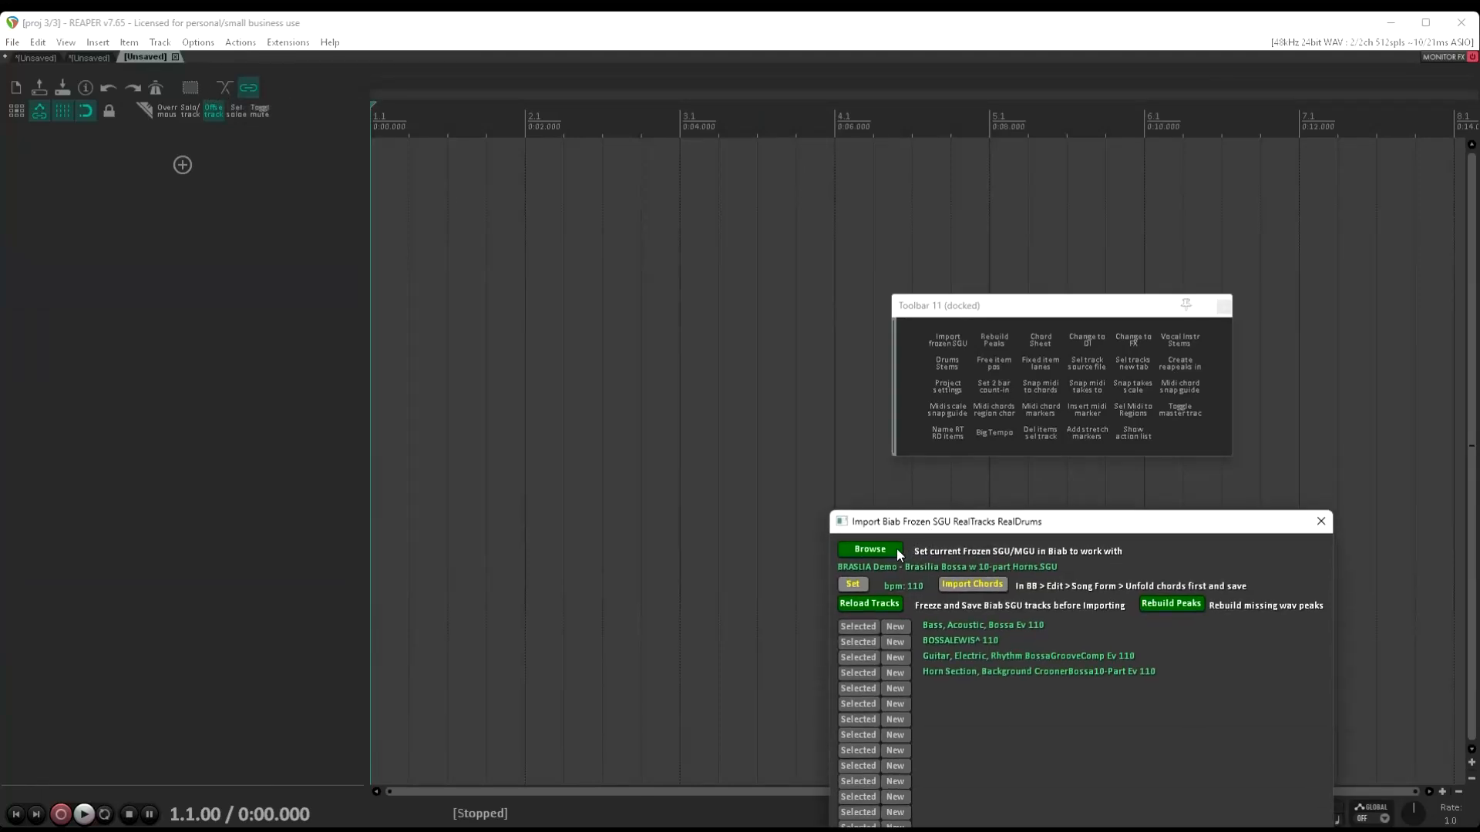
pyautogui.click(896, 551)
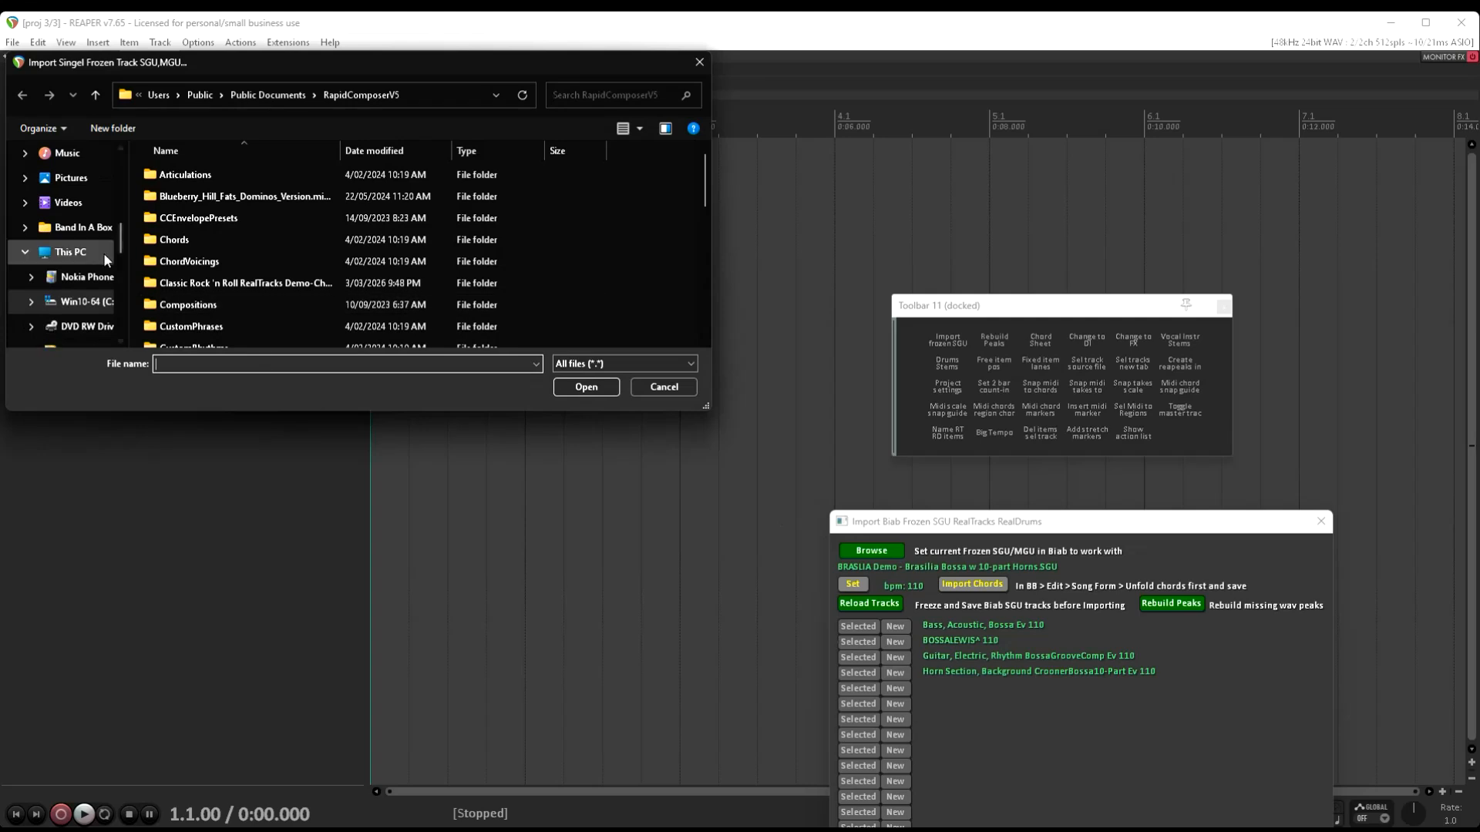
pyautogui.click(93, 253)
pyautogui.scroll(5, 98, 247)
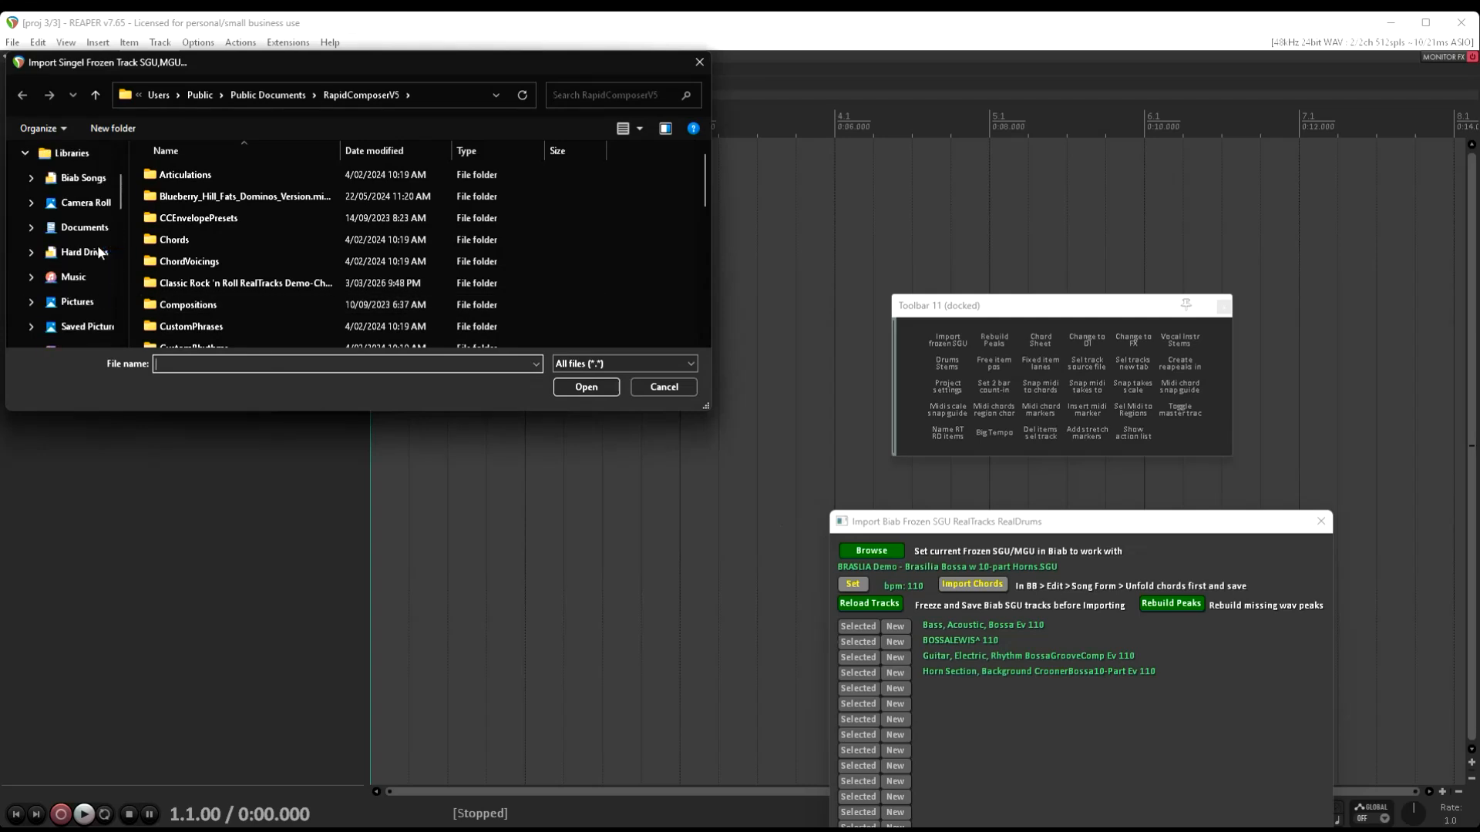
pyautogui.scroll(2, 98, 252)
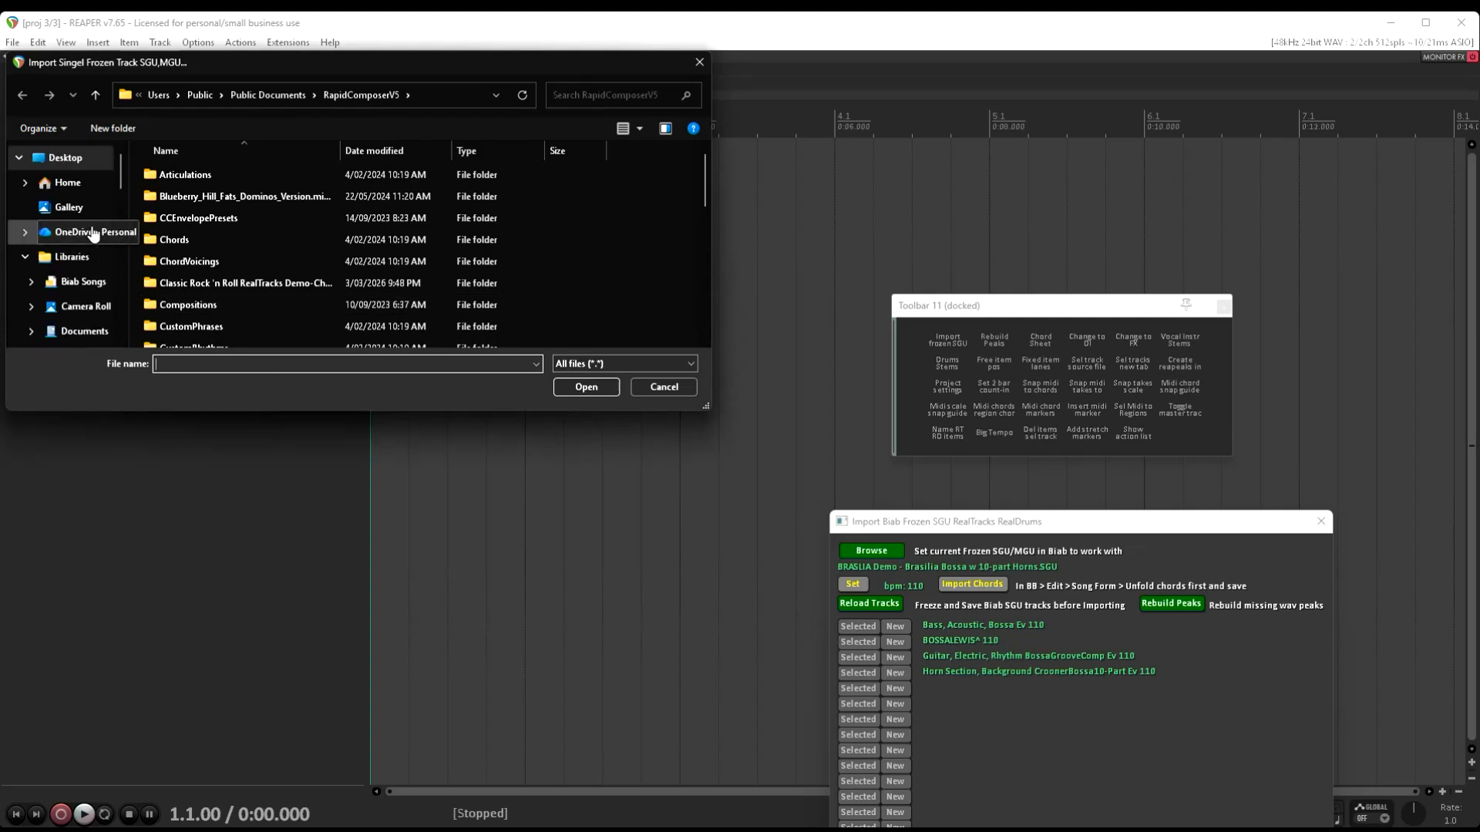
pyautogui.click(97, 289)
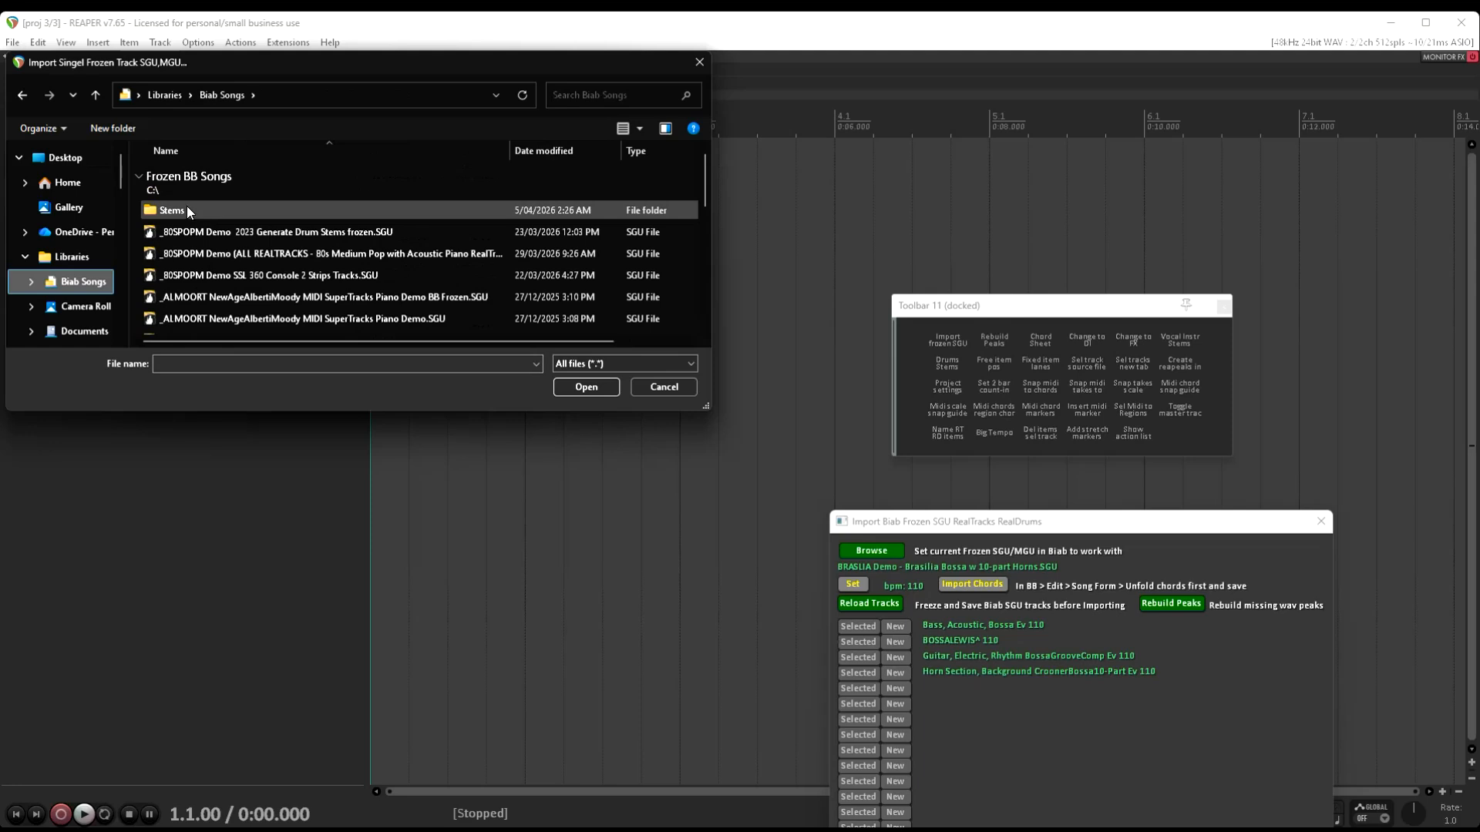
pyautogui.click(183, 210)
pyautogui.doubleClick(176, 217)
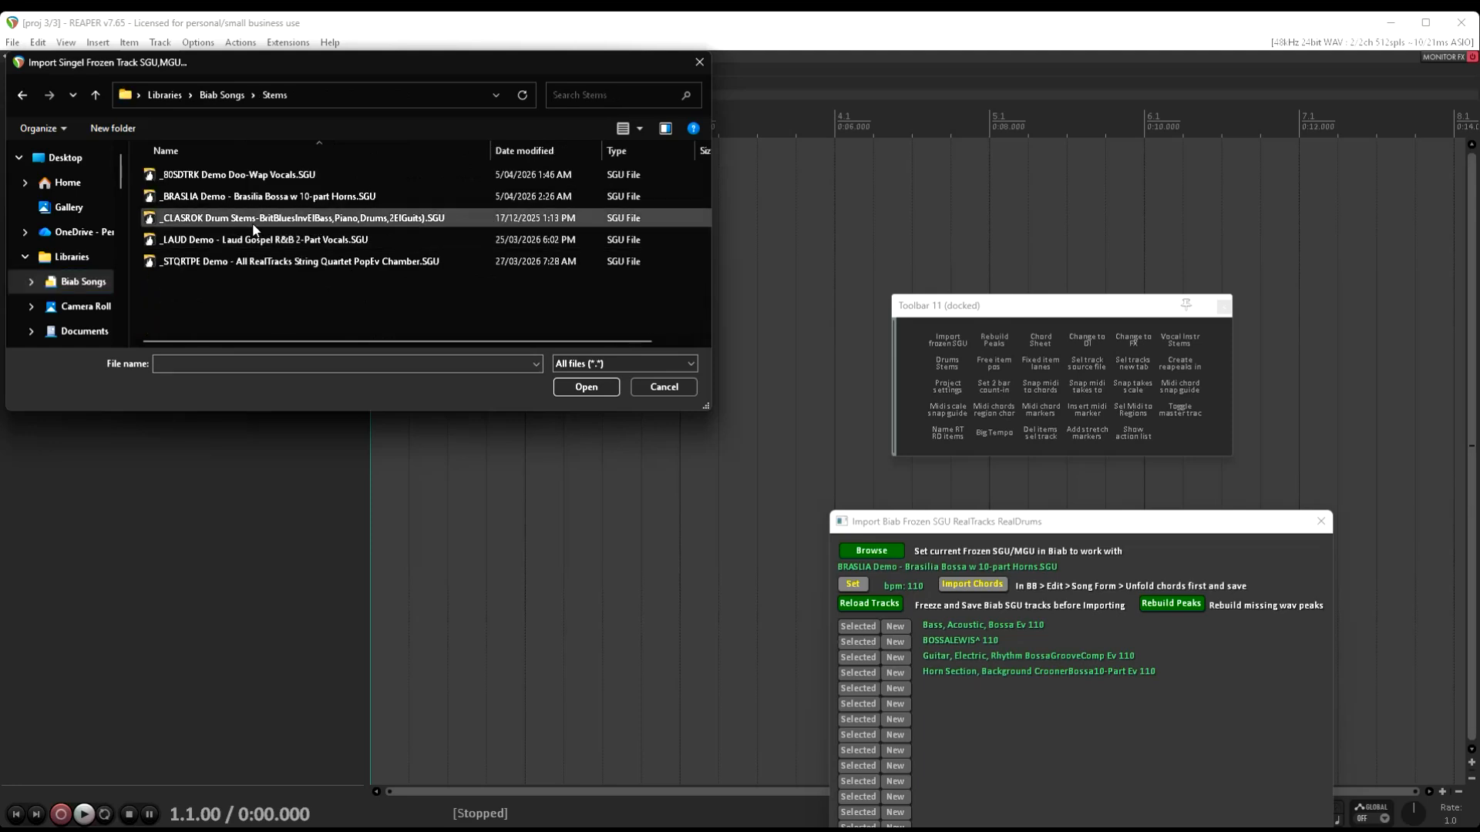
pyautogui.doubleClick(380, 220)
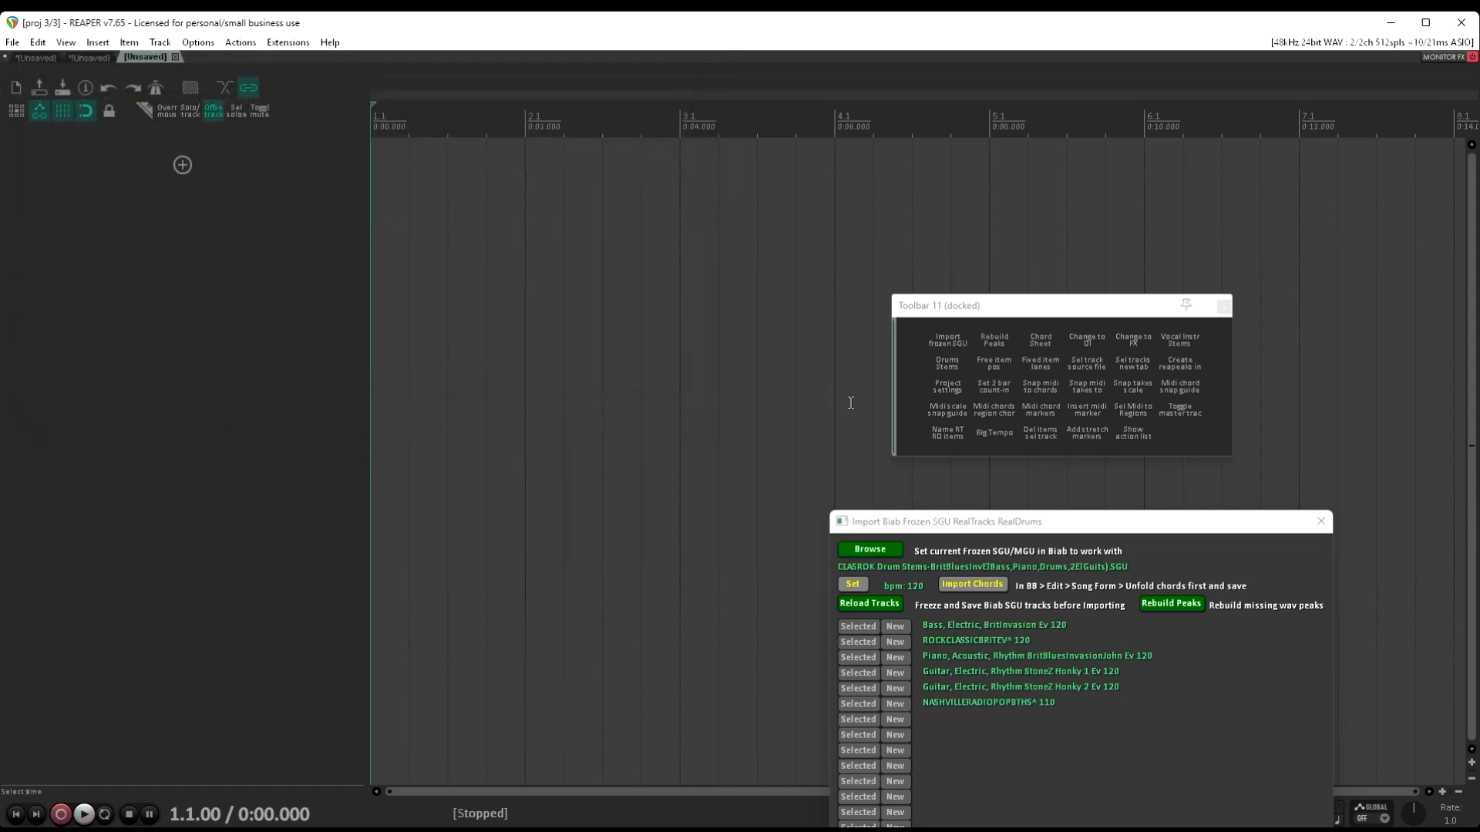
# Import the song's chords in 4/4 and the NASHVILLERADIOPOP8THS^ 110 drums onto a new track
pyautogui.click(982, 590)
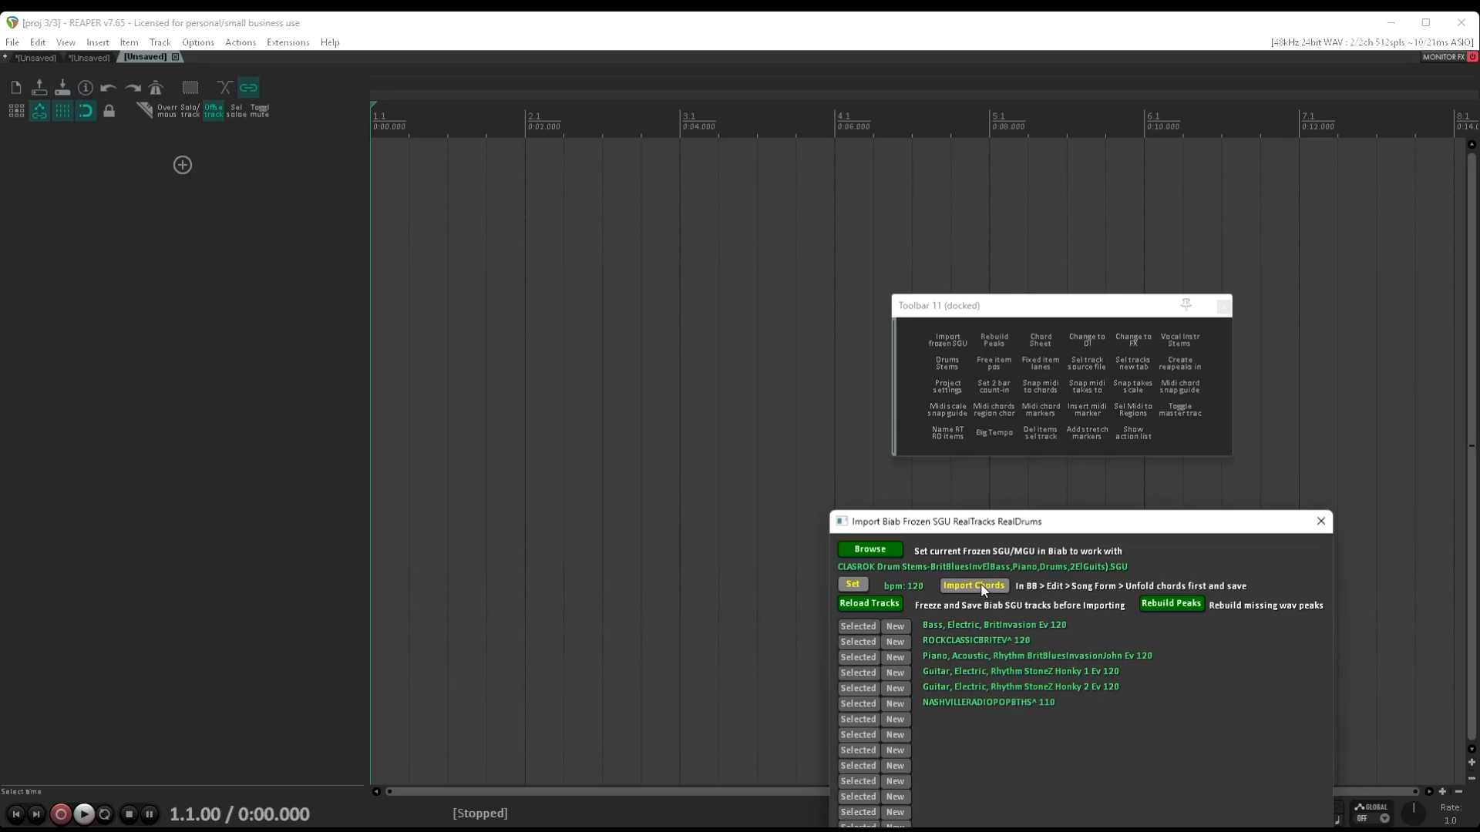
pyautogui.click(723, 471)
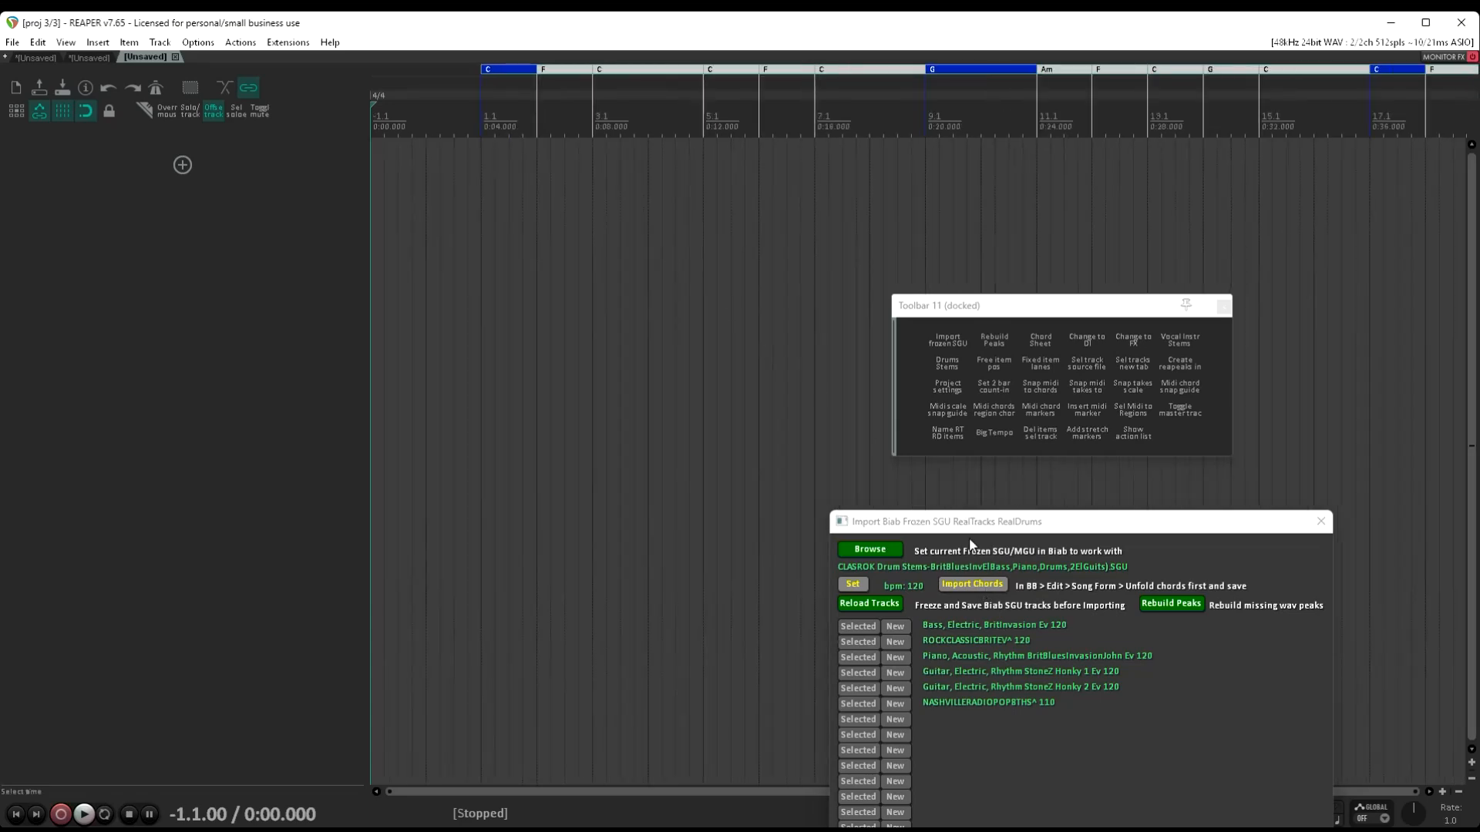
pyautogui.click(892, 709)
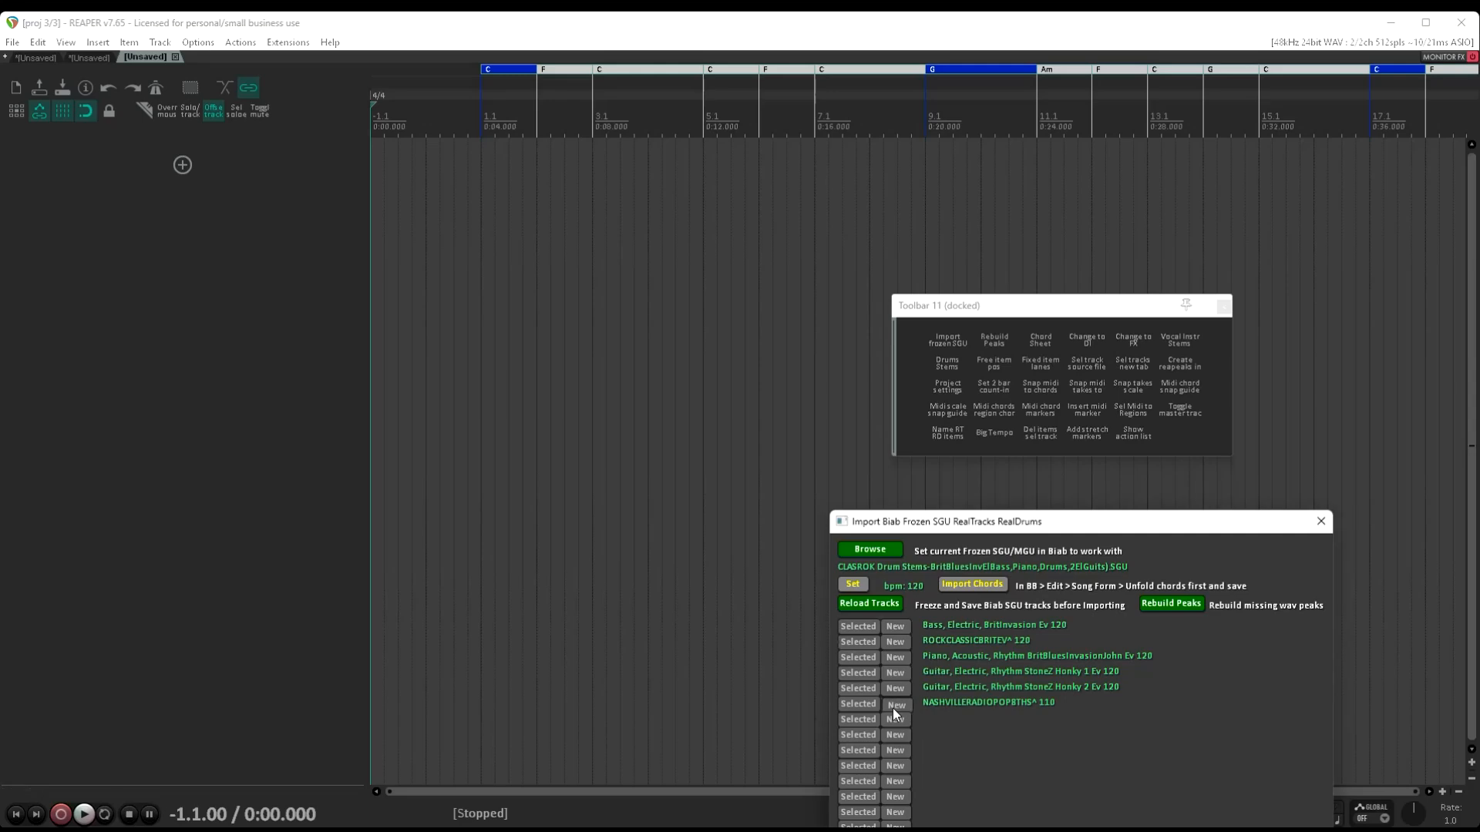
# Play the mixed stereo drum track from position -1.3.00 and stop playback after a few bars
pyautogui.click(398, 236)
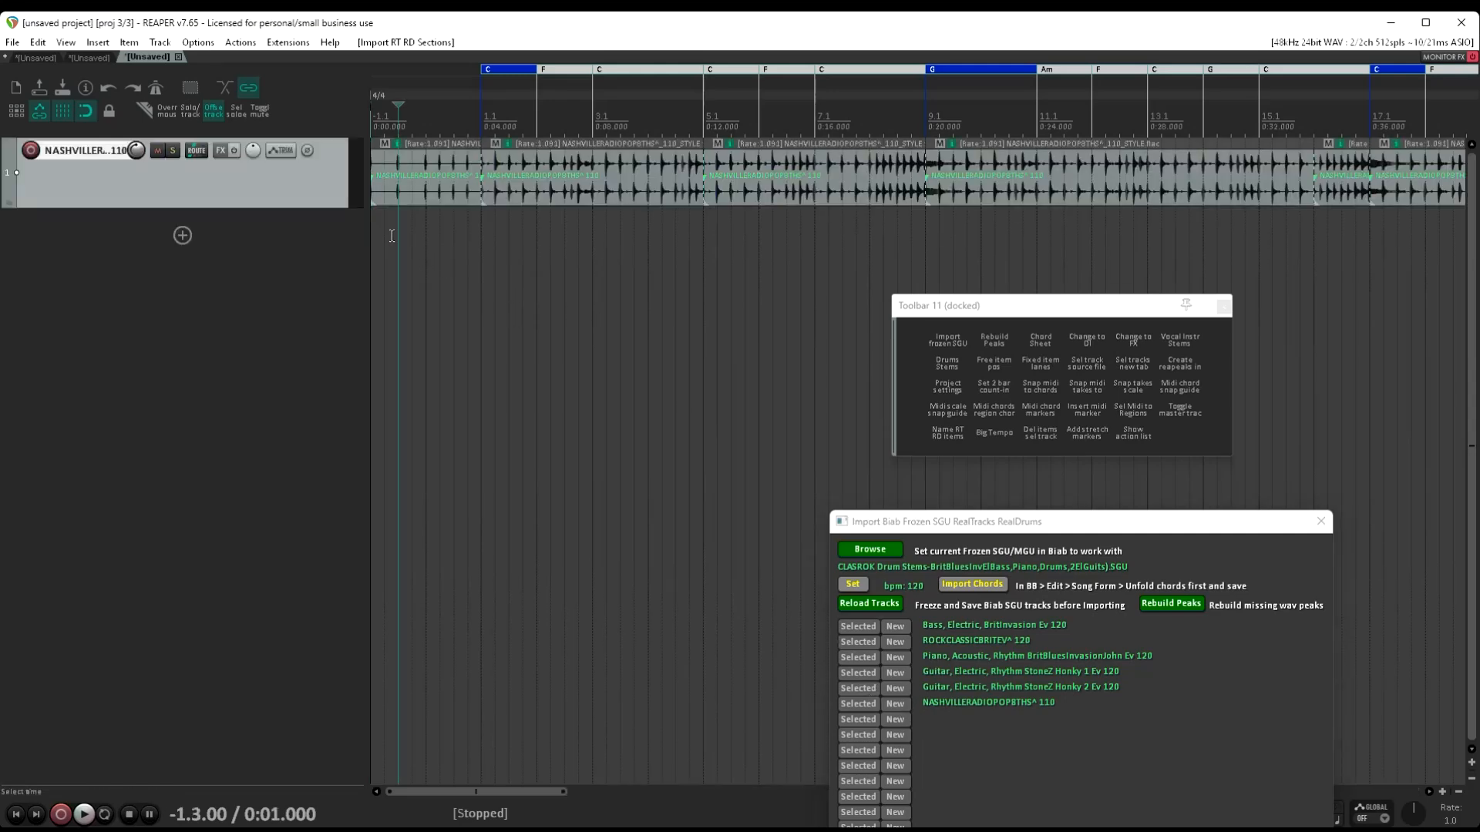
pyautogui.press('space')
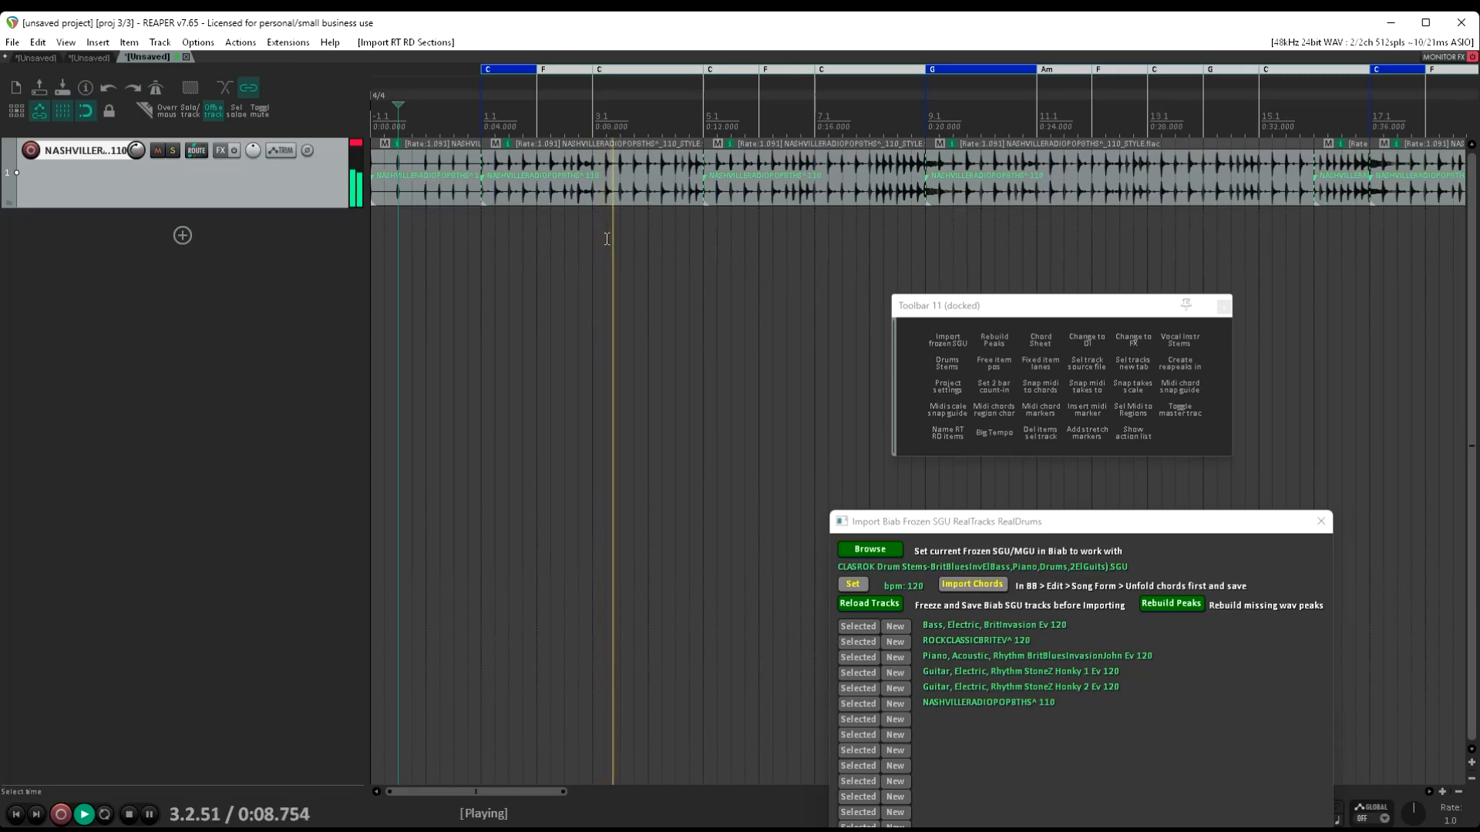
pyautogui.press('space')
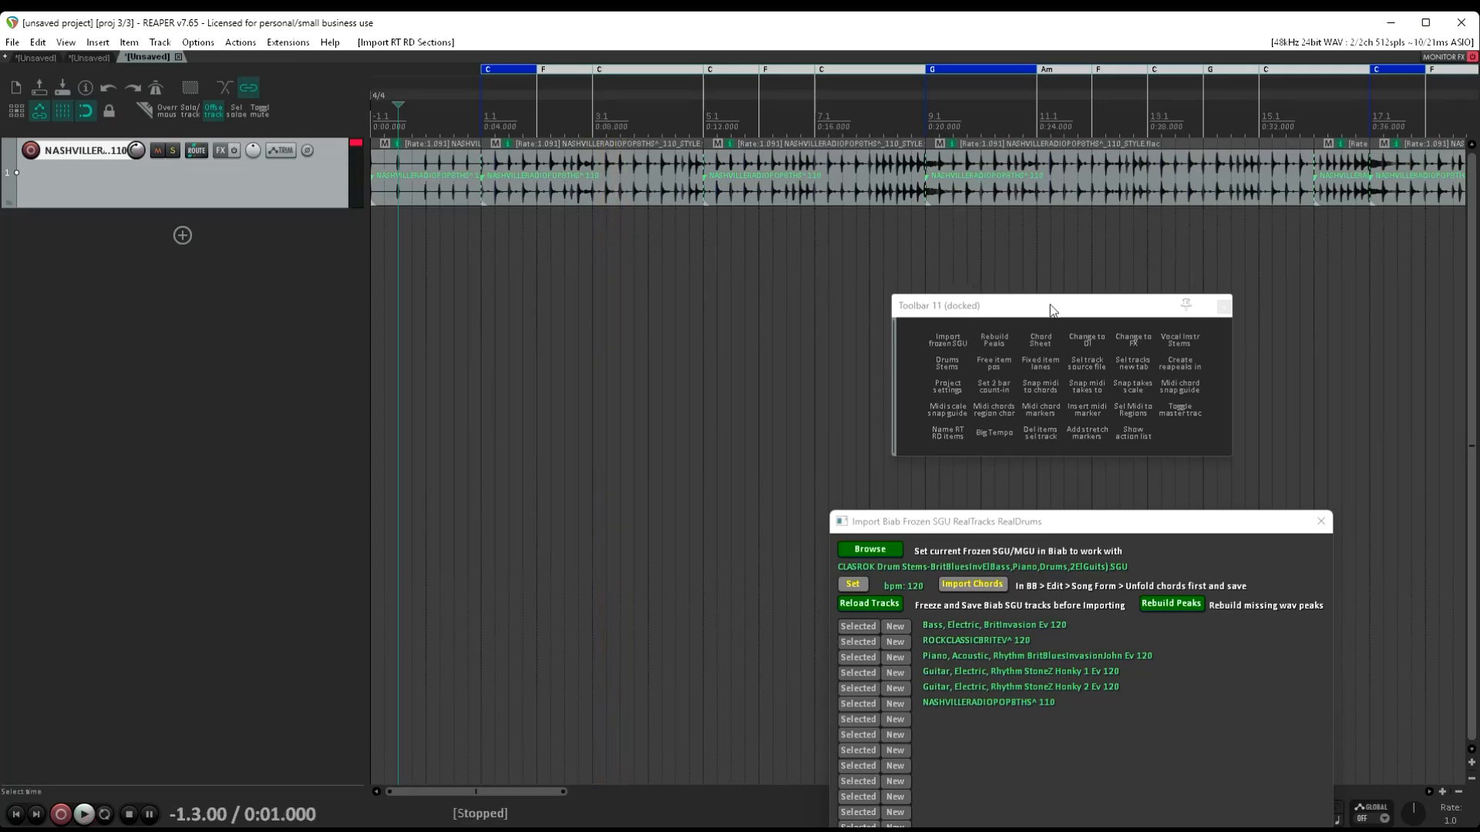
# Generate separate drum stem tracks from the stereo RealDrums track and audition them with the original mix track muted
pyautogui.click(949, 368)
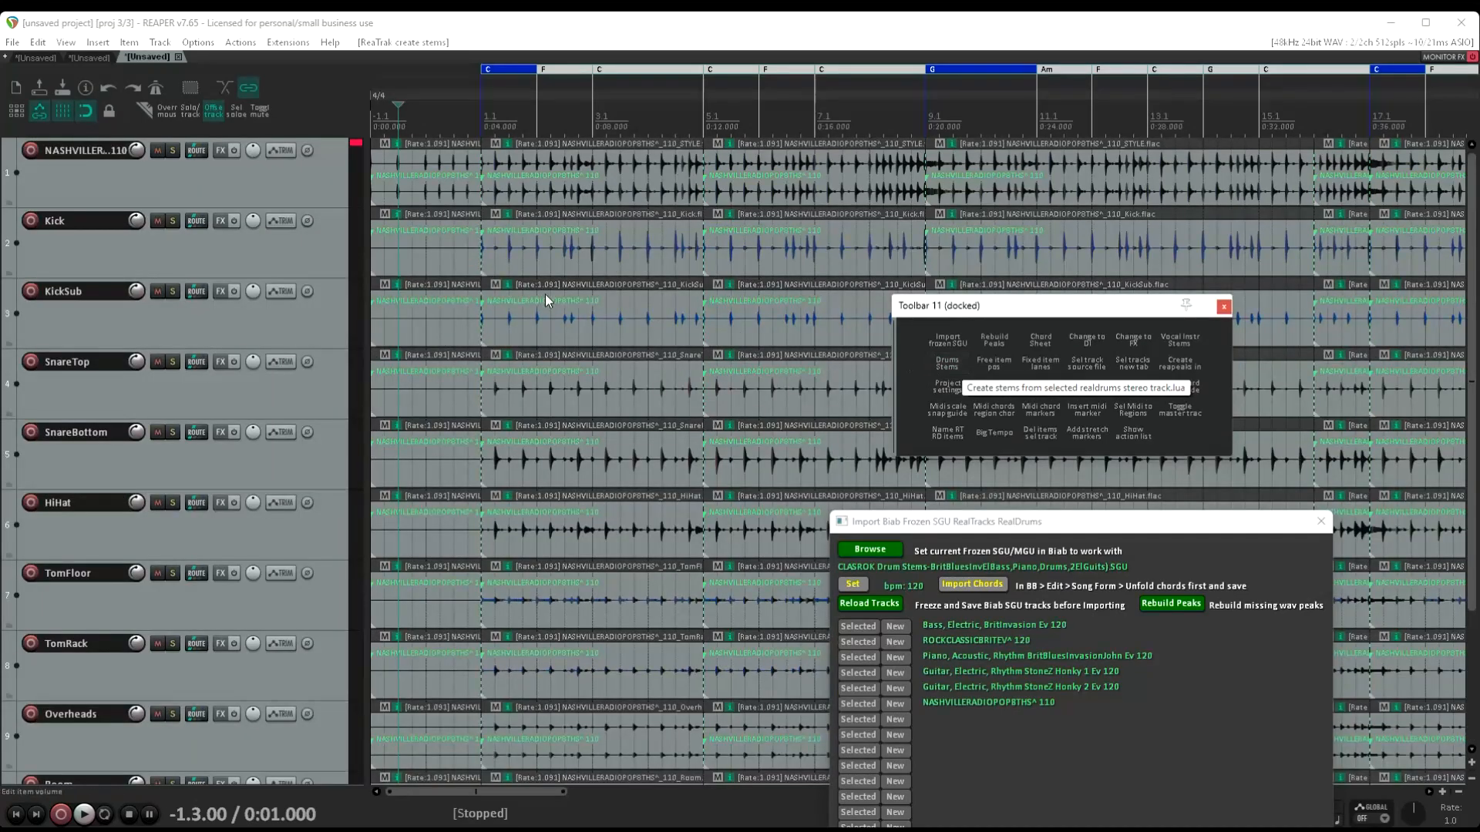
pyautogui.click(158, 151)
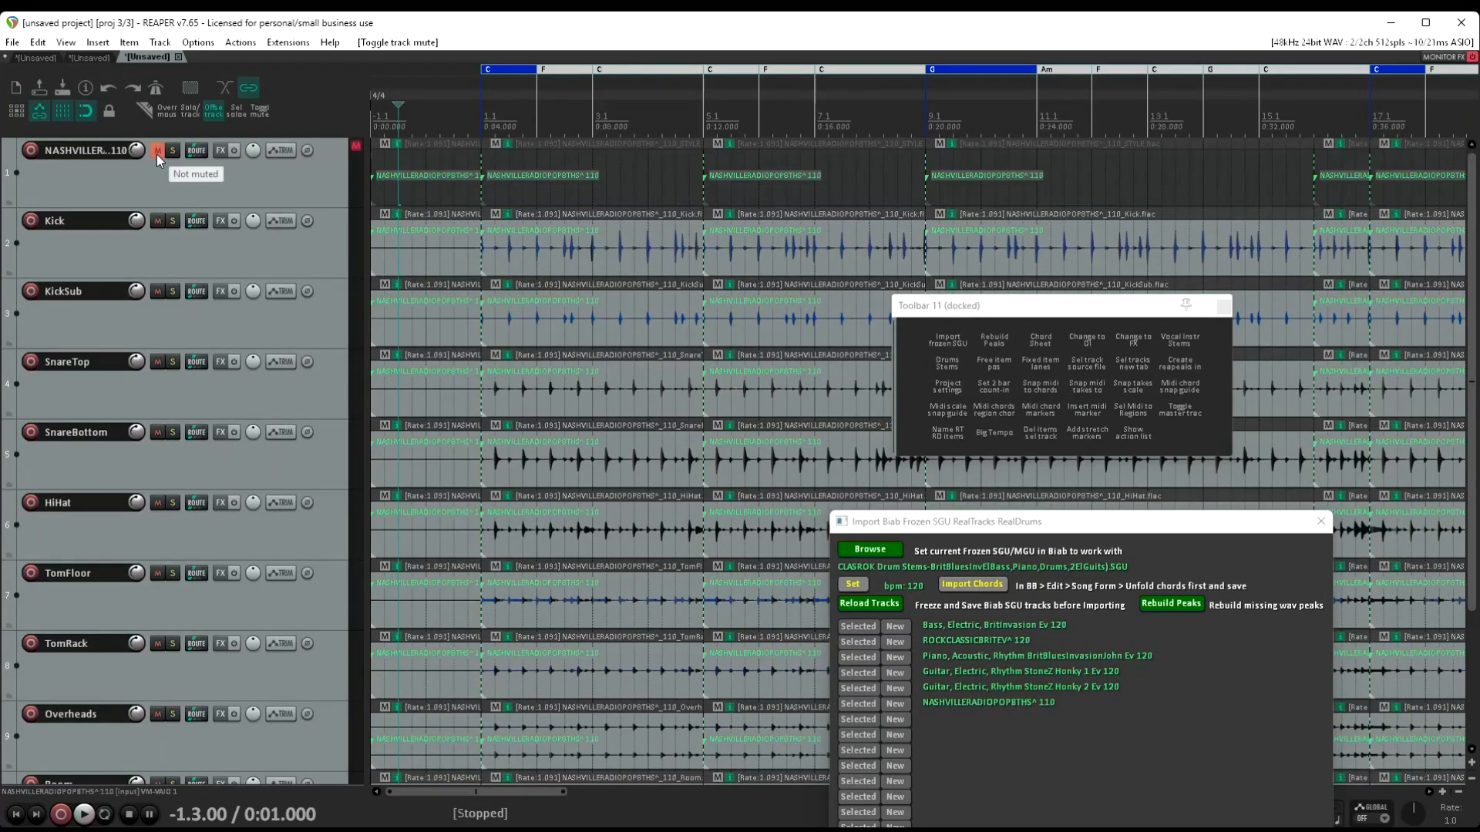
pyautogui.press('space')
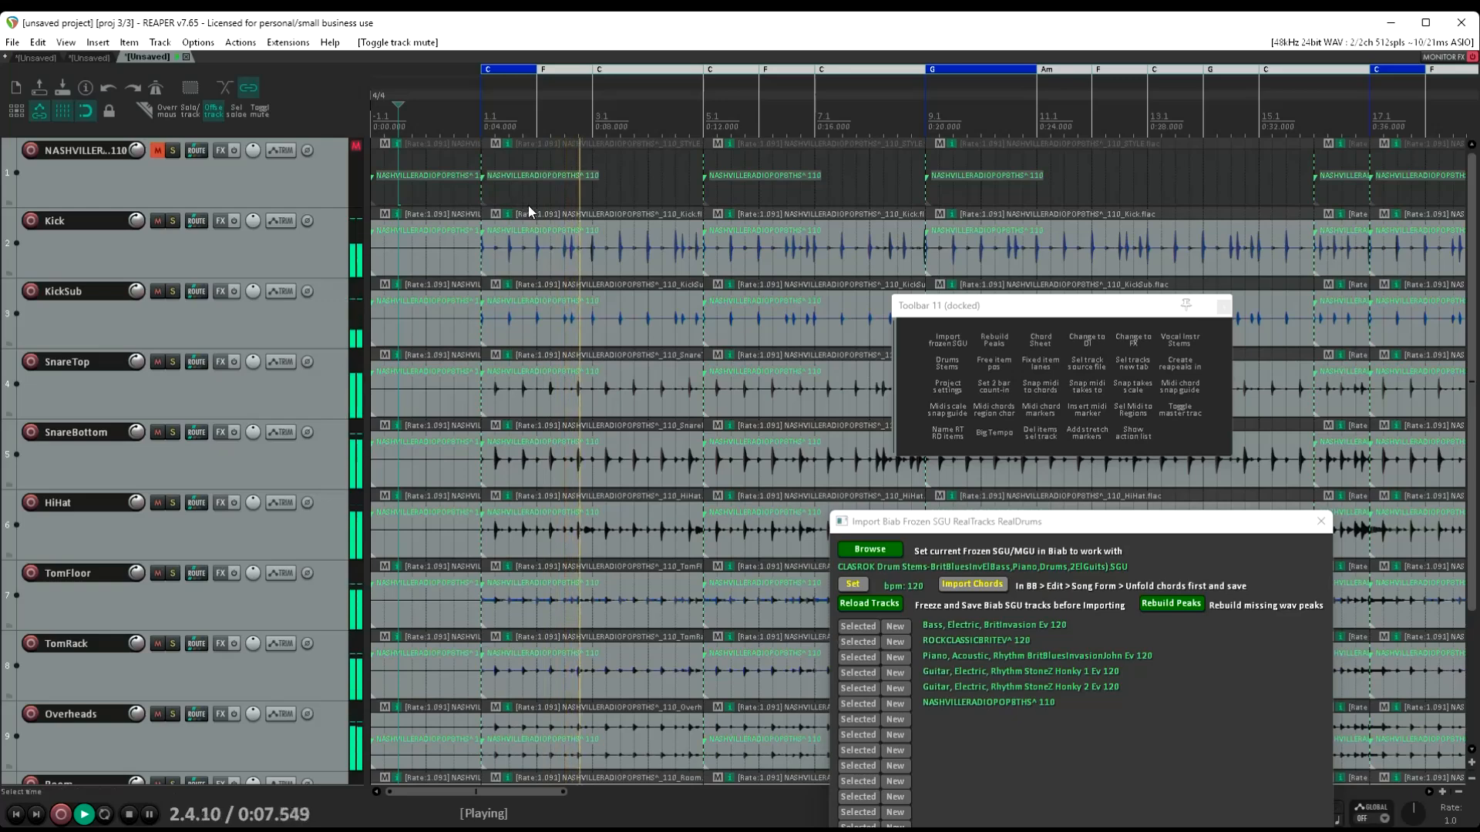
pyautogui.press('space')
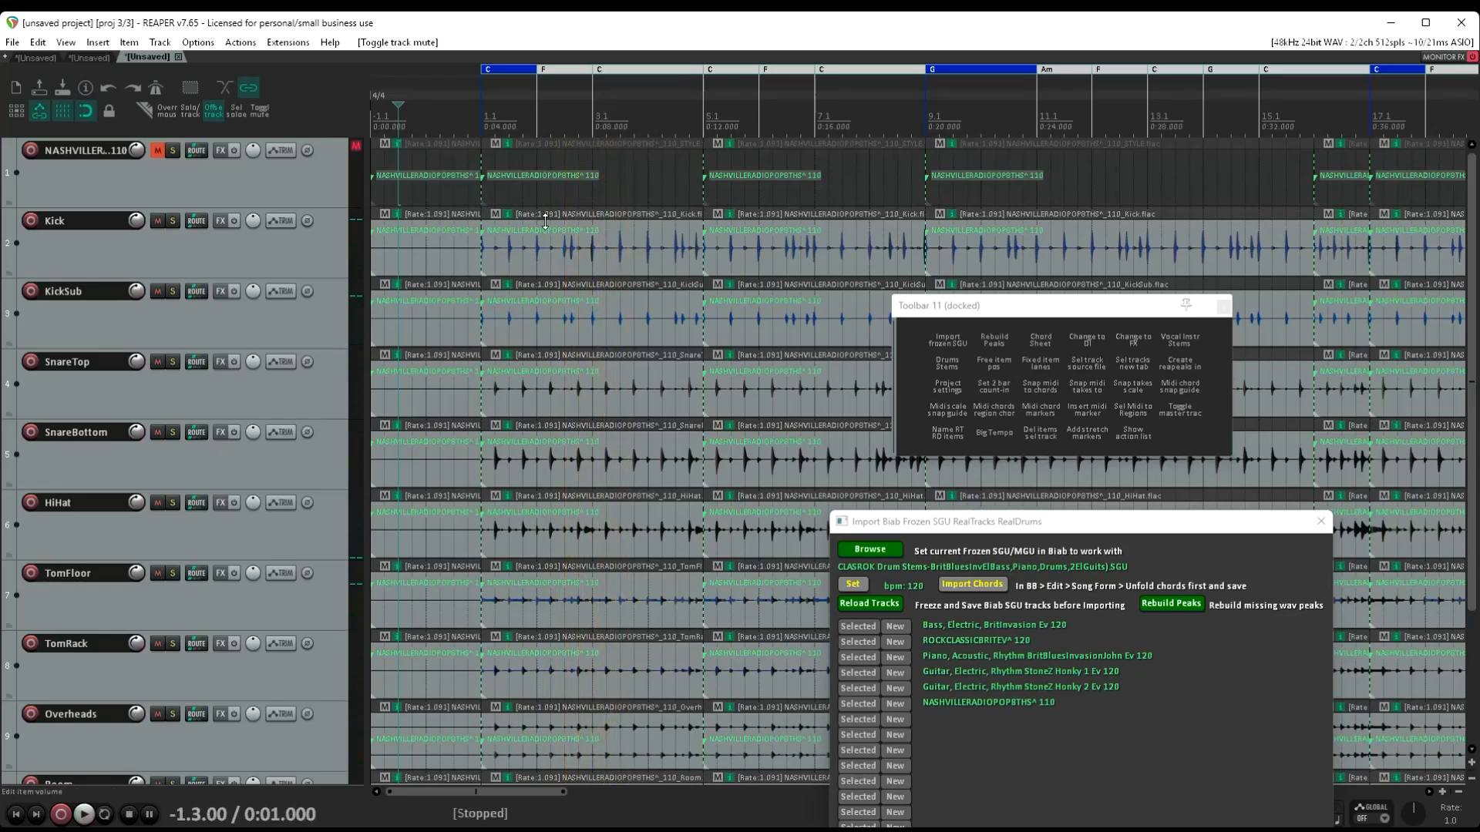
# Add the JS: Inline Channel S2 (Tukan) effect to the Kick track and close its floating window
pyautogui.click(307, 260)
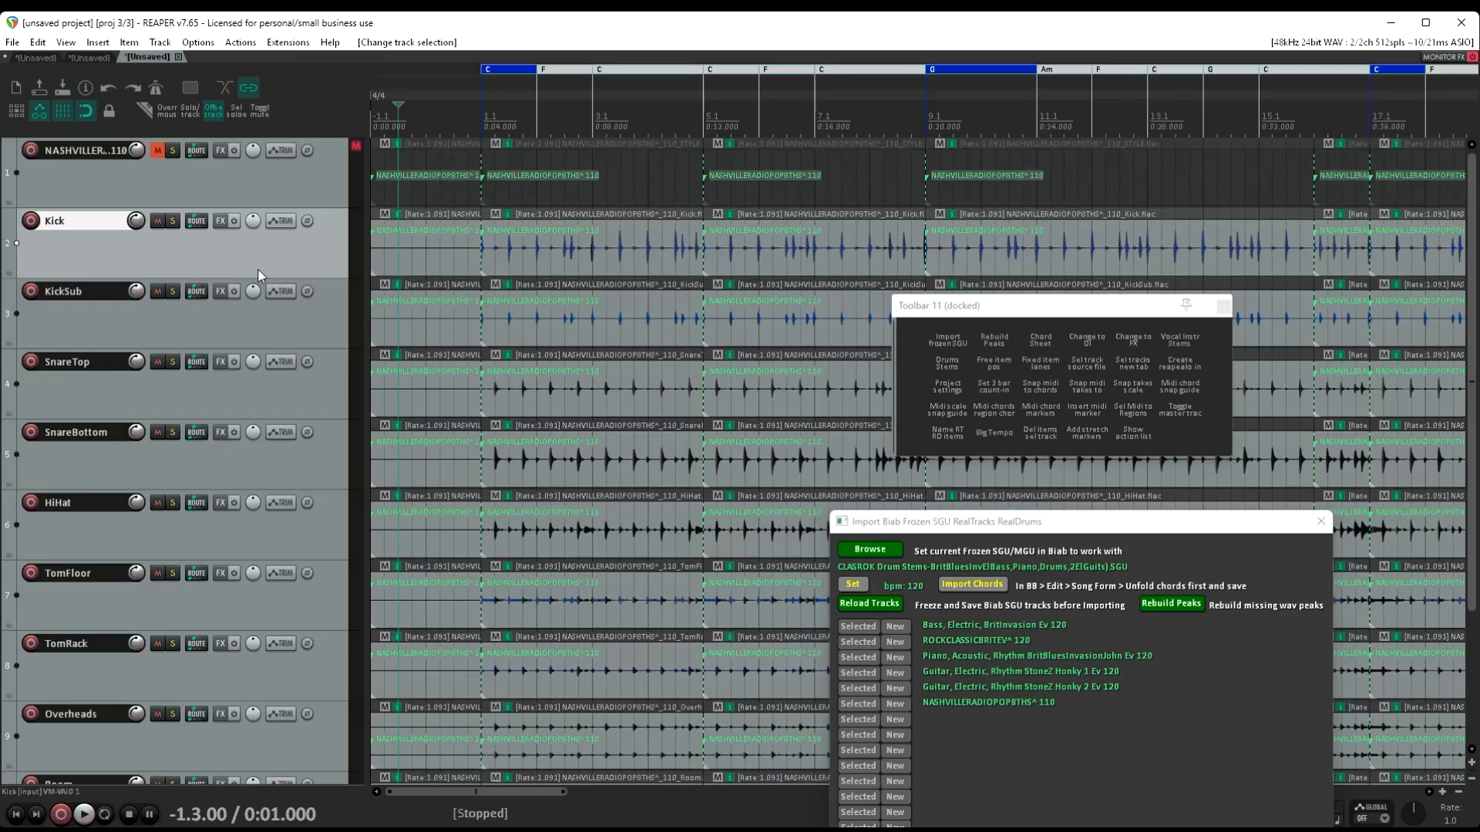
pyautogui.click(219, 224)
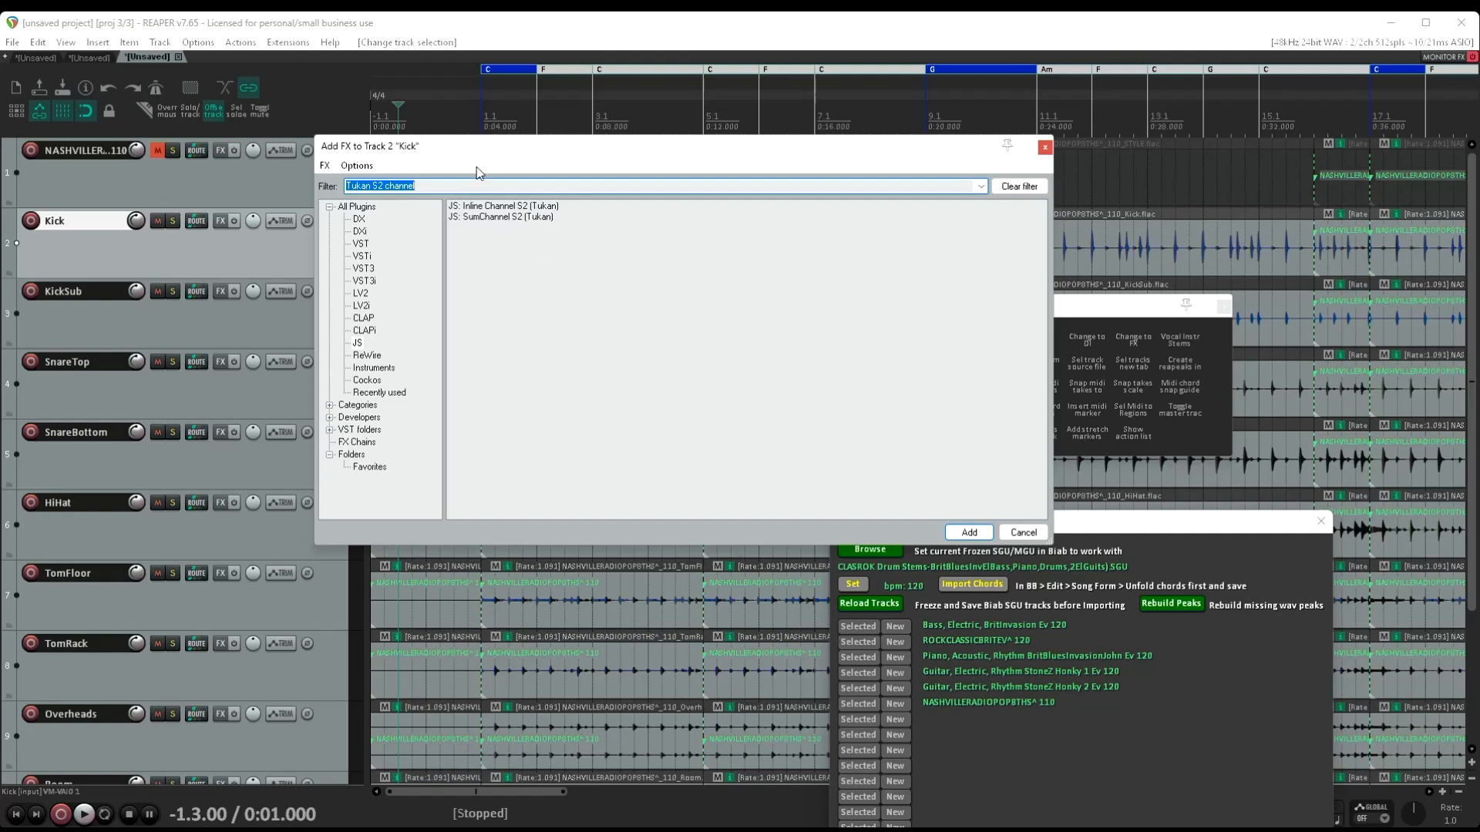
pyautogui.click(441, 188)
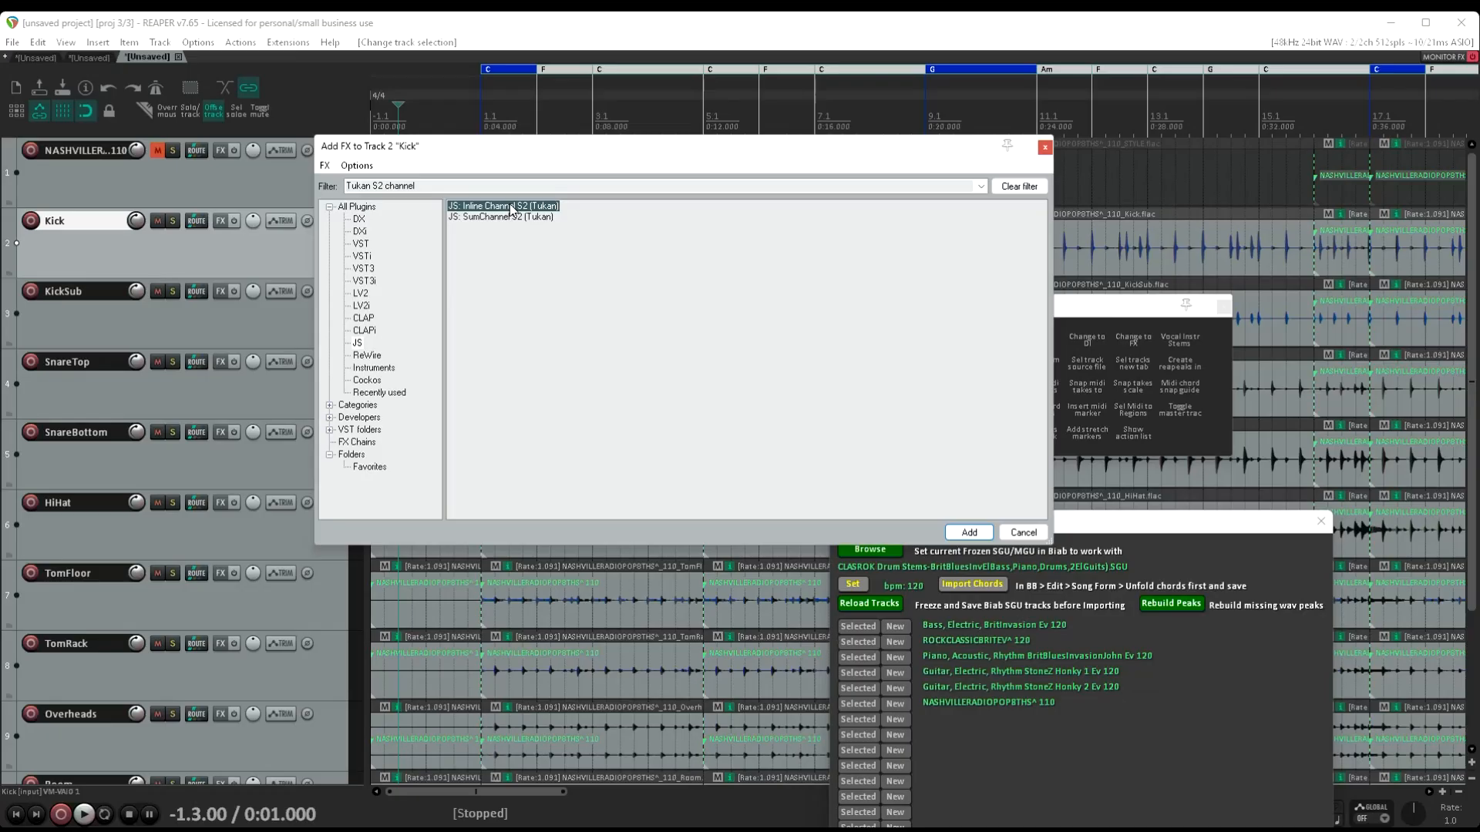
pyautogui.doubleClick(505, 208)
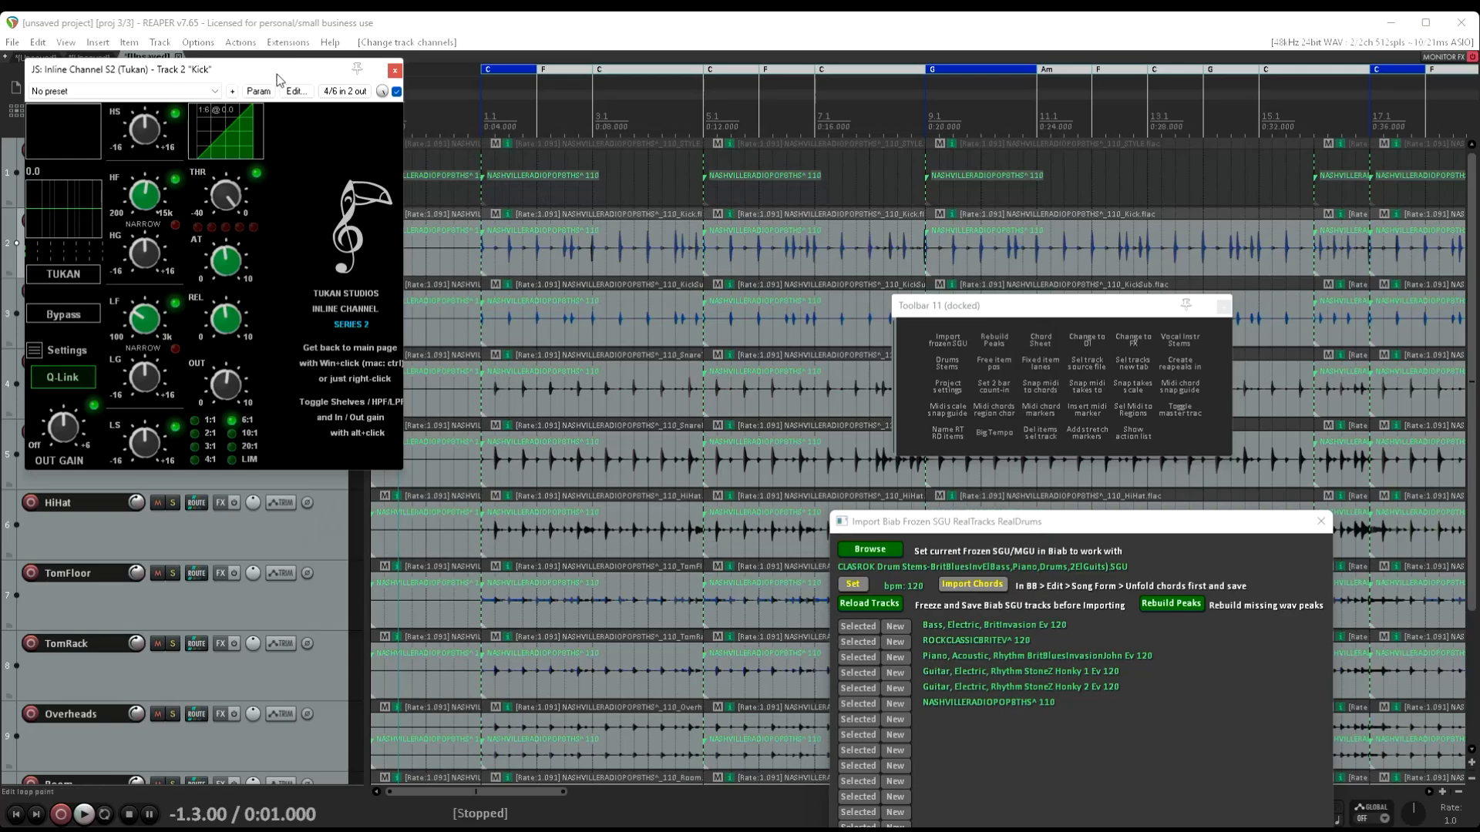
pyautogui.moveTo(273, 73); pyautogui.dragTo(624, 131)
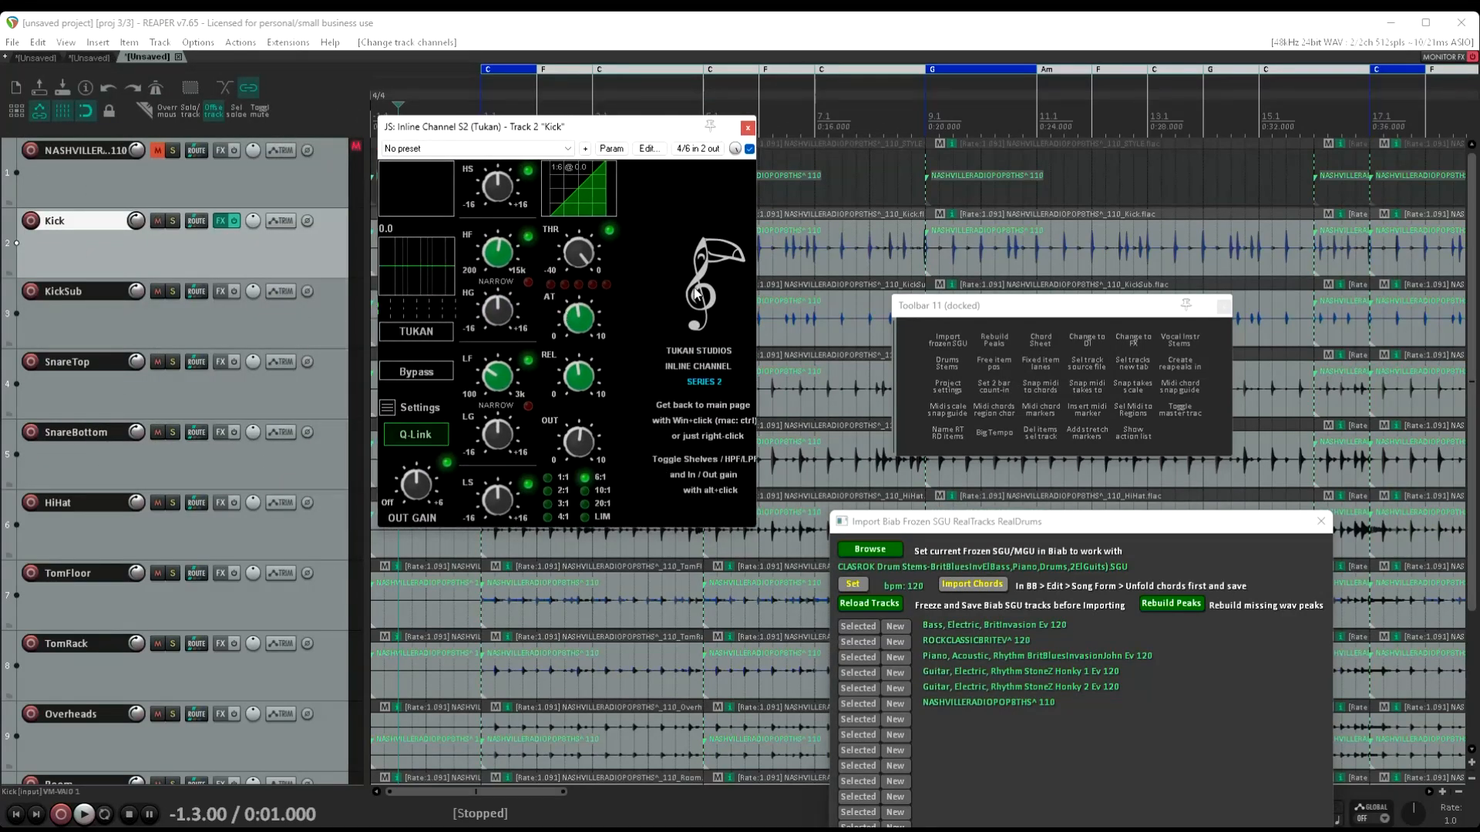
pyautogui.click(746, 127)
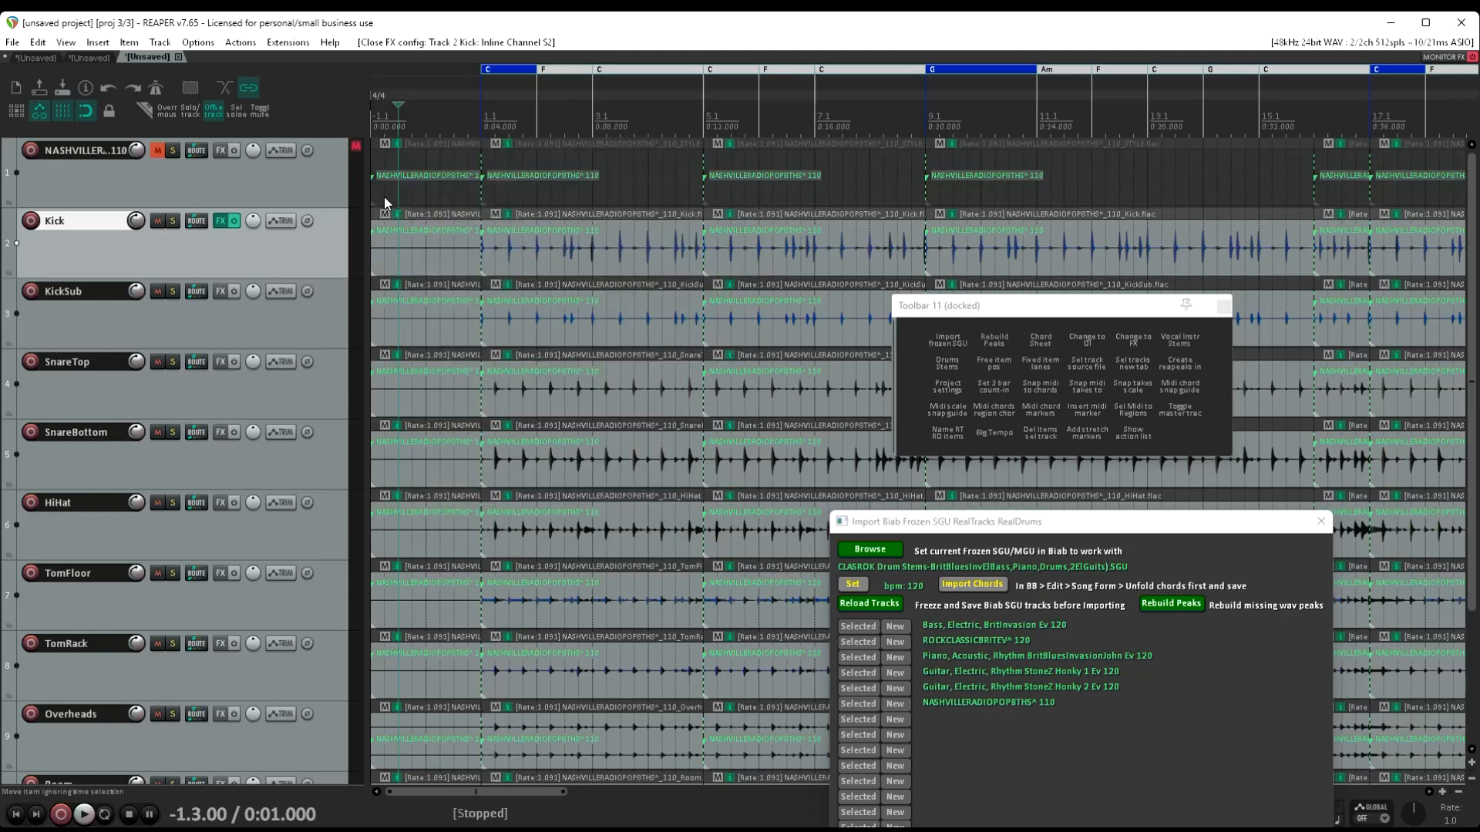
# Show the mixer, widen it so all drum stem channels fit in one row, and reposition it beside the track list
pyautogui.click(66, 43)
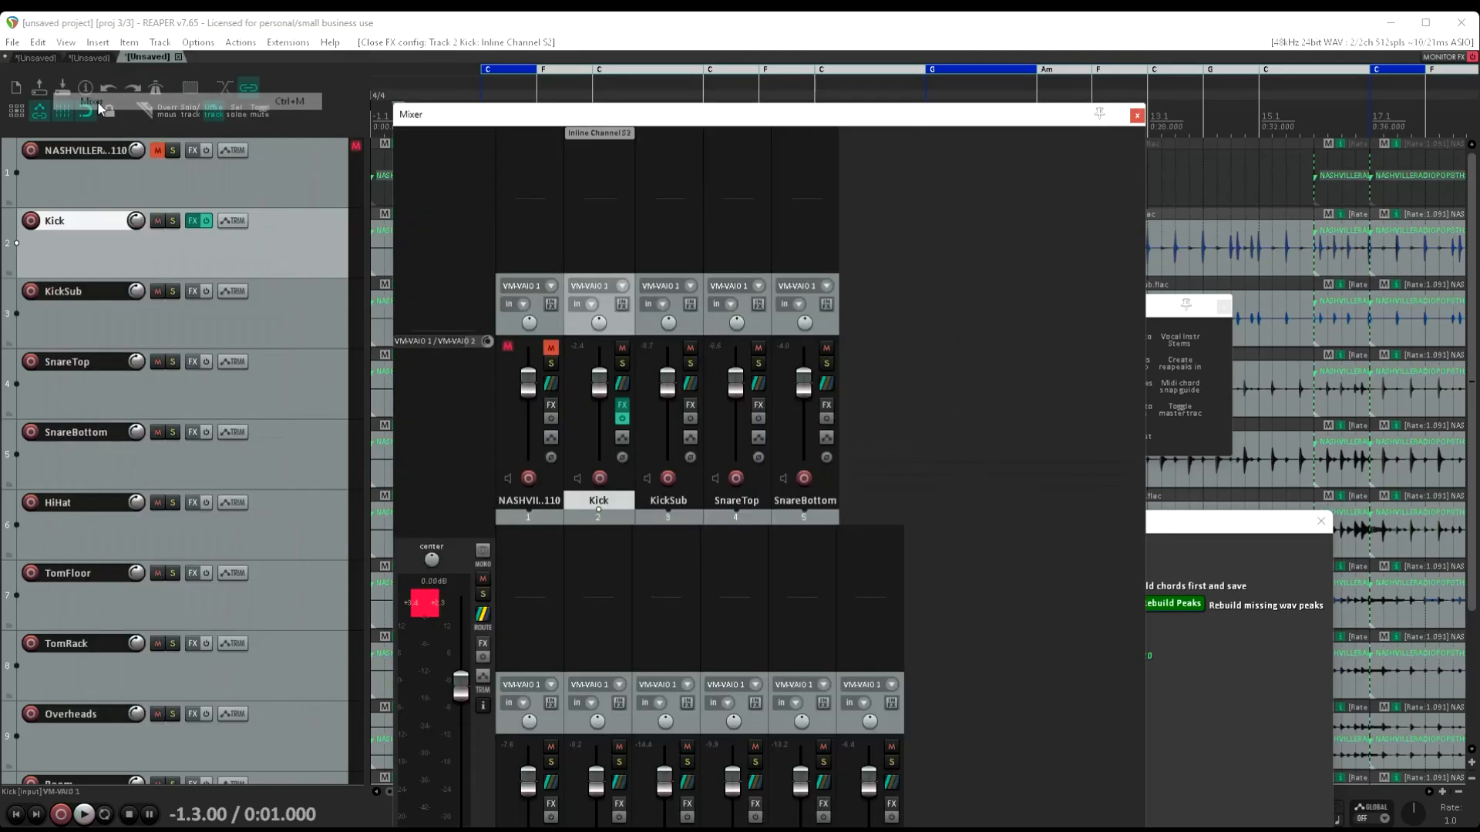
pyautogui.click(96, 102)
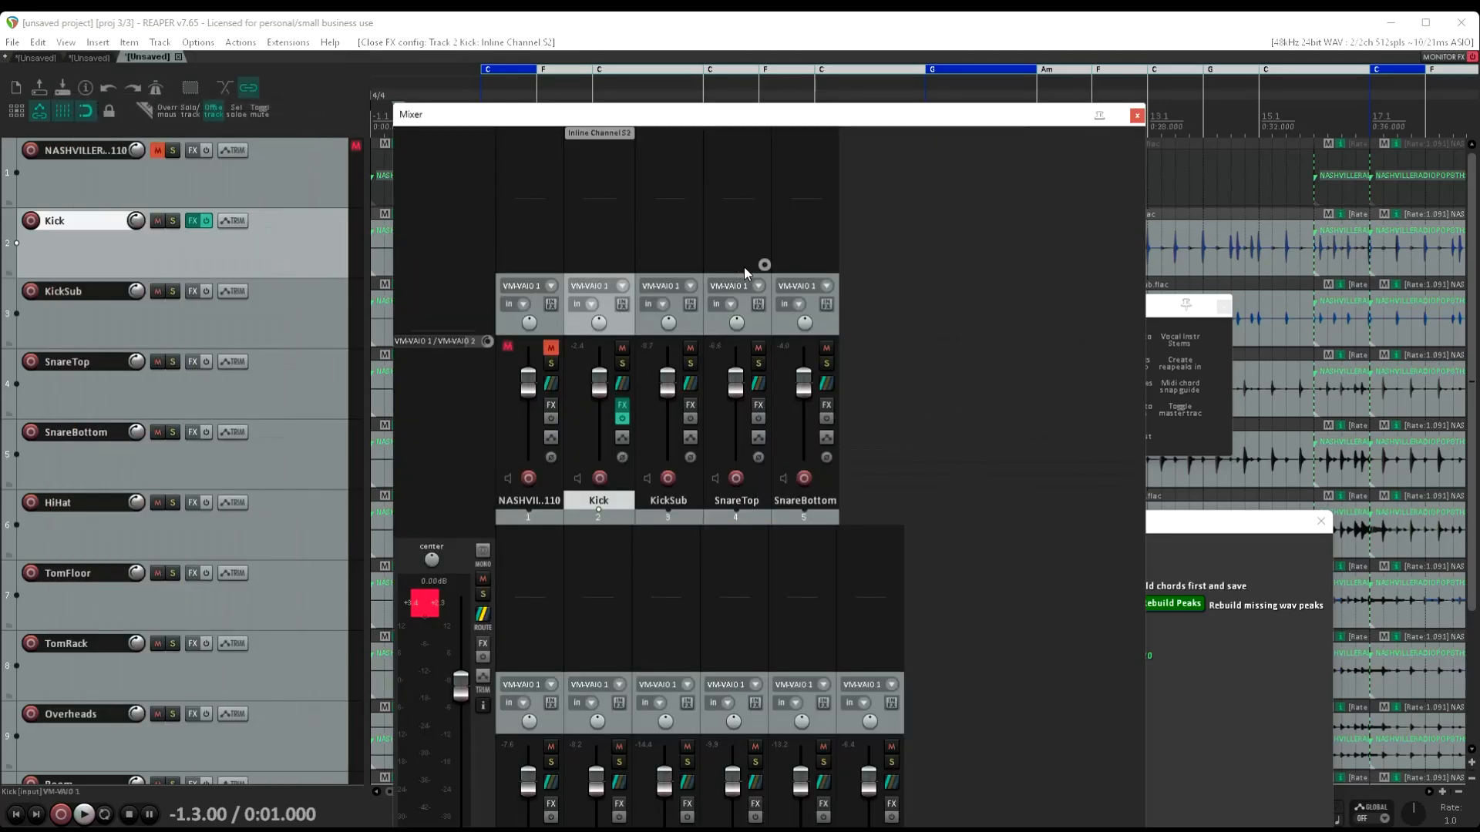
pyautogui.moveTo(908, 115); pyautogui.dragTo(713, 72)
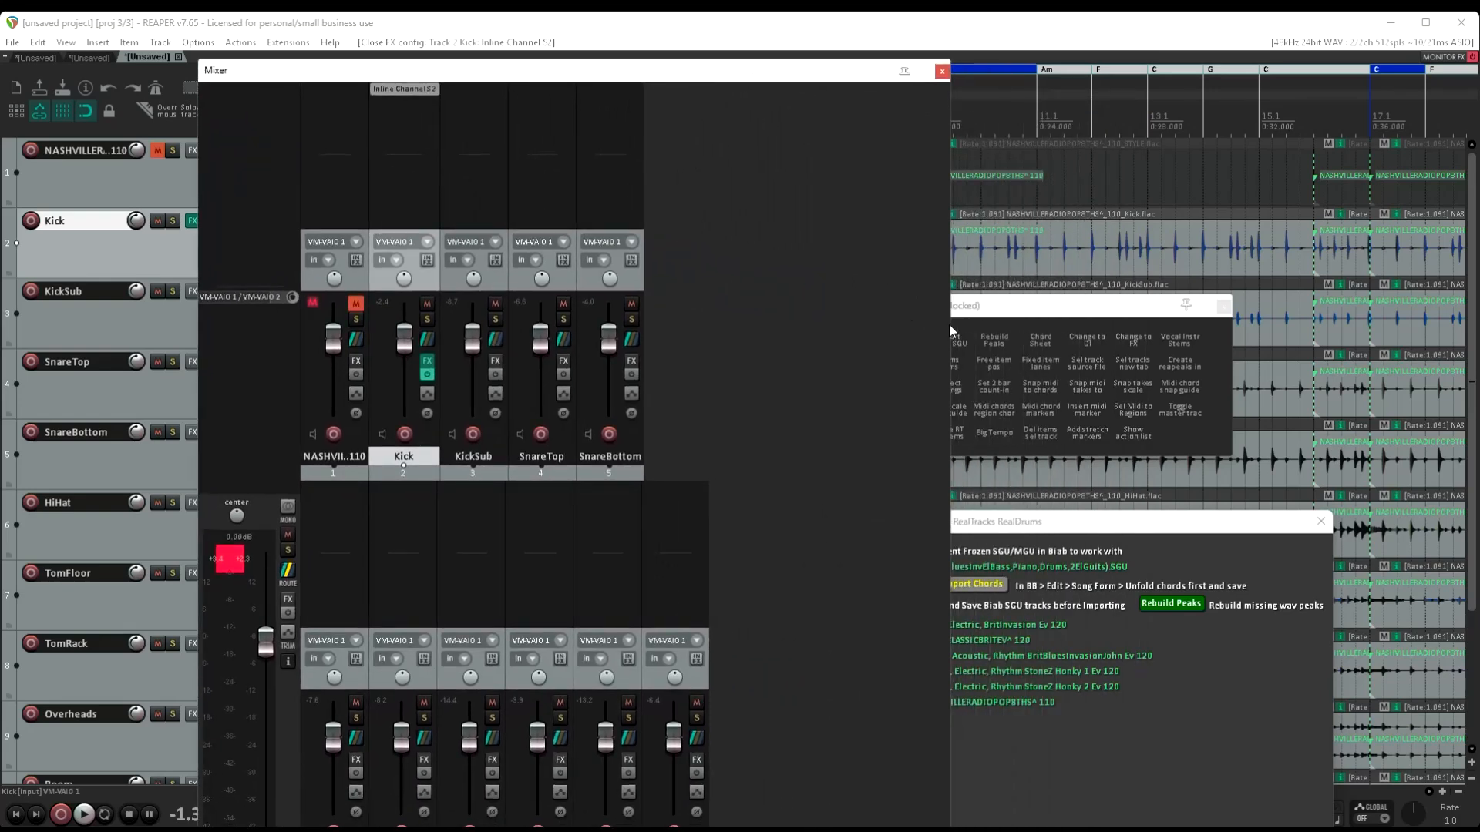
pyautogui.moveTo(950, 322); pyautogui.dragTo(1383, 335)
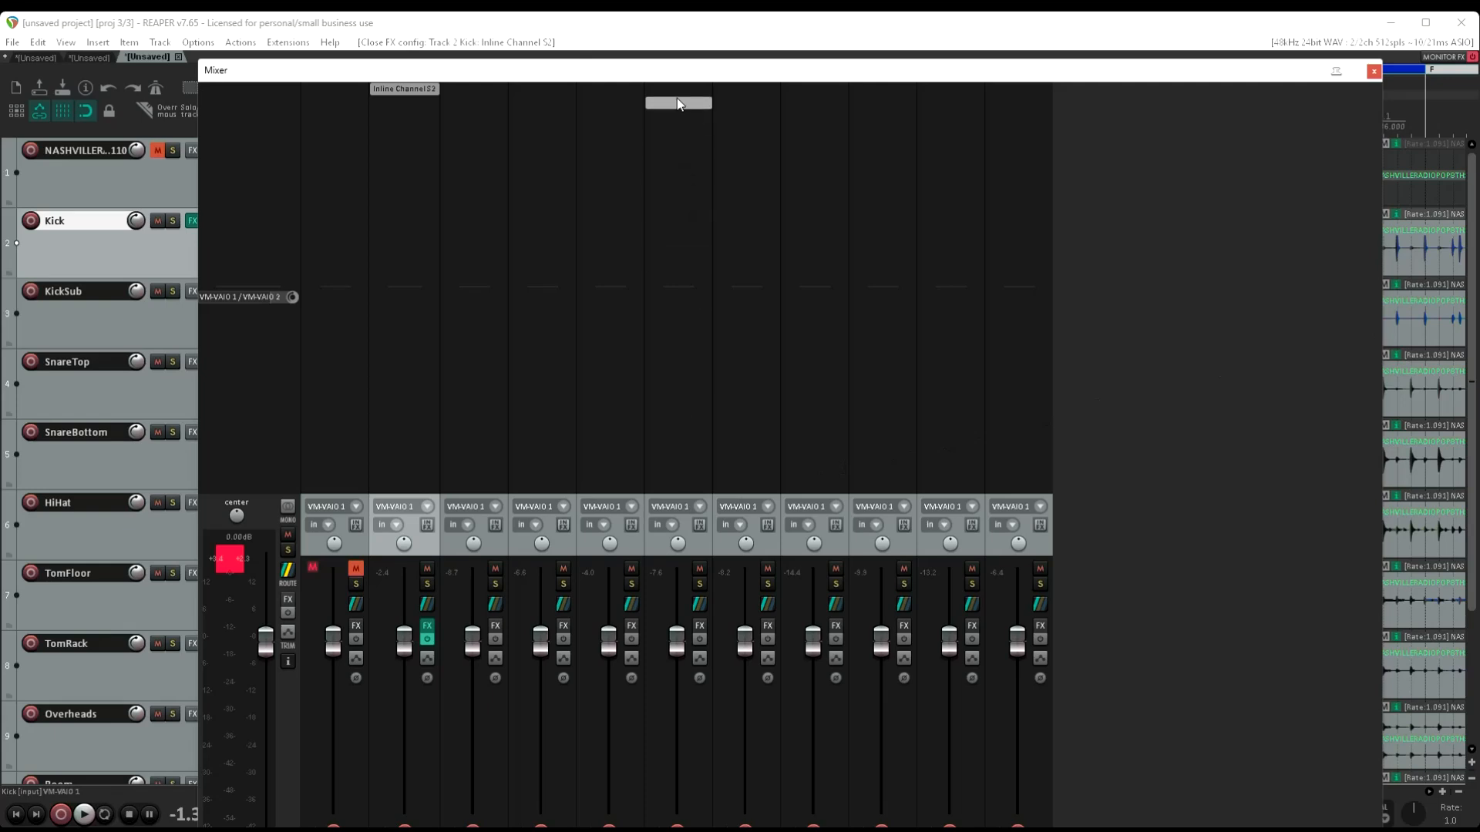
pyautogui.moveTo(663, 77); pyautogui.dragTo(647, 11)
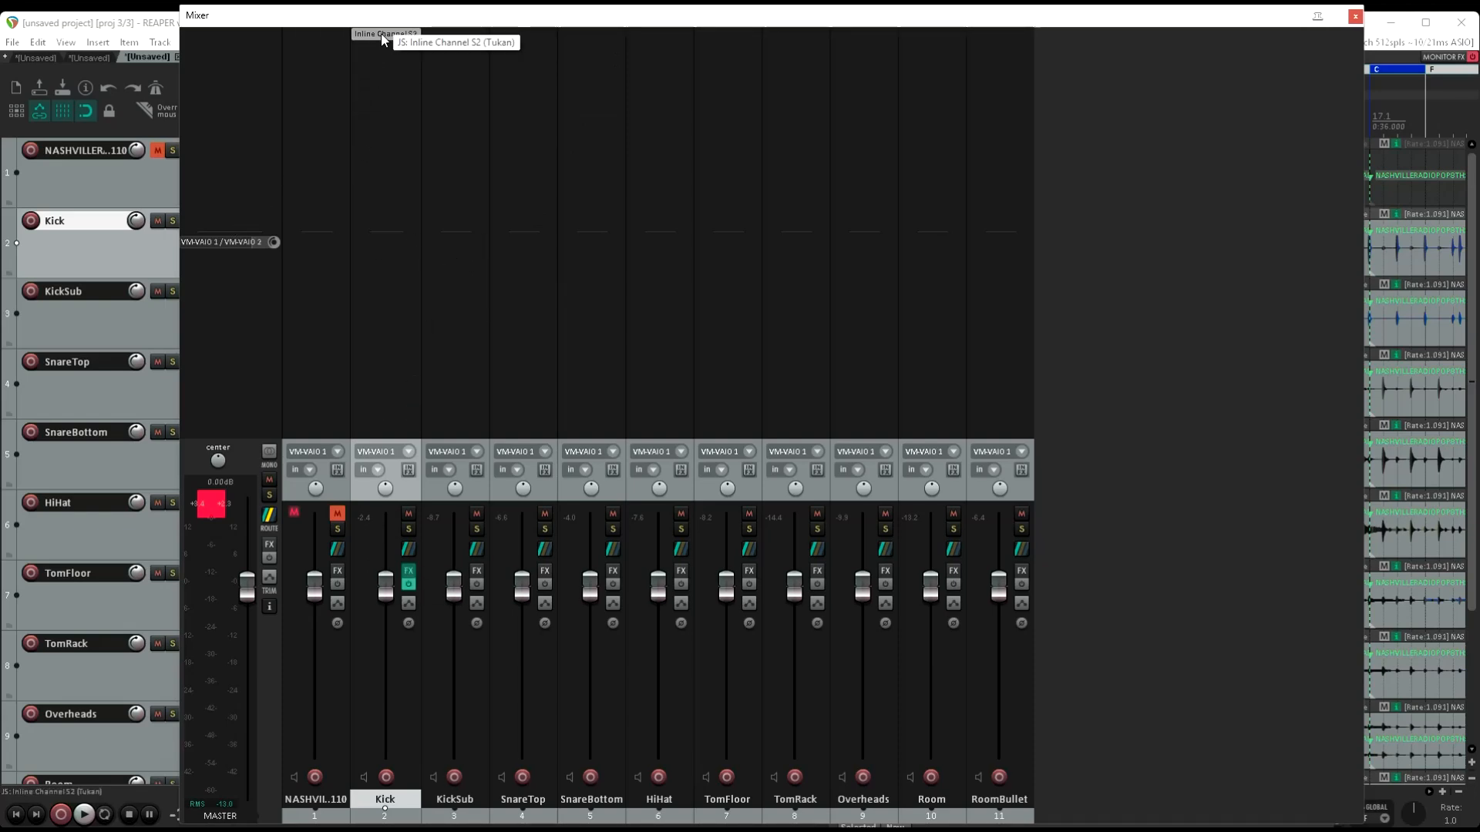
pyautogui.moveTo(370, 16); pyautogui.dragTo(619, 98)
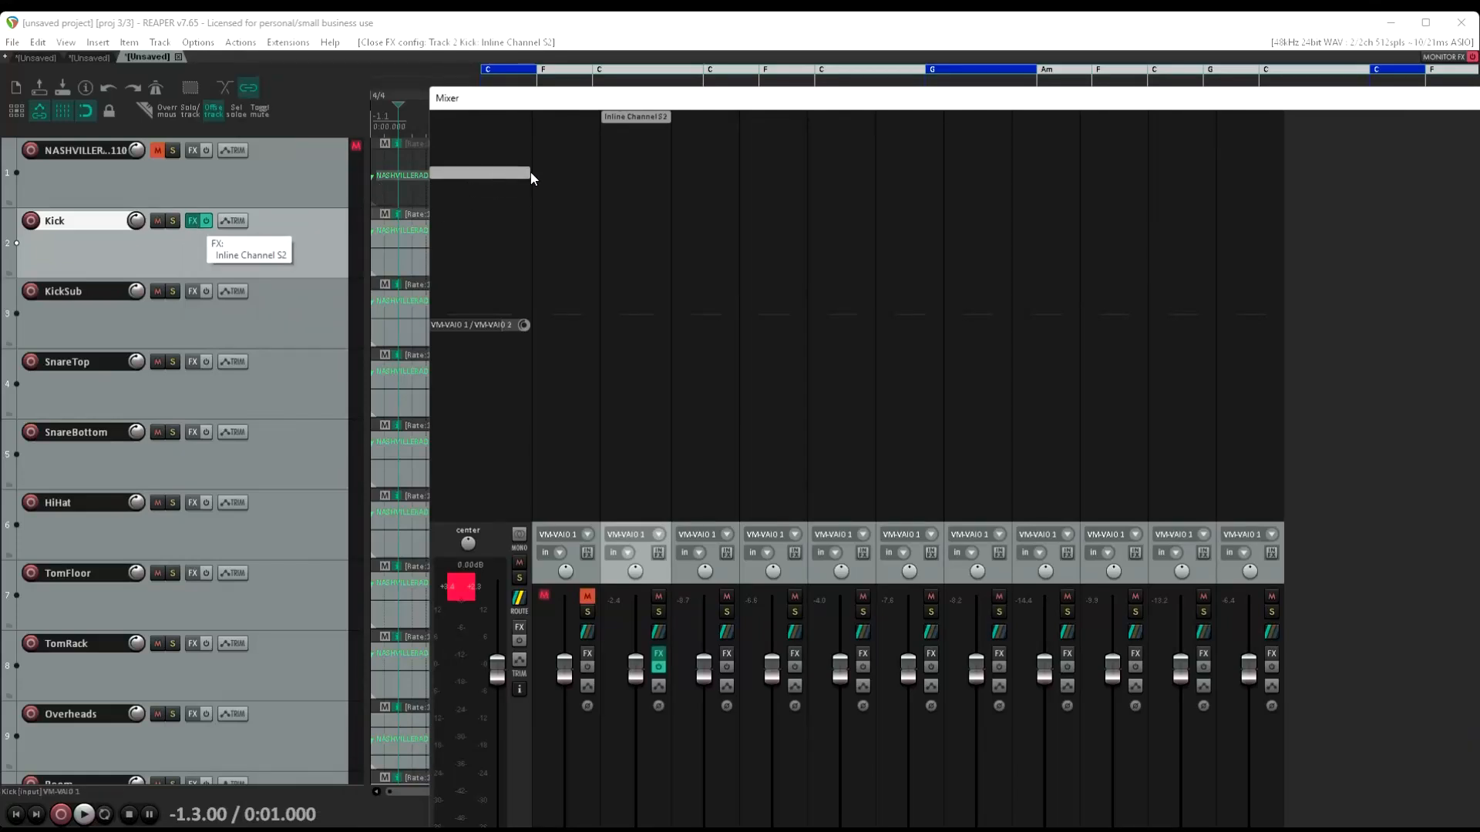
# Embed the Kick channel's Inline Channel S2 interface in the mixer strip and enlarge the FX area to reveal its output gain
pyautogui.rightClick(630, 118)
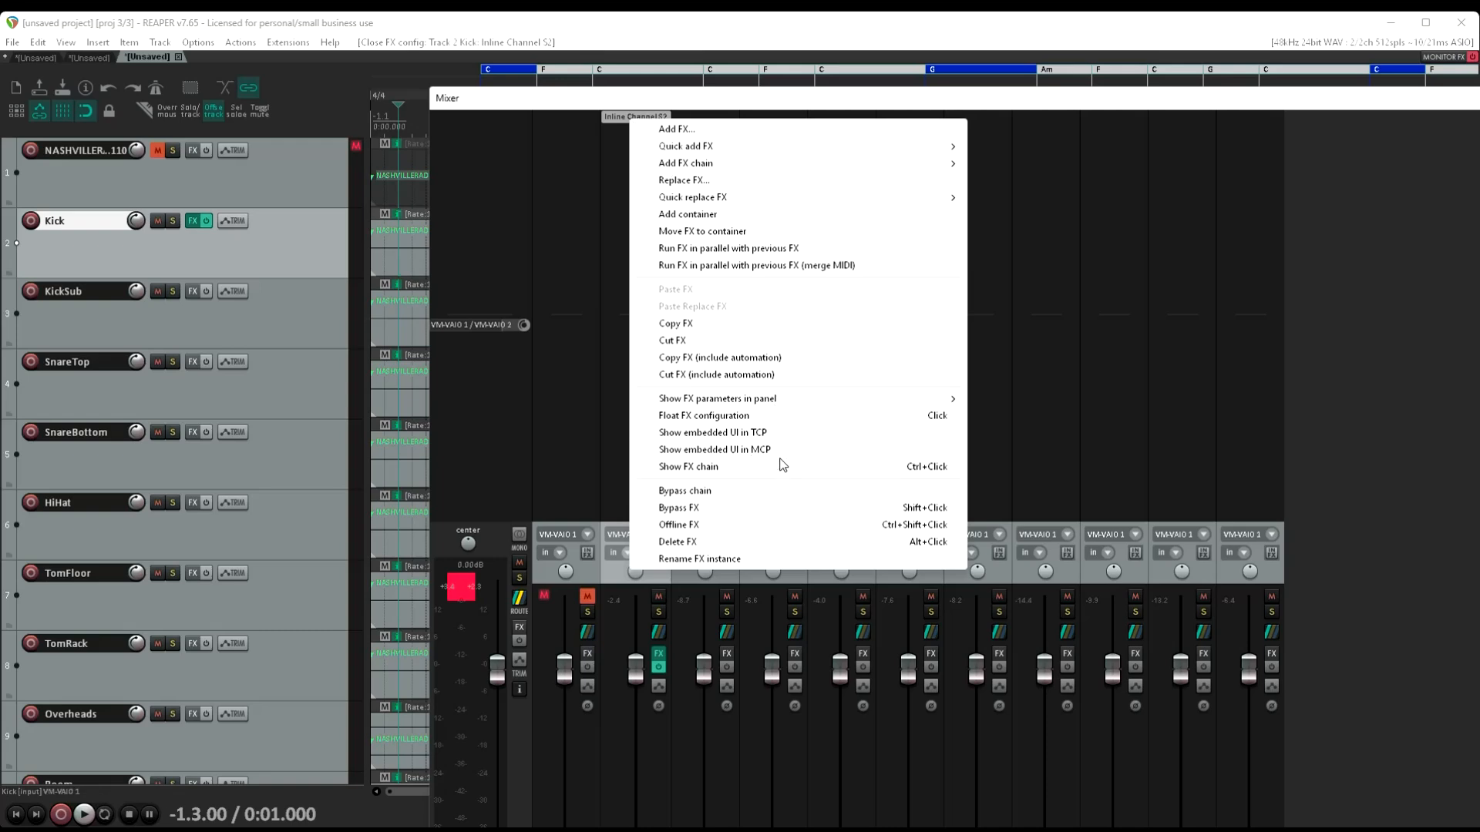
pyautogui.click(762, 449)
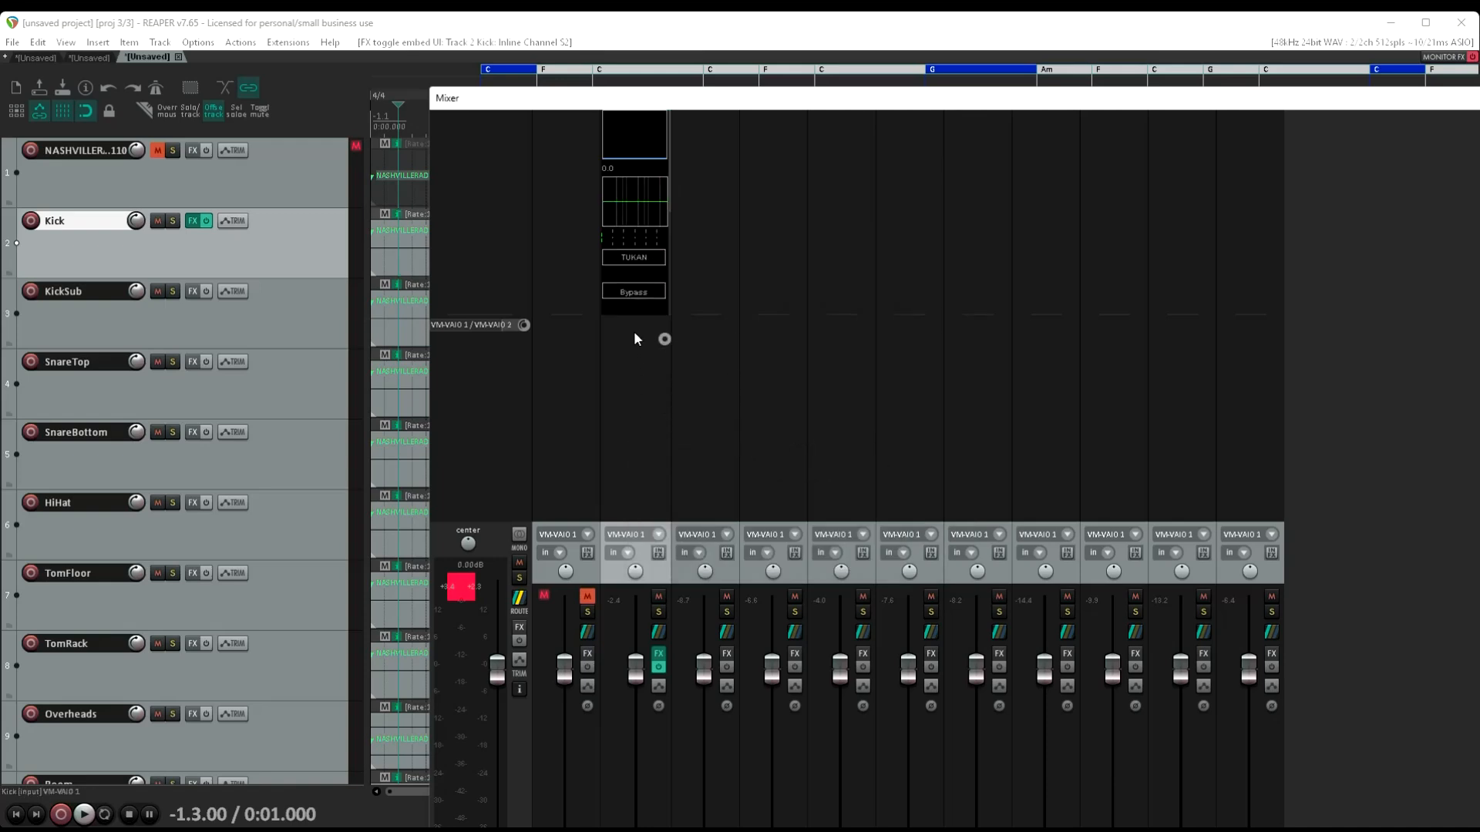
pyautogui.moveTo(633, 316); pyautogui.dragTo(647, 493)
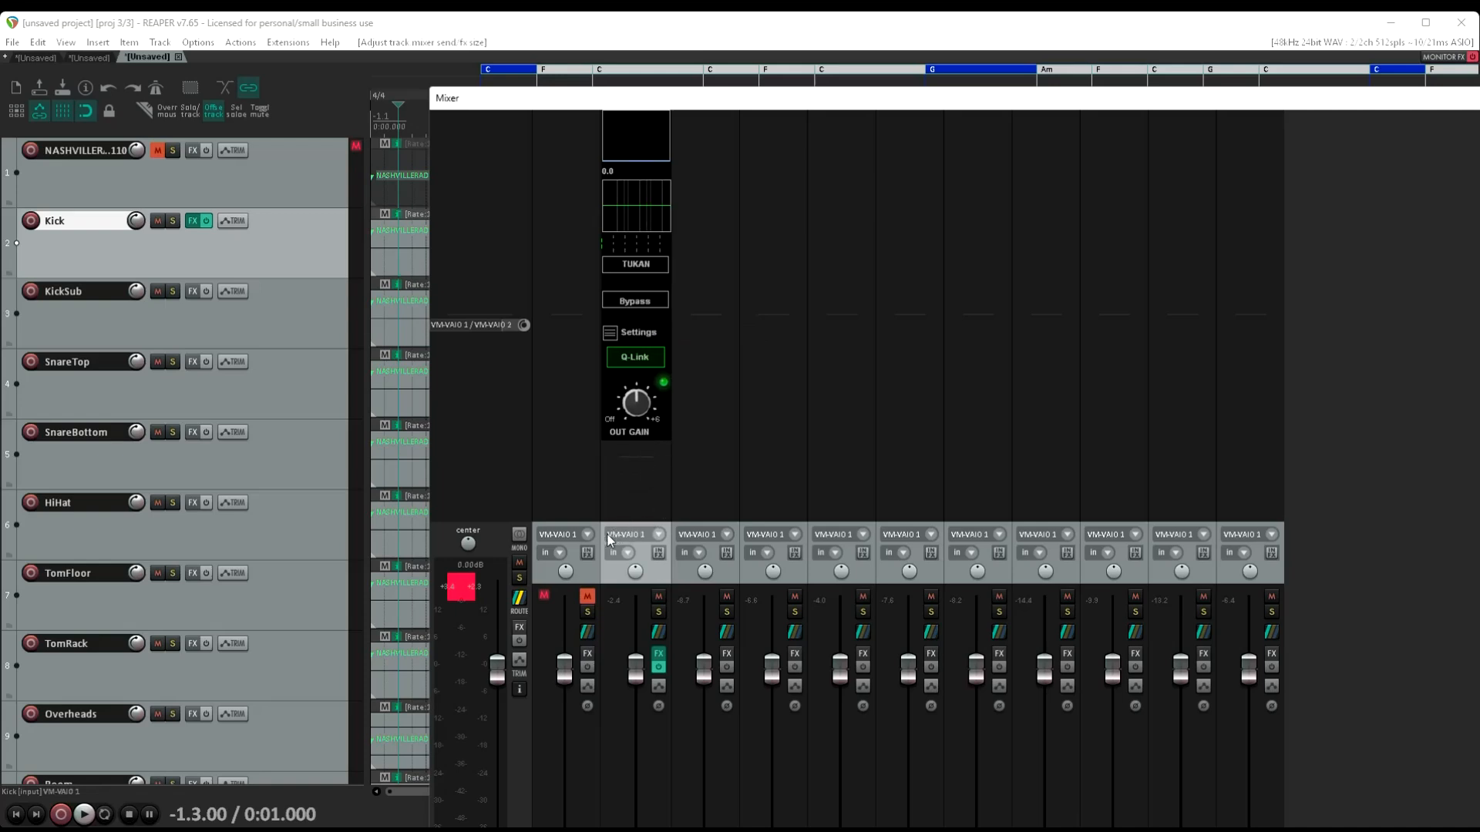
# Solo the Kick channel, start playback and move the mixer so it no longer covers the Kick track's meter
pyautogui.click(658, 611)
pyautogui.press('space')
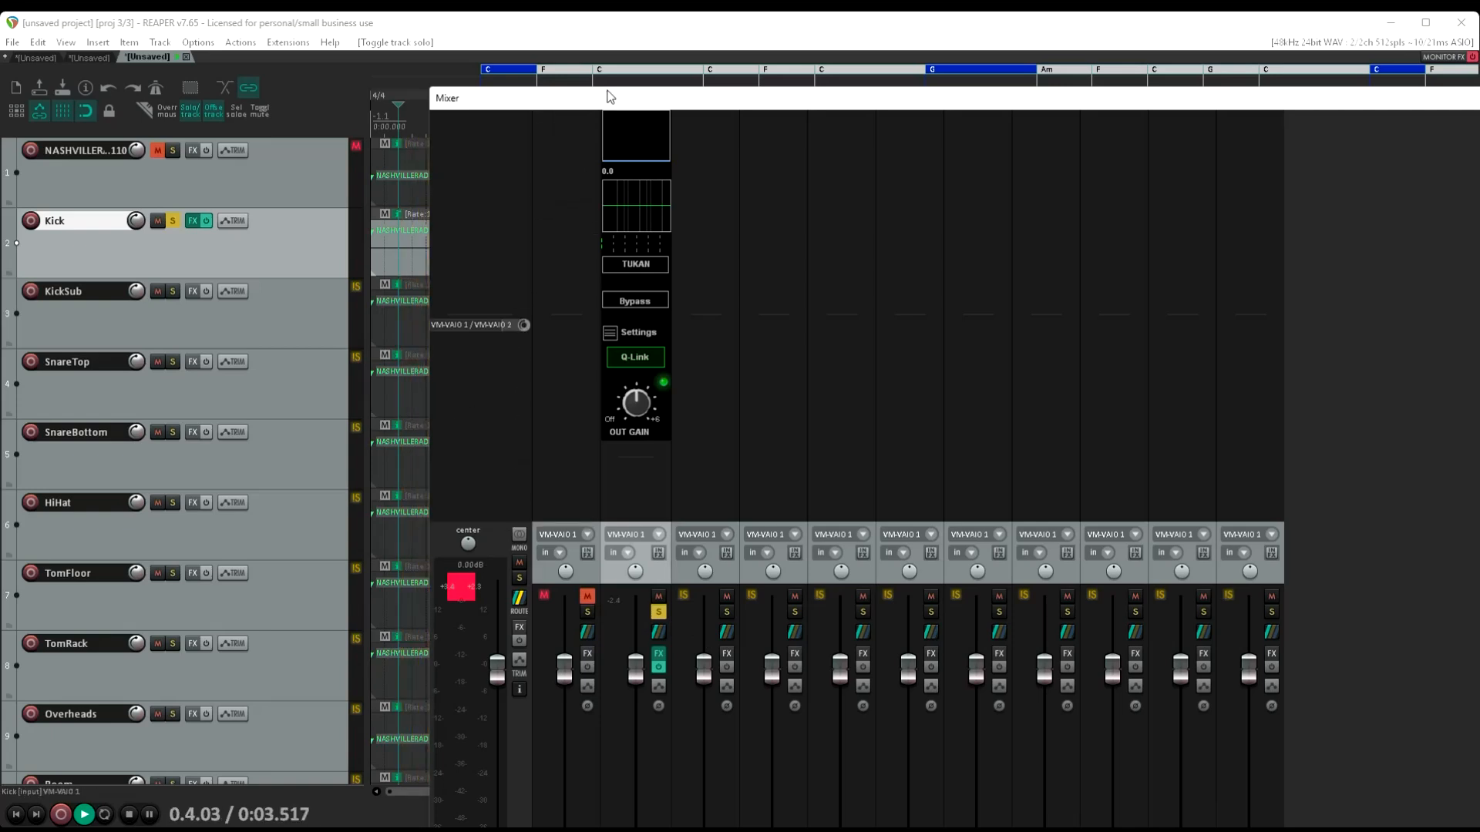
pyautogui.moveTo(600, 104); pyautogui.dragTo(669, 92)
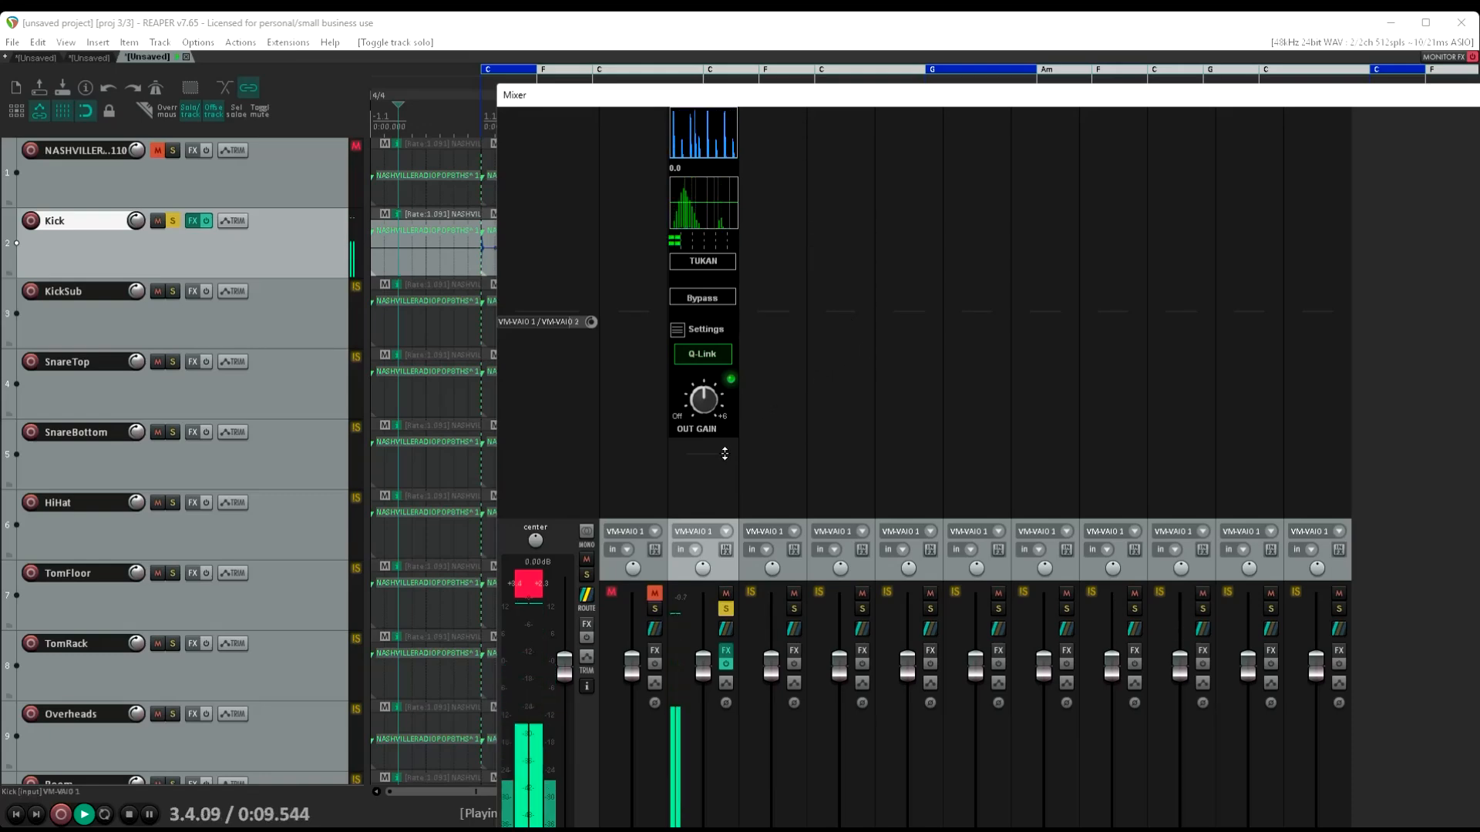
# Raise the output gain of the Kick channel's embedded Inline Channel S2 to about 0.51 during playback
pyautogui.rightClick(709, 405)
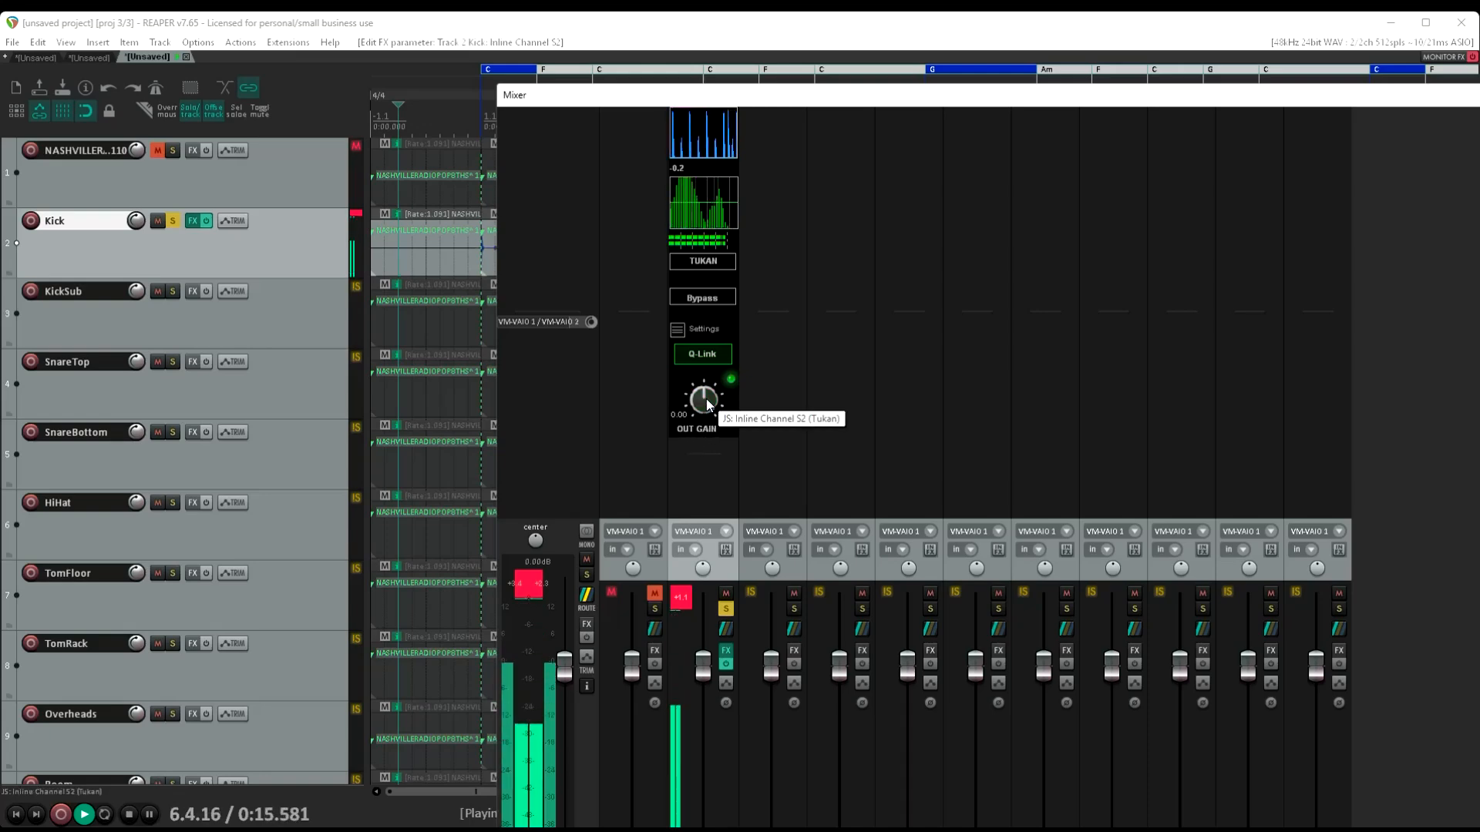
pyautogui.rightClick(703, 402)
pyautogui.moveTo(700, 401); pyautogui.dragTo(714, 371)
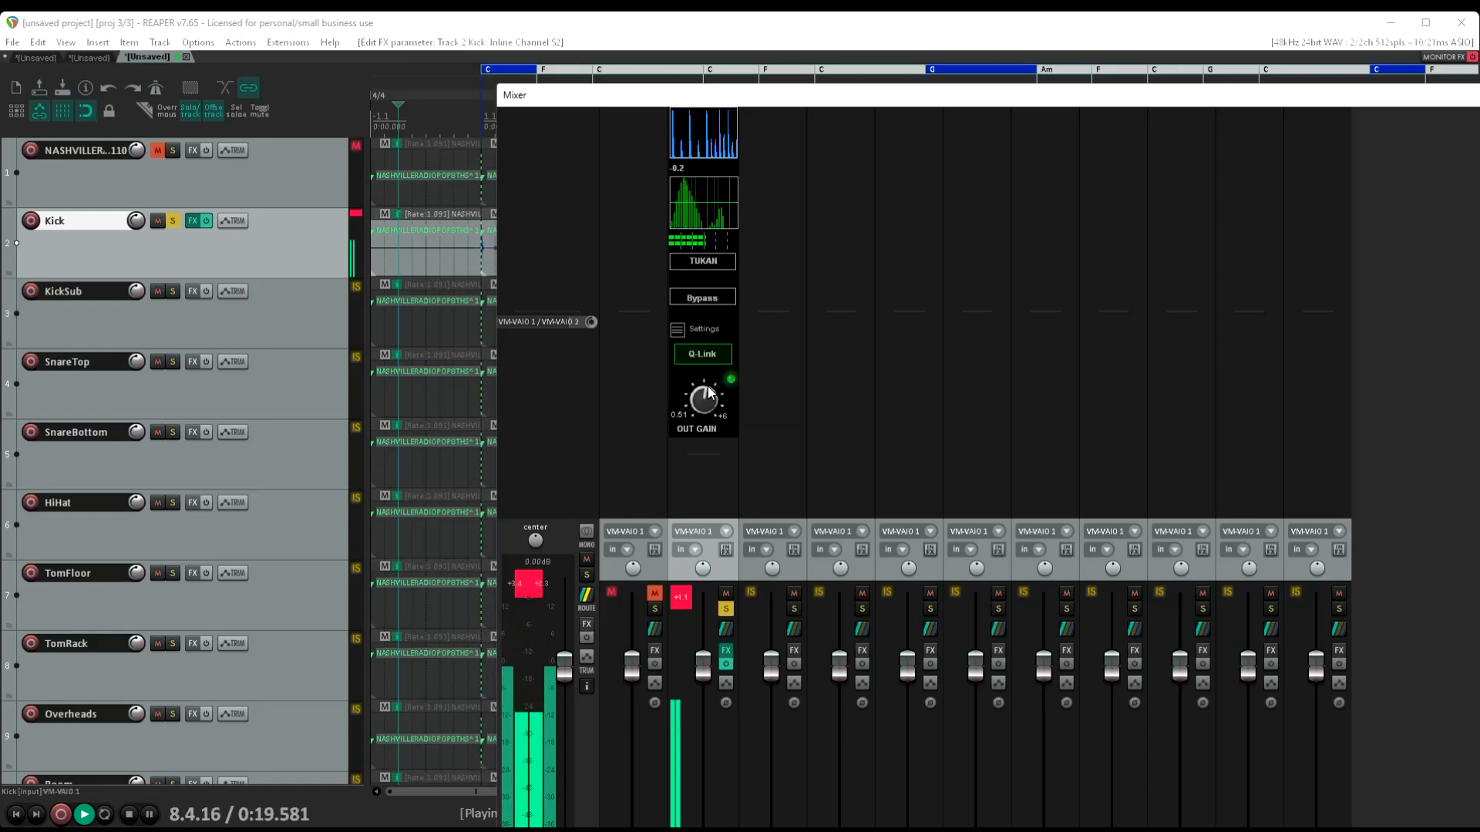
# Examine the embedded Kick strip's EQ page from the analyser, return to its main page and stop playback
pyautogui.click(698, 127)
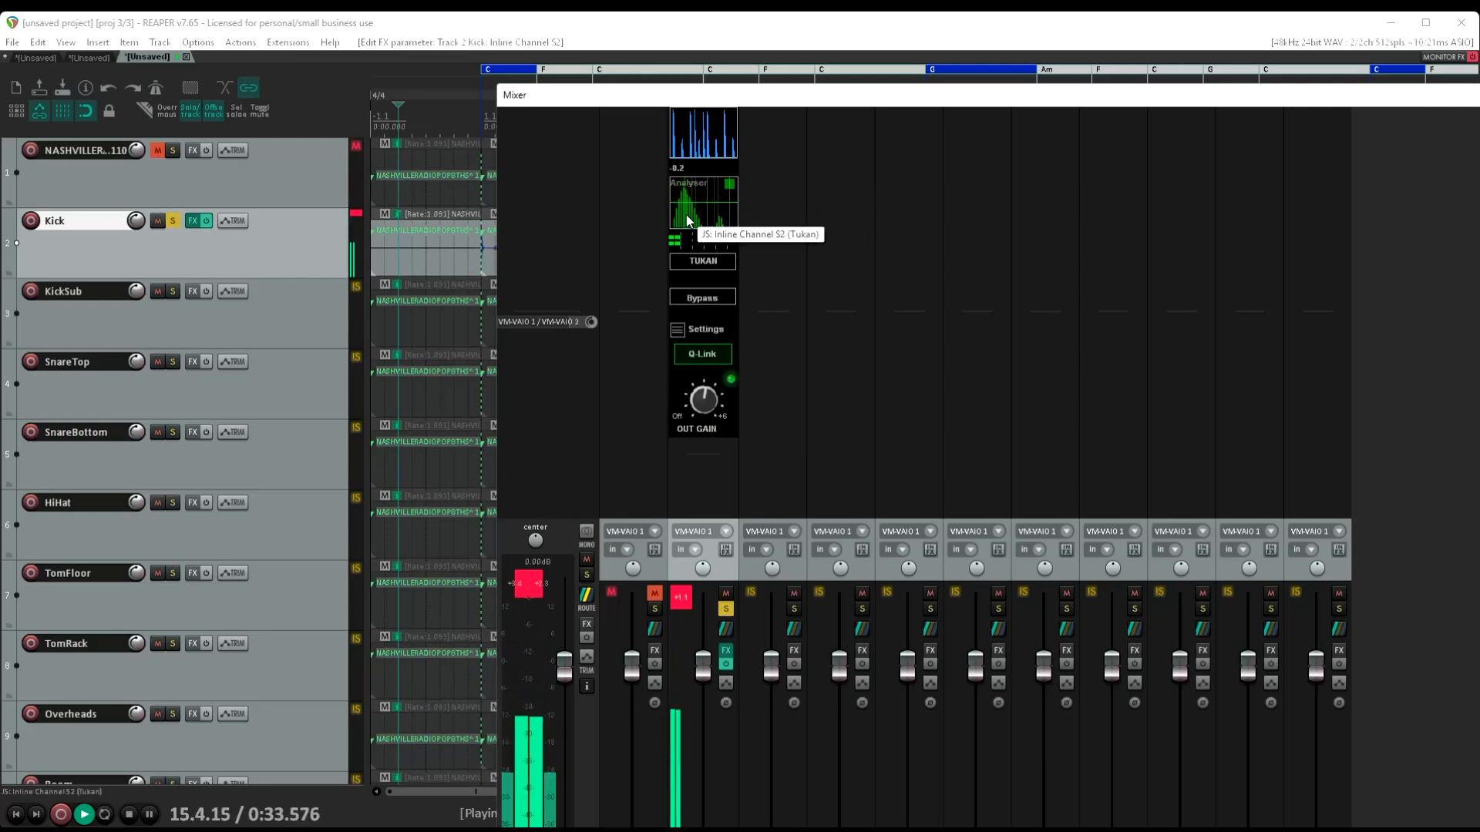
pyautogui.click(688, 219)
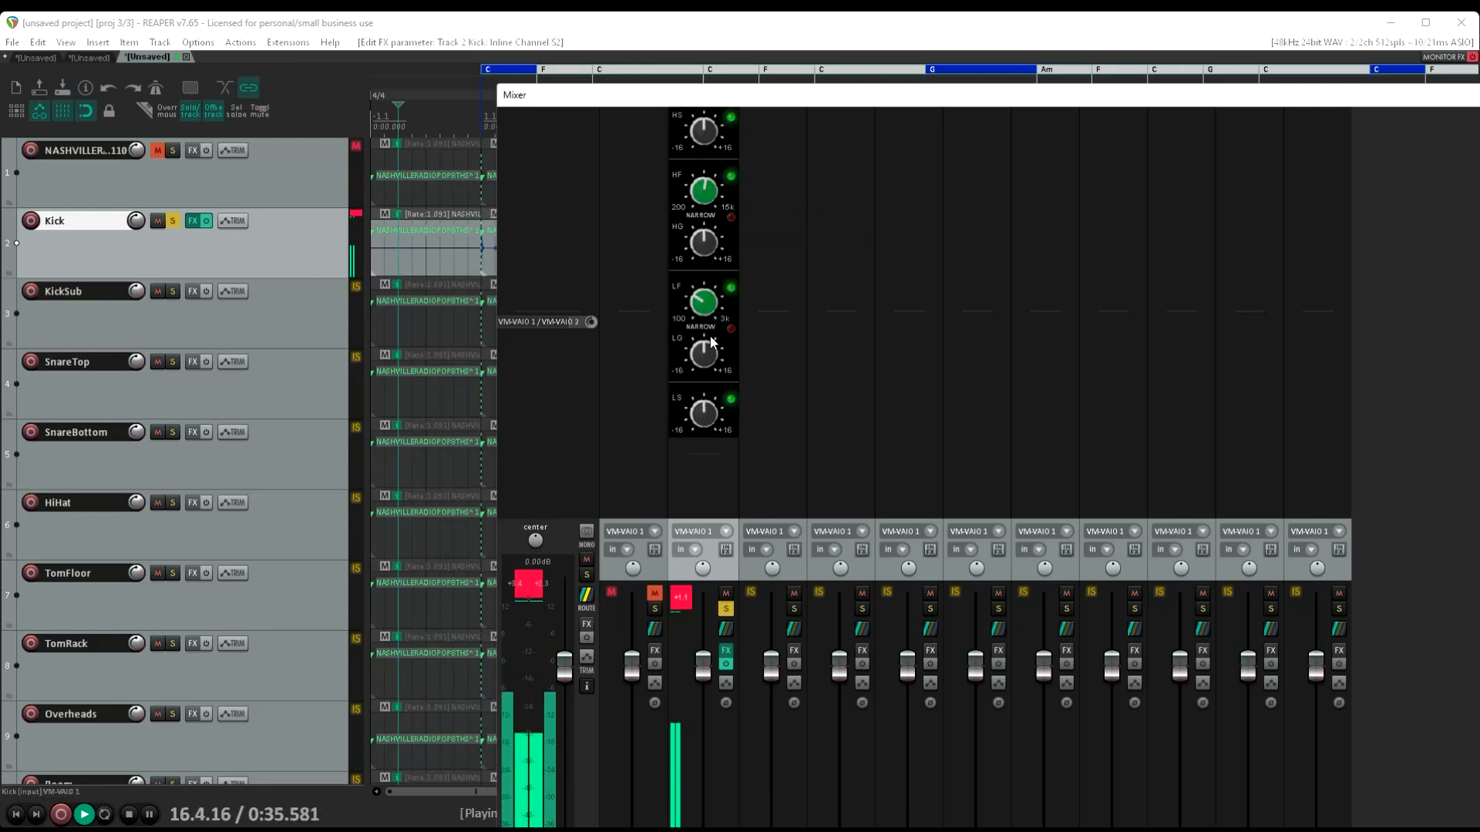
pyautogui.moveTo(705, 309); pyautogui.dragTo(707, 281)
pyautogui.moveTo(720, 225); pyautogui.dragTo(701, 285)
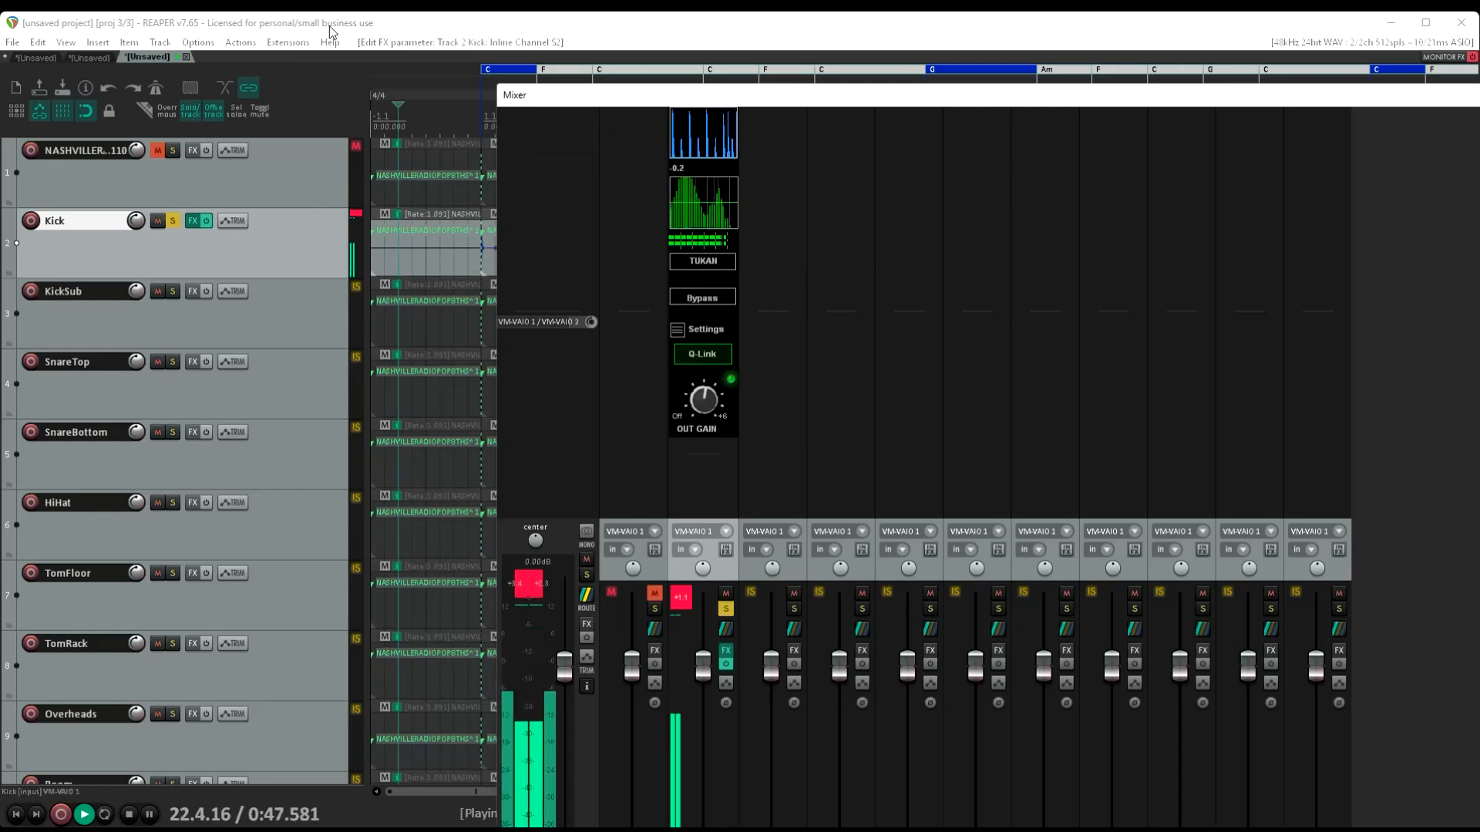
pyautogui.press('space')
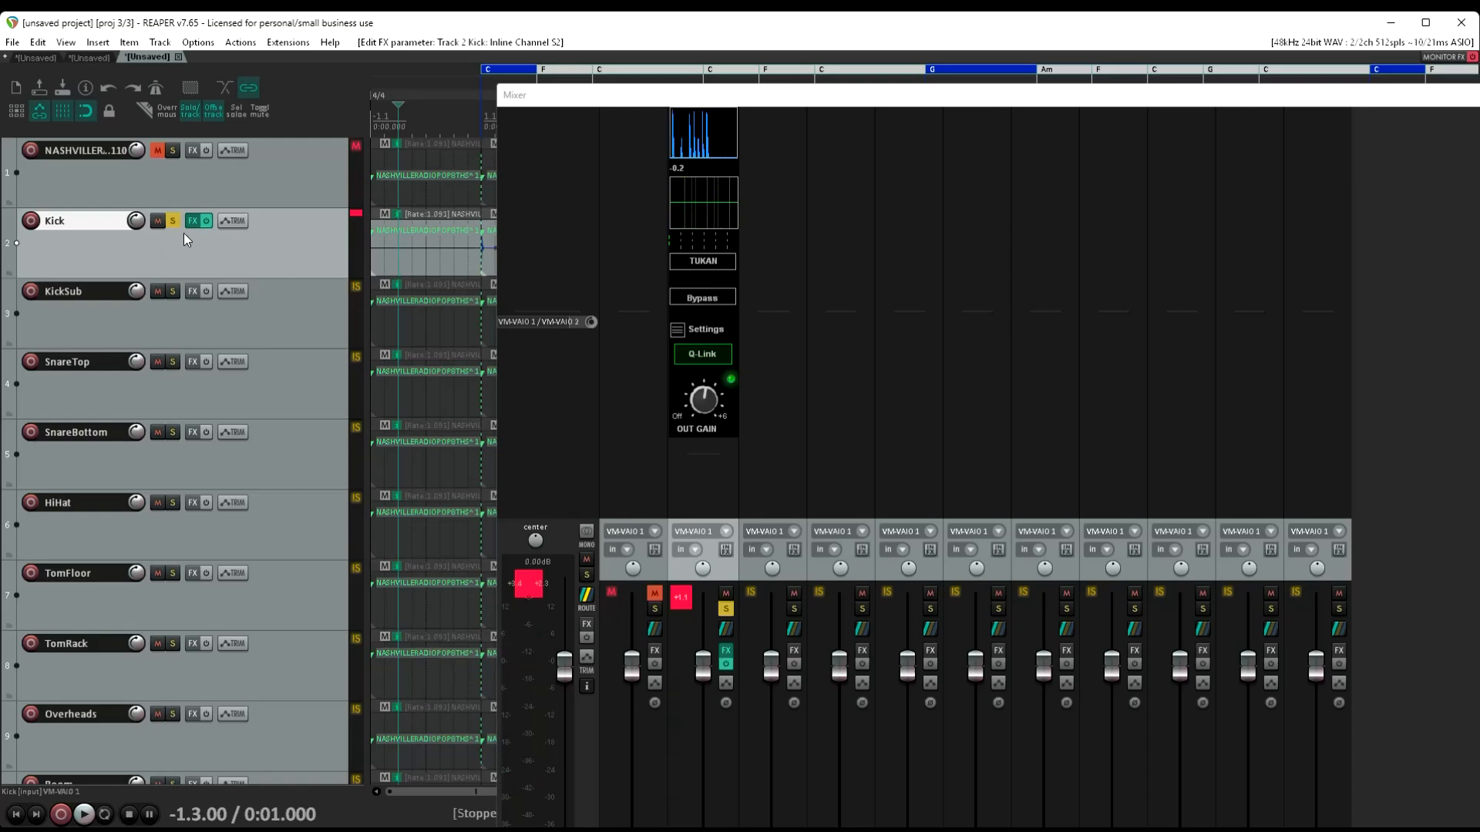
# Copy the Inline Channel S2 effect from Kick to KickSub, close its window and enlarge its mixer FX area to reveal the output gain
pyautogui.moveTo(216, 261); pyautogui.dragTo(244, 332)
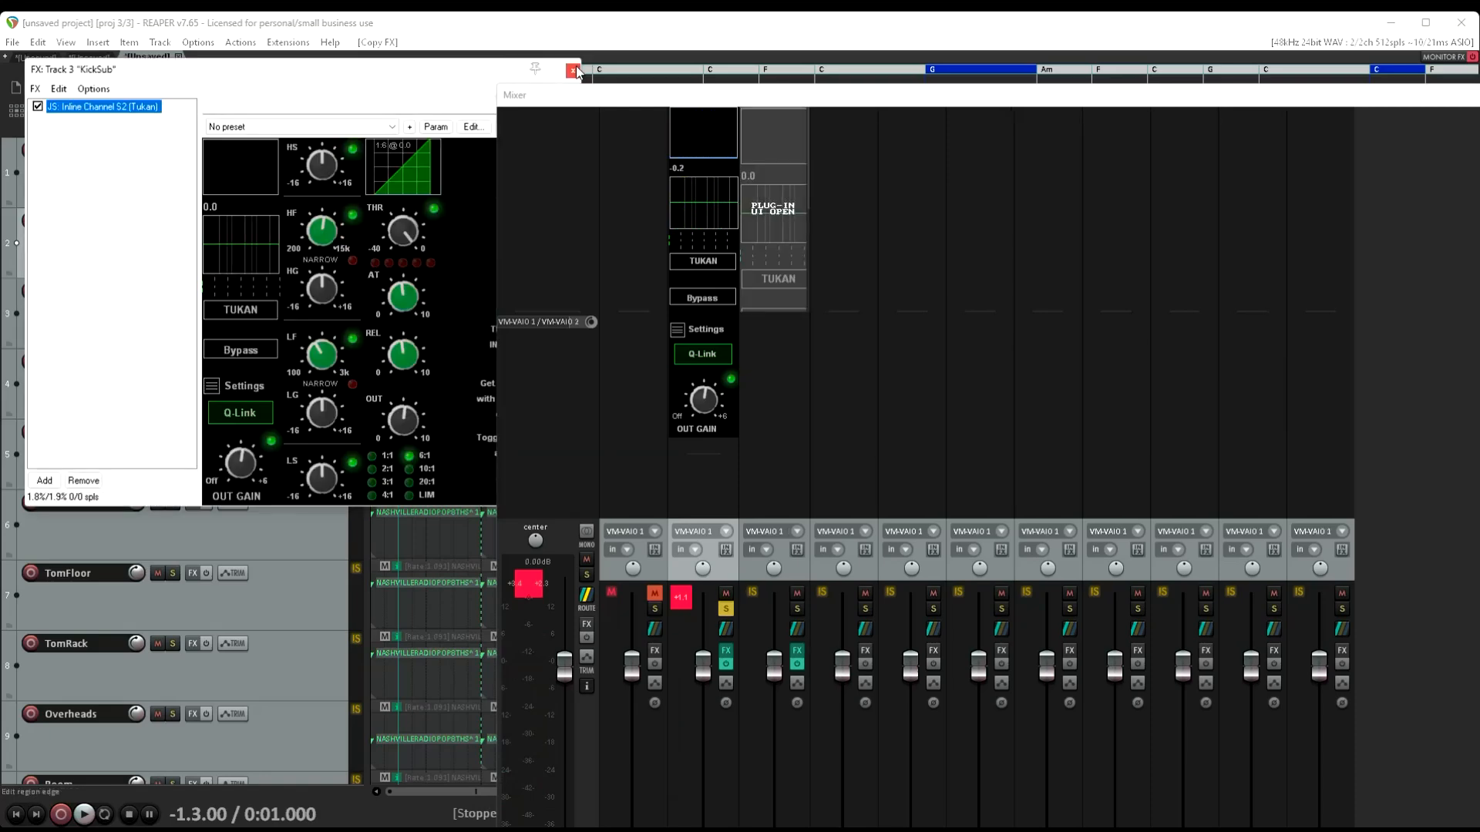
pyautogui.click(575, 67)
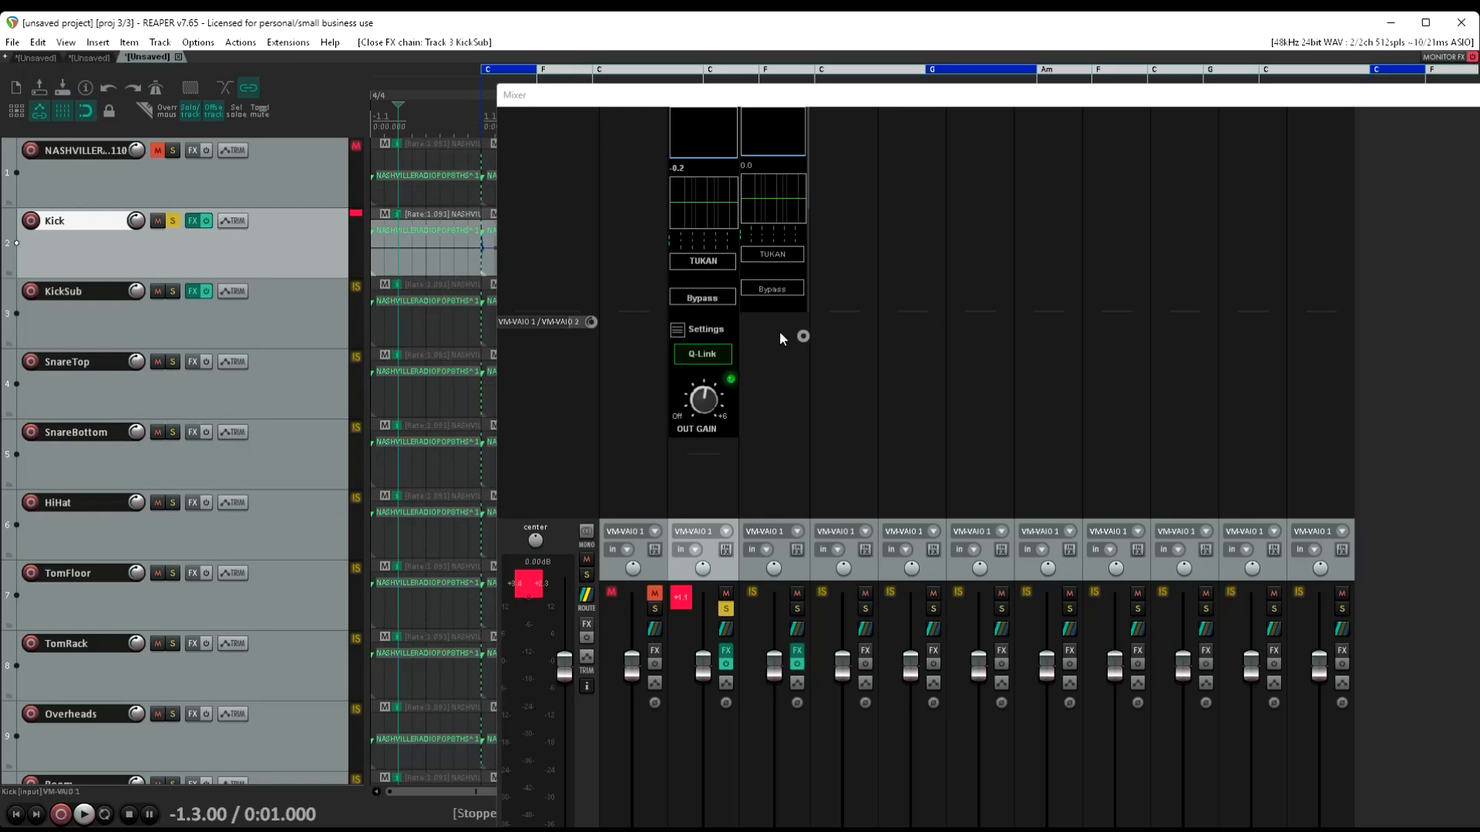
pyautogui.moveTo(774, 312); pyautogui.dragTo(779, 433)
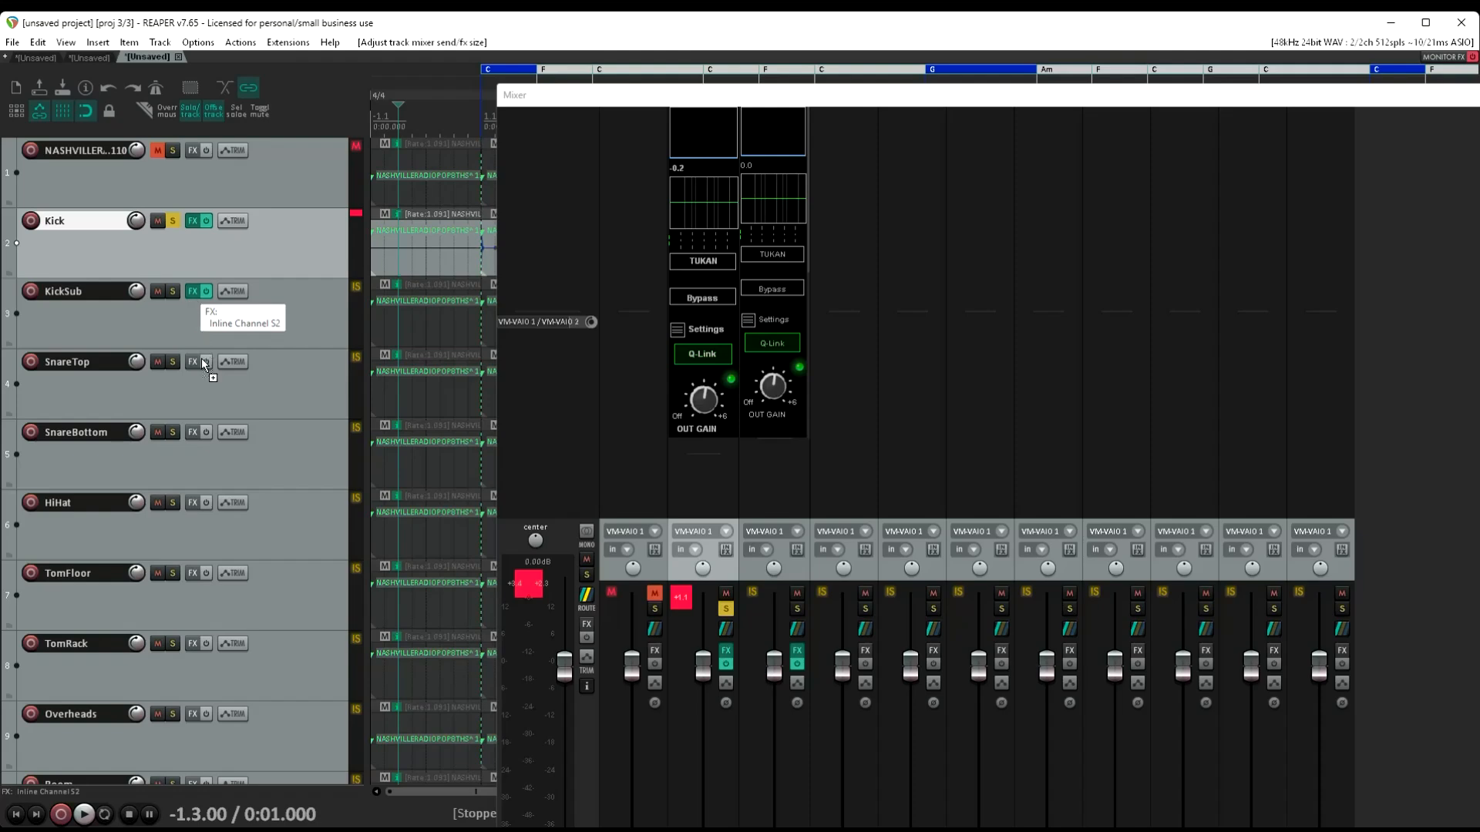
# Copy the Inline Channel S2 effect to SnareTop, close its window and enlarge its mixer FX area to reveal the output gain
pyautogui.moveTo(199, 376); pyautogui.dragTo(199, 376)
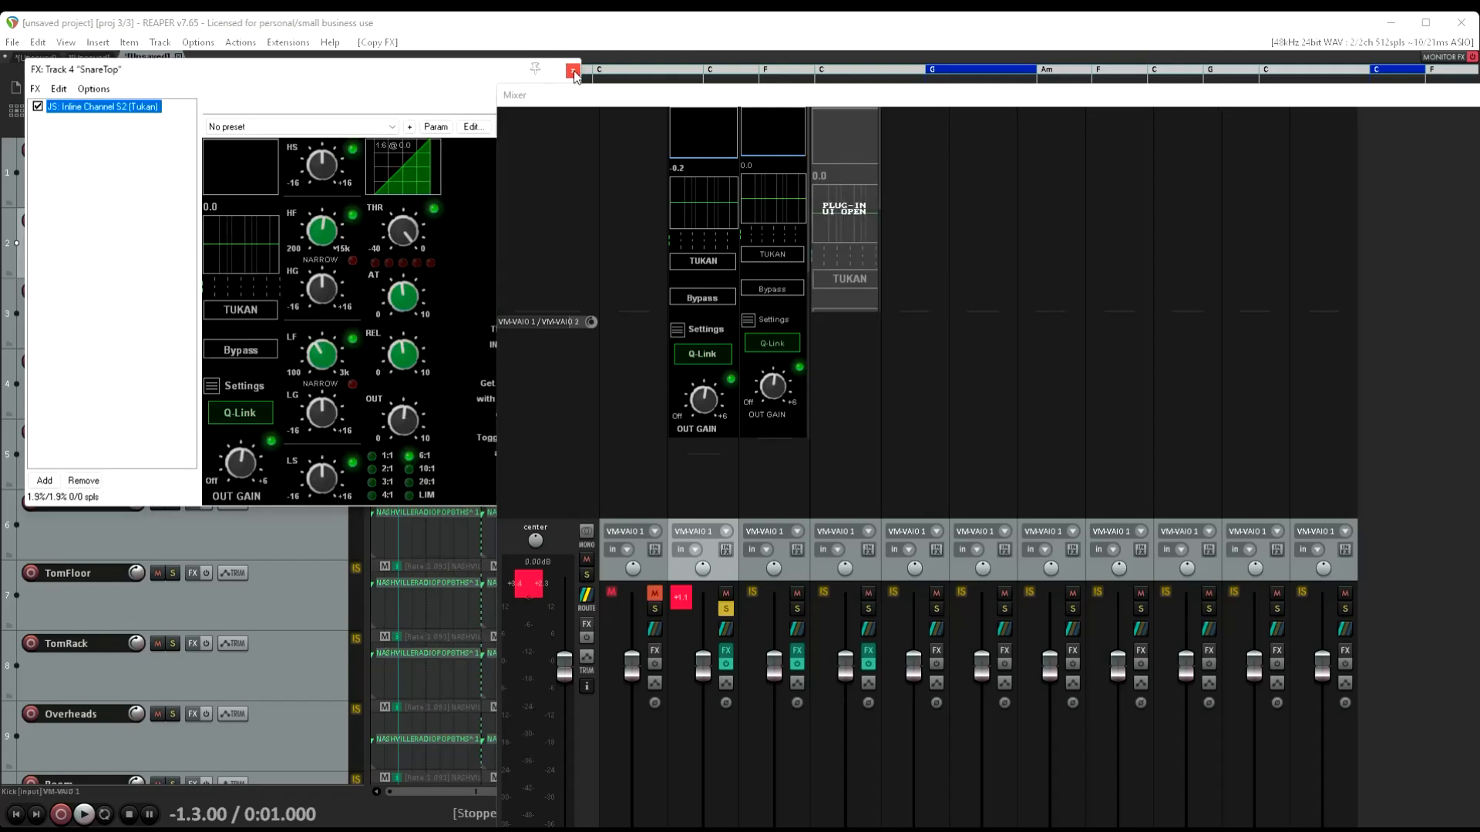
pyautogui.click(573, 71)
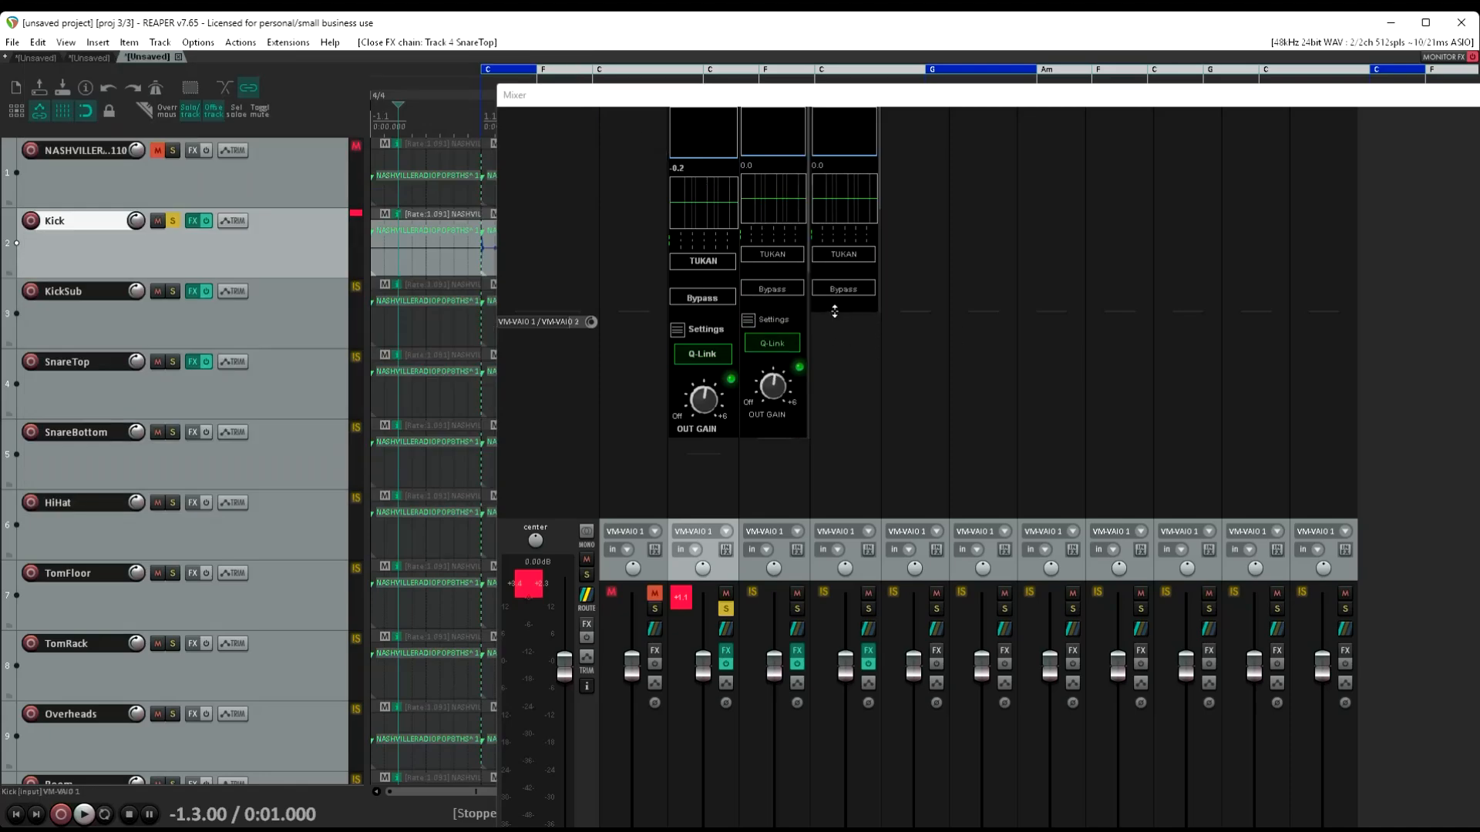
pyautogui.moveTo(835, 312); pyautogui.dragTo(827, 458)
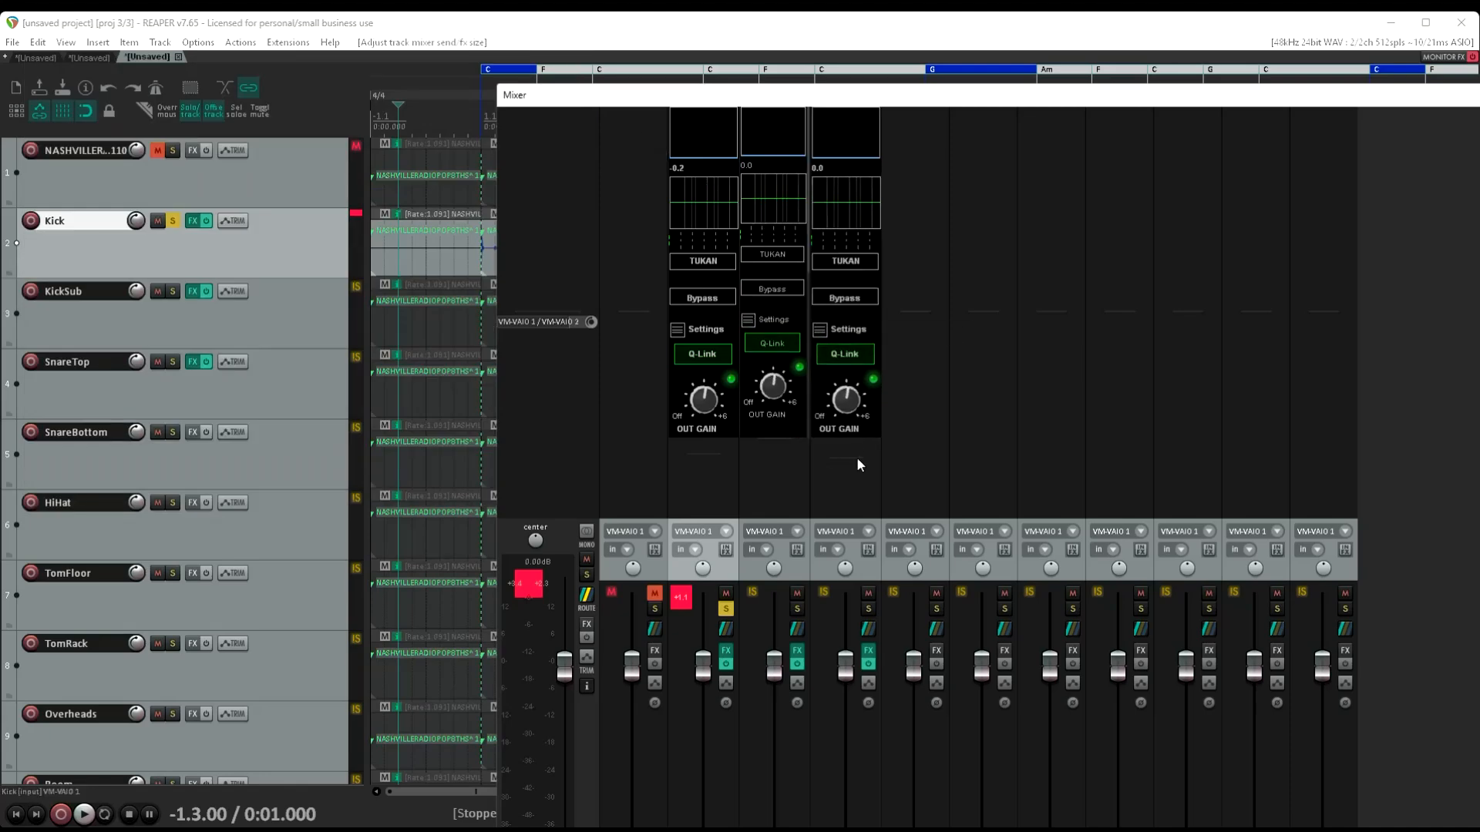
# Examine the EQ page and main page of SnareTop's embedded Inline Channel S2
pyautogui.scroll(-4, 850, 208)
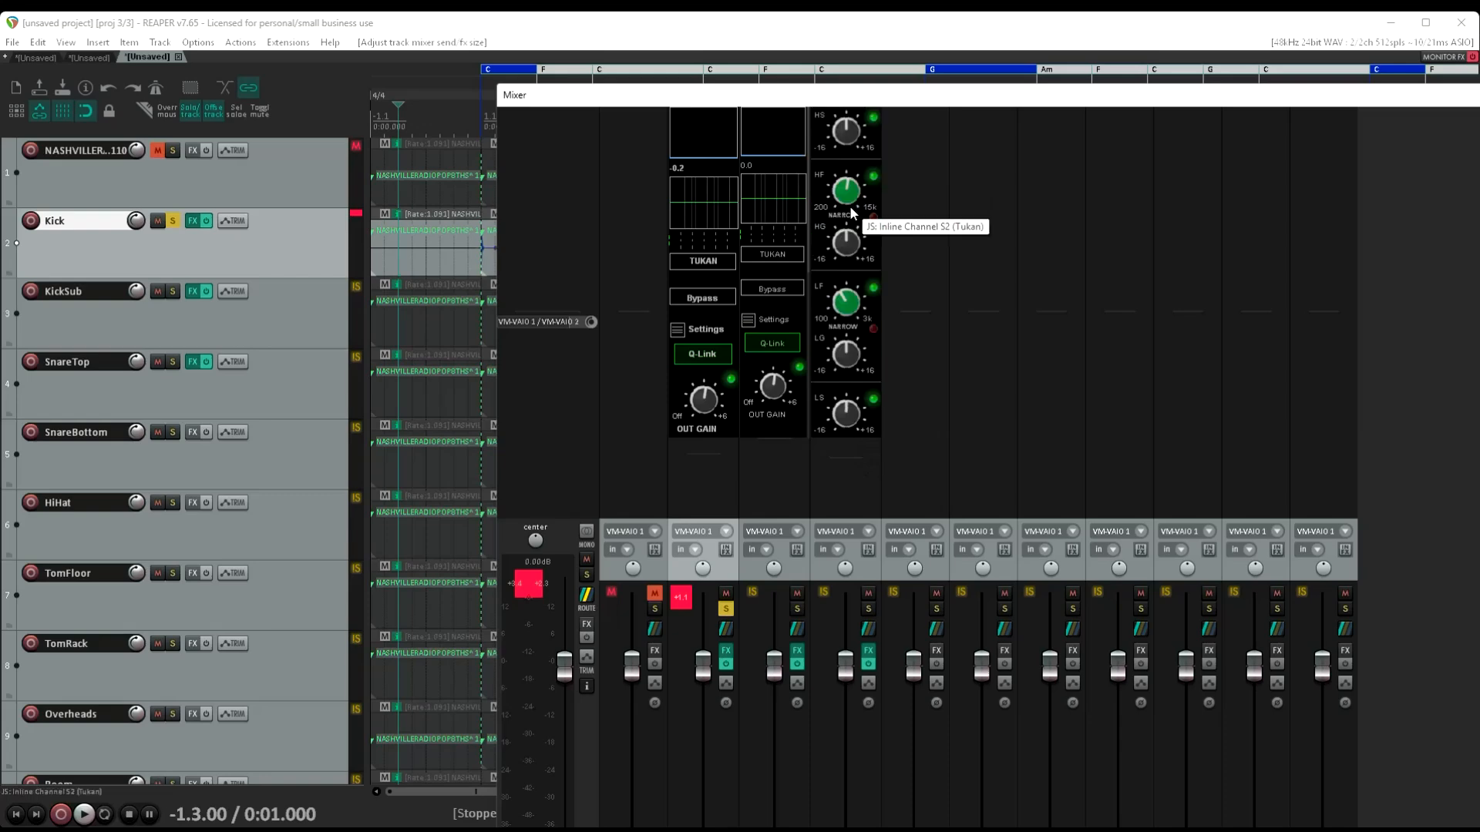
pyautogui.scroll(3, 851, 214)
pyautogui.scroll(-3, 851, 213)
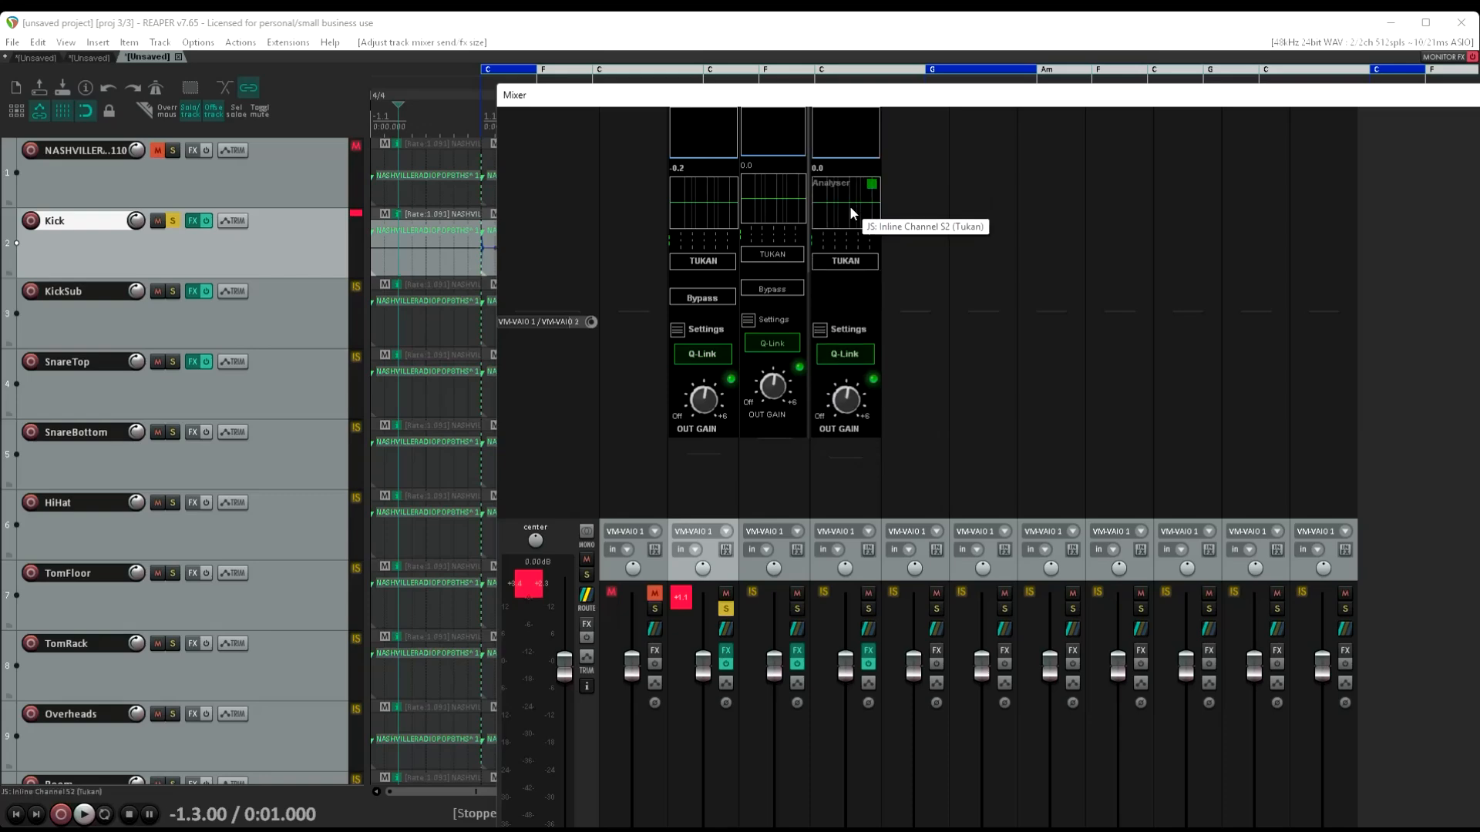
pyautogui.scroll(-3, 850, 193)
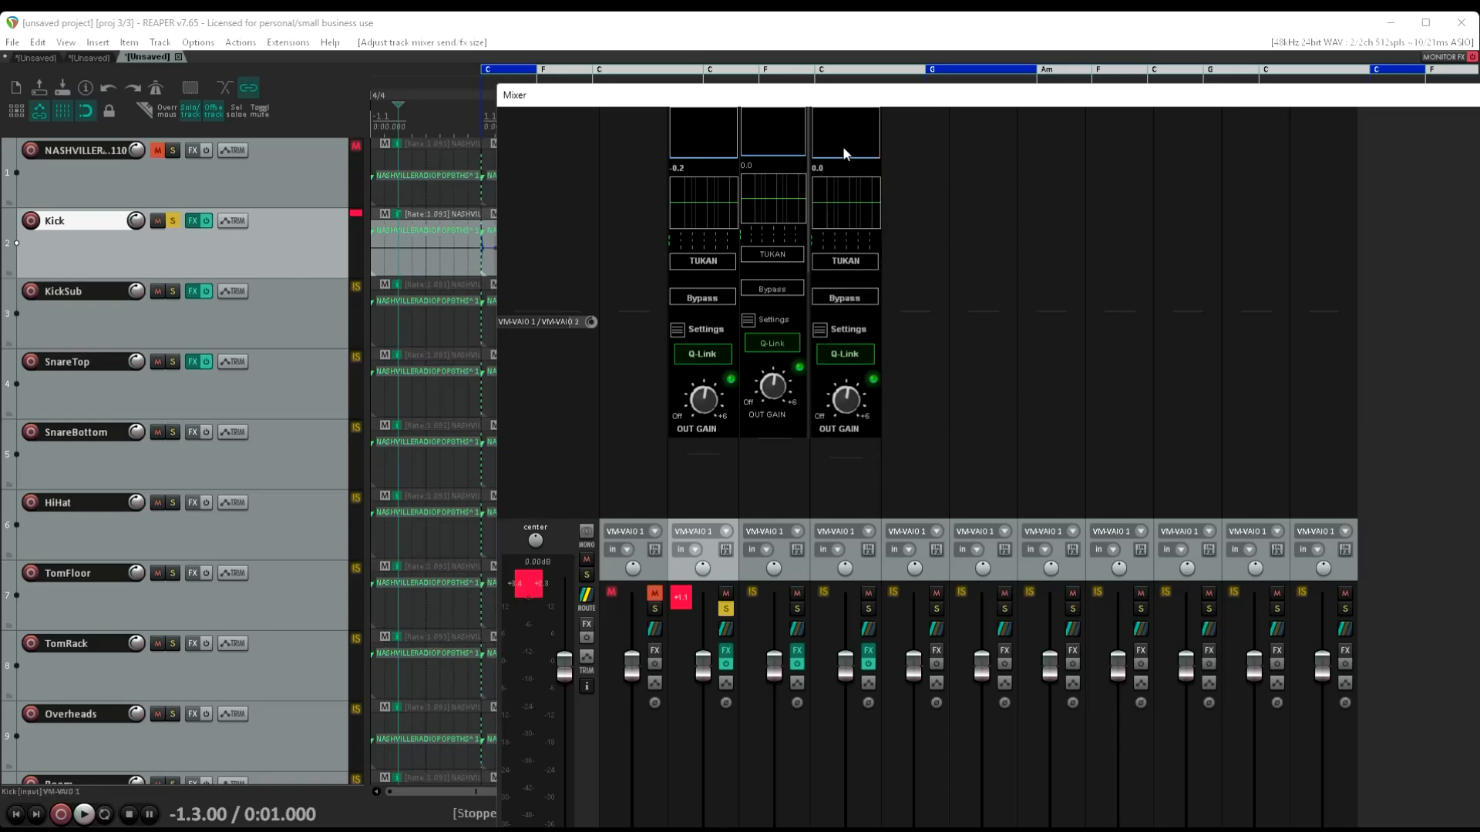
pyautogui.scroll(3, 843, 146)
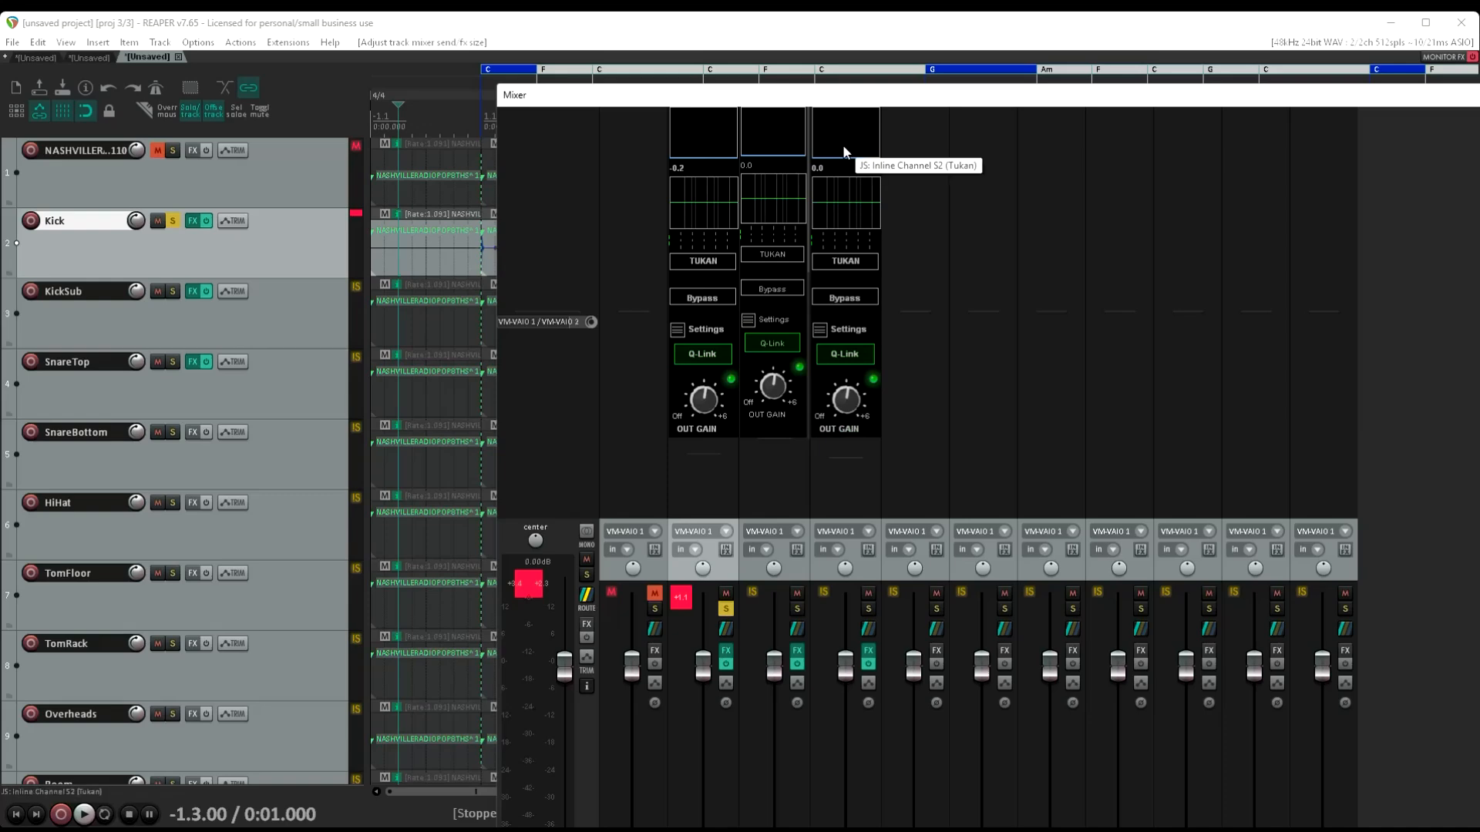
pyautogui.scroll(-3, 843, 146)
pyautogui.scroll(3, 843, 145)
pyautogui.scroll(-3, 843, 145)
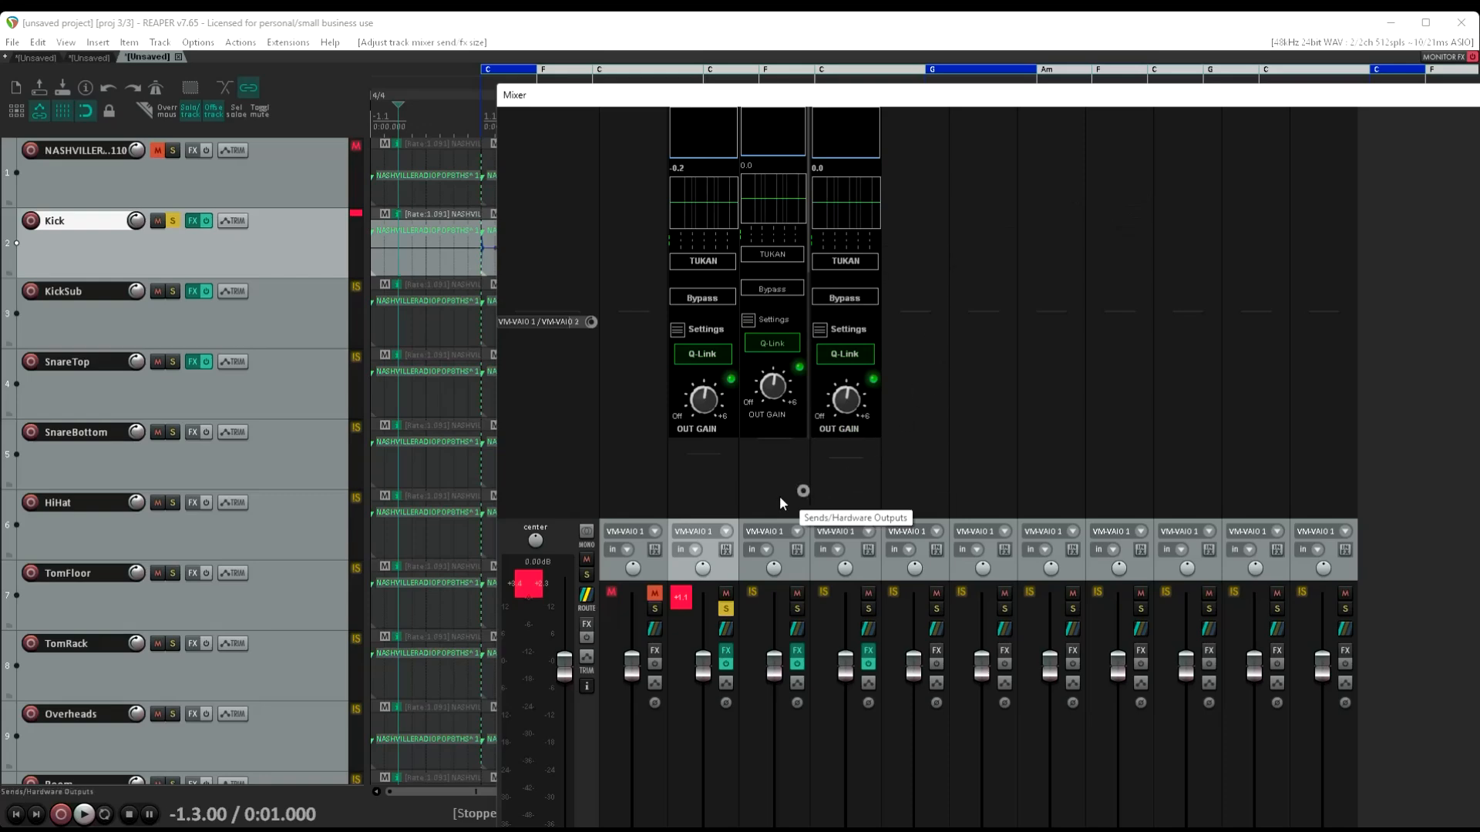
# Open the Kick channel's Inline Channel S2 in its own window, change its TUKAN label to "Kick" and close the window
pyautogui.click(699, 262)
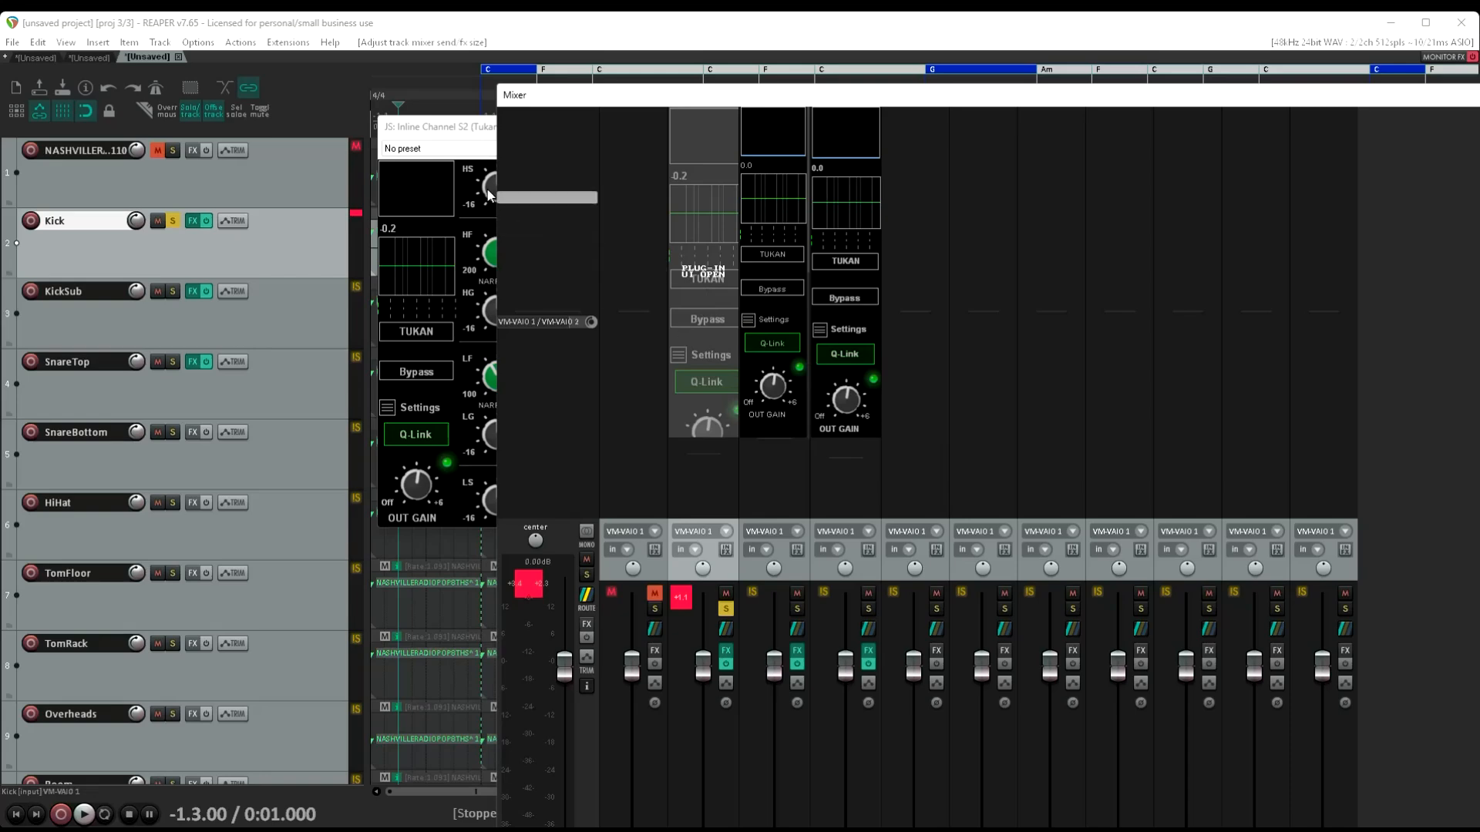
pyautogui.click(474, 125)
pyautogui.moveTo(453, 133); pyautogui.dragTo(126, 220)
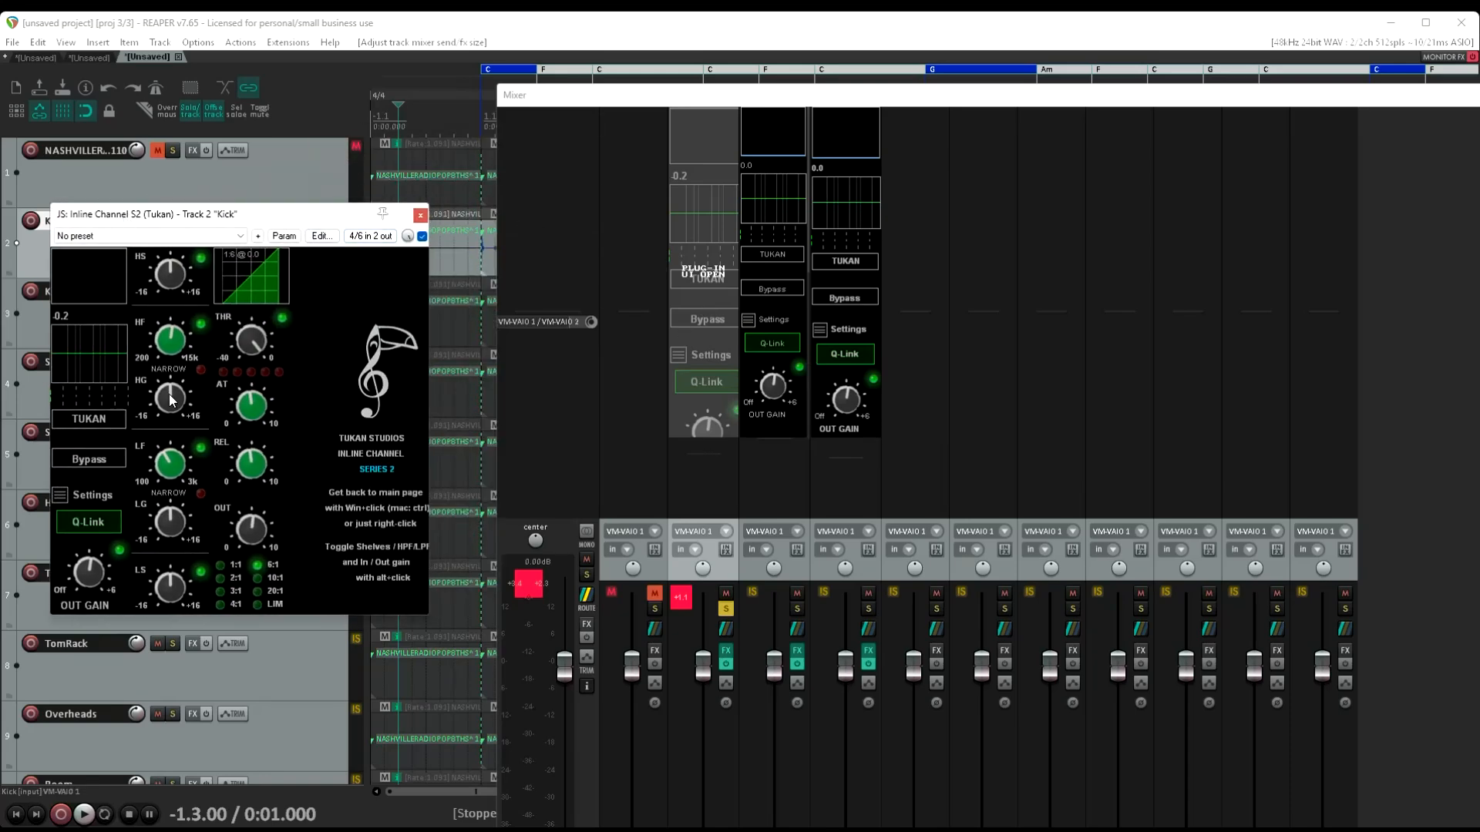
pyautogui.press('BackSpace')
pyautogui.press('BackSpace')
pyautogui.press('BackSpace')
pyautogui.press('BackSpace')
pyautogui.press('BackSpace')
pyautogui.write('Kick')
pyautogui.click(418, 219)
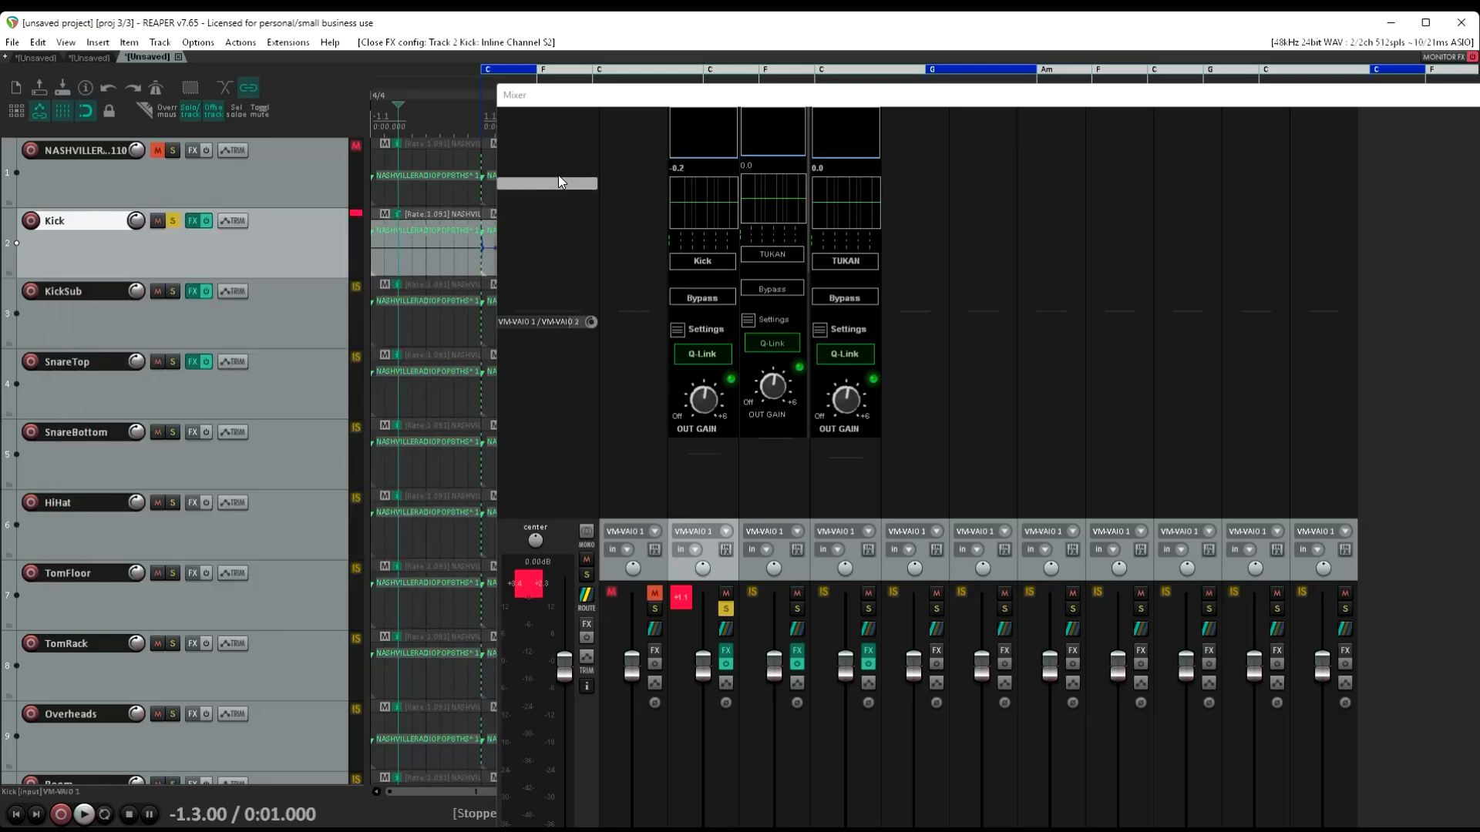
# Close the mixer and open a new project tab
pyautogui.moveTo(600, 98); pyautogui.dragTo(331, 231)
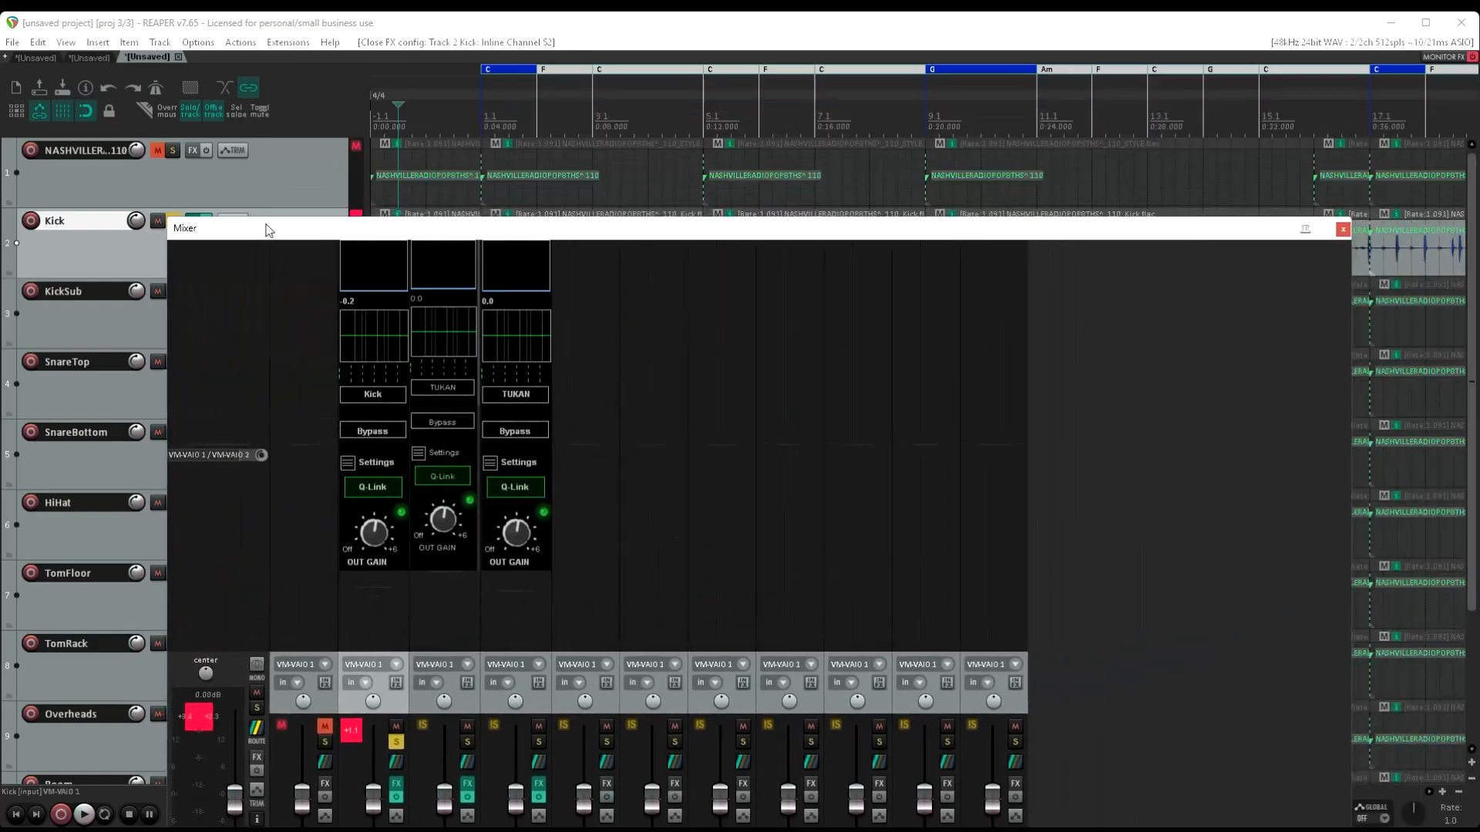
pyautogui.click(1340, 229)
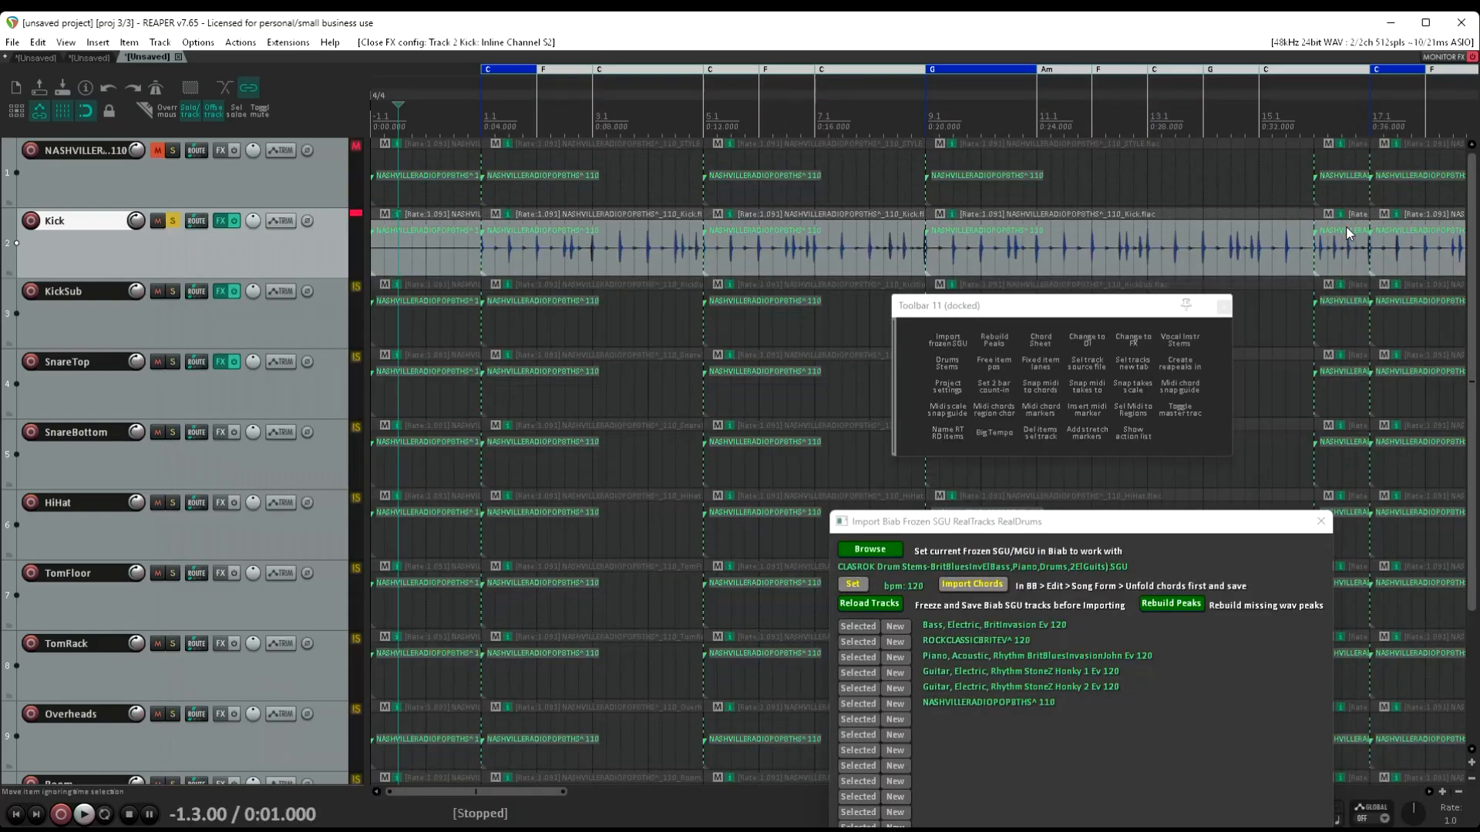
pyautogui.rightClick(157, 57)
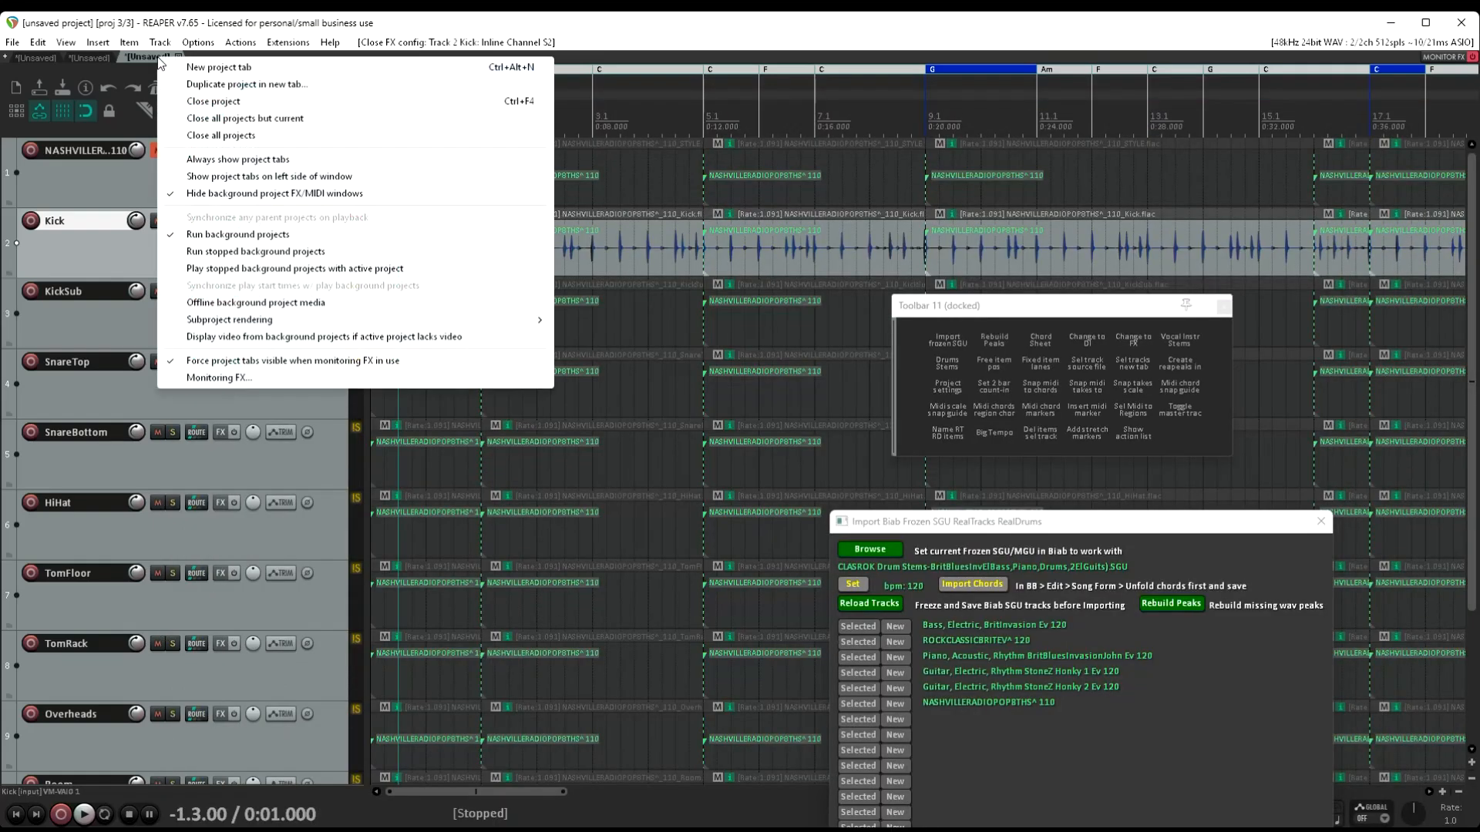
pyautogui.click(210, 73)
# Switch to Firefox and view the ReaPack and SWS/S&M Extension websites
pyautogui.moveTo(139, 793)
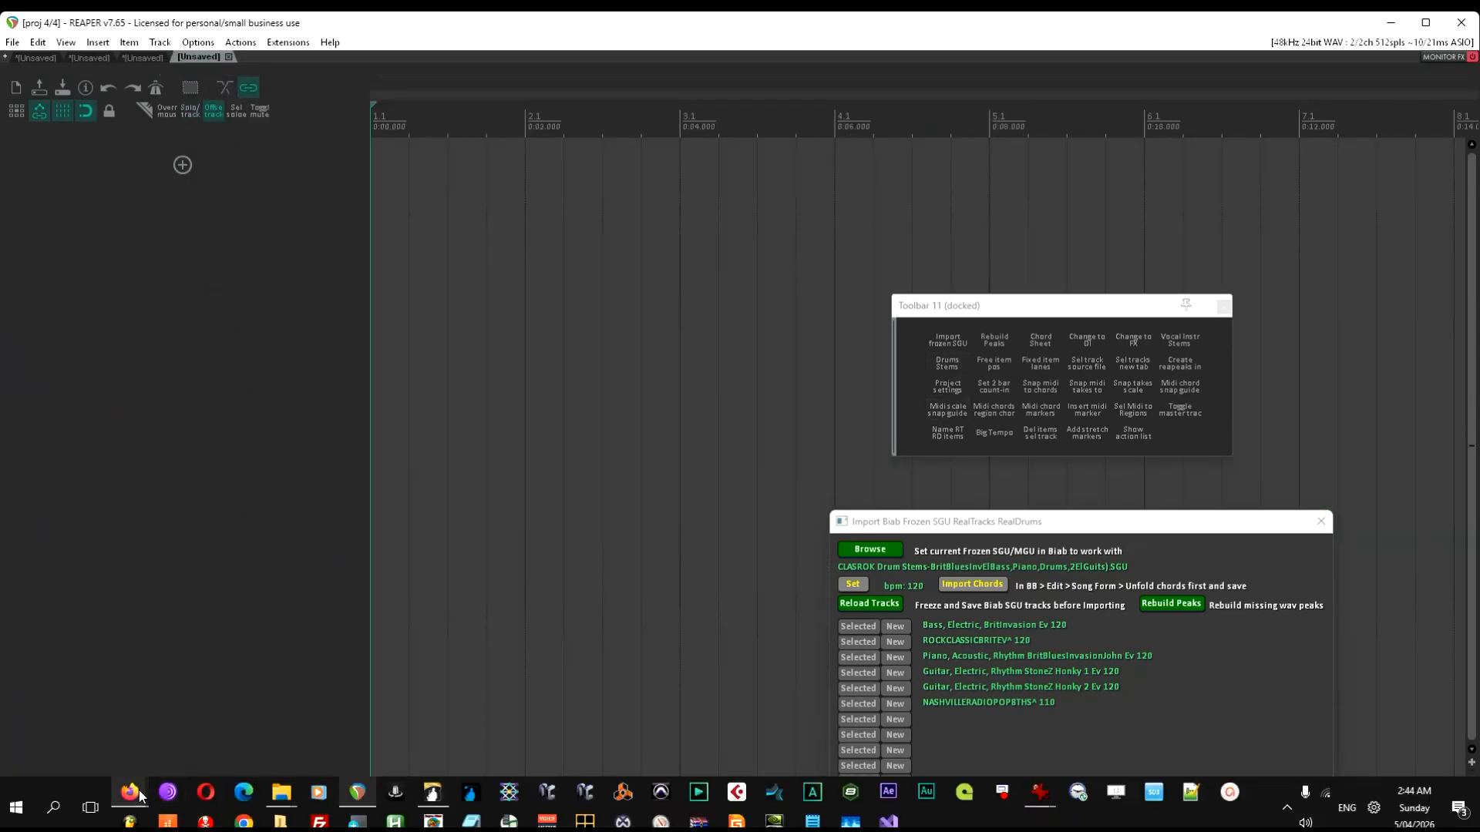
pyautogui.click(231, 750)
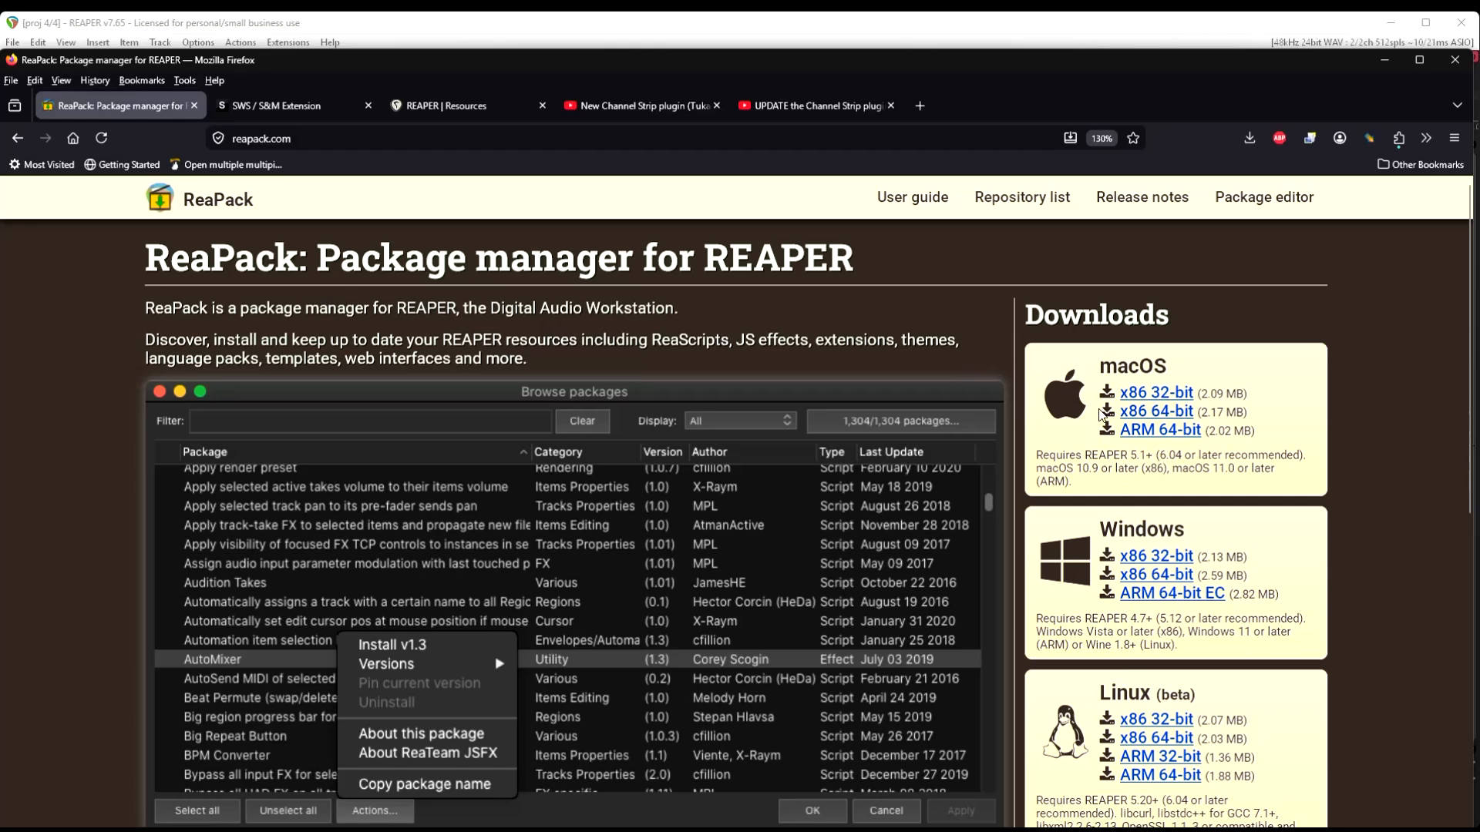
pyautogui.click(286, 108)
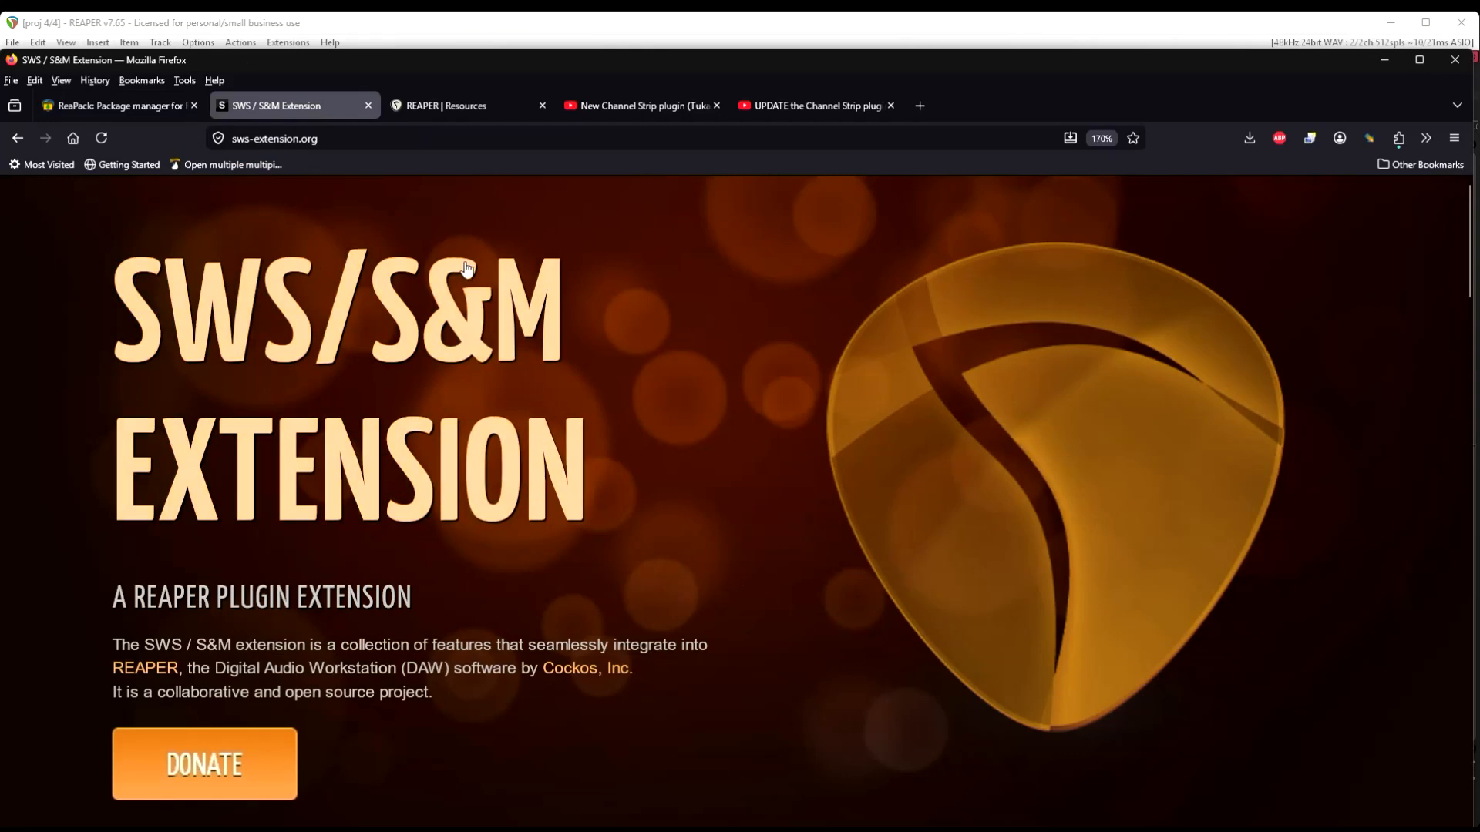
# Copy the ReaPack repository URL ending in index2.xml from the Tukan Studios Plugins page on REAPER Resources
pyautogui.click(453, 108)
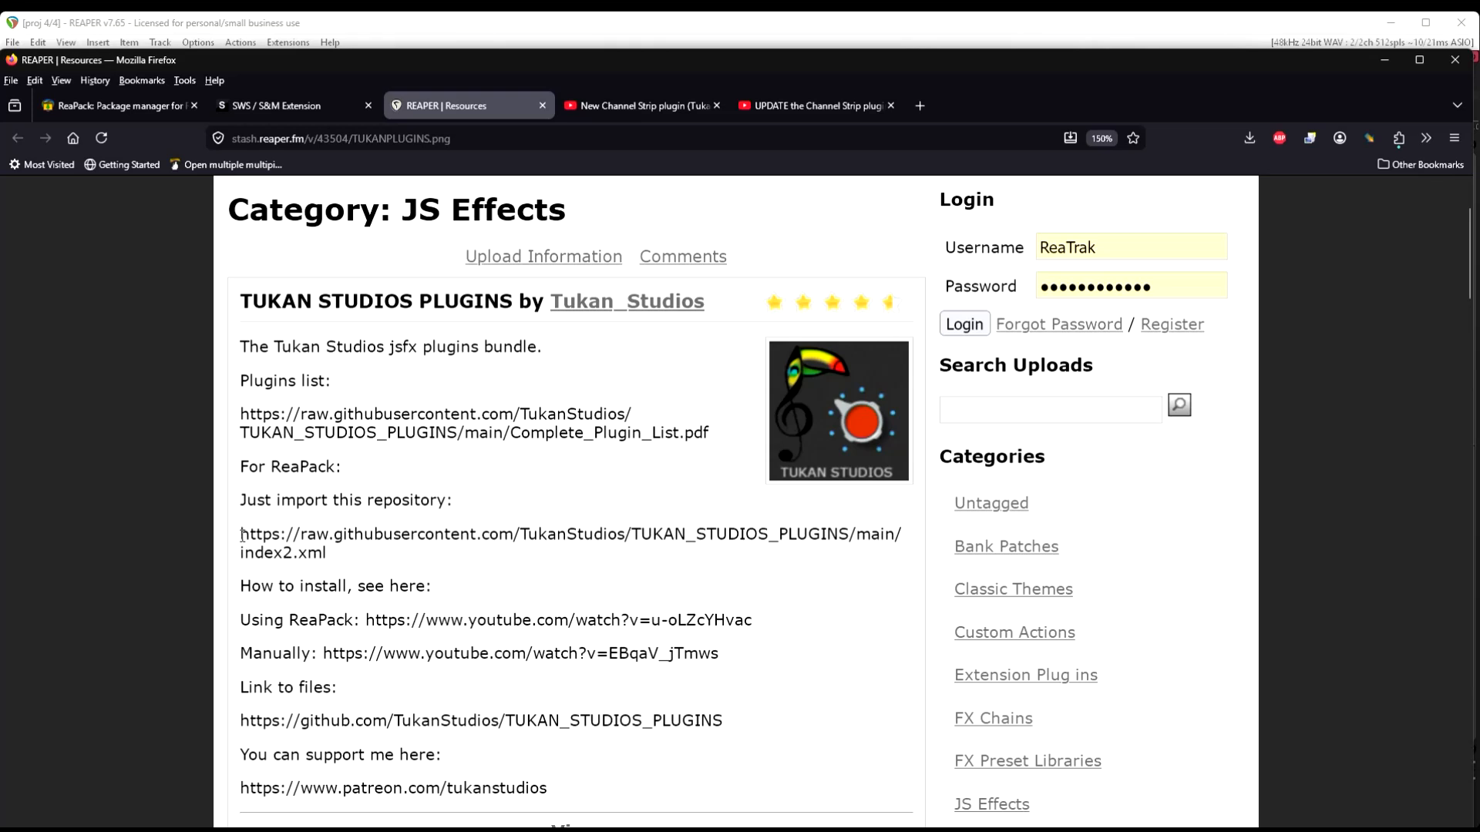
pyautogui.moveTo(241, 536); pyautogui.dragTo(330, 560)
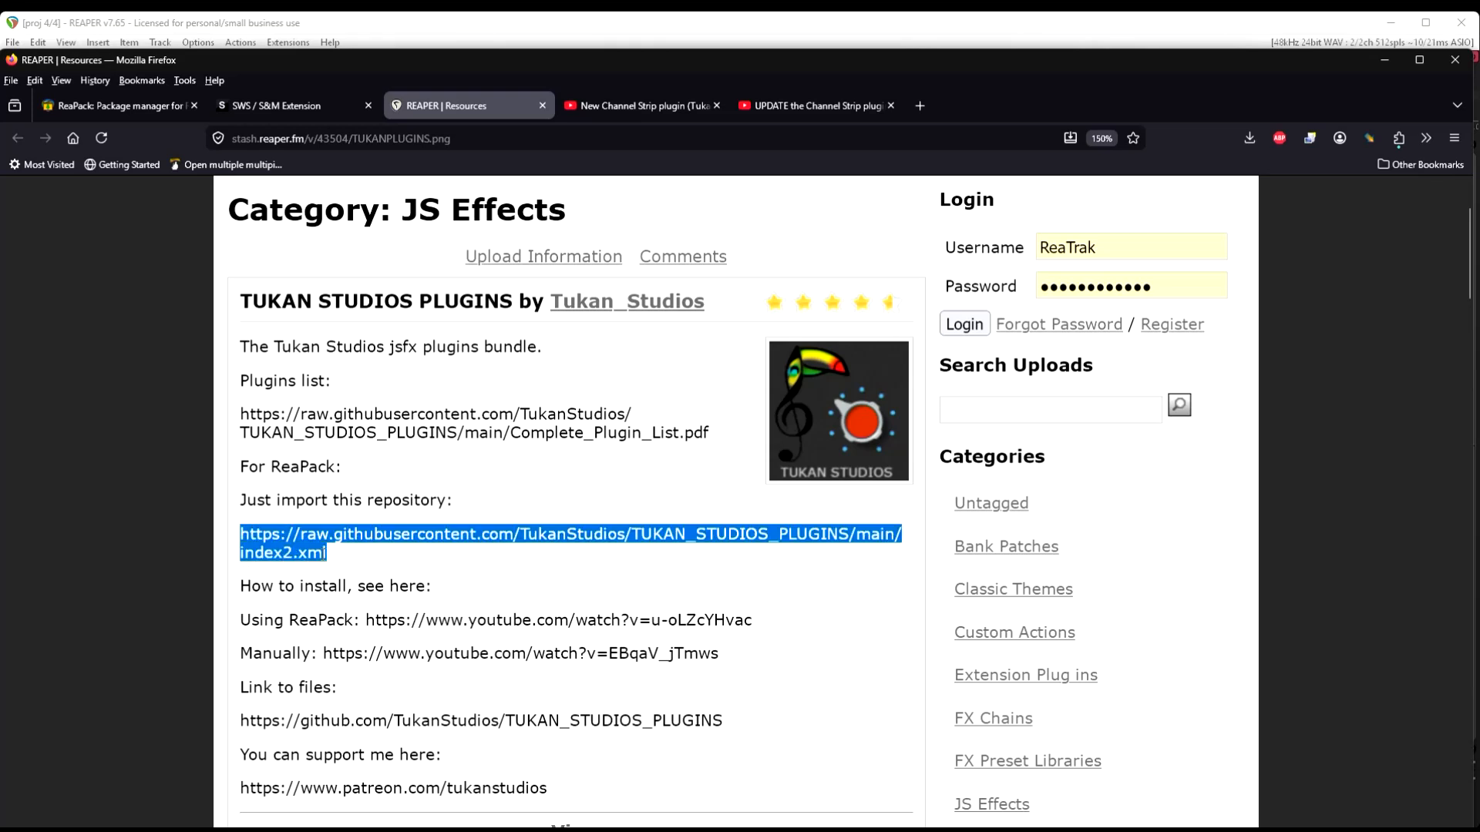
pyautogui.rightClick(321, 553)
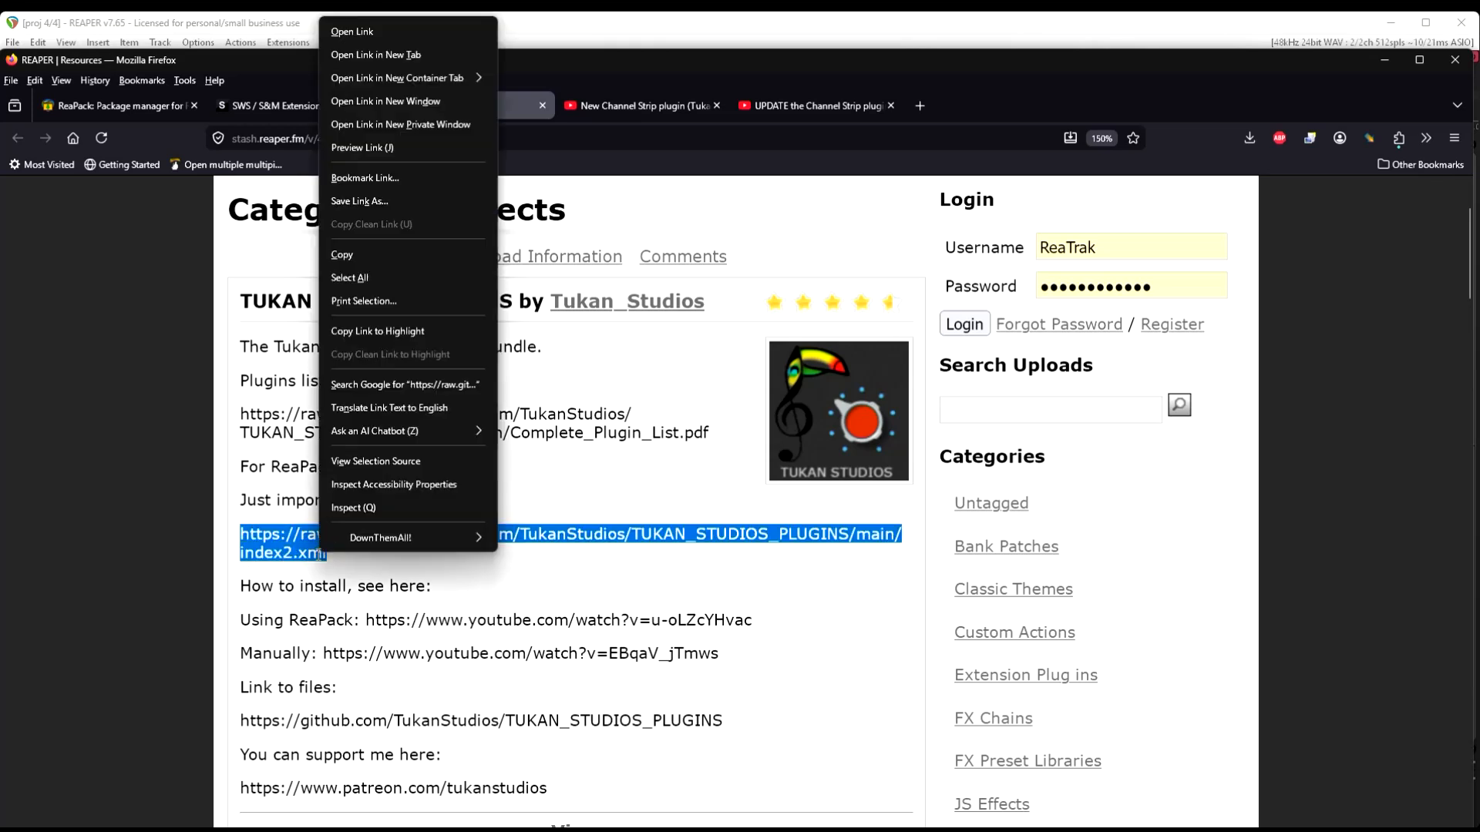
pyautogui.click(349, 254)
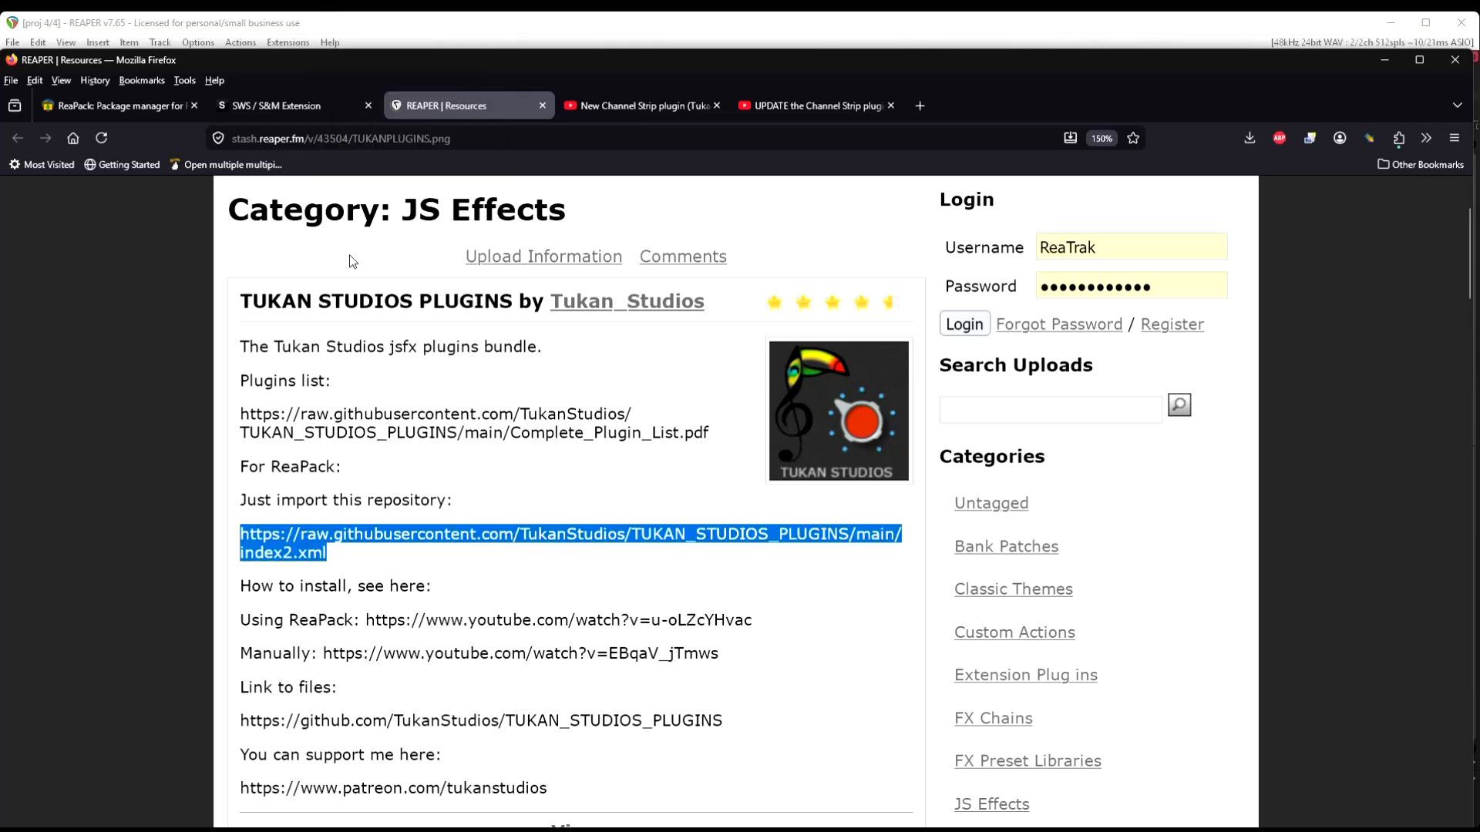
# Switch back to REAPER and import the copied Tukan Studios index2.xml repository URL into ReaPack
pyautogui.click(1384, 60)
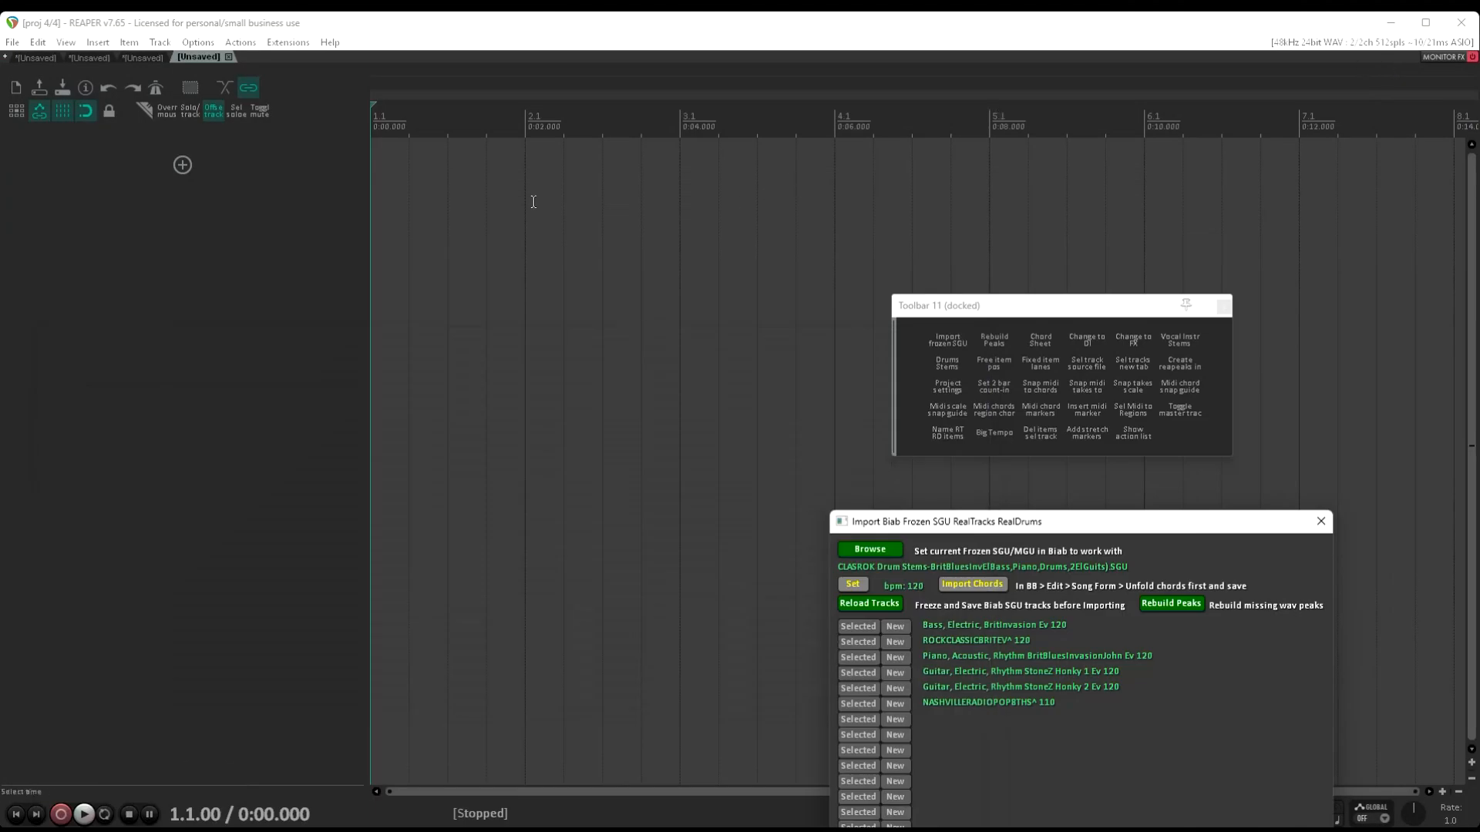
pyautogui.click(283, 44)
pyautogui.moveTo(312, 65)
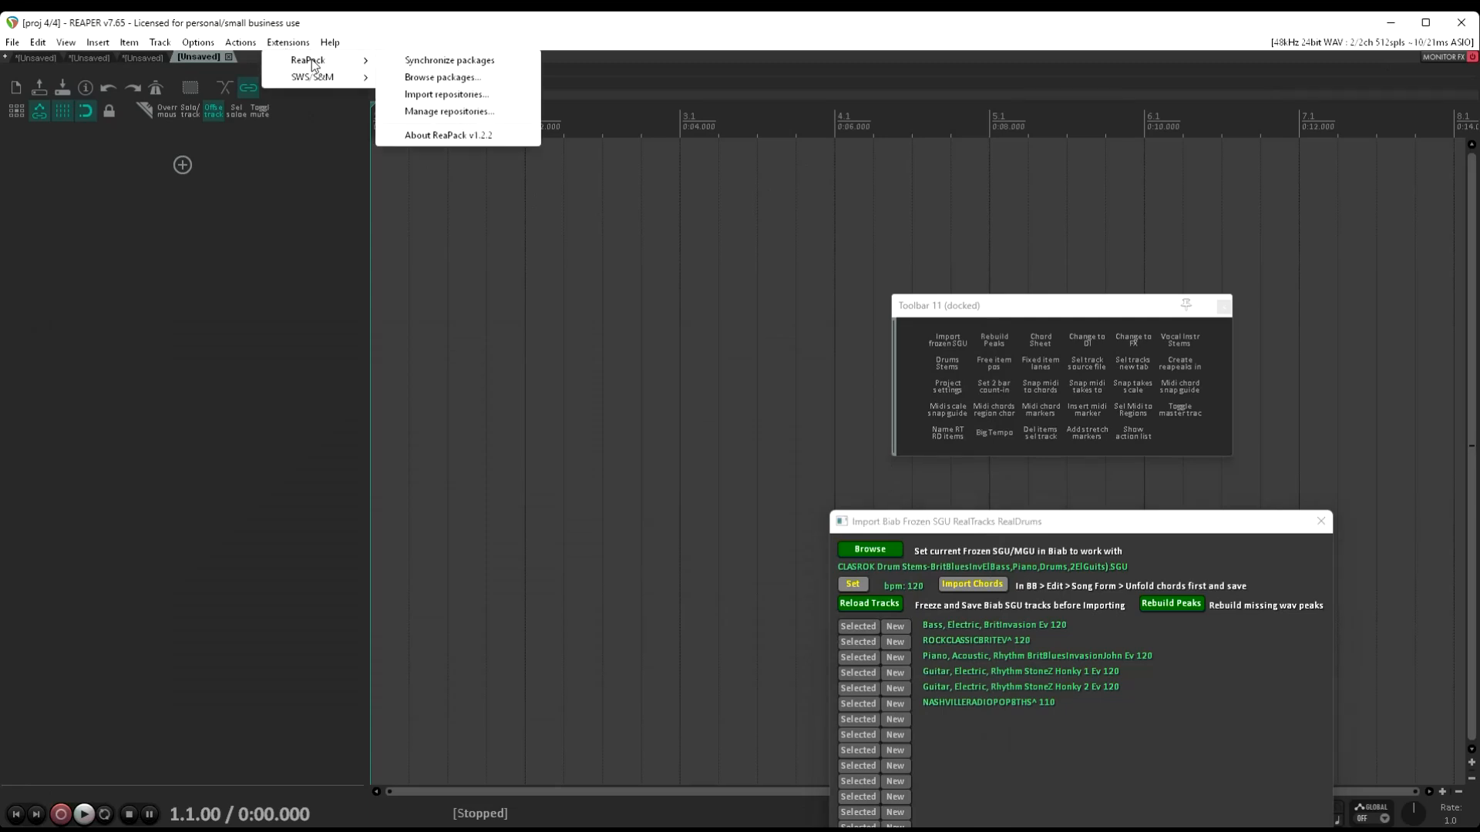
pyautogui.click(451, 95)
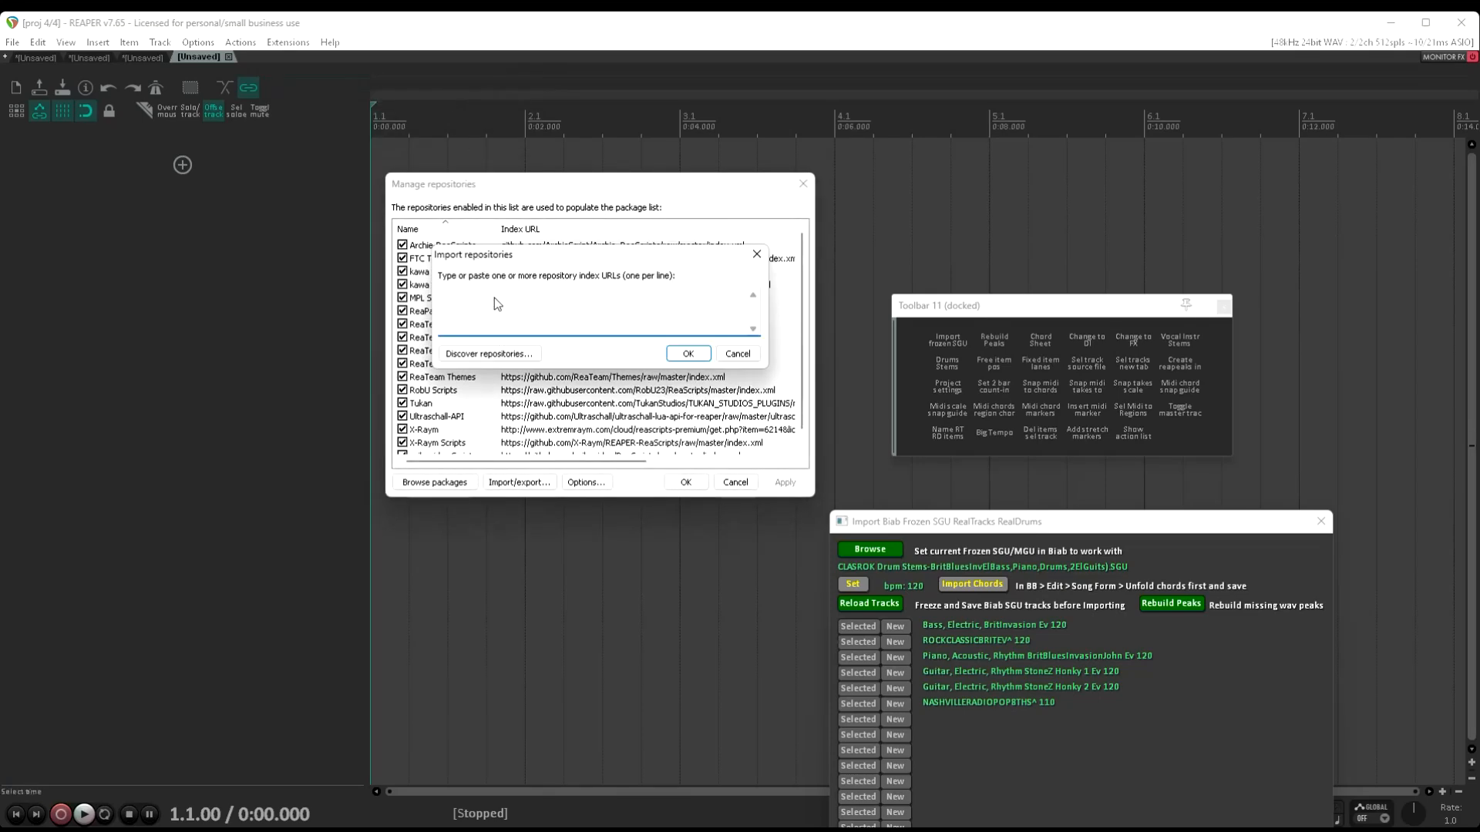
pyautogui.rightClick(484, 302)
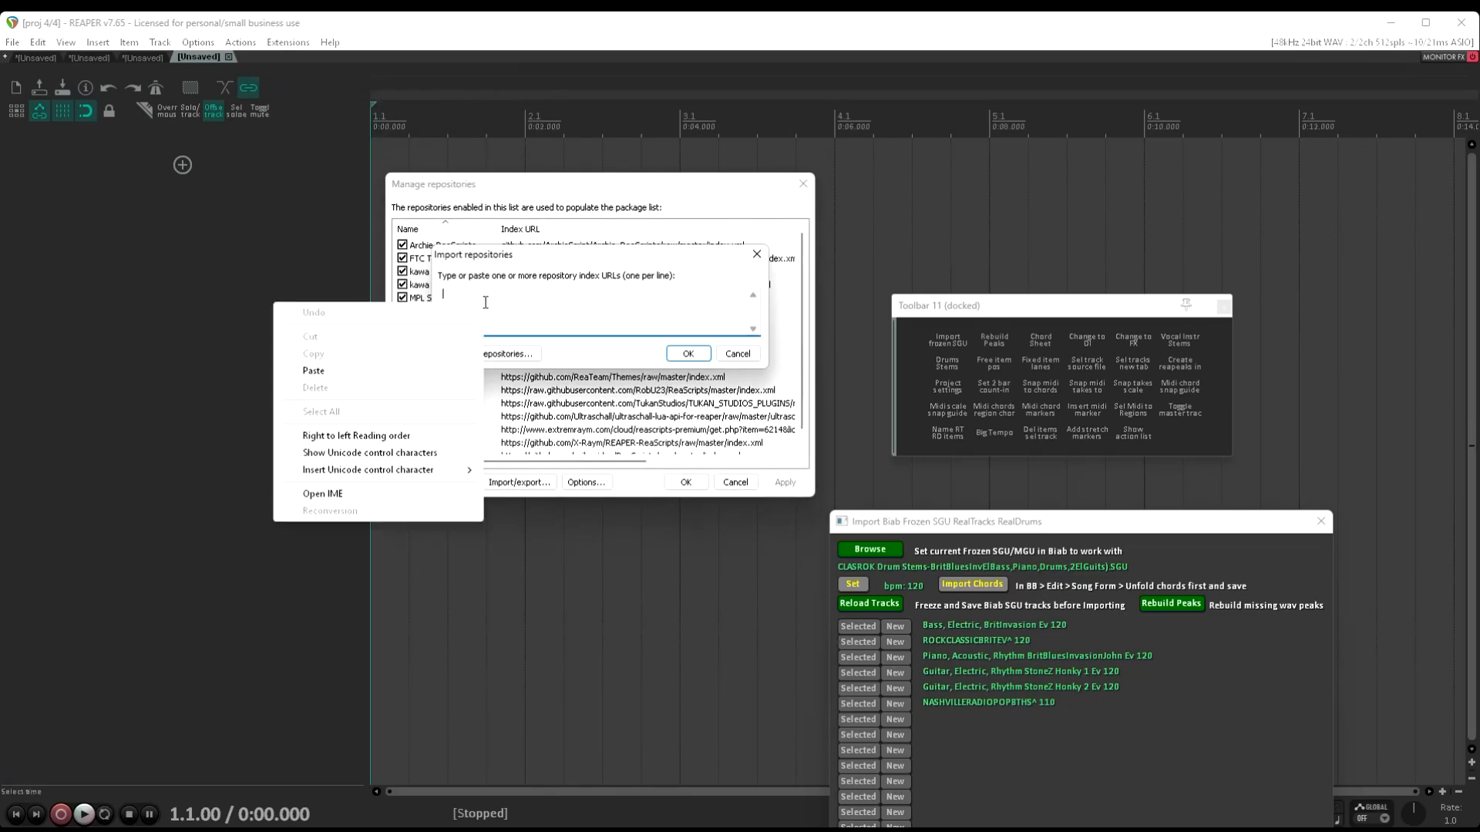
pyautogui.click(313, 372)
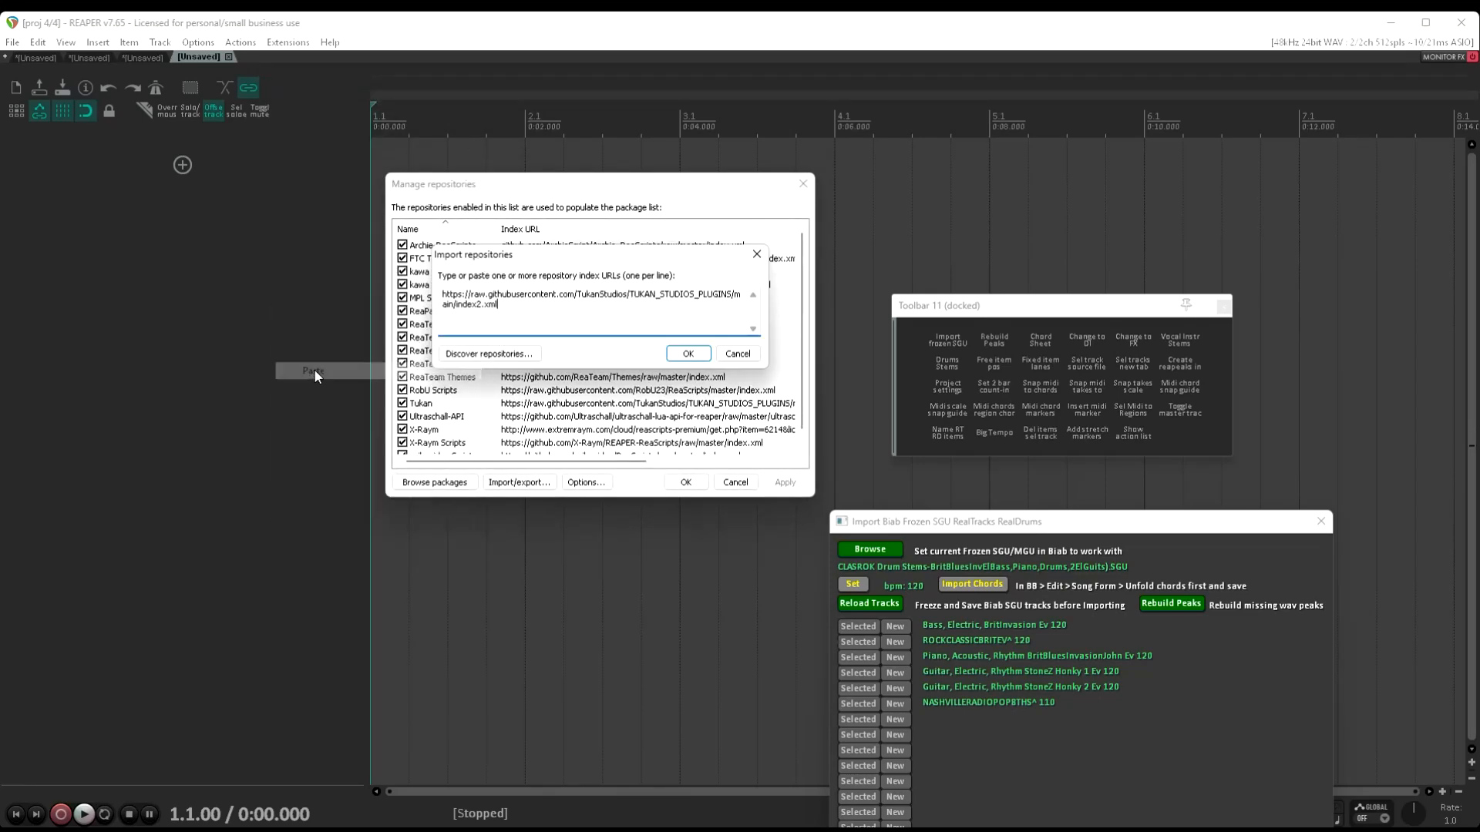
pyautogui.click(688, 354)
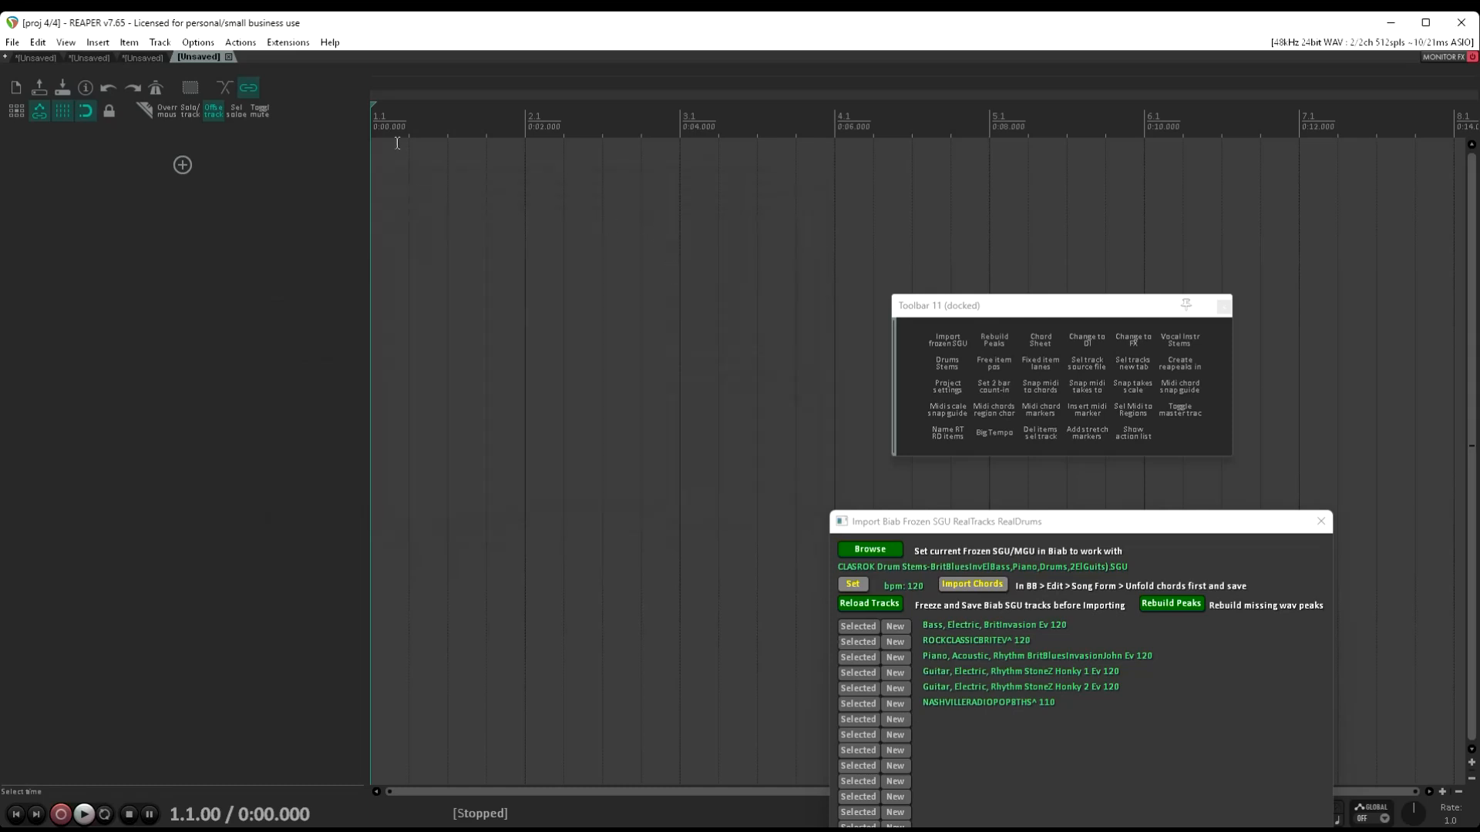
# Open ReaPack's package browser and filter the packages by "Tukan"
pyautogui.click(287, 42)
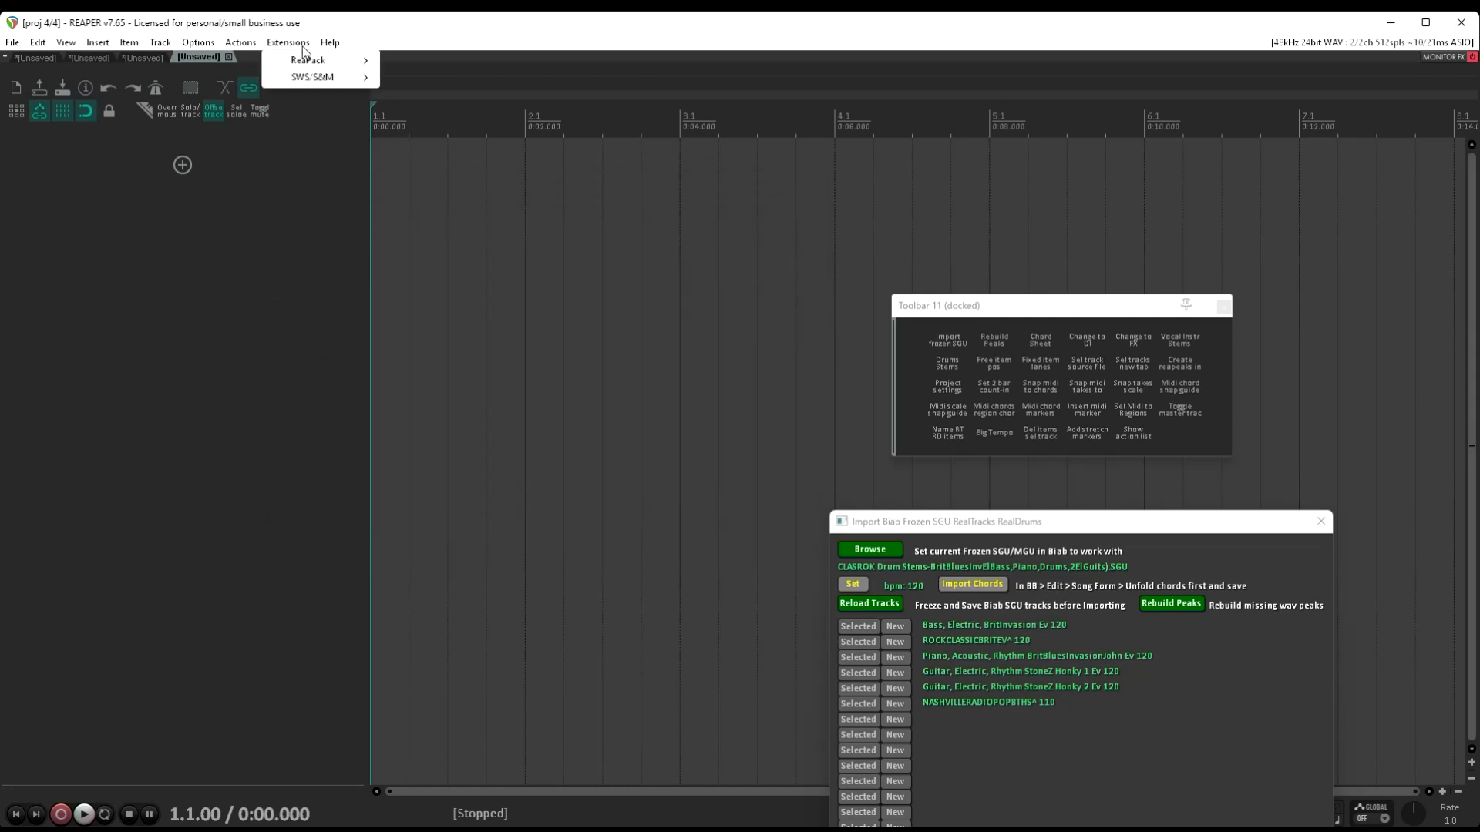
pyautogui.moveTo(321, 57)
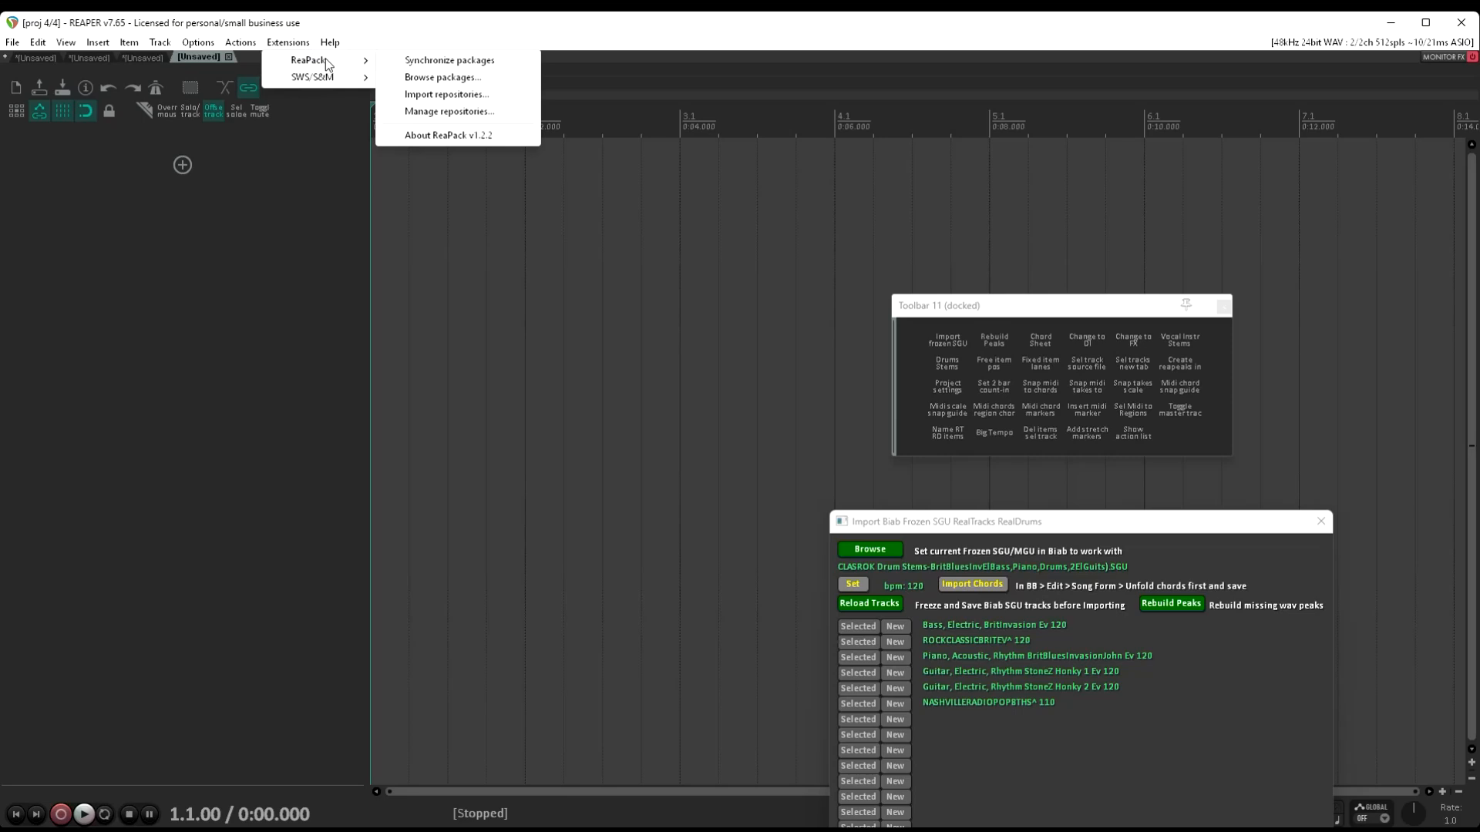
pyautogui.click(442, 78)
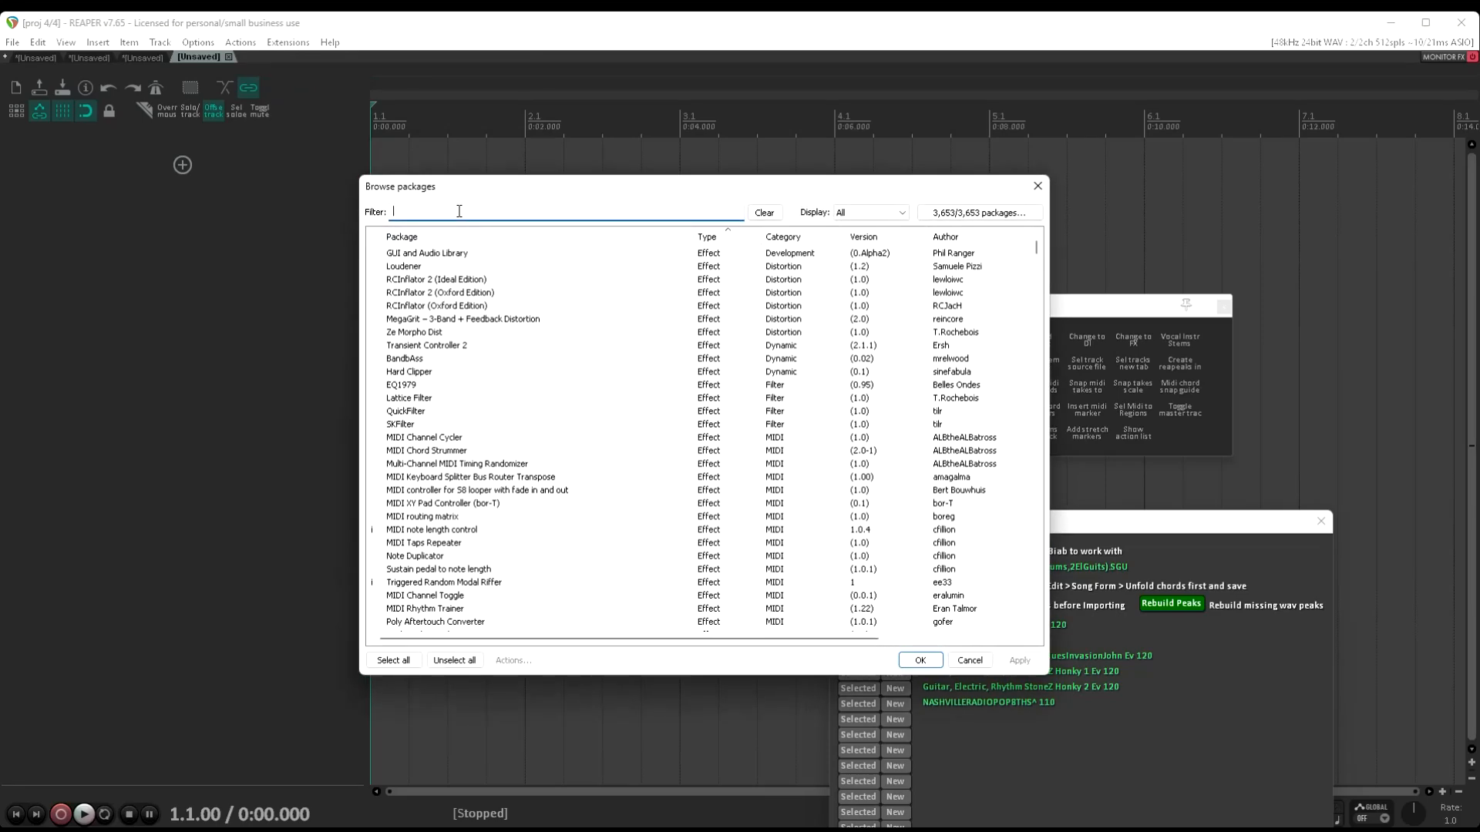
pyautogui.click(501, 210)
pyautogui.write('Tukan')
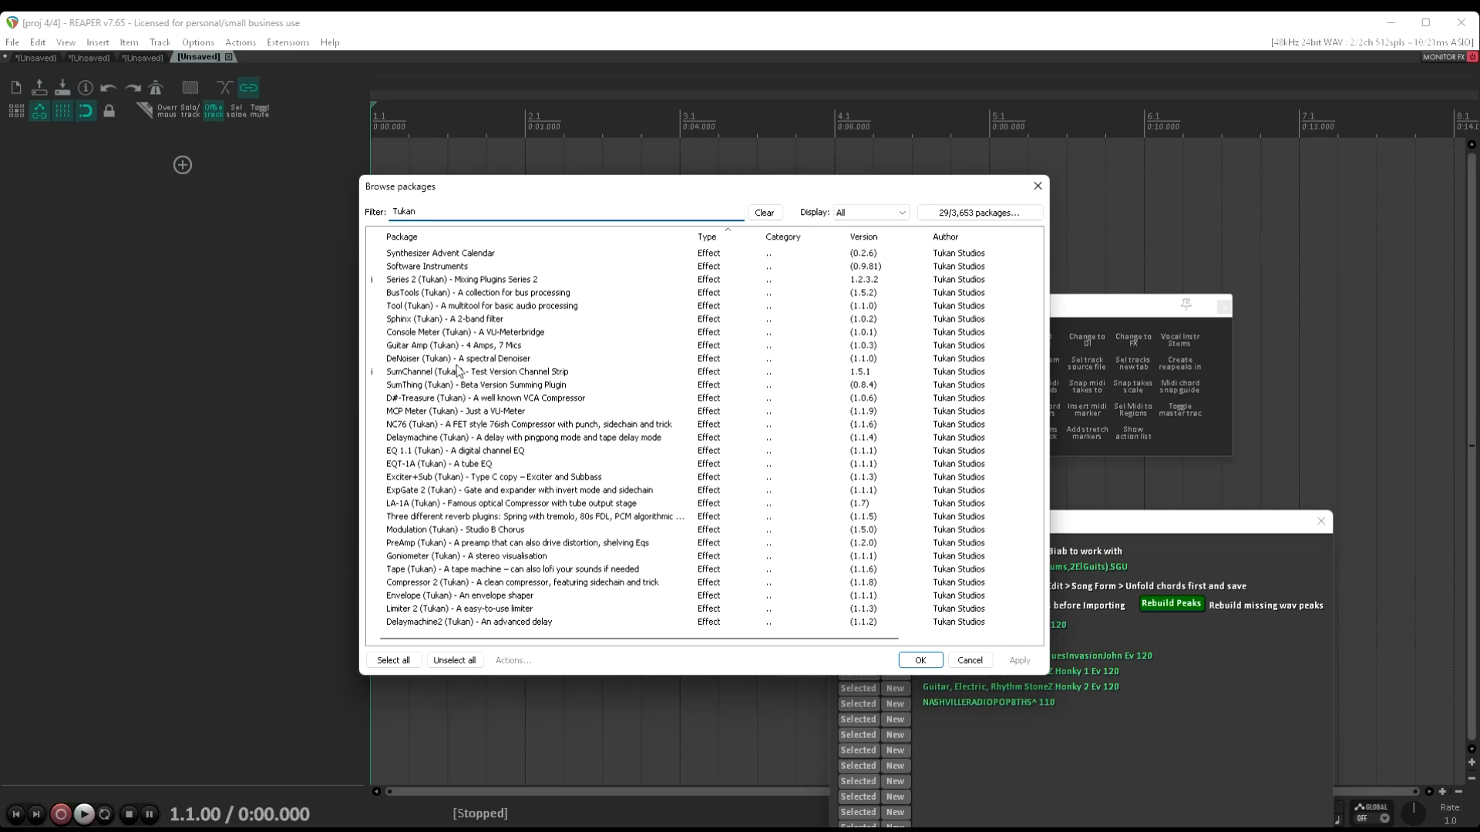
# Check the install and version options of the Series 2 (Tukan) mixing plugins package, leaving it as is, and close the package browser
pyautogui.click(493, 280)
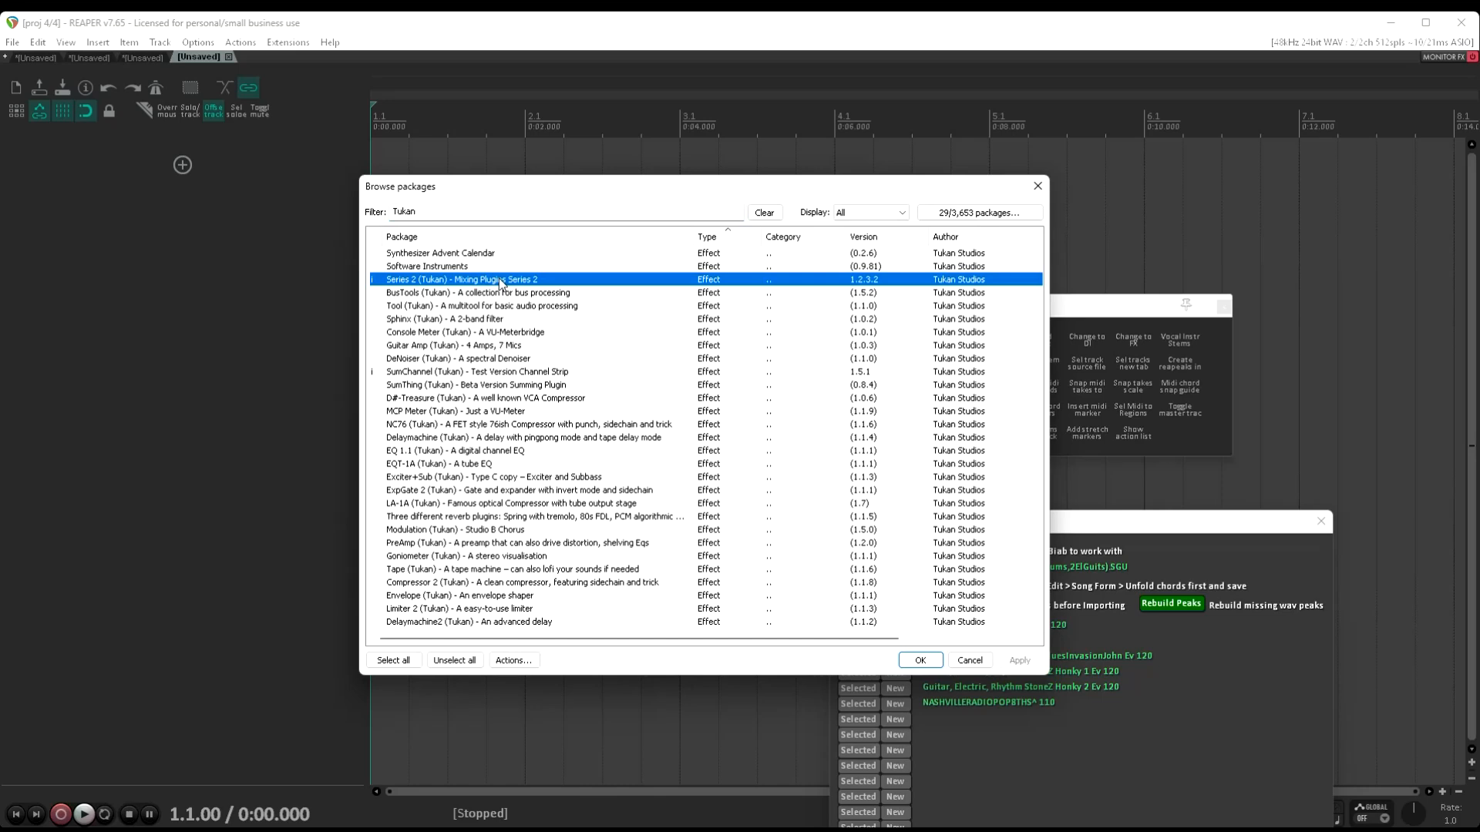
pyautogui.rightClick(499, 282)
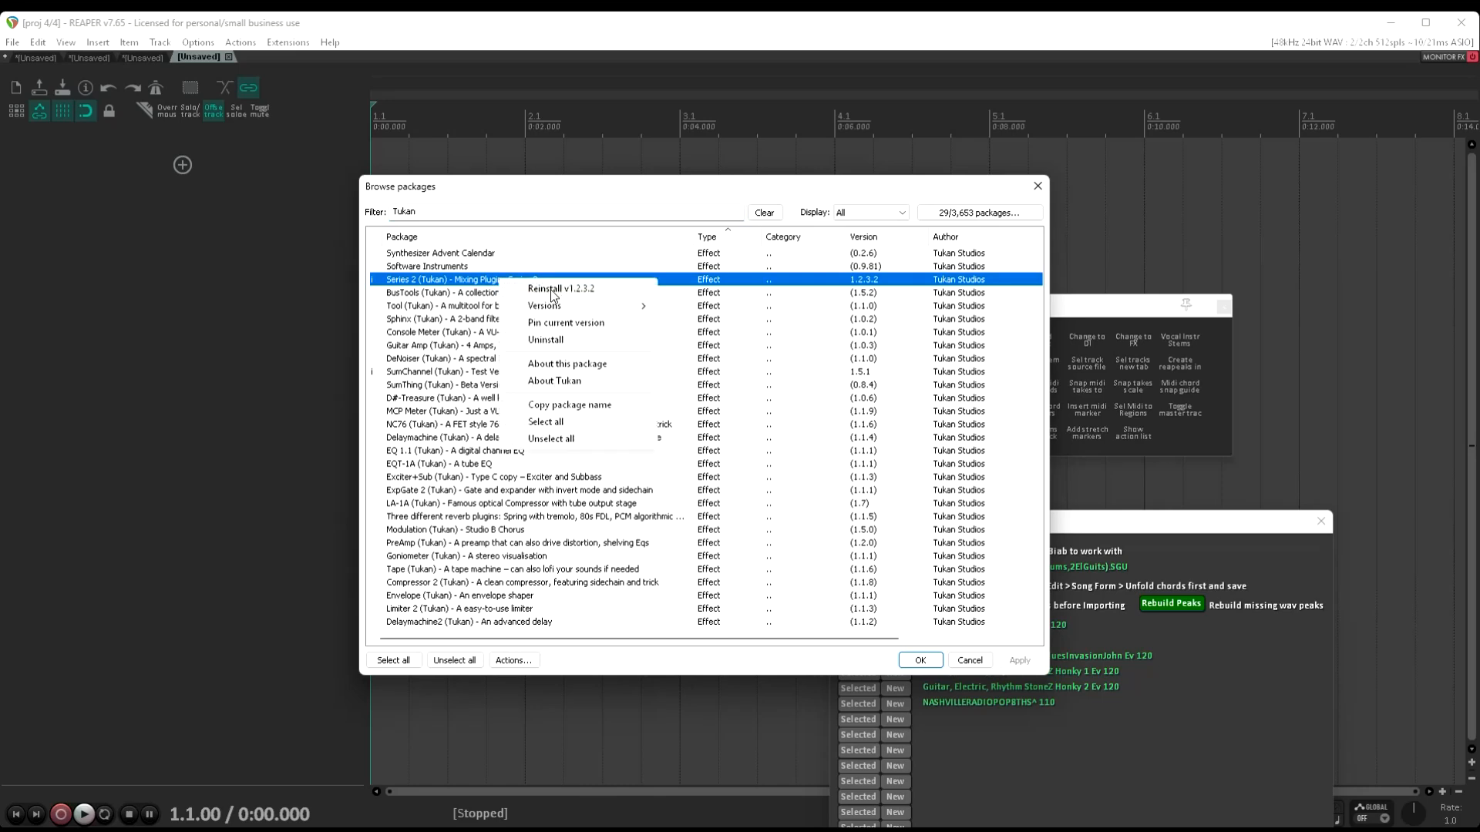
pyautogui.moveTo(561, 307)
pyautogui.click(544, 193)
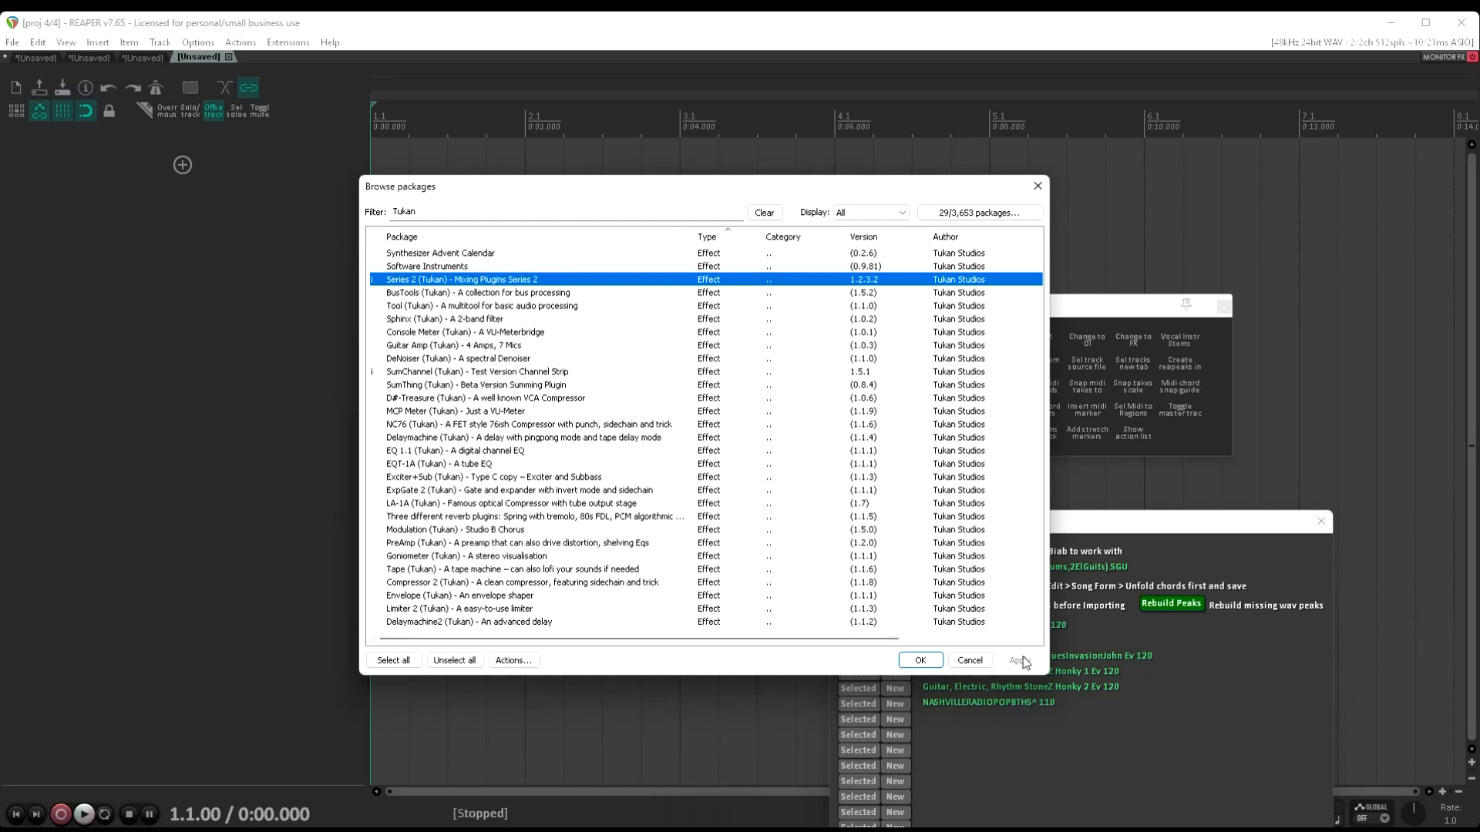
pyautogui.click(1029, 185)
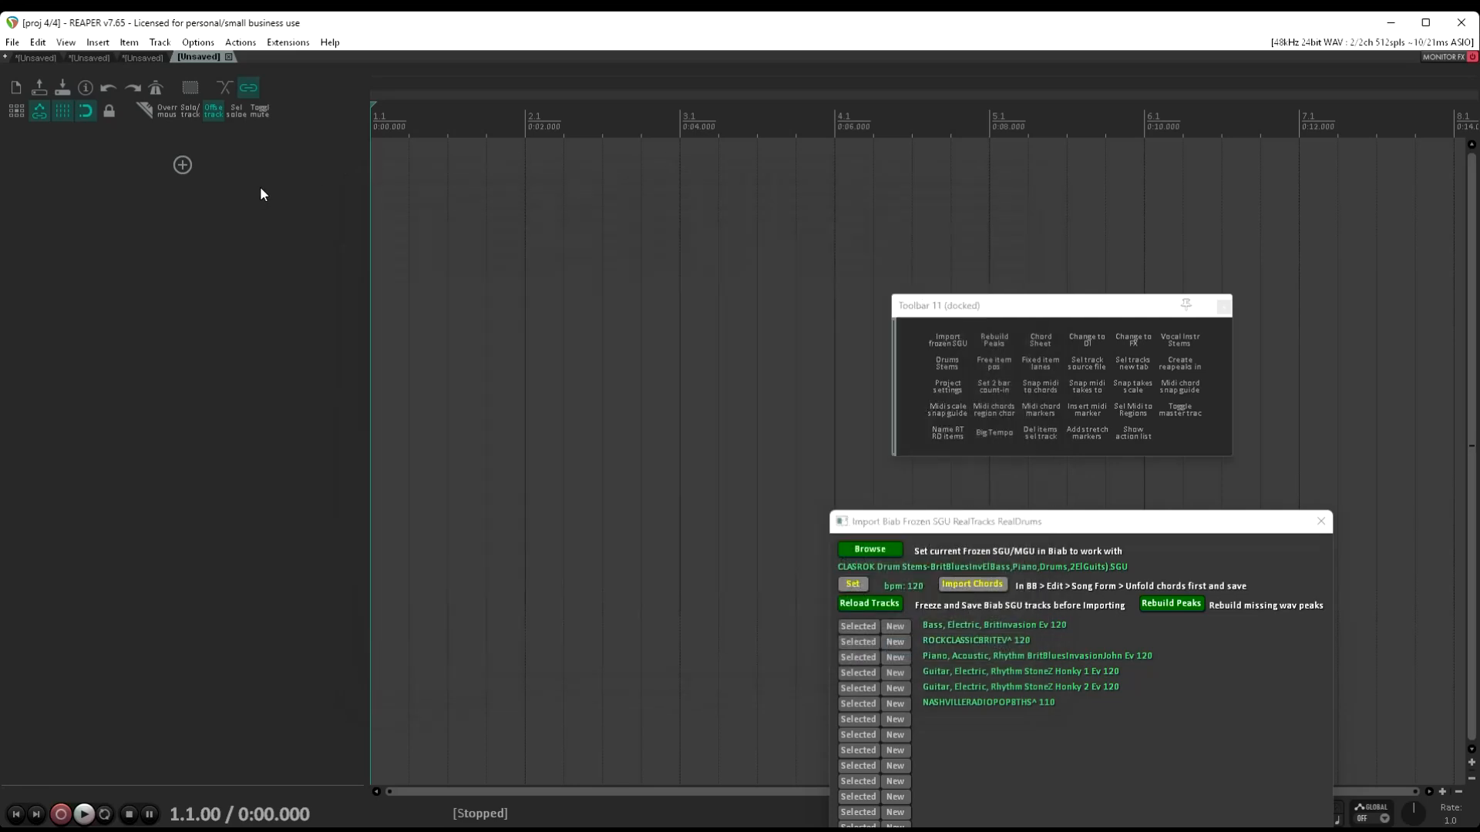
# Add a new track, insert JS: Inline Channel S2 (Tukan) on it and close the plugin window
pyautogui.click(183, 164)
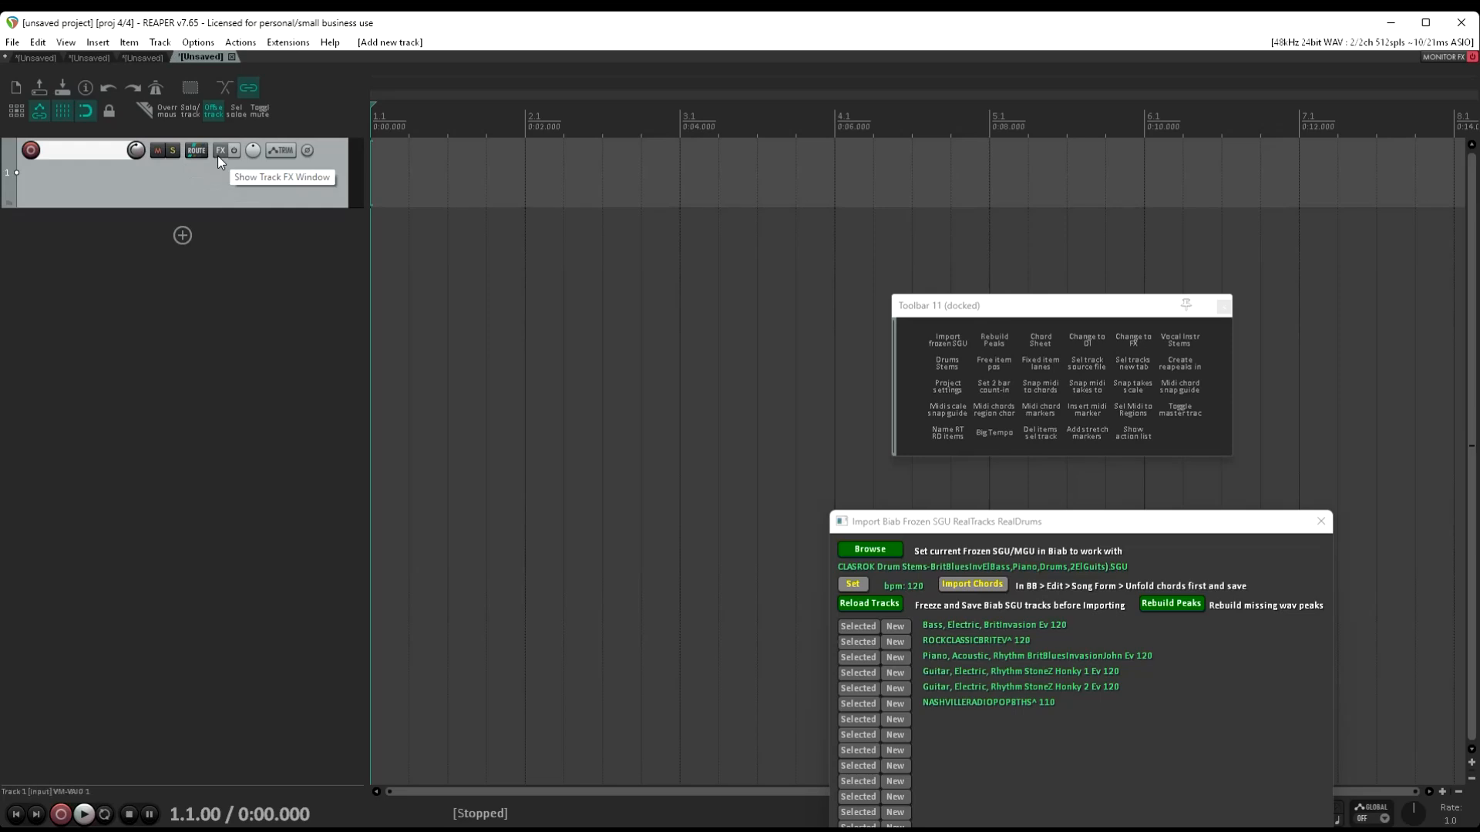
pyautogui.click(218, 153)
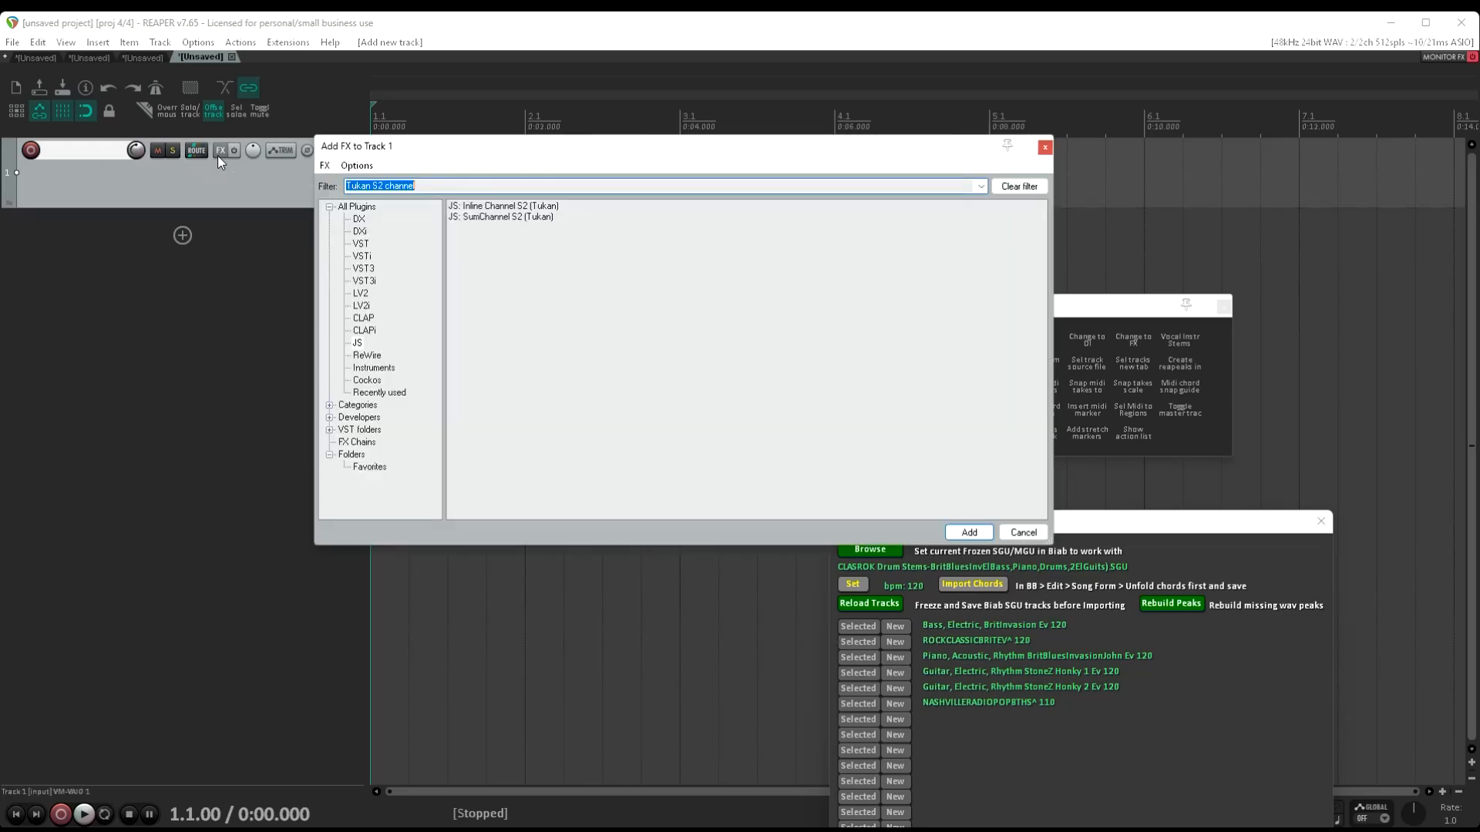
pyautogui.click(378, 186)
pyautogui.click(503, 206)
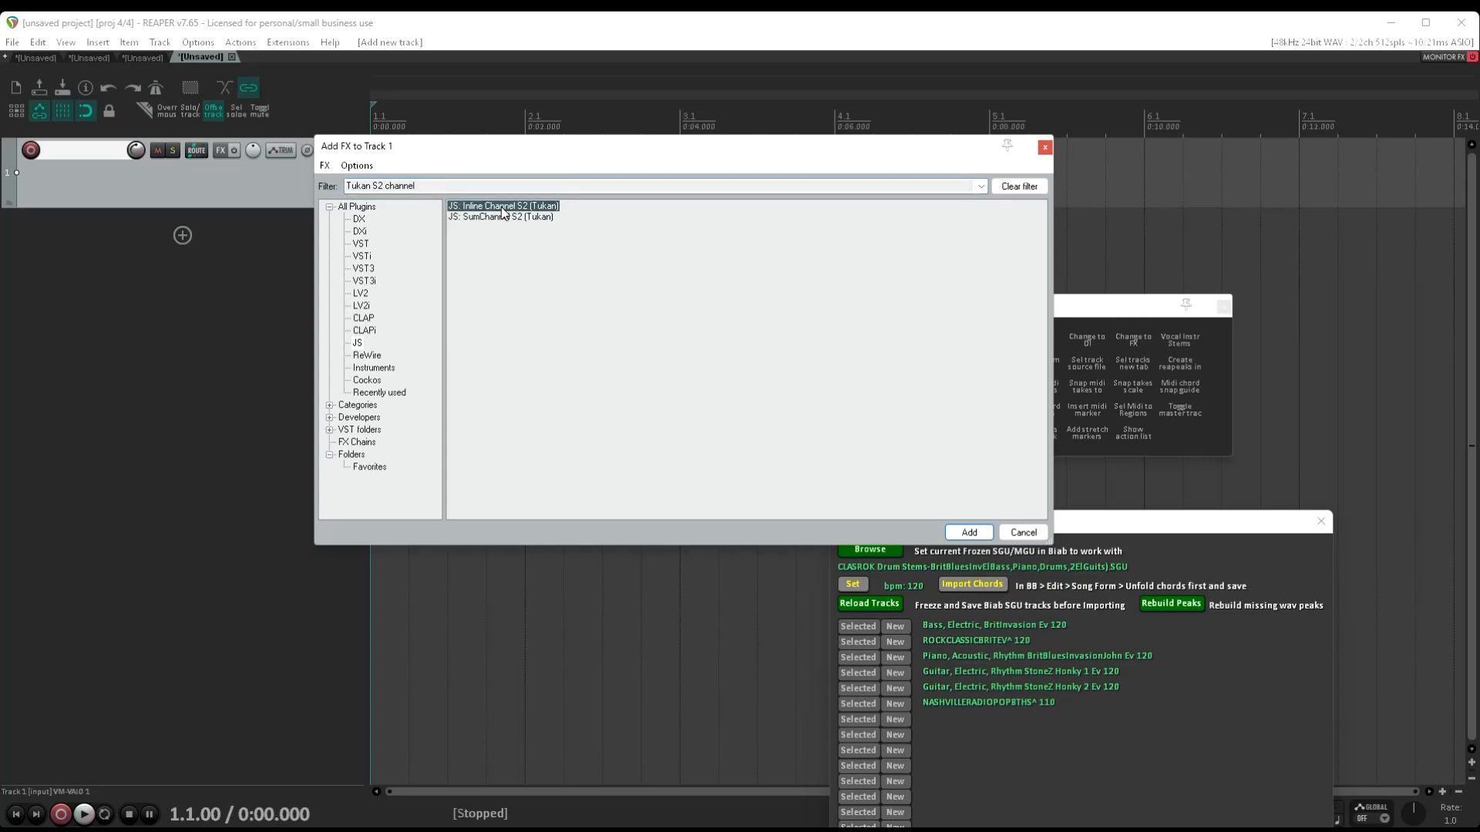
pyautogui.doubleClick(502, 208)
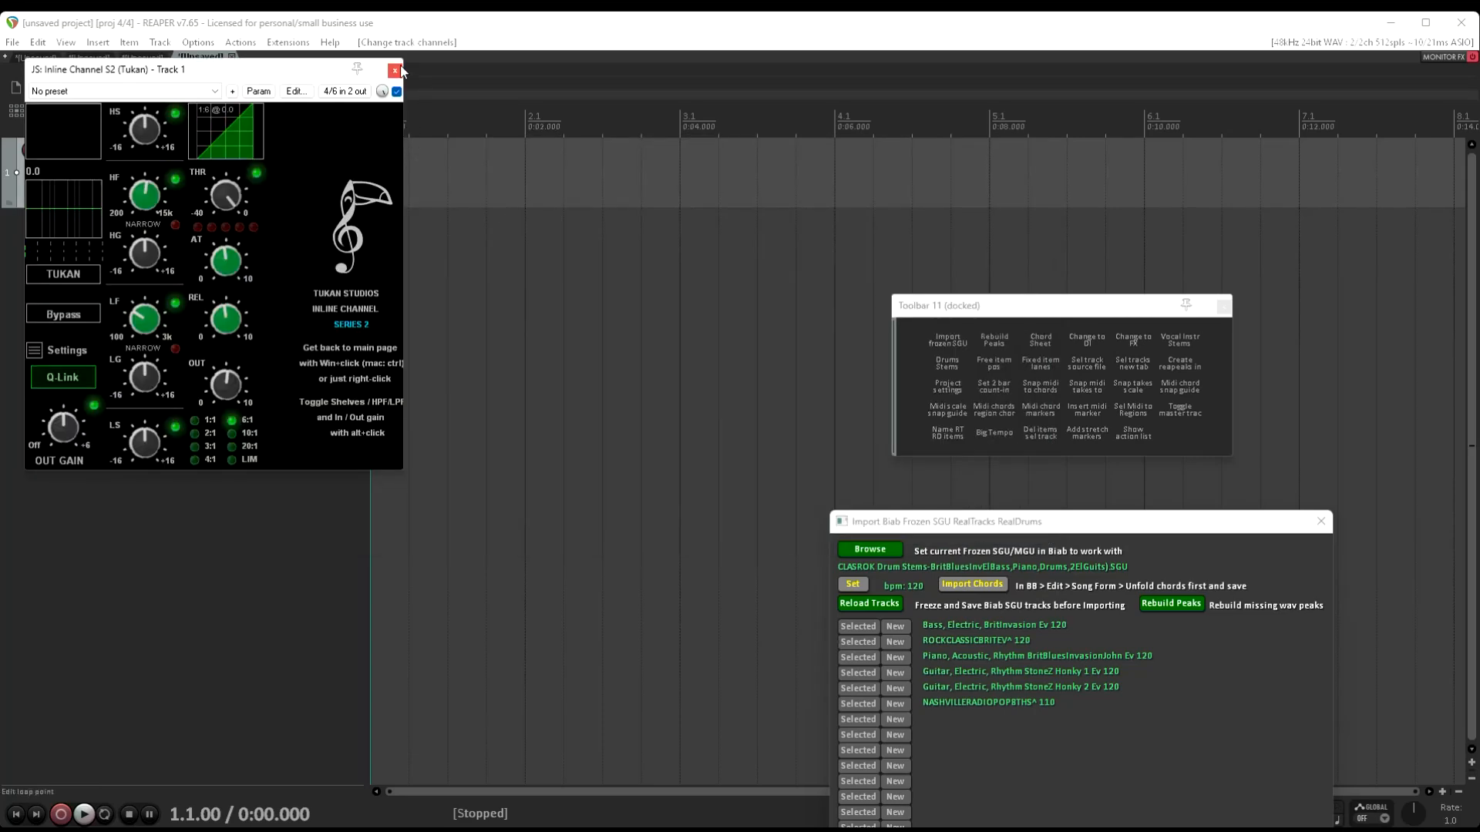
pyautogui.moveTo(321, 72); pyautogui.dragTo(637, 327)
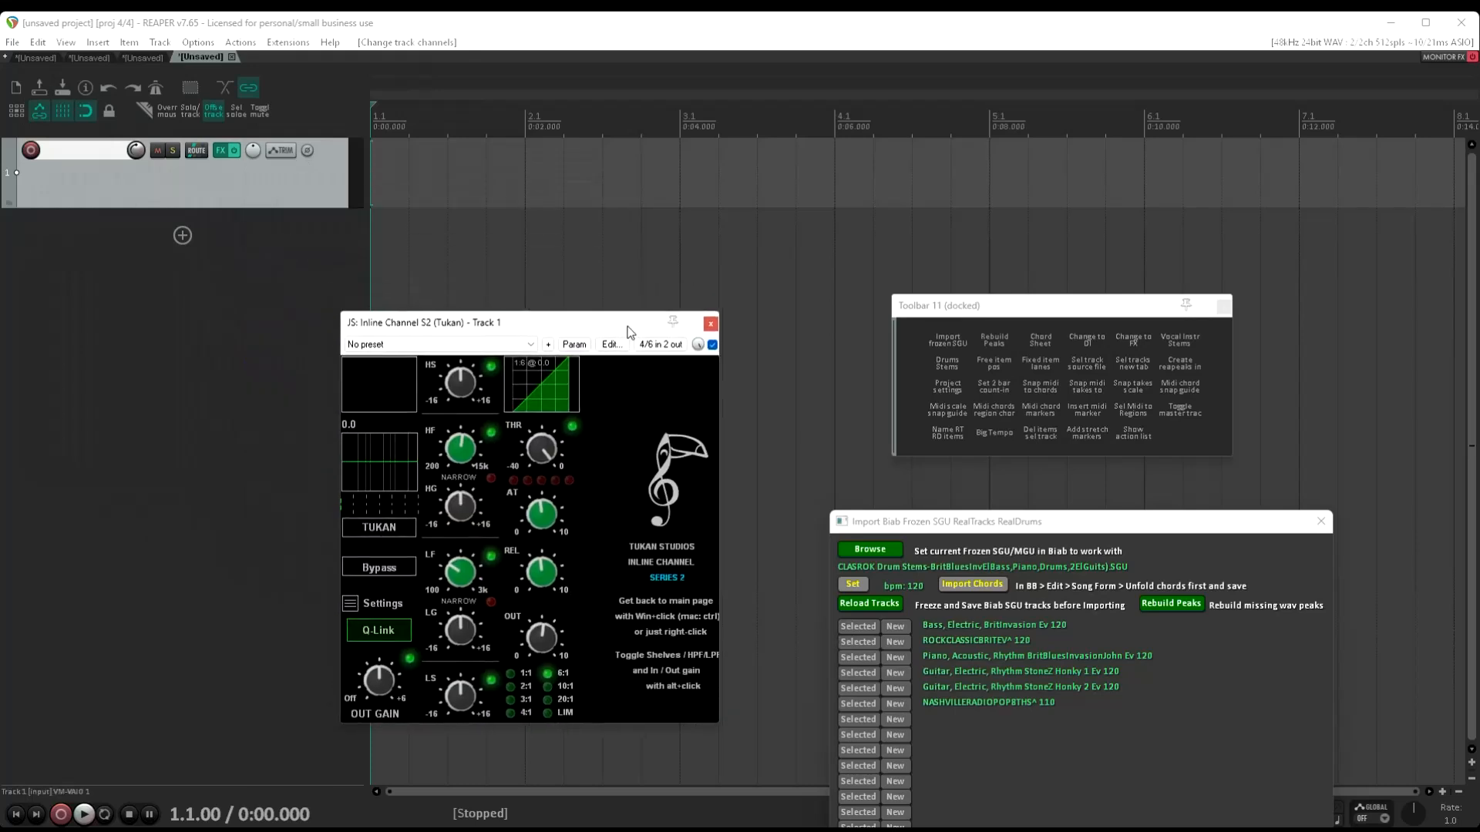
pyautogui.click(709, 324)
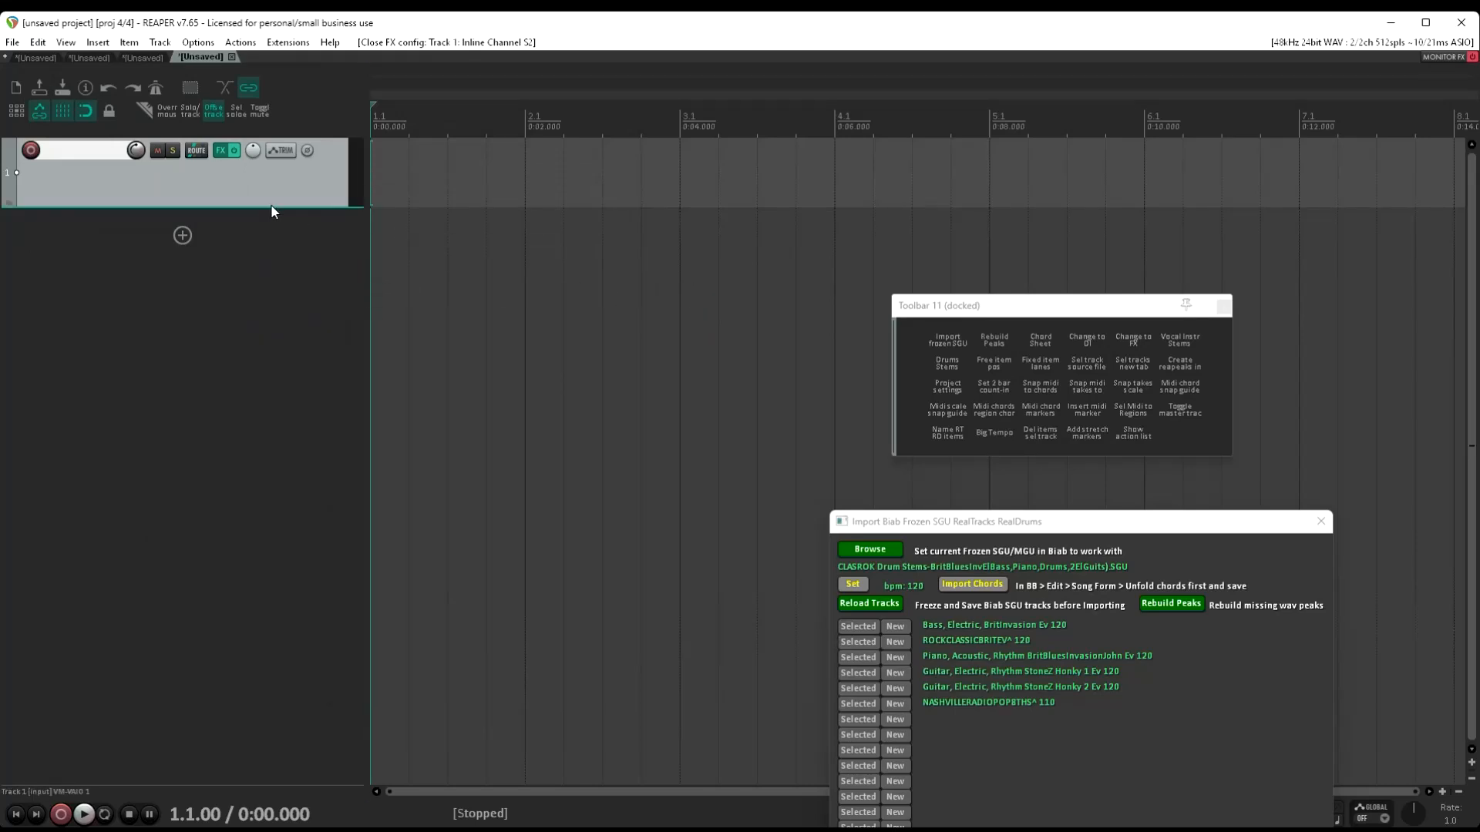
# Start a new project, discarding the current one without saving
pyautogui.click(12, 42)
pyautogui.click(27, 62)
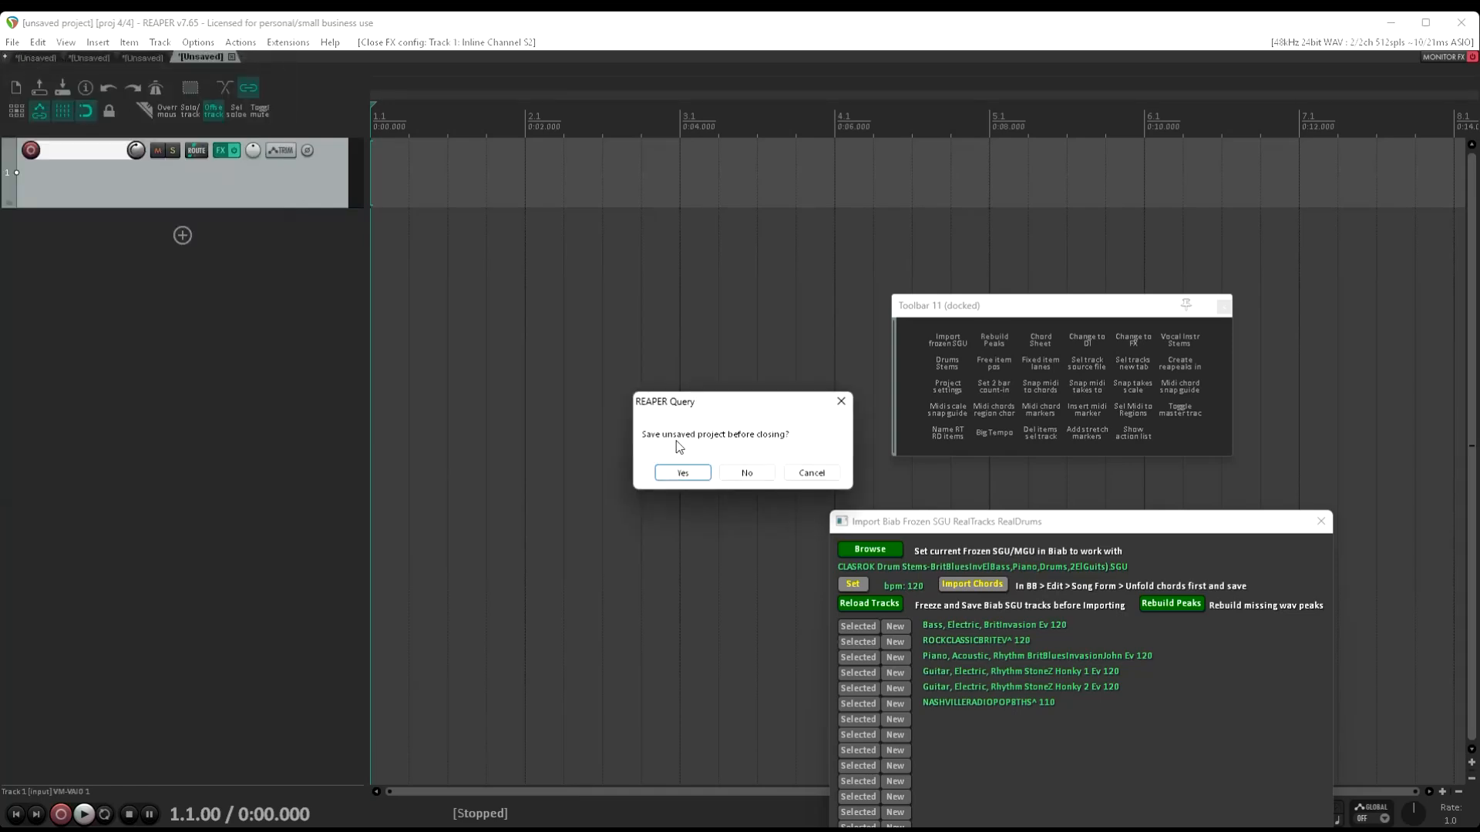
pyautogui.click(746, 471)
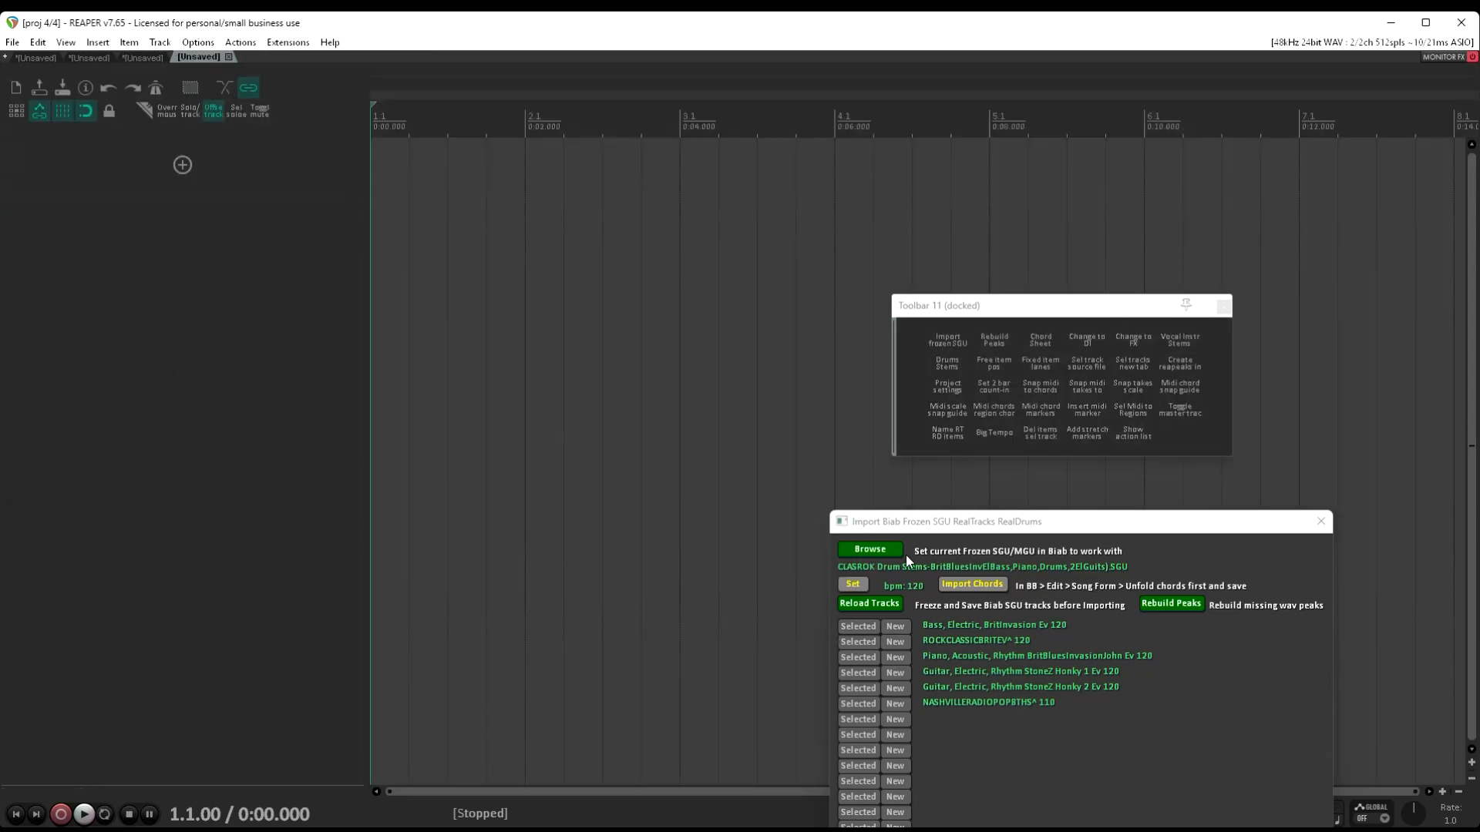
# Load _LAUD Demo - Laud Gospel R&B 2-Part Vocals.SGU from the Stems folder in Biab Songs into the frozen SGU importer
pyautogui.click(885, 552)
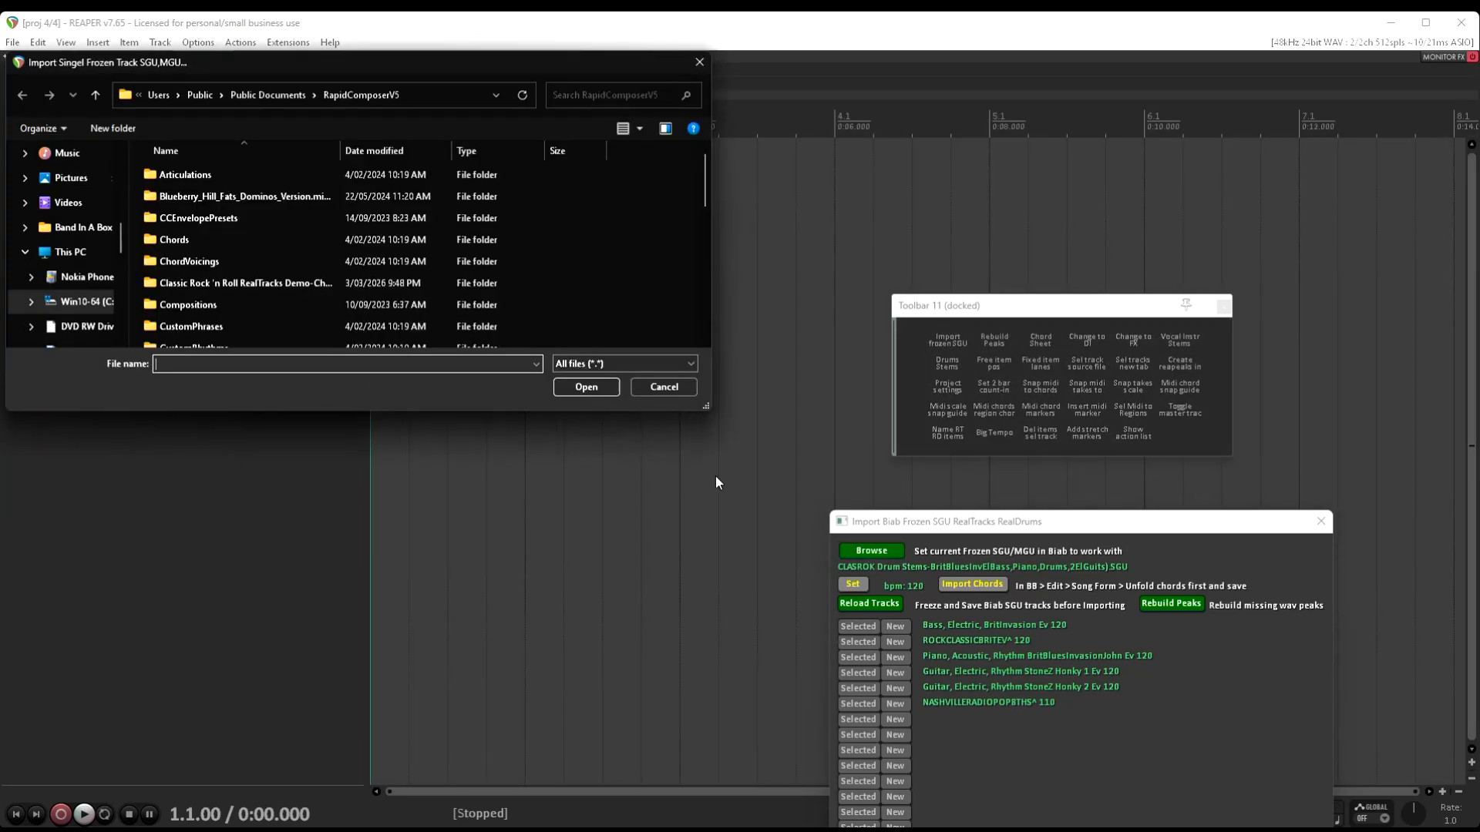
pyautogui.scroll(3, 96, 254)
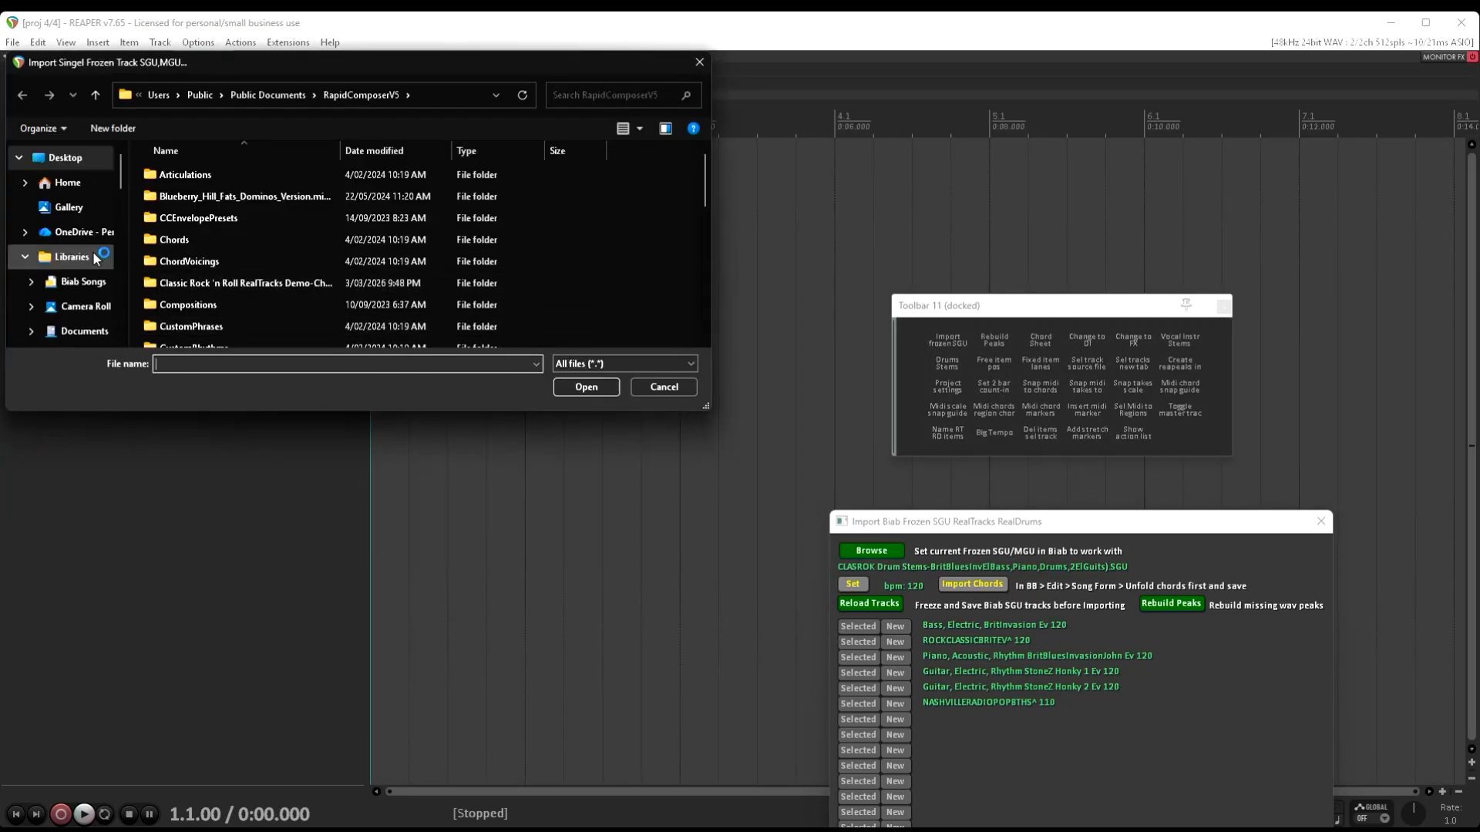
pyautogui.click(81, 282)
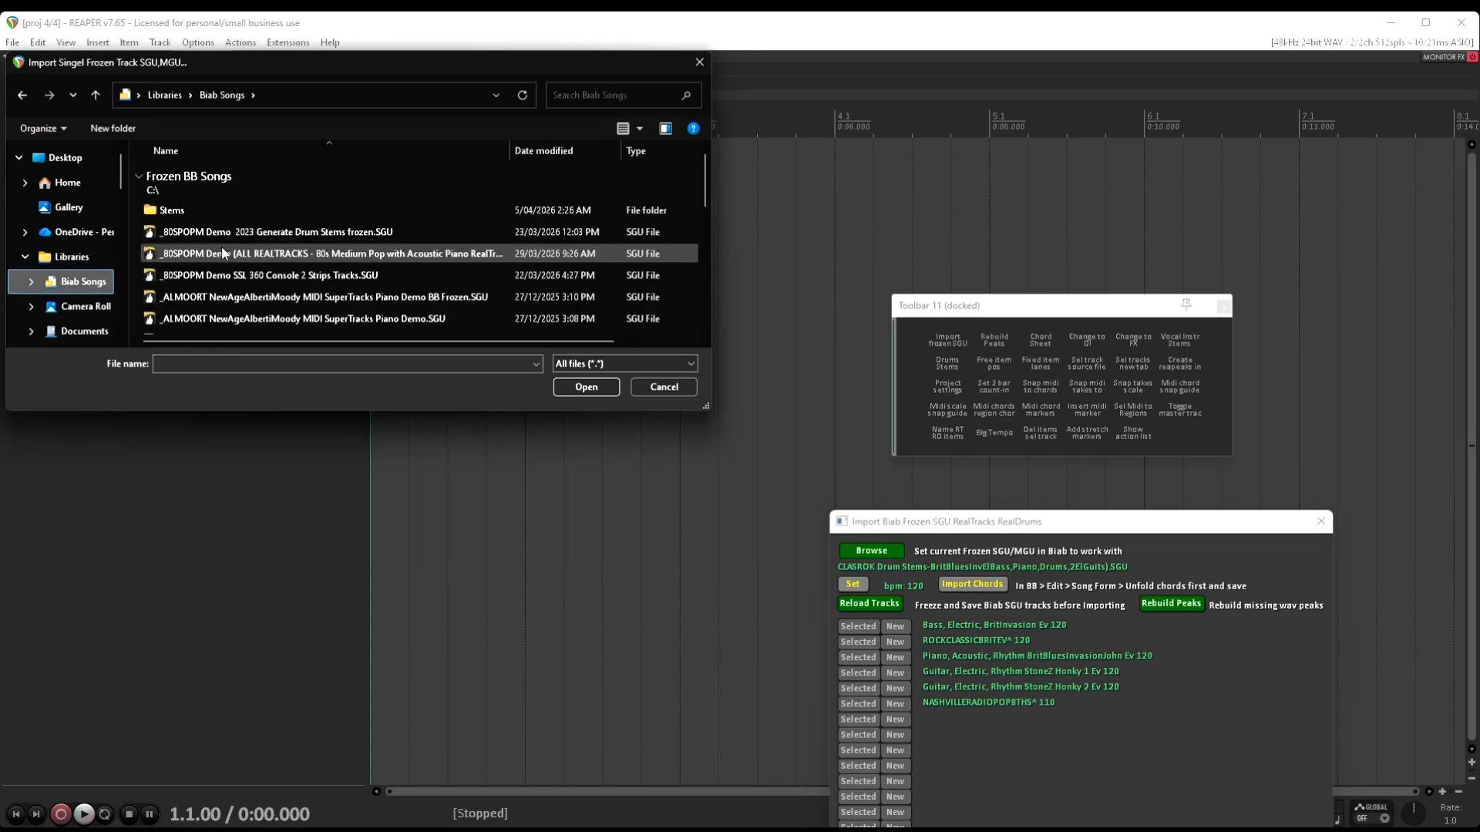
pyautogui.doubleClick(169, 211)
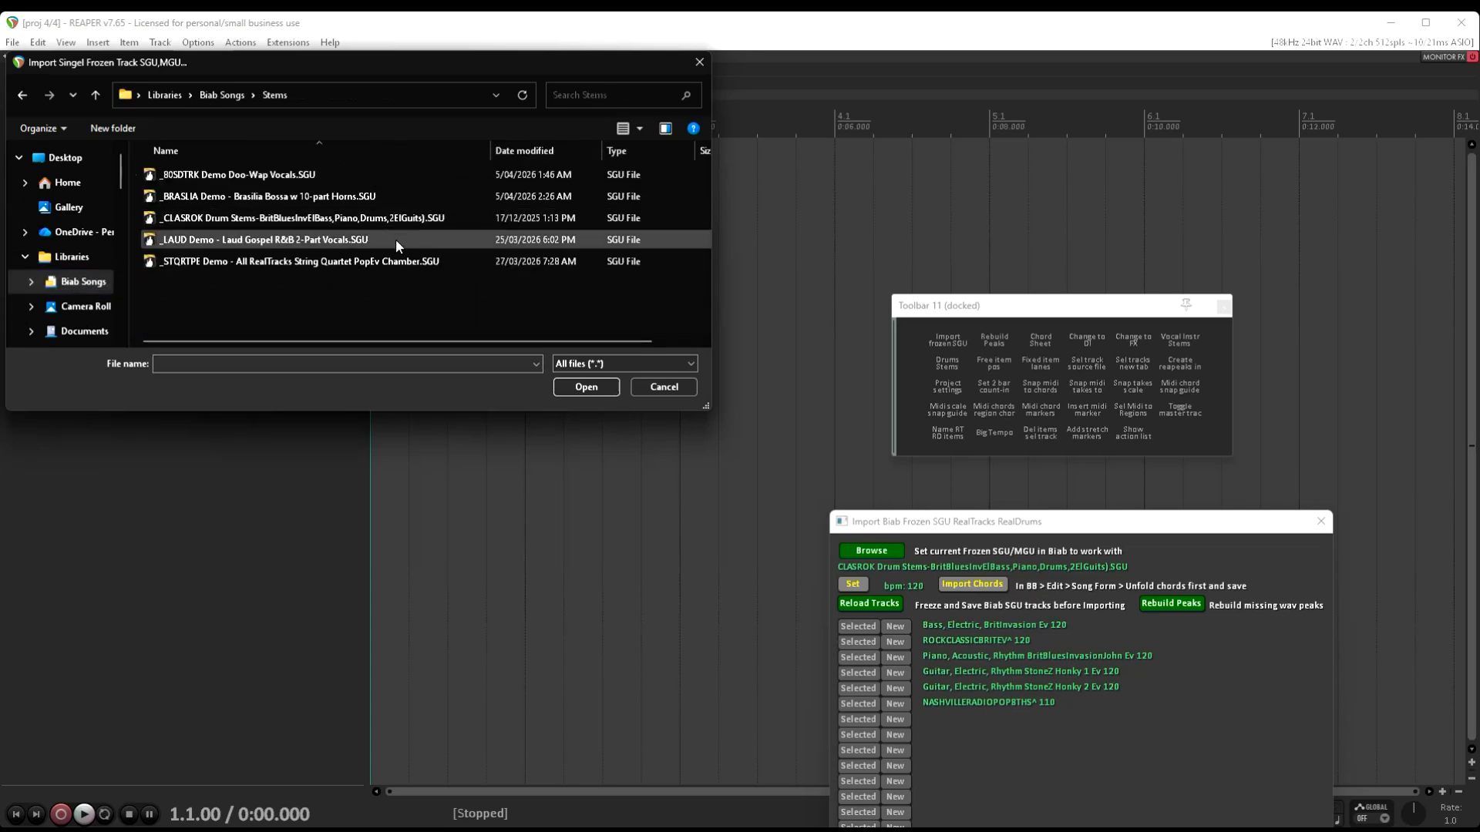
pyautogui.doubleClick(351, 243)
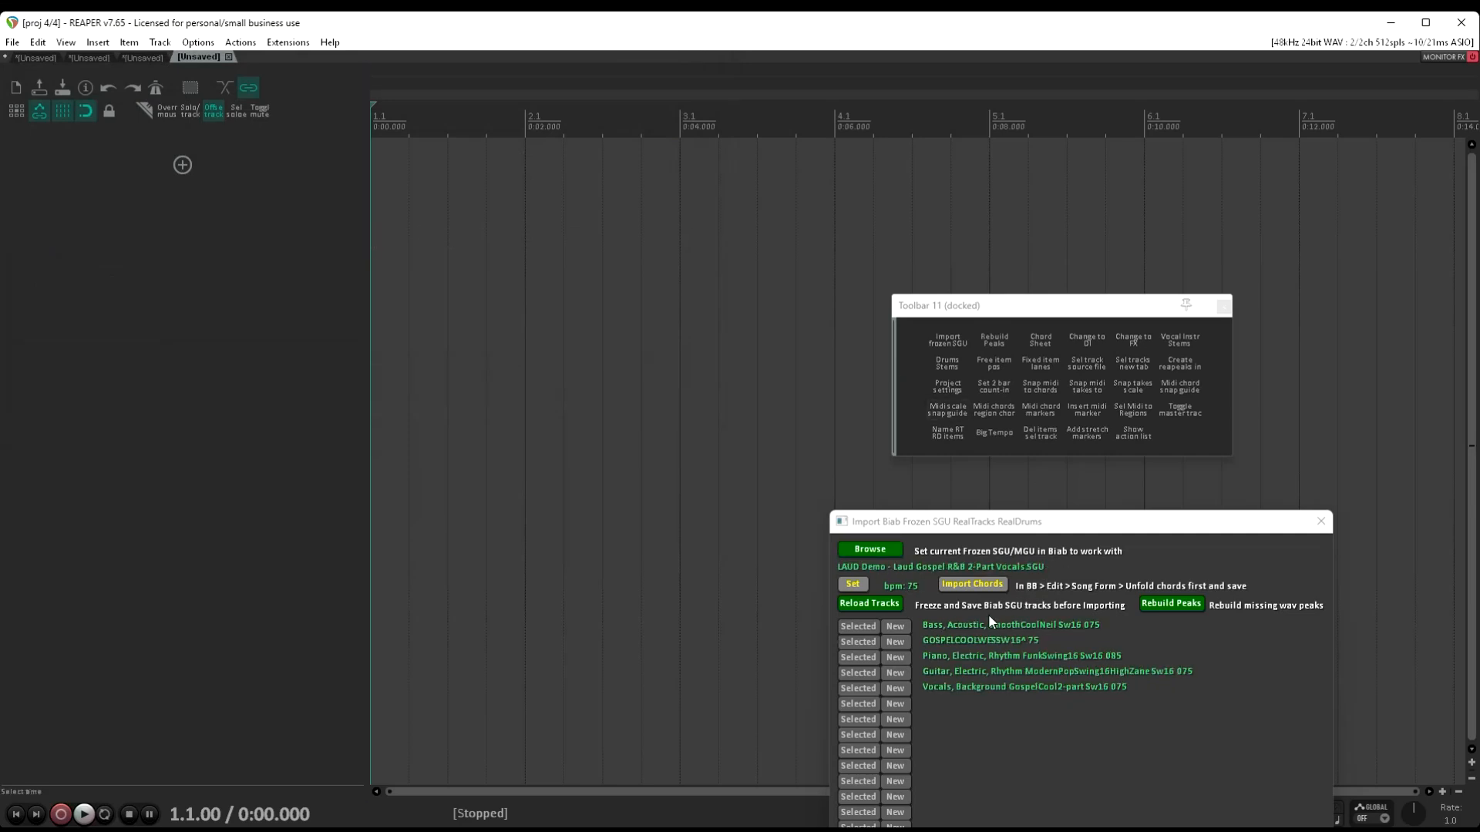
# Import the gospel song's chords in 4/4 and bring in its GospelCool2-part background vocals on a new track
pyautogui.click(979, 586)
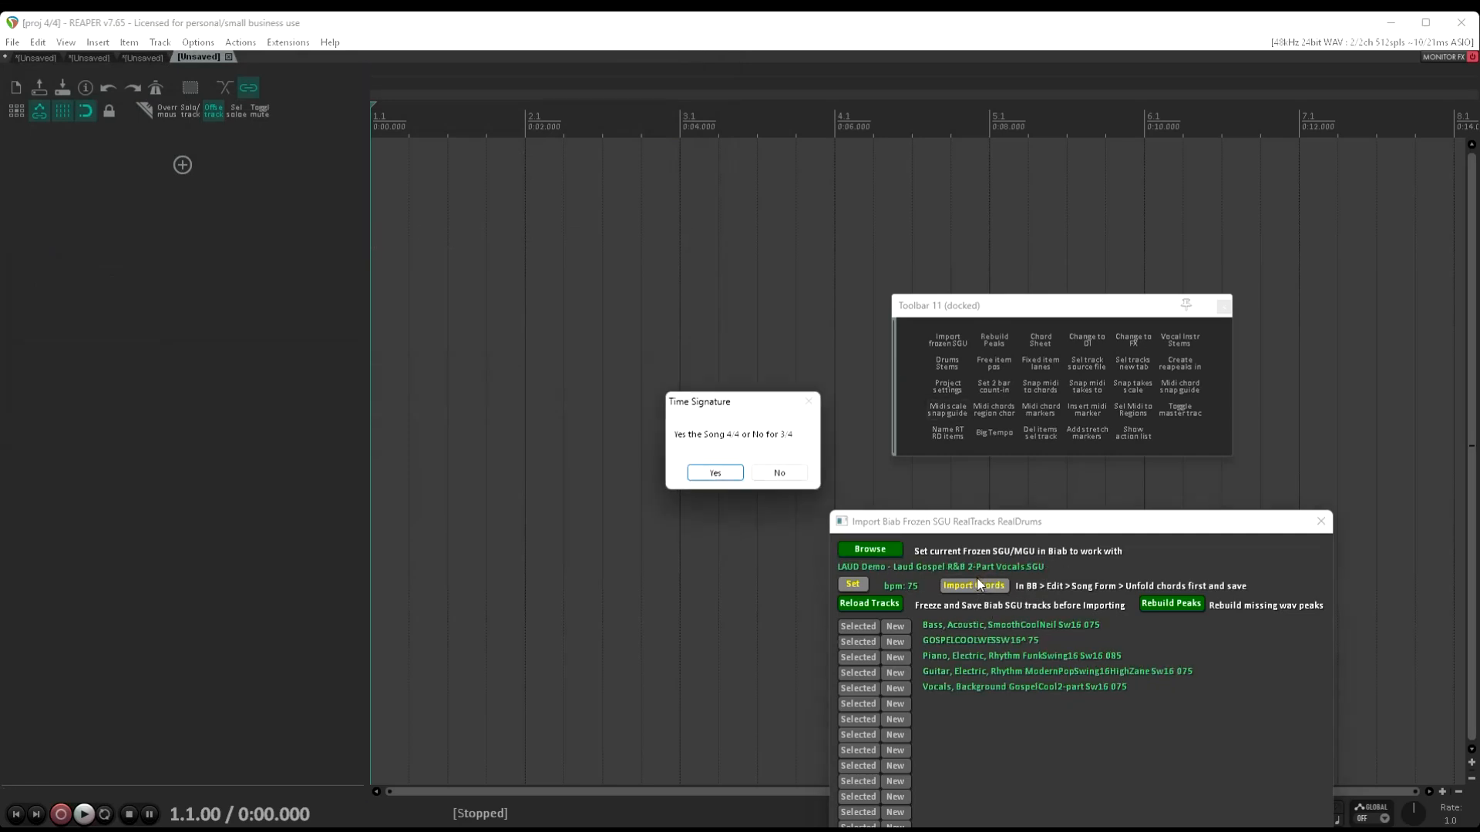
pyautogui.click(700, 470)
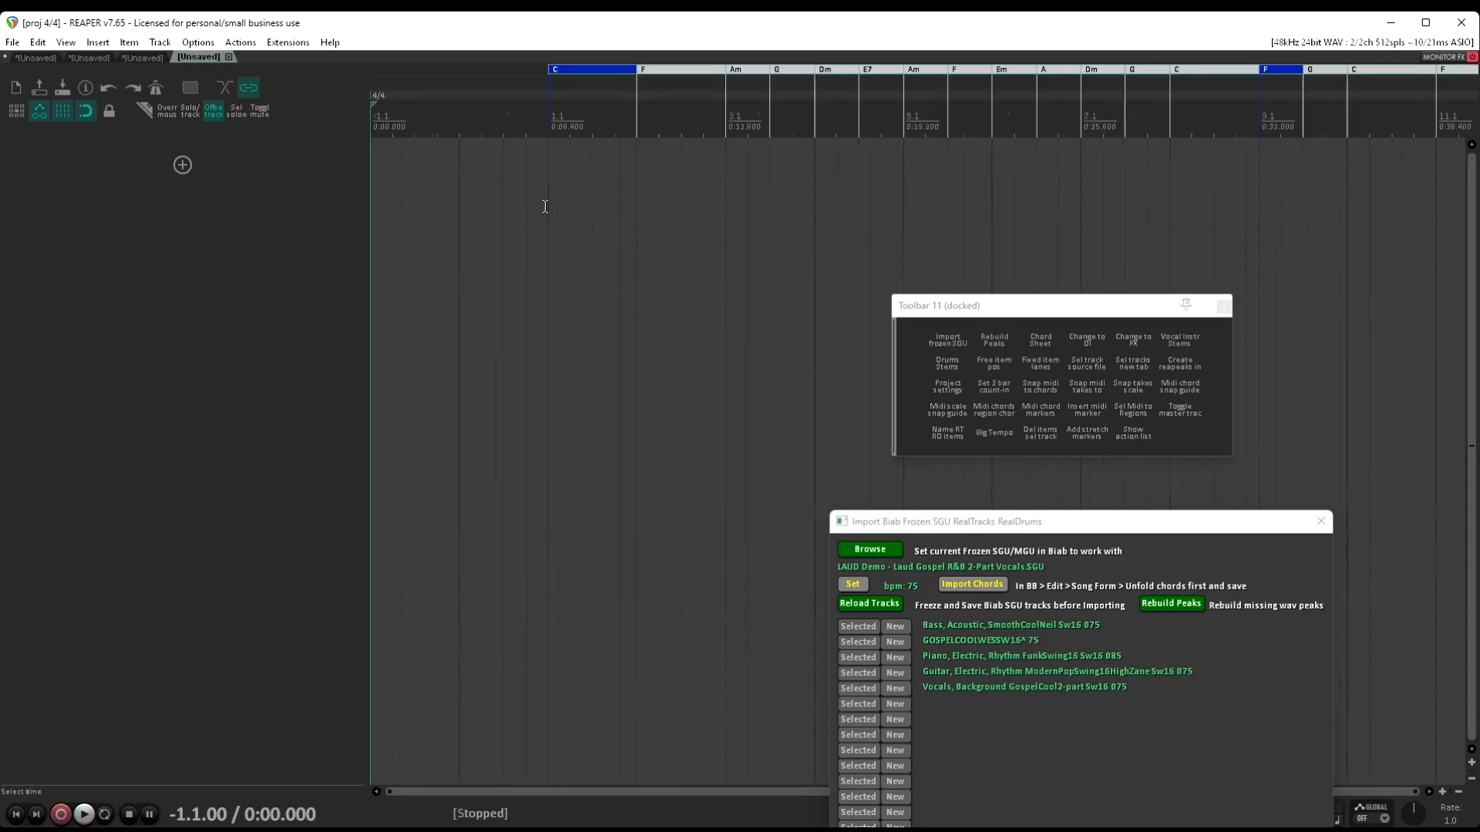
pyautogui.scroll(-2, 541, 200)
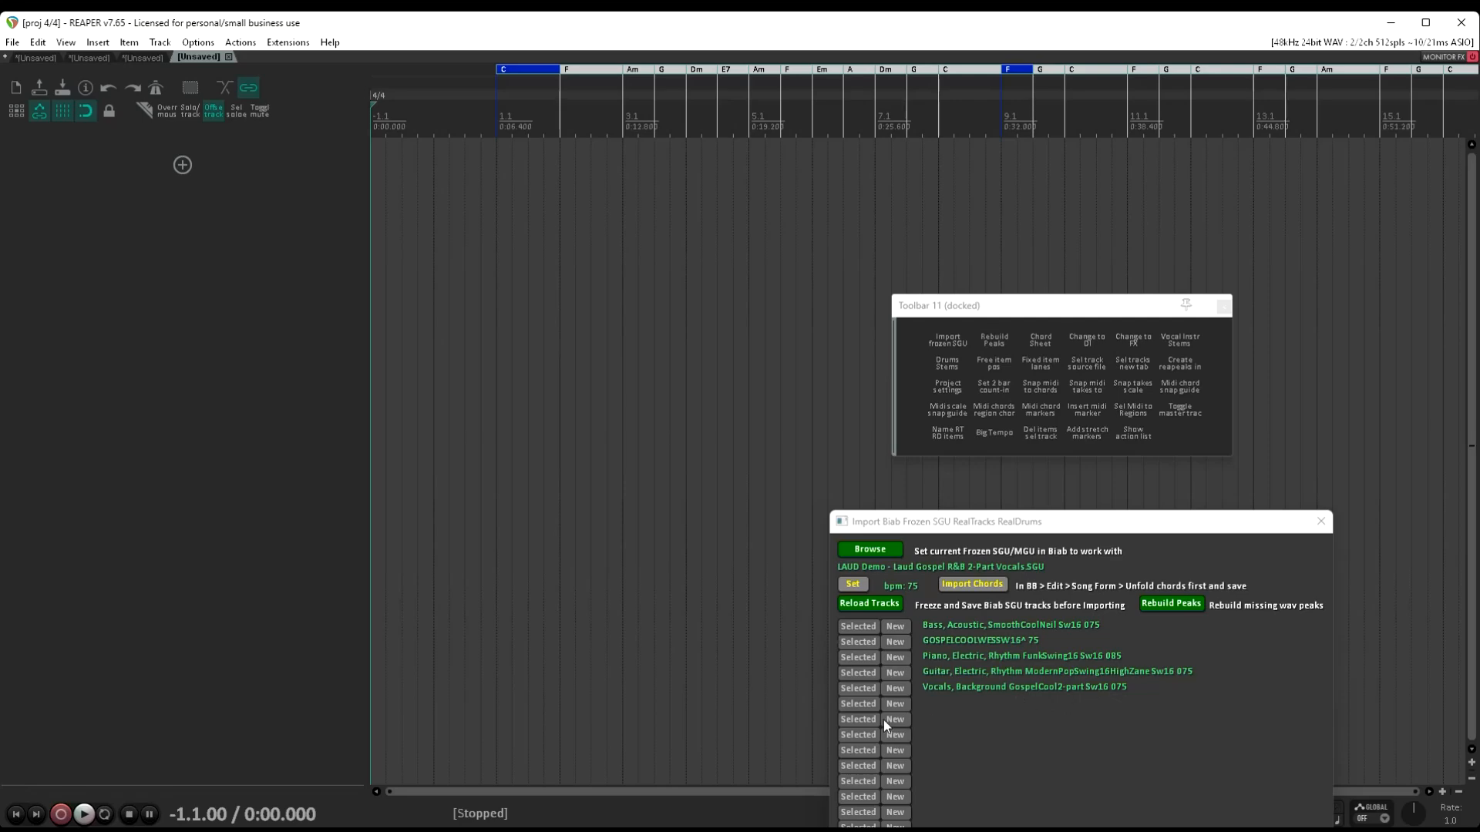
pyautogui.click(893, 690)
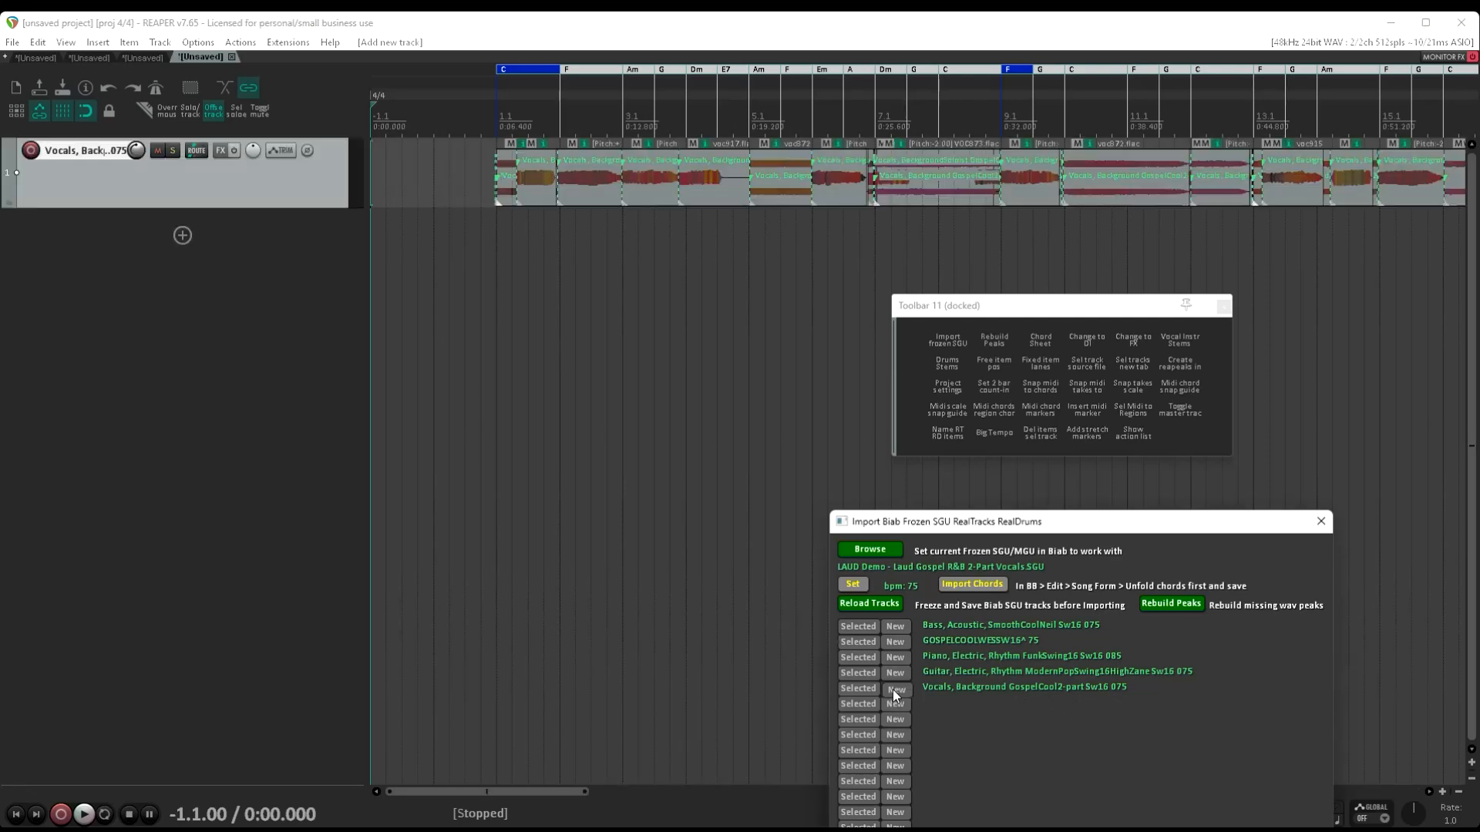
# Play the background vocals from just before bar 1, stop, and switch the track to free item positioning
pyautogui.click(480, 220)
pyautogui.press('space')
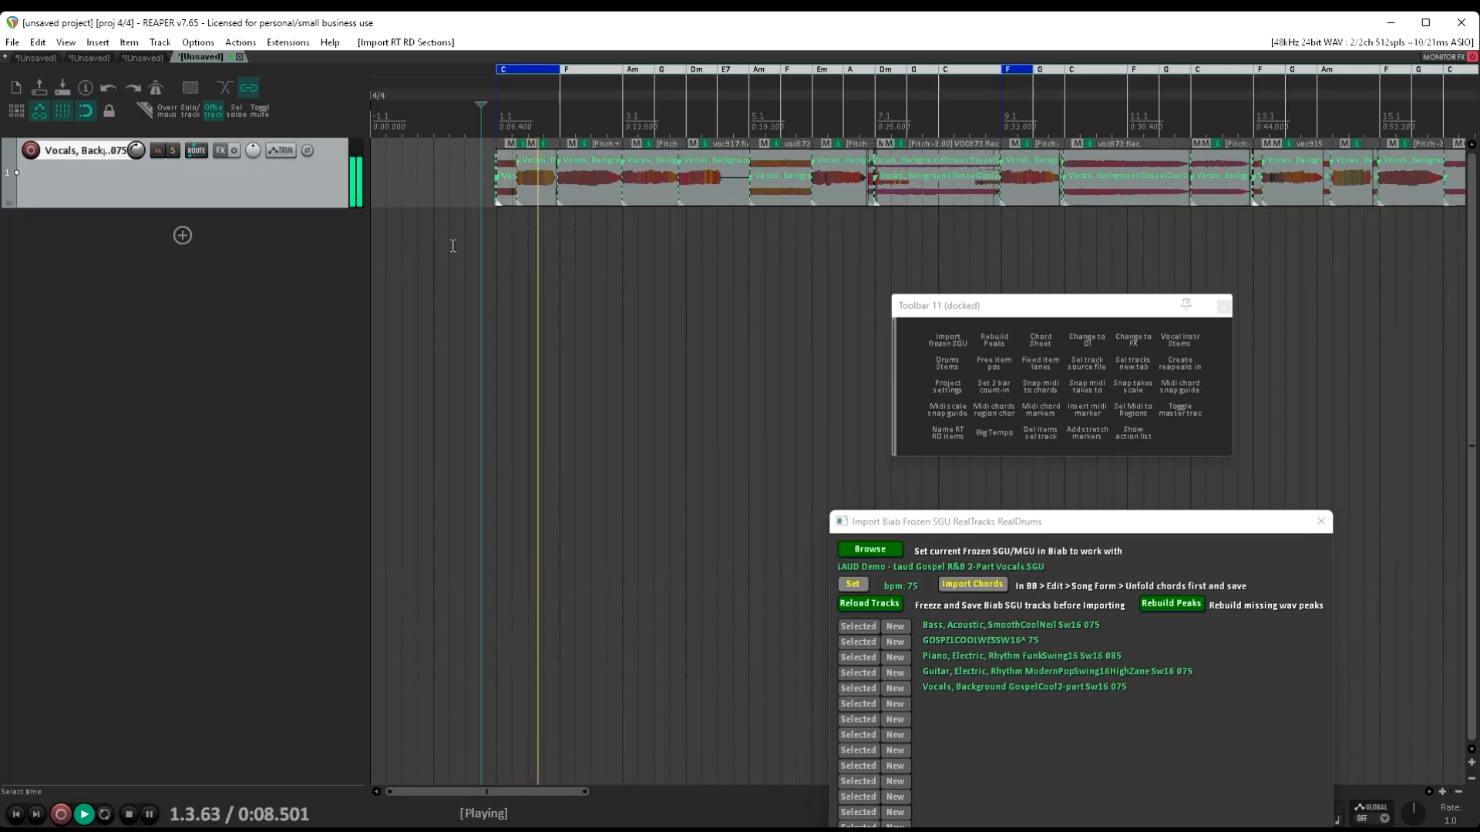
pyautogui.press('space')
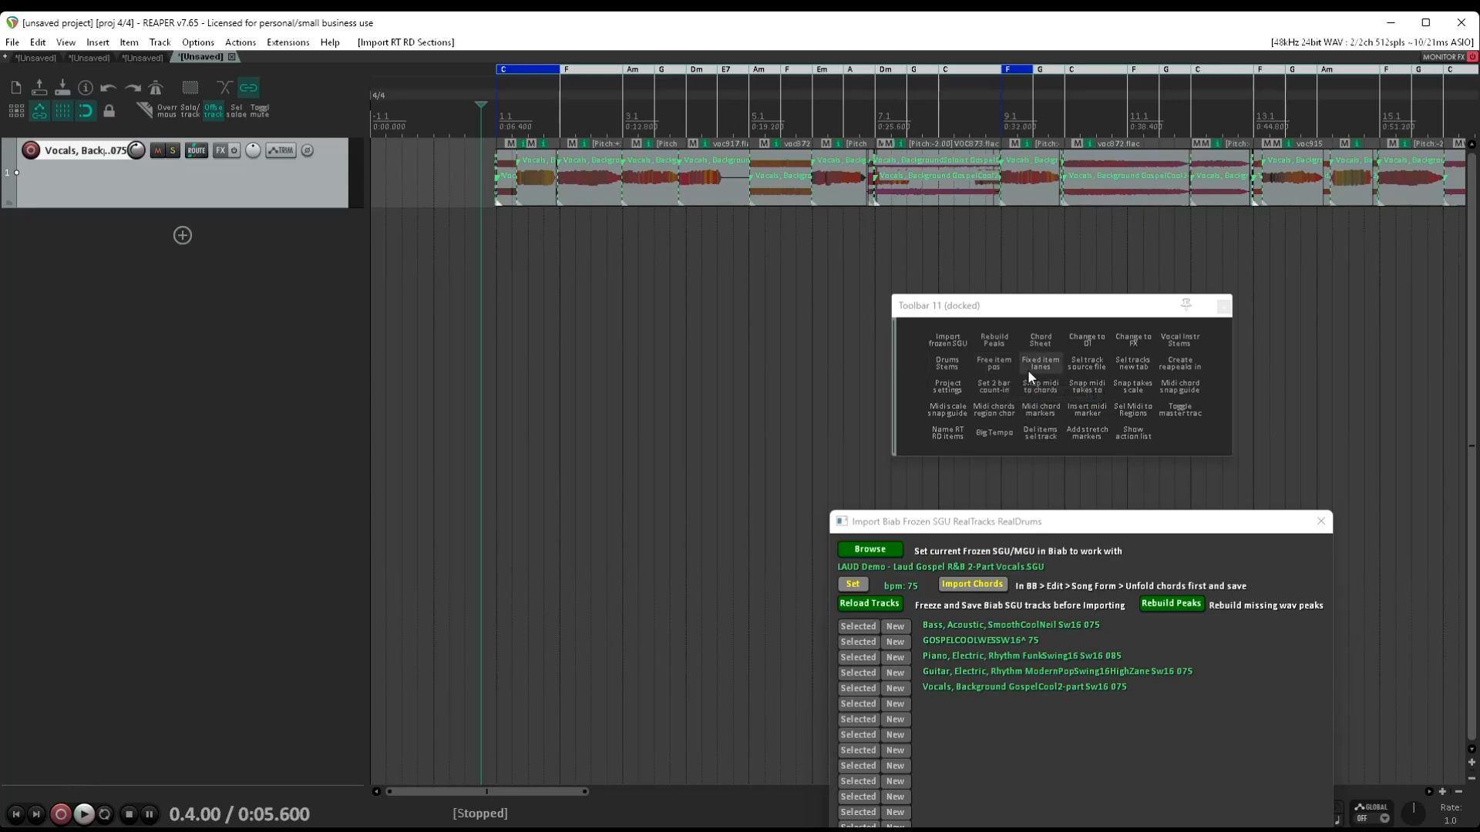
pyautogui.click(992, 366)
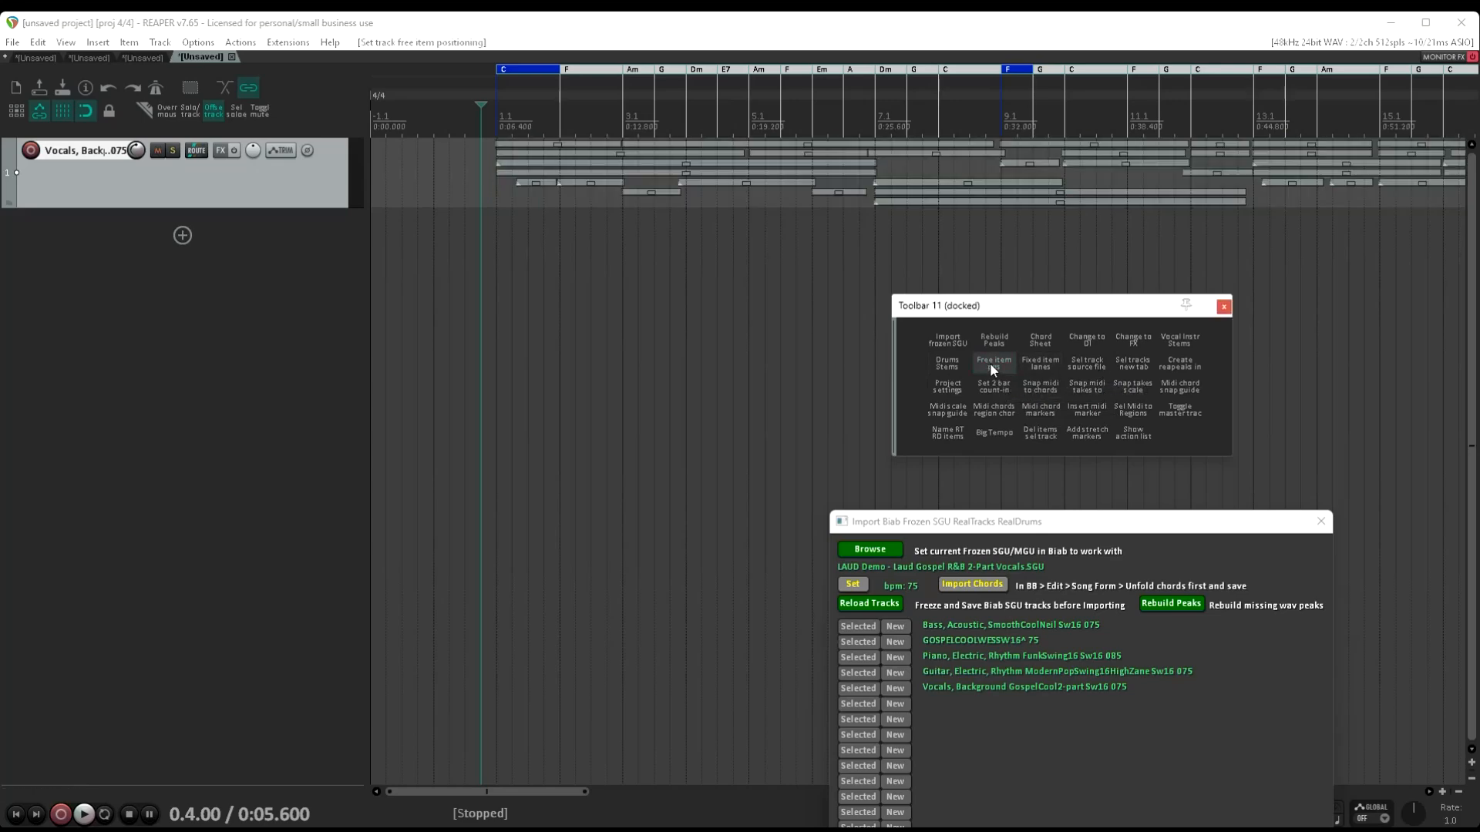
# Make the background vocals track slightly taller during playback, stop, and switch the track to fixed item lanes
pyautogui.press('space')
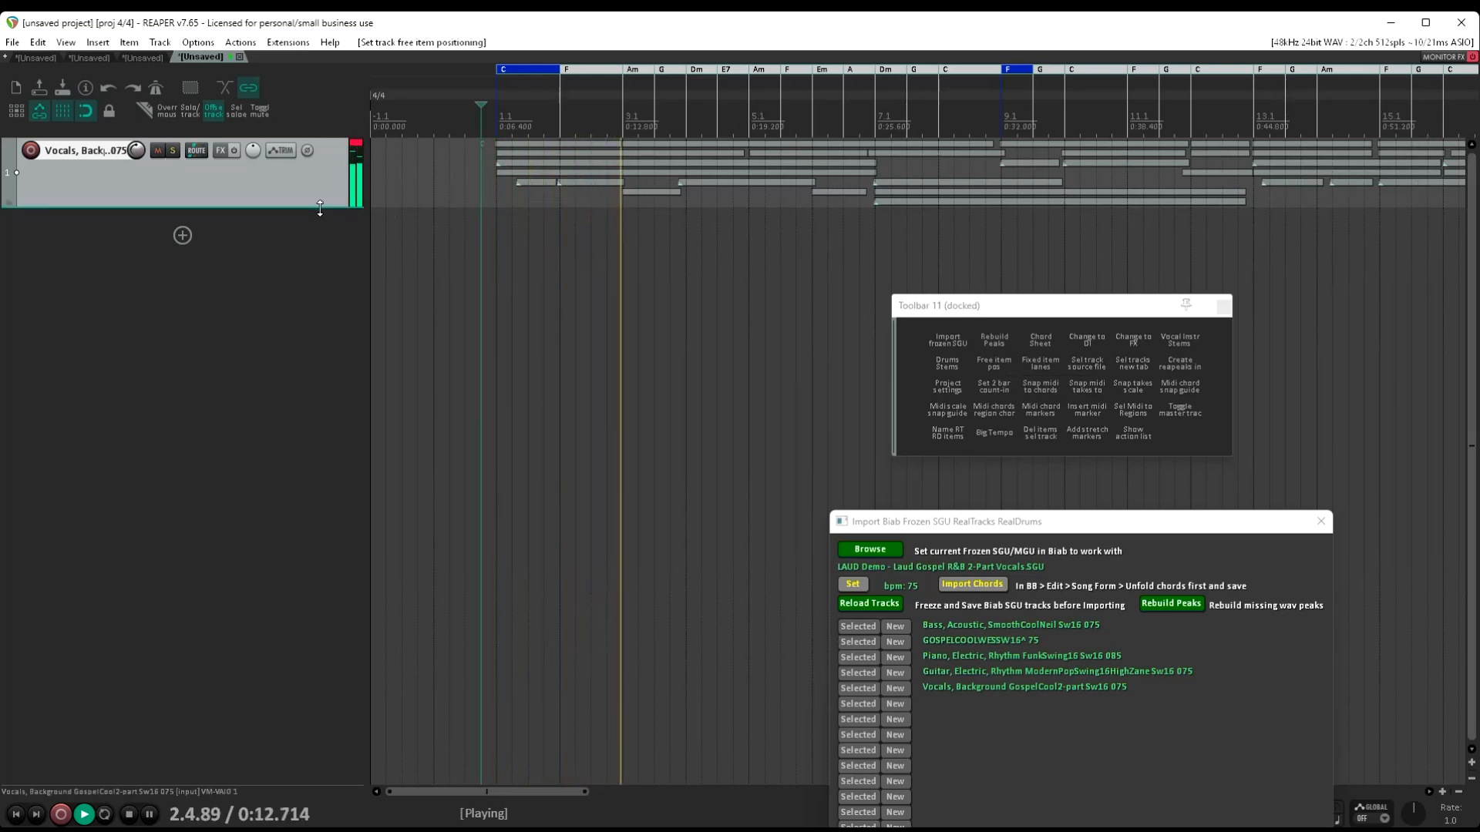
pyautogui.moveTo(321, 207); pyautogui.dragTo(370, 216)
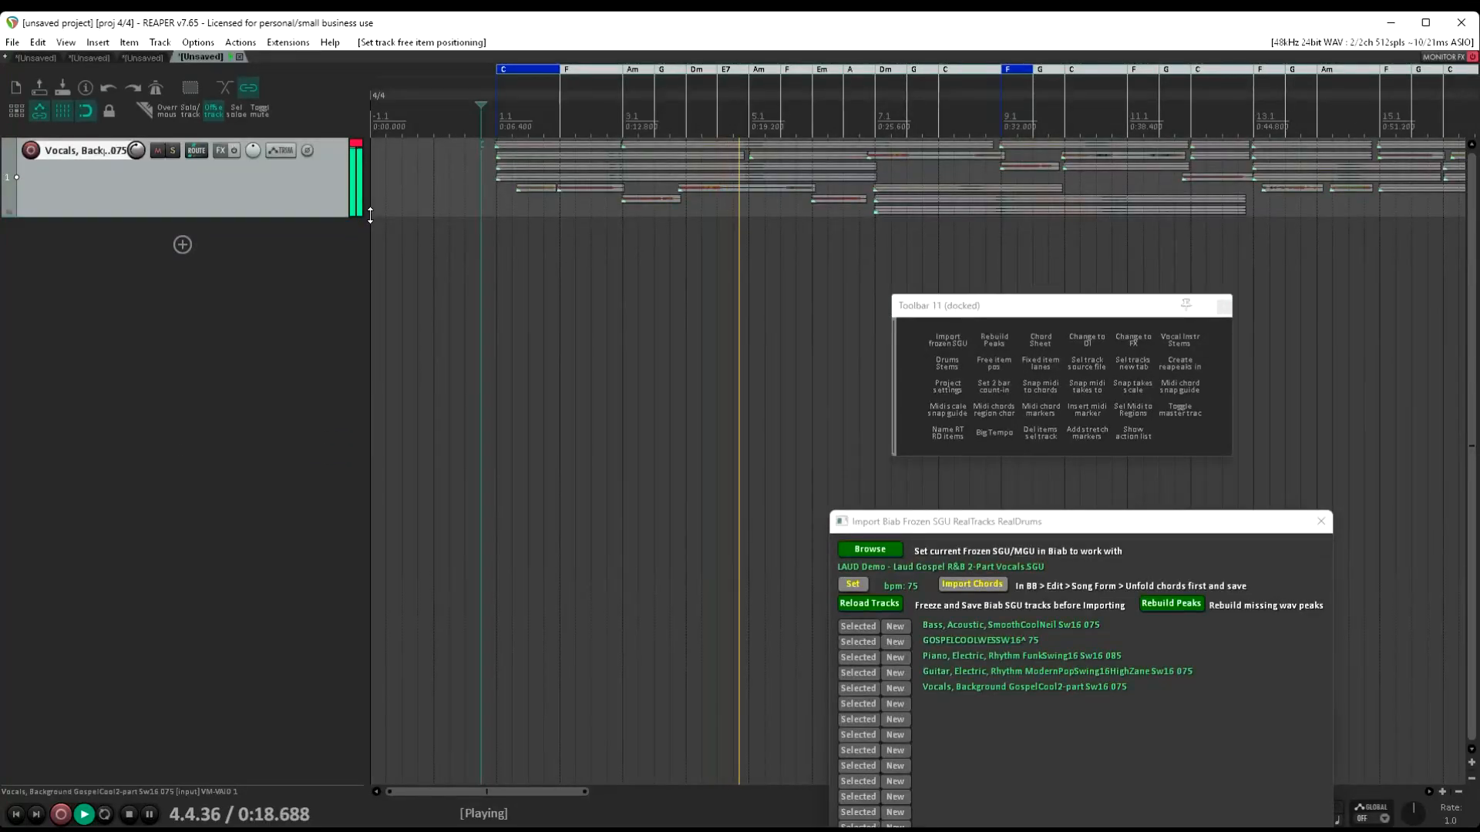
pyautogui.press('space')
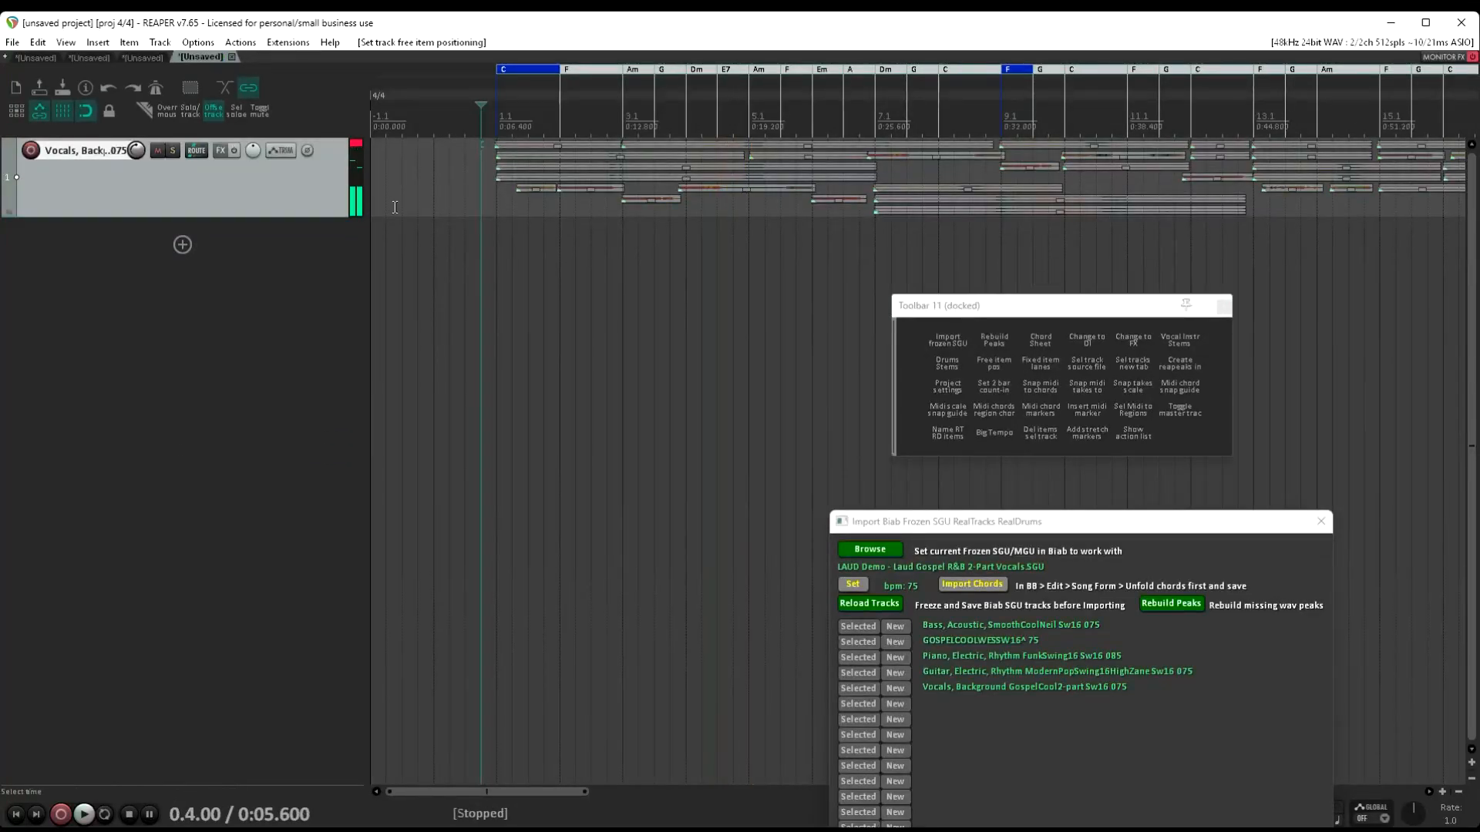
pyautogui.click(1048, 366)
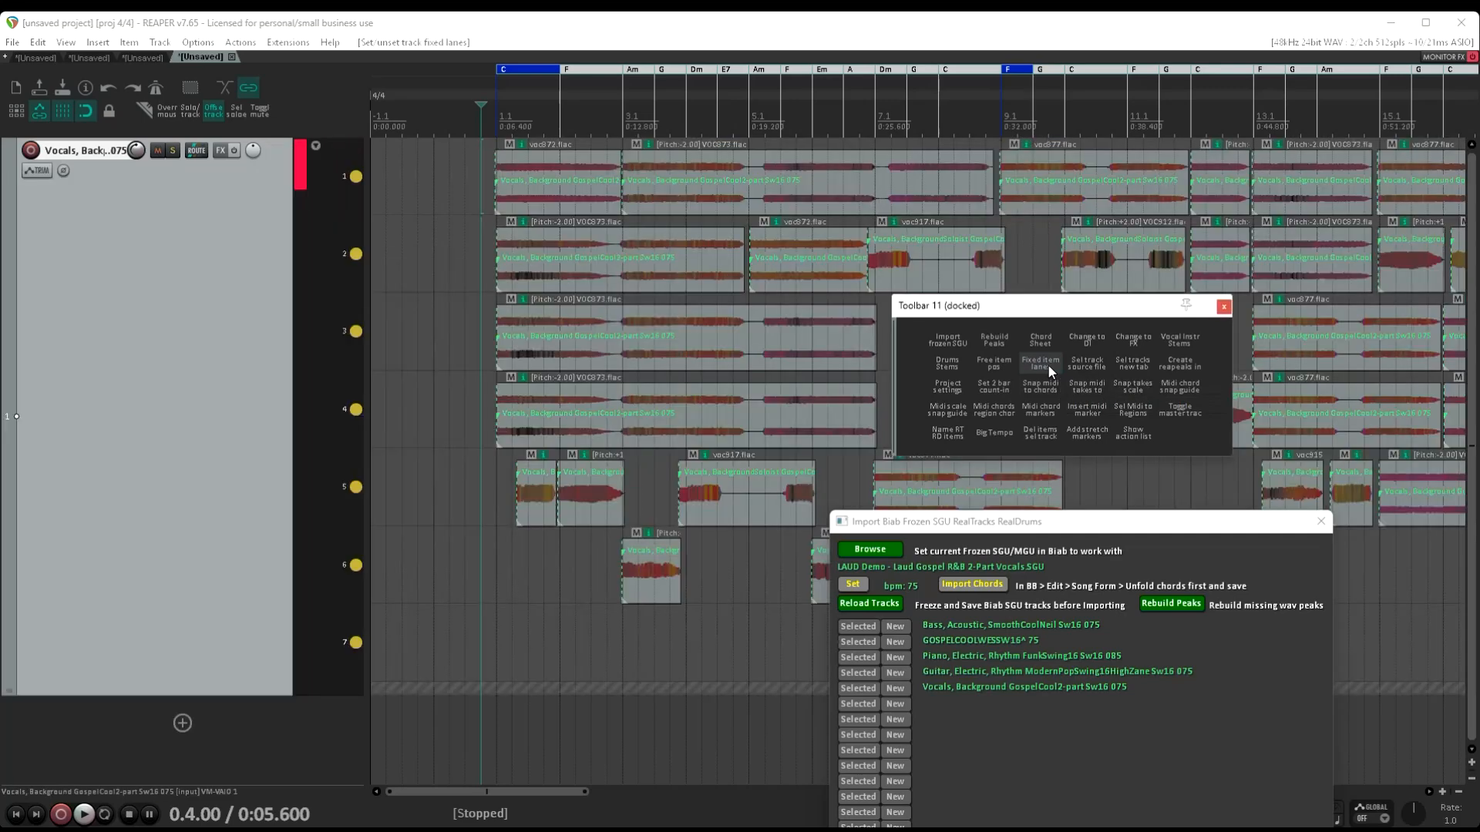
# Play the background vocals with only lane 1 active, adding lanes 2, 4, 5, 3, 6 and 7 one by one, and stop
pyautogui.press('space')
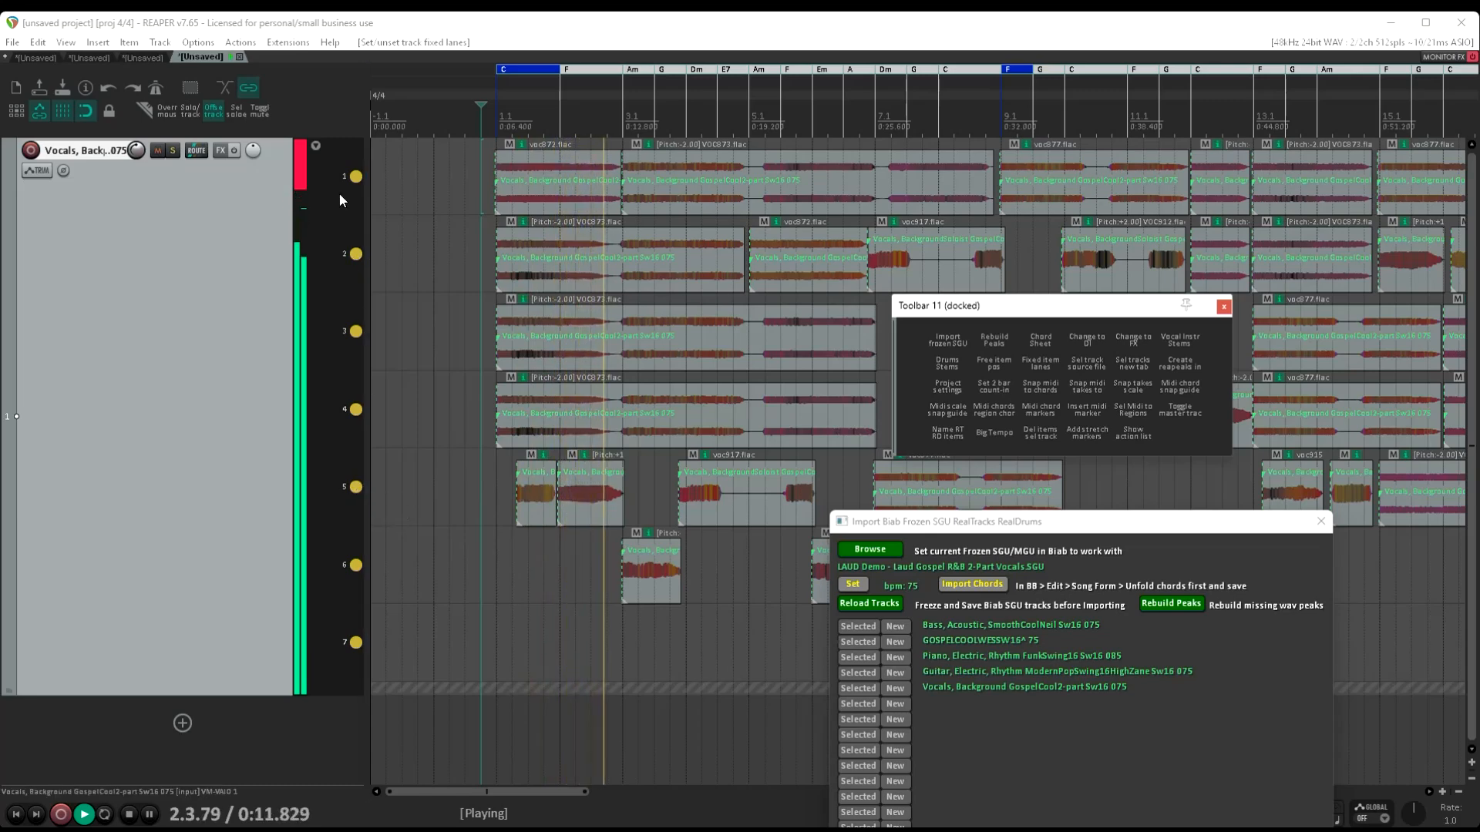
pyautogui.click(357, 177)
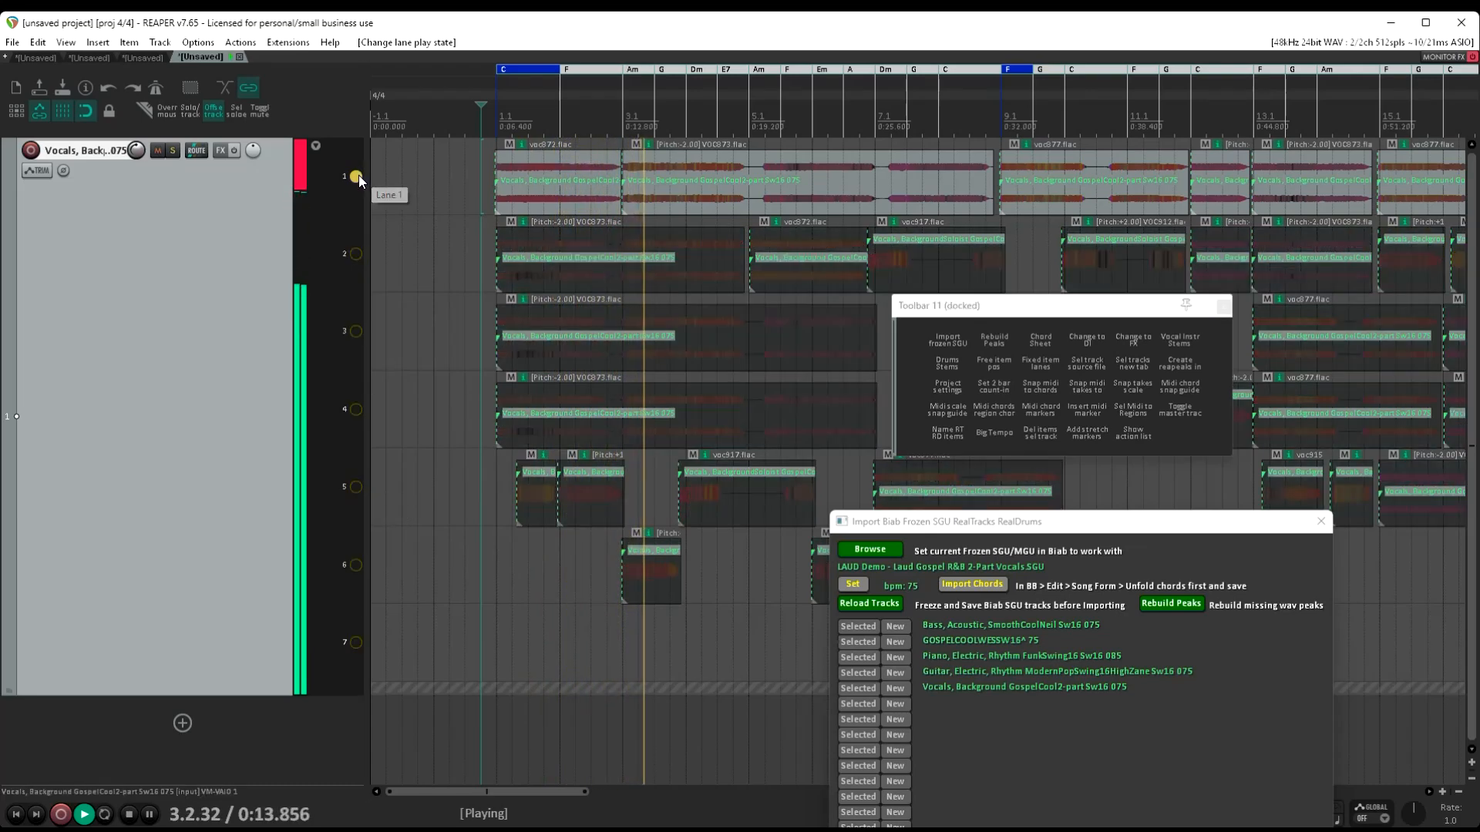
pyautogui.click(356, 255)
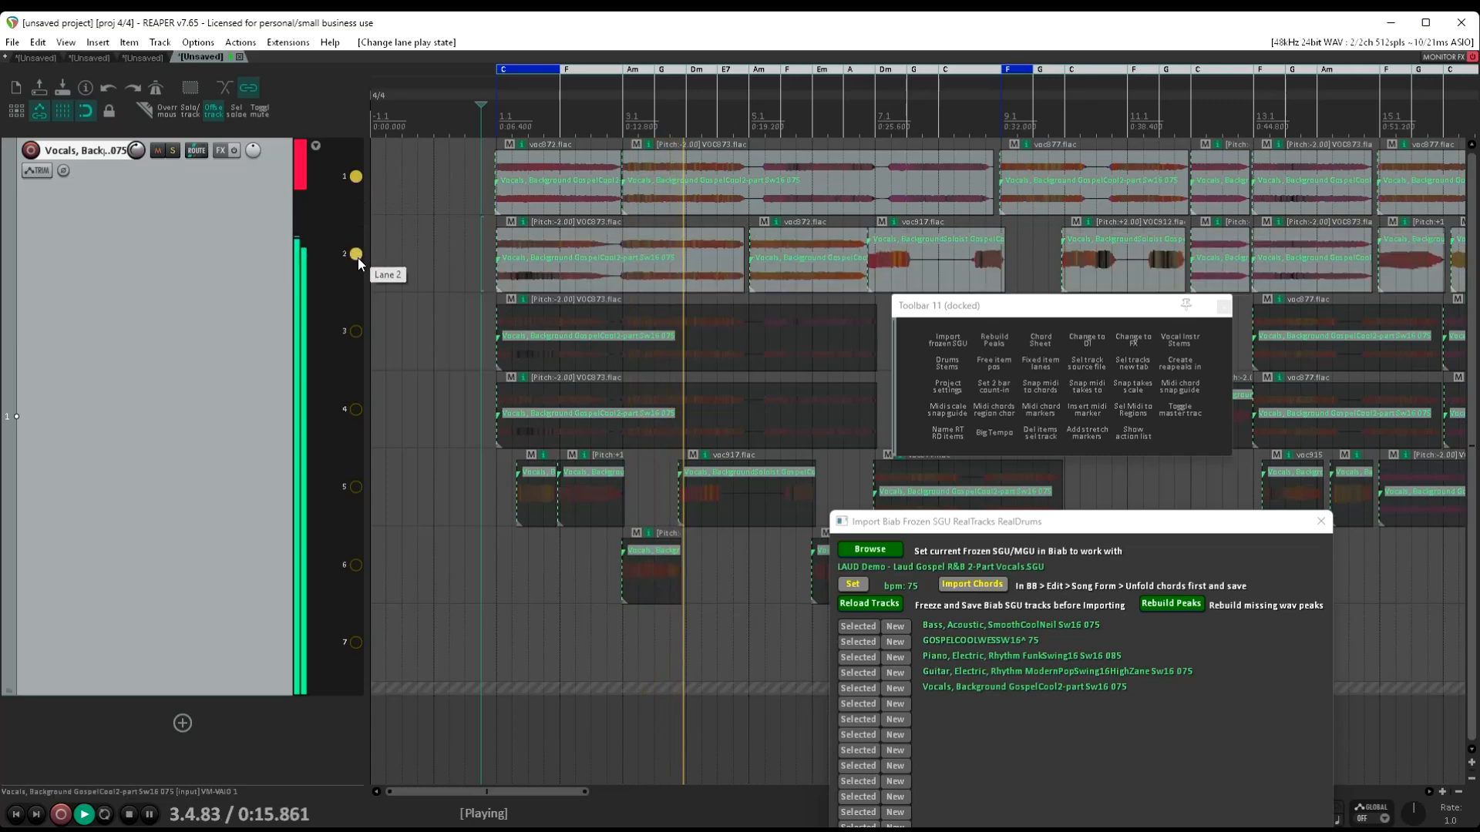
pyautogui.click(356, 409)
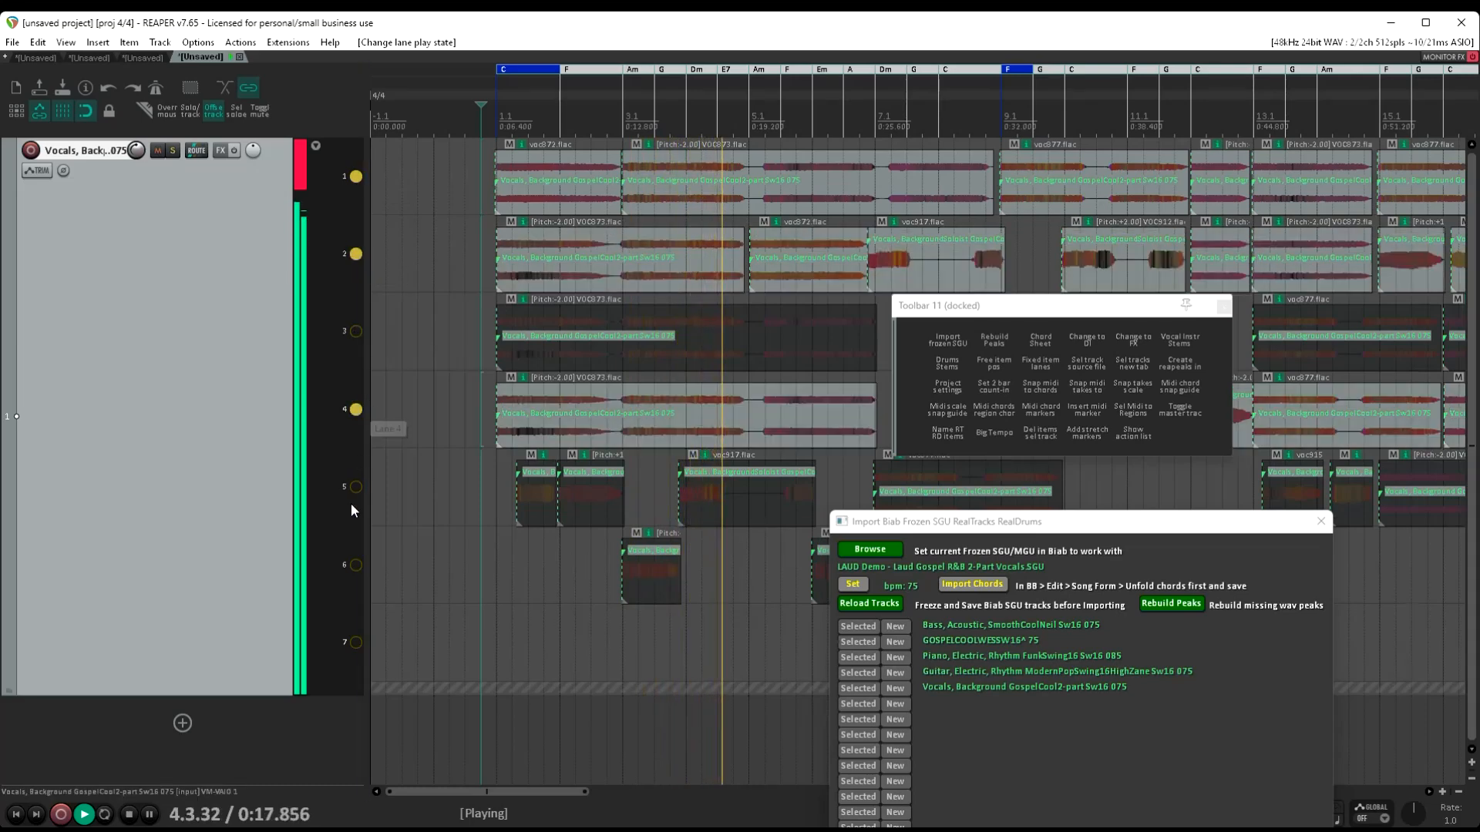
pyautogui.click(356, 487)
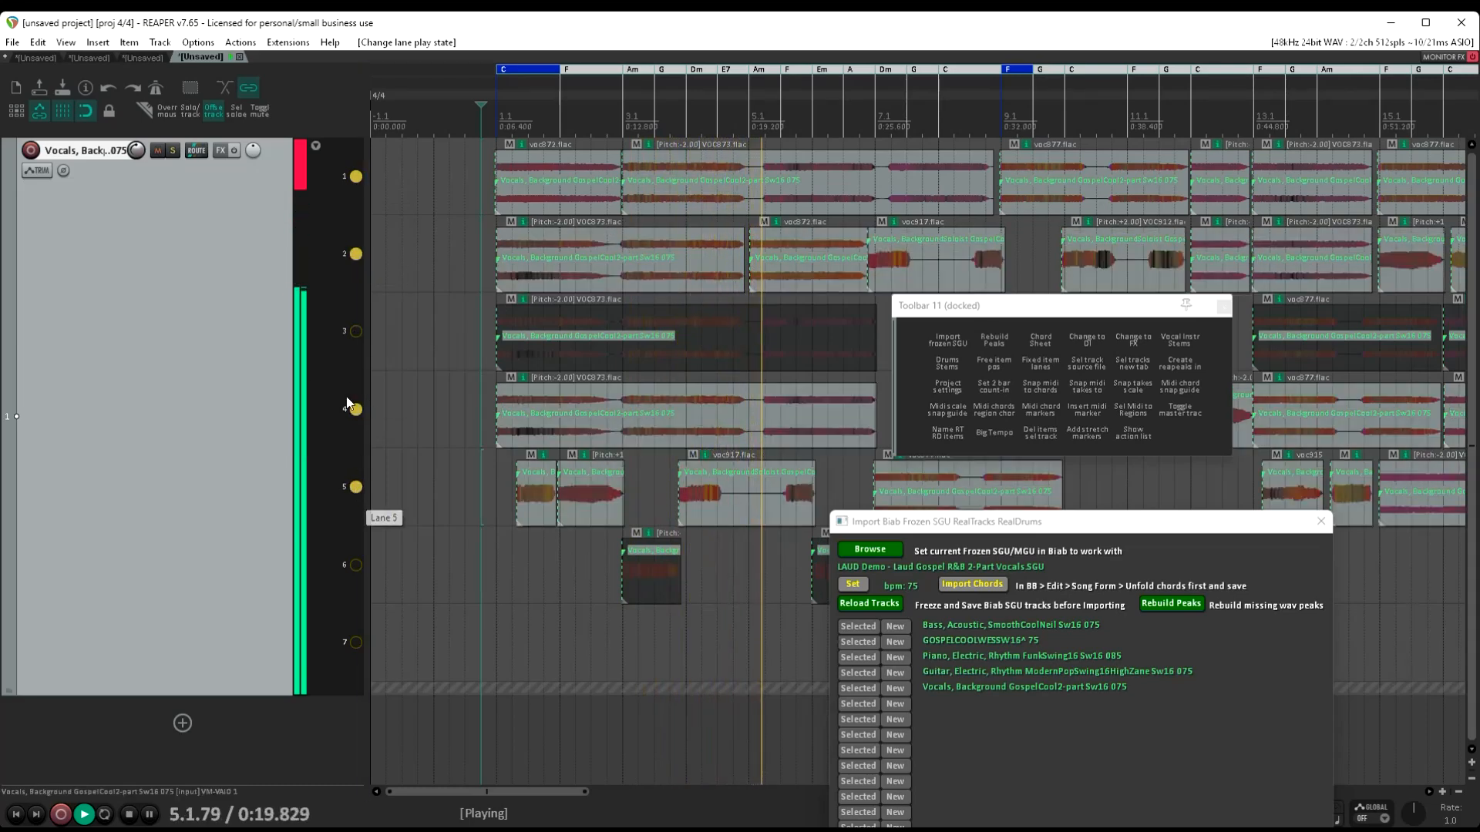
pyautogui.click(355, 332)
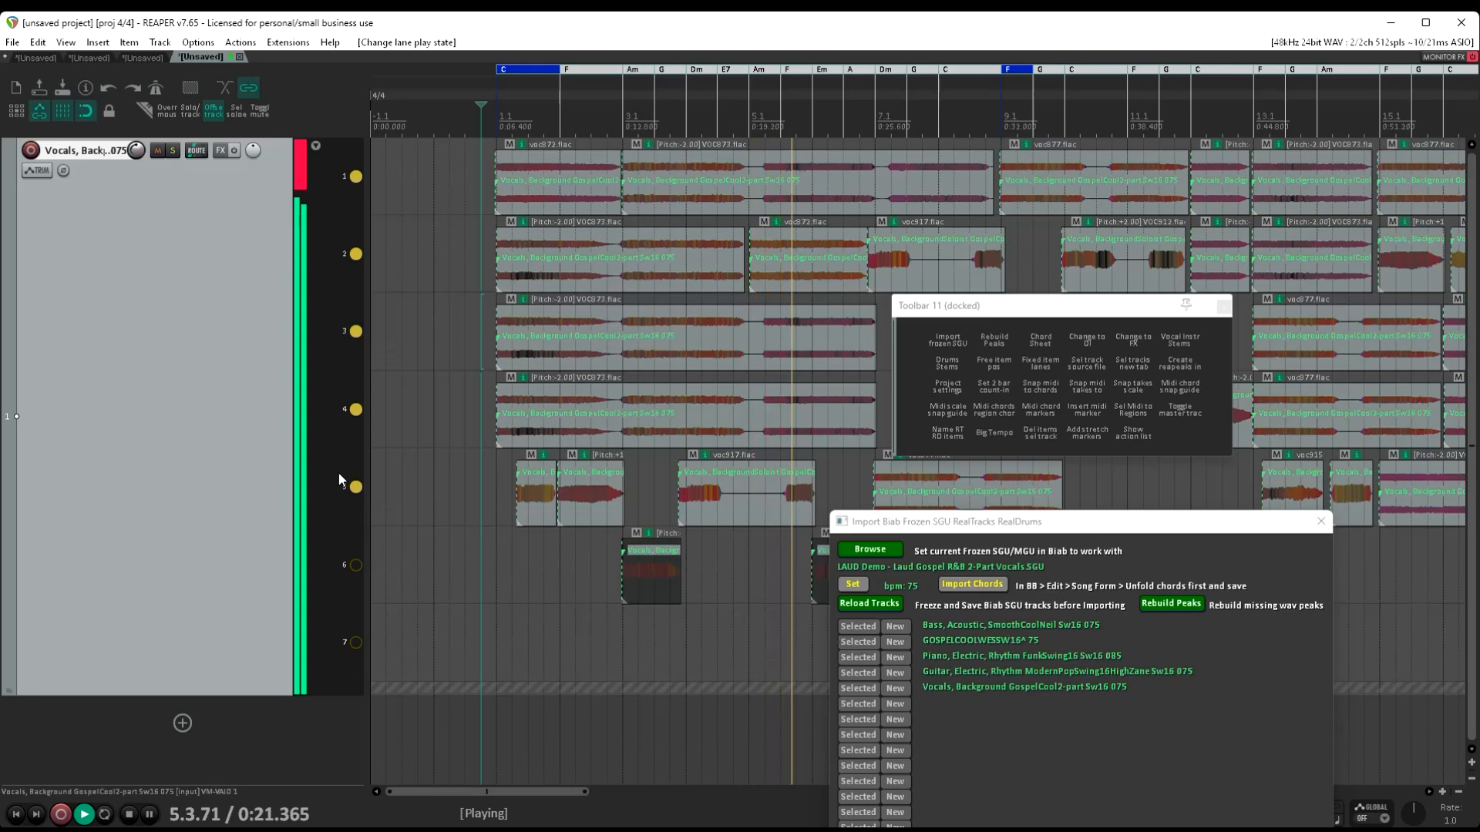
pyautogui.click(356, 564)
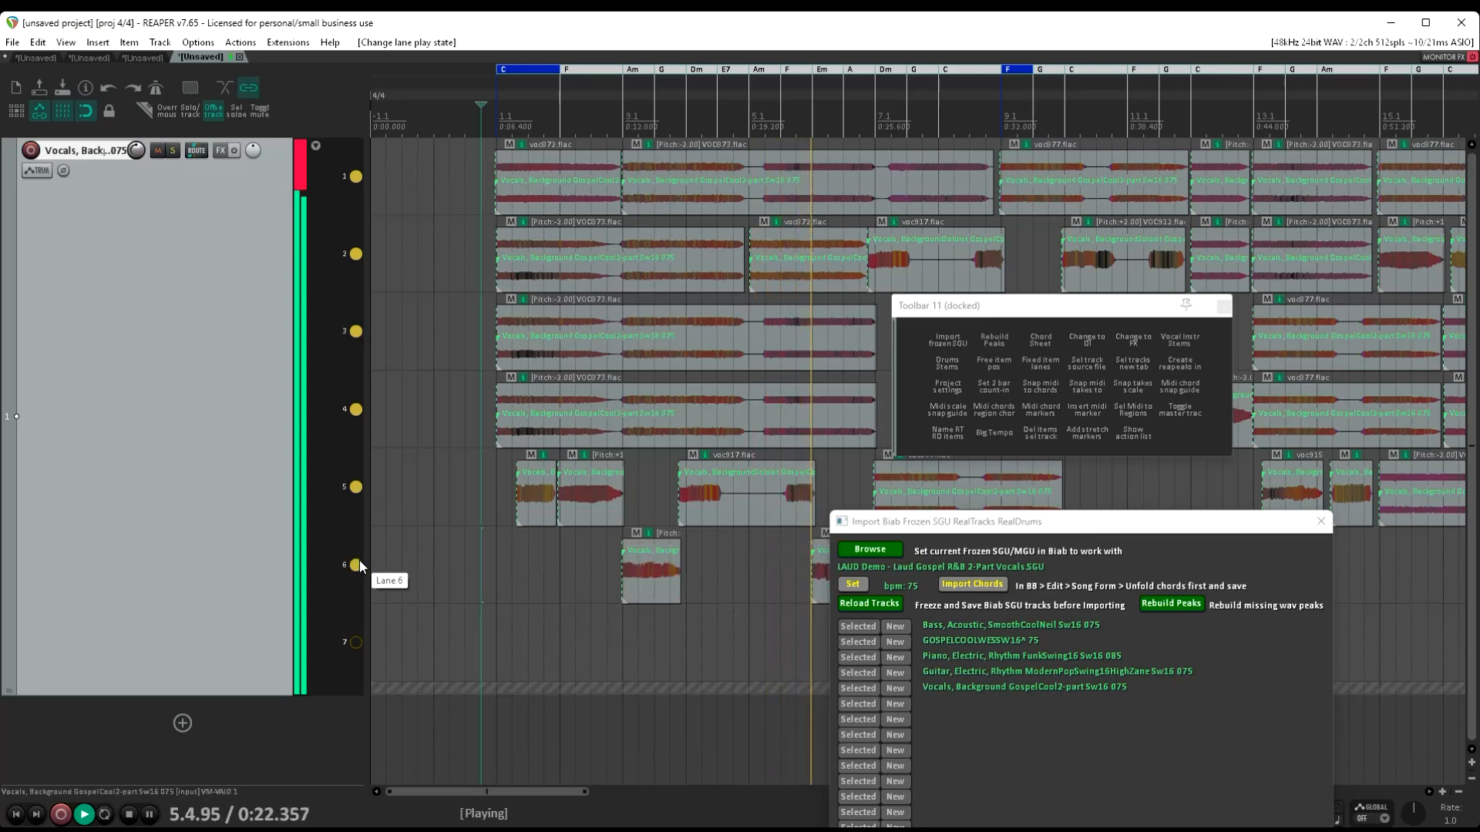
pyautogui.click(356, 642)
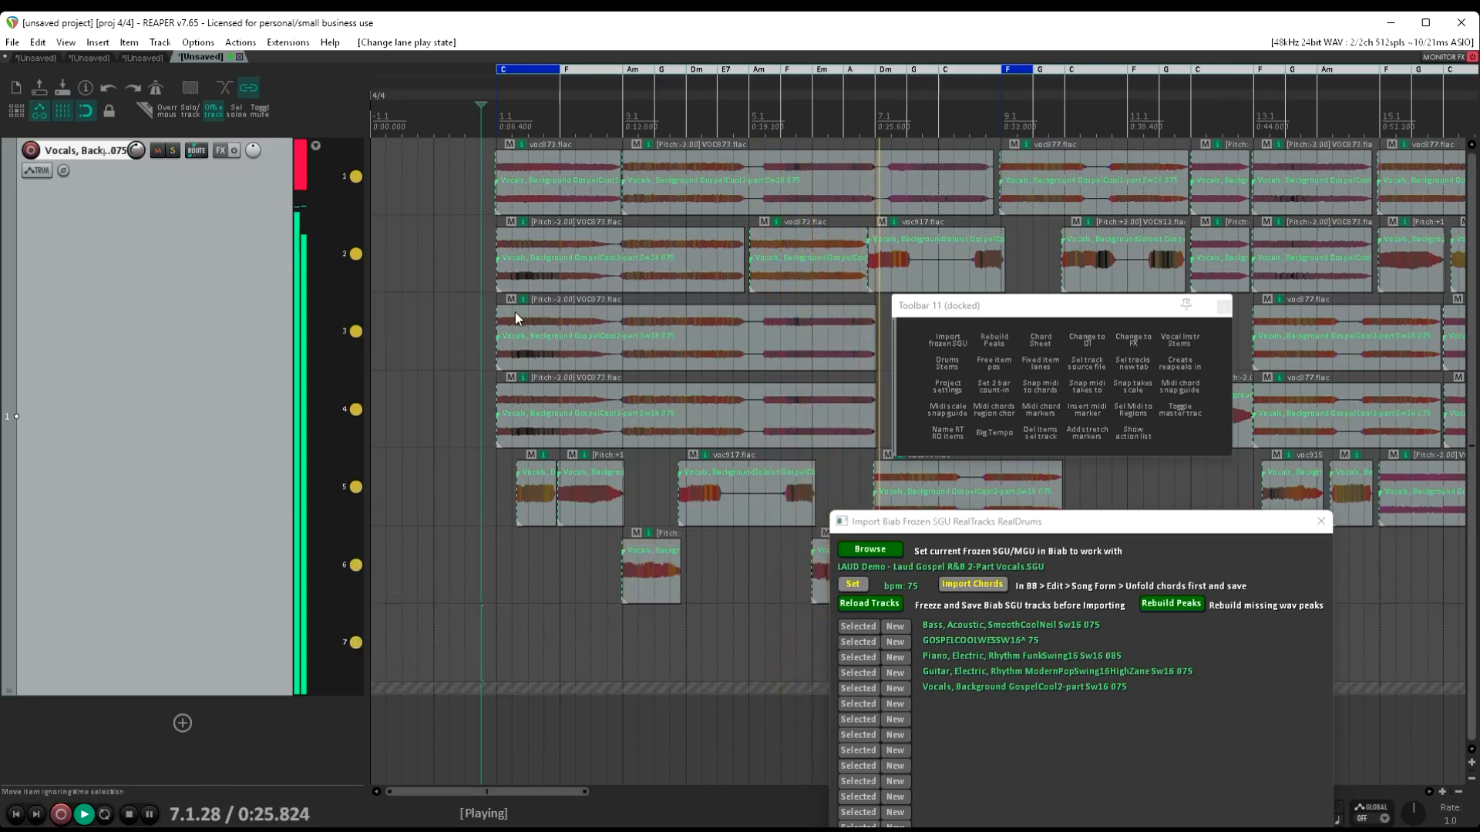
pyautogui.press('space')
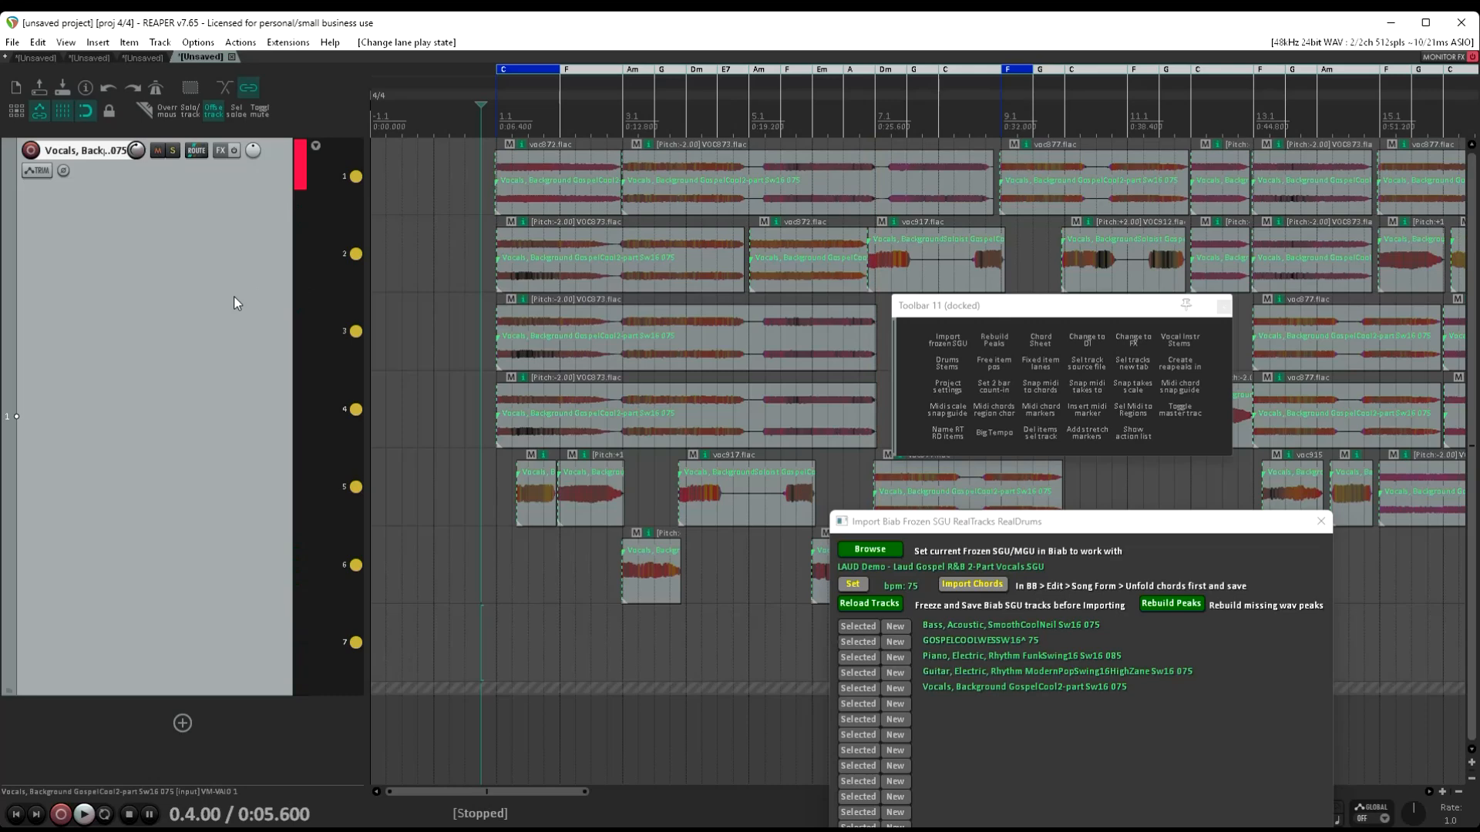
# Turn off the track's fixed item lanes and split the background vocals into separate vocal stem tracks
pyautogui.click(1042, 359)
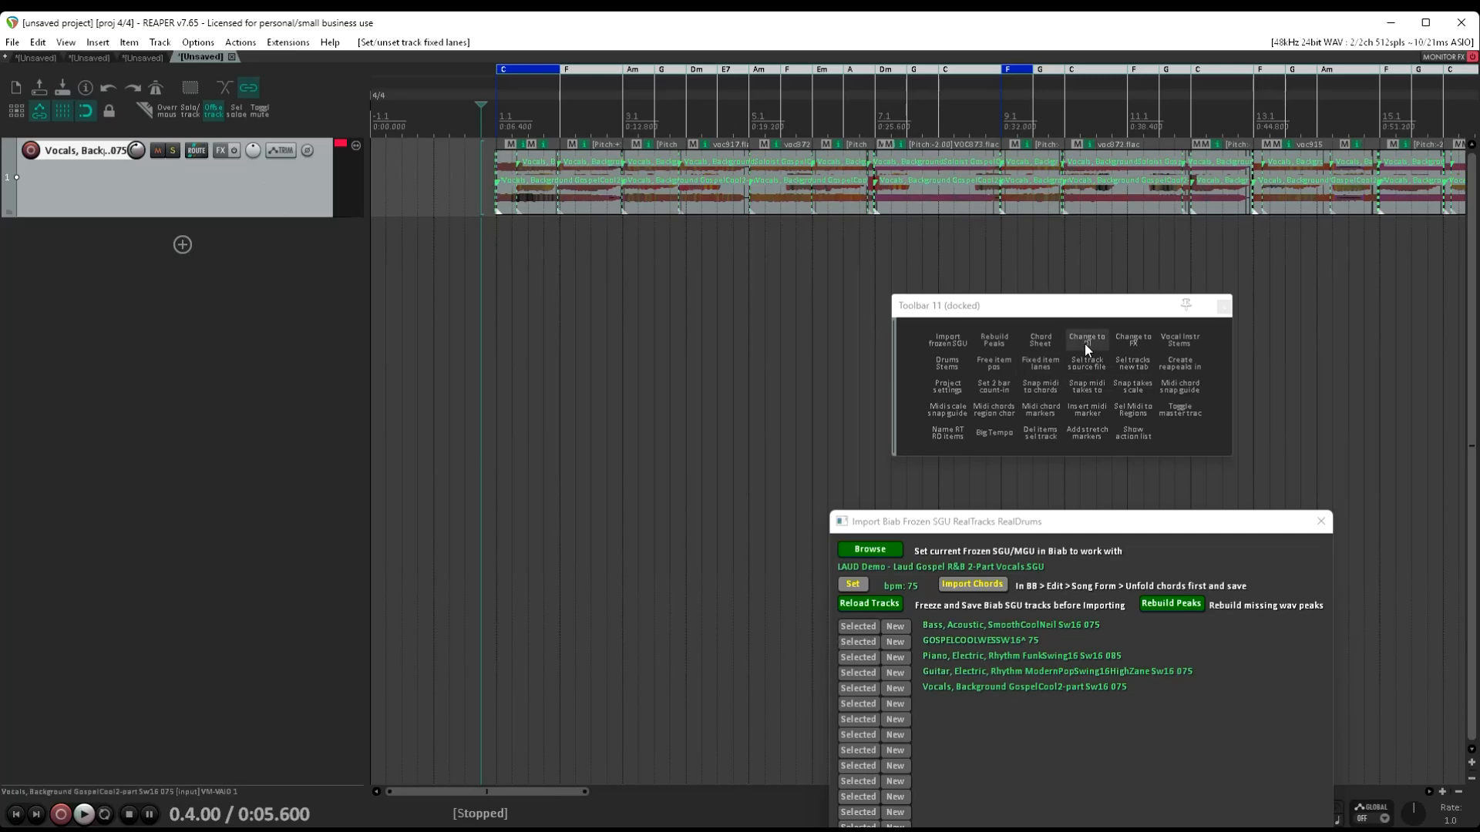
pyautogui.click(1186, 342)
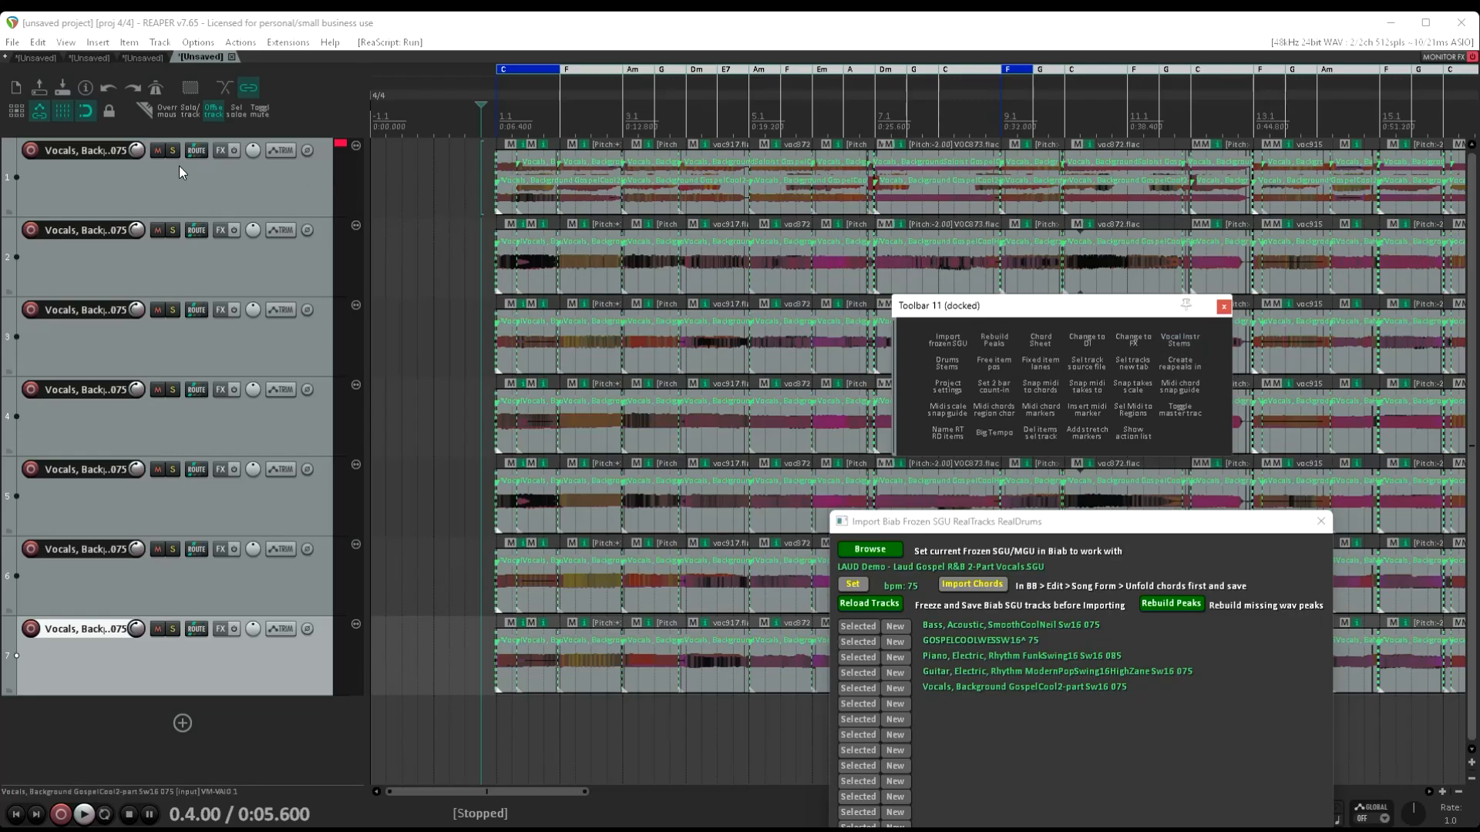
# Mute the original background vocals on track 1 and play the vocal stems together briefly
pyautogui.click(156, 153)
pyautogui.press('space')
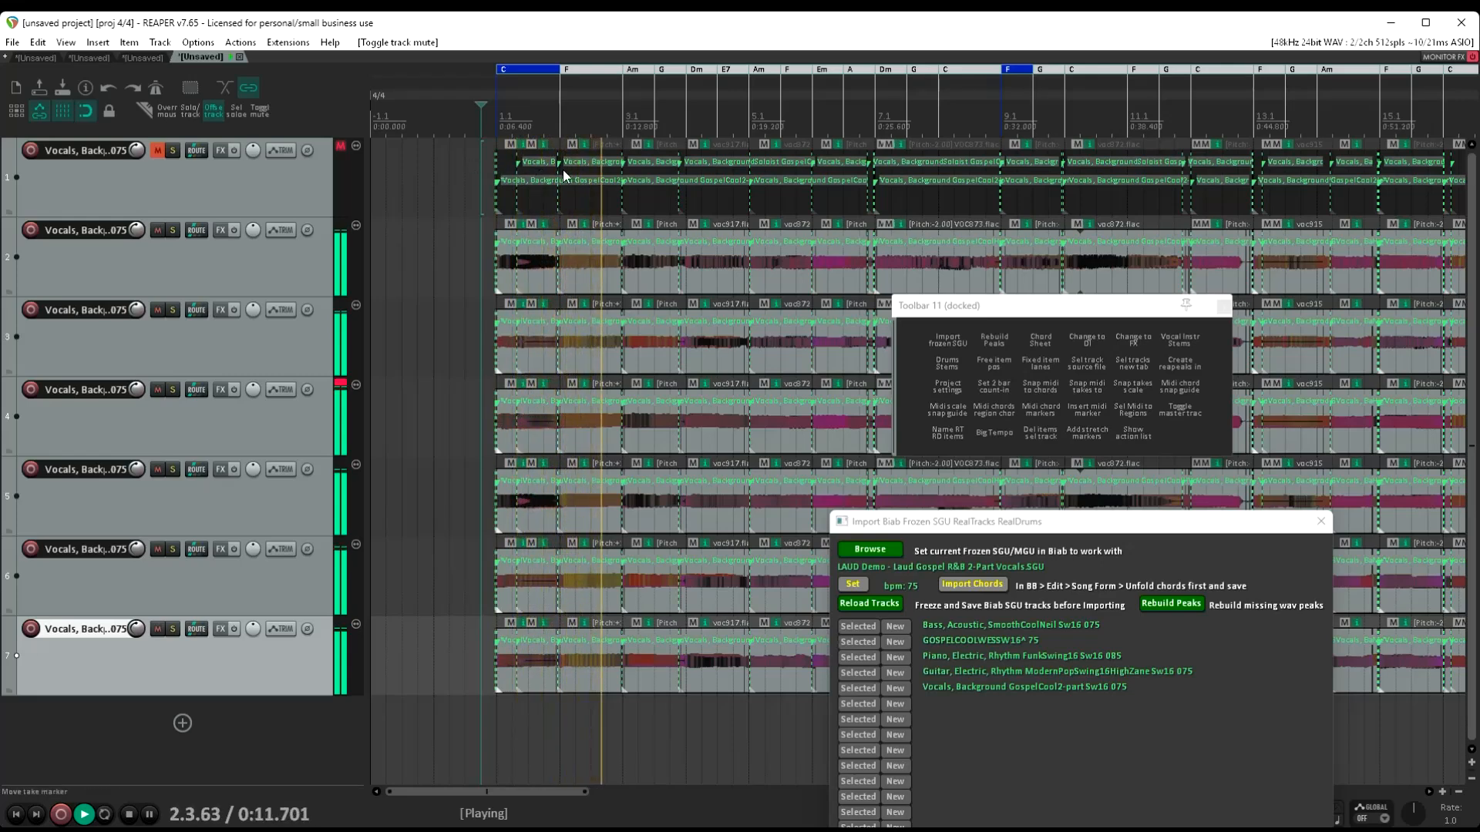
pyautogui.press('space')
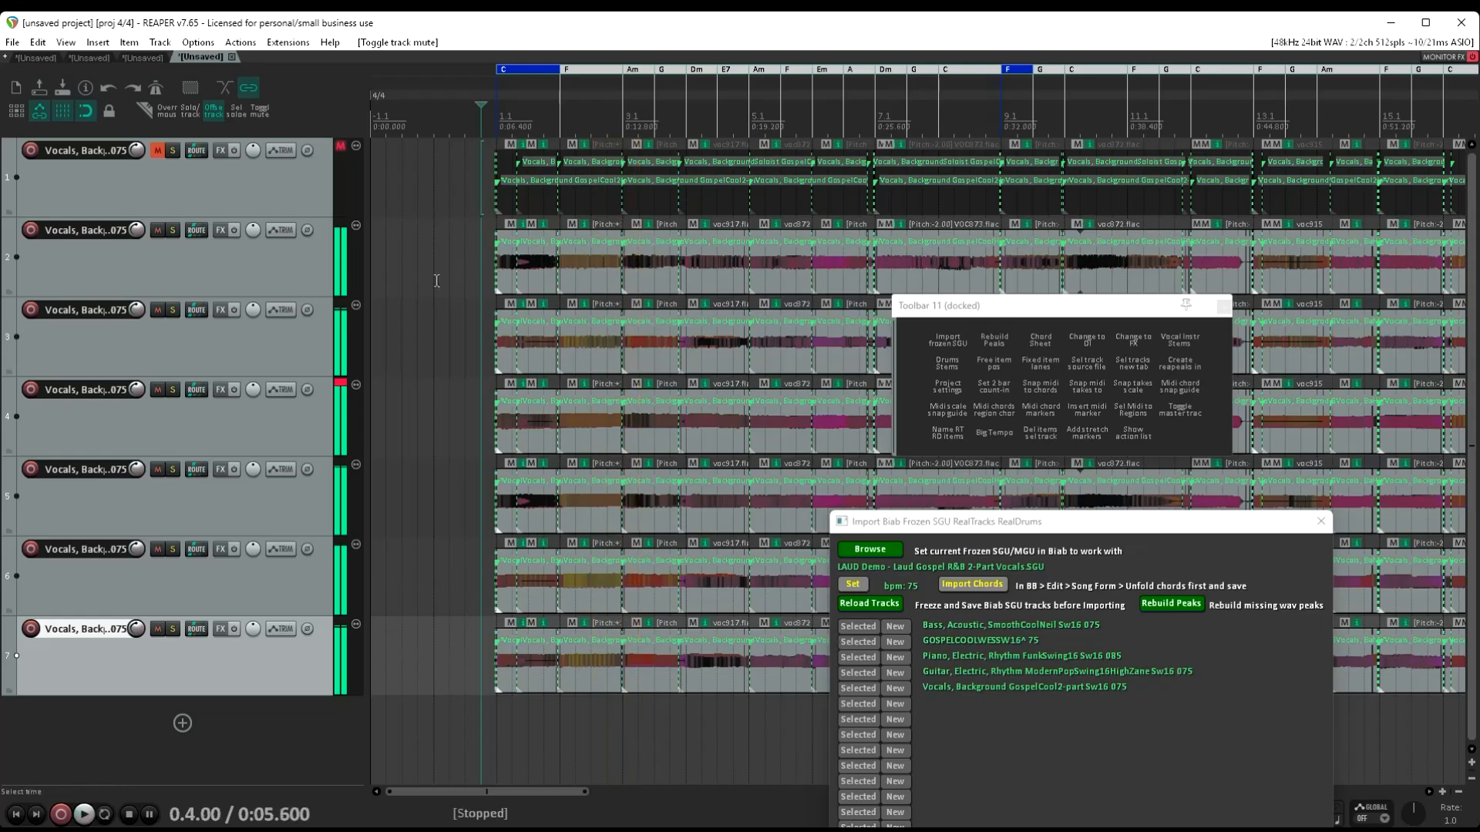
# Set the vocal stem on track 2 to free item positioning, and switch it to fixed item lanes
pyautogui.click(300, 284)
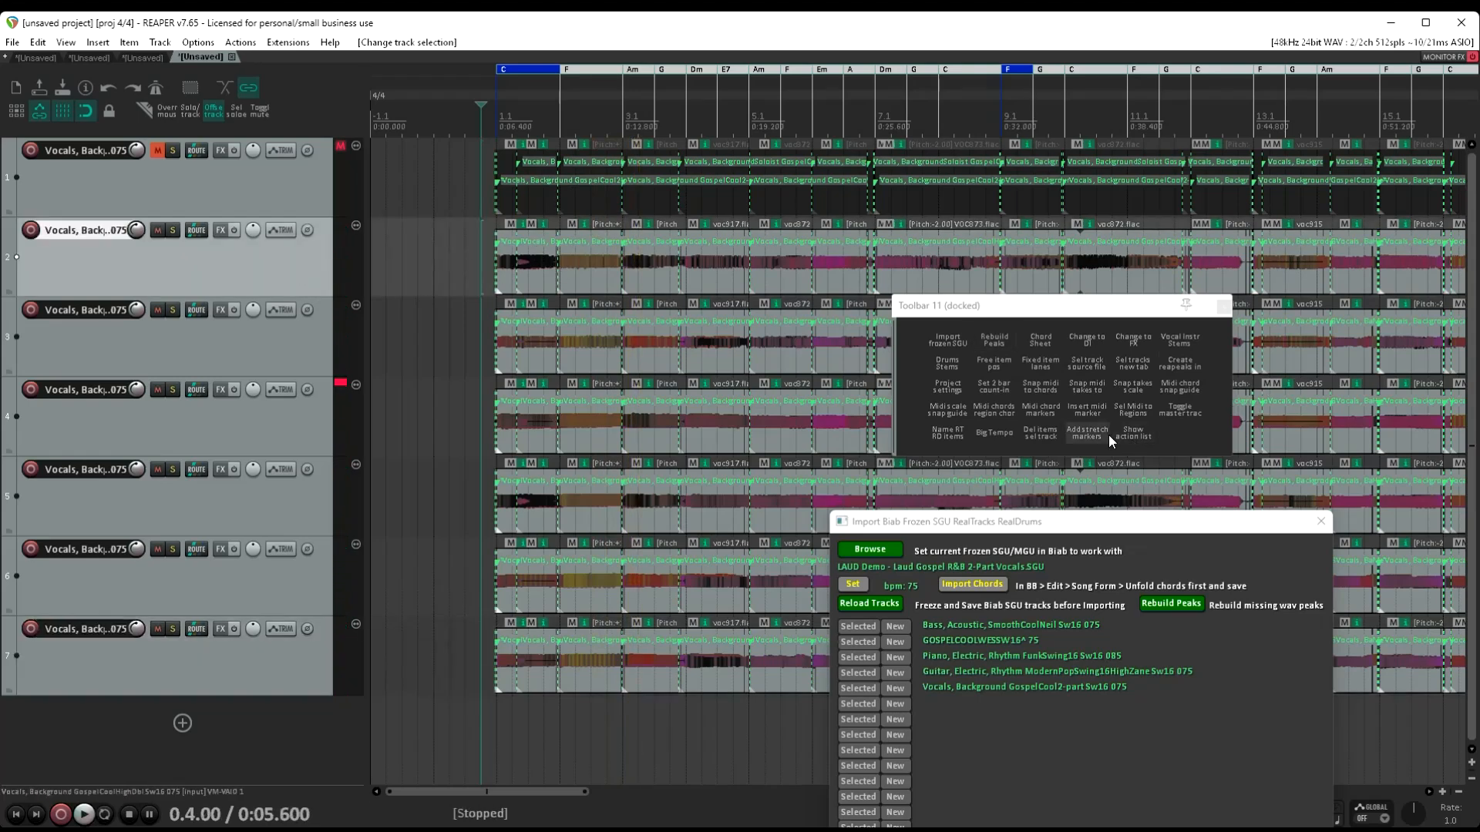
pyautogui.click(1006, 371)
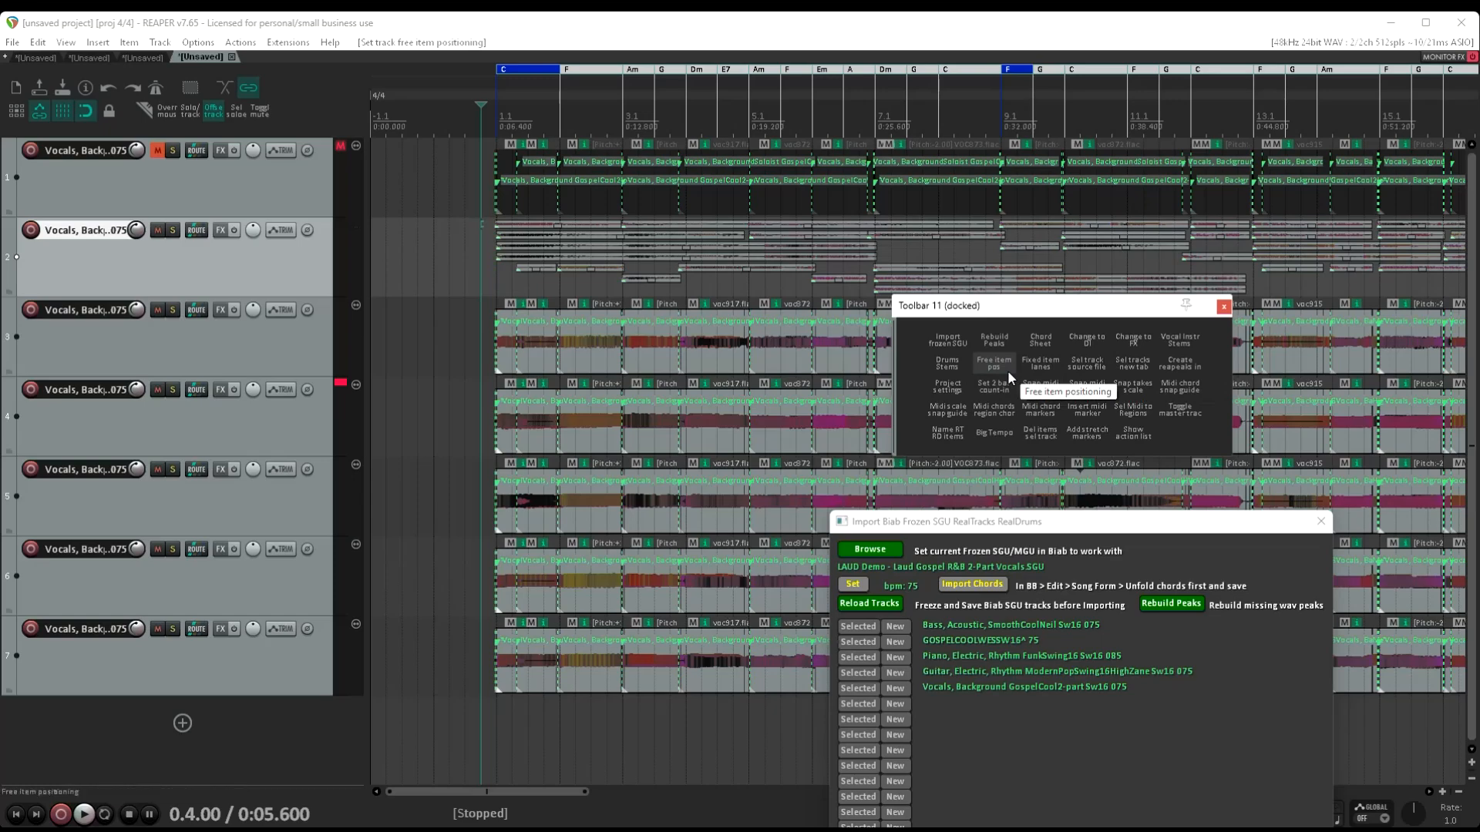
pyautogui.click(1047, 361)
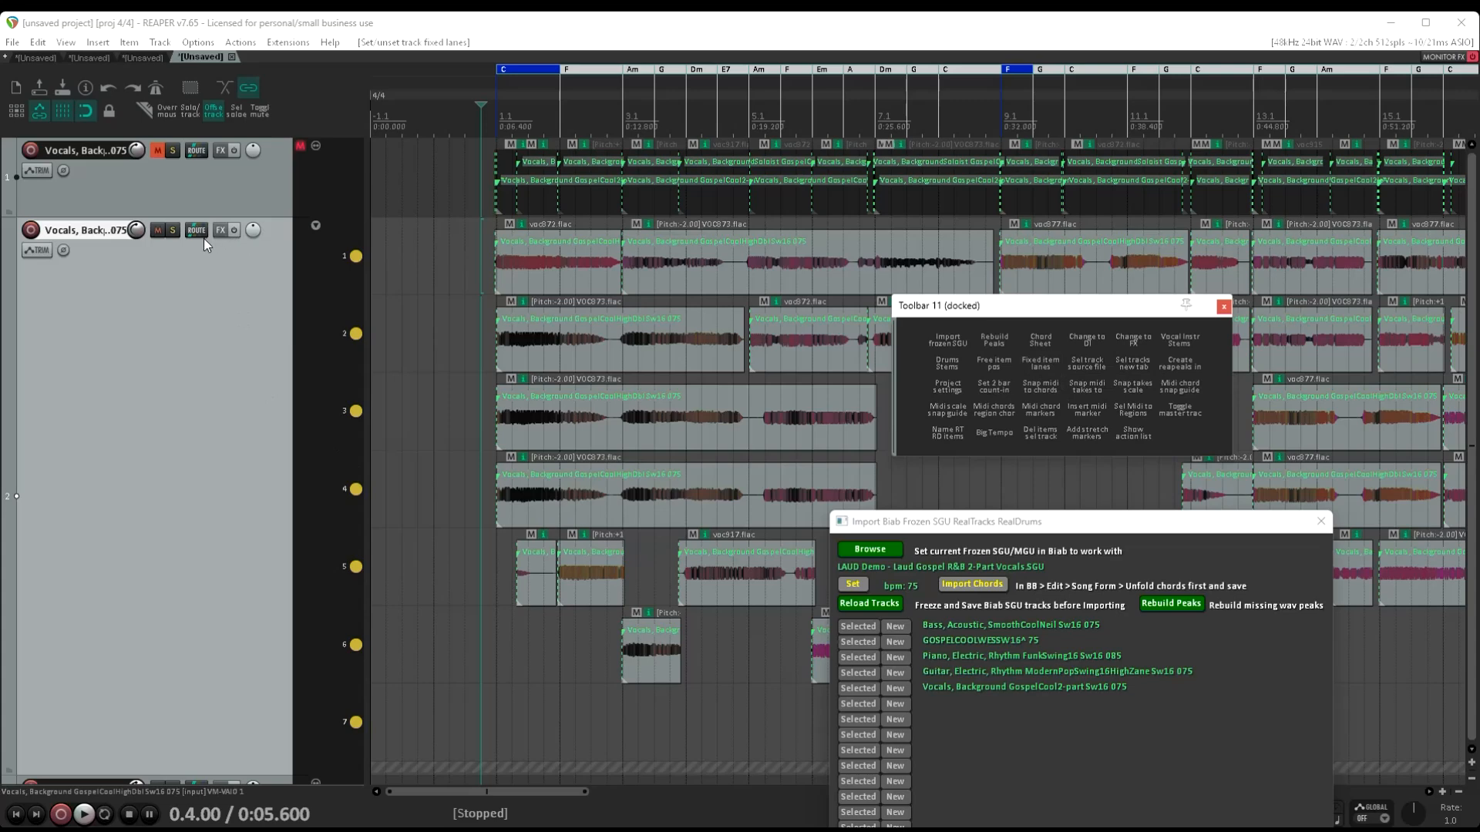
# Solo the vocal stem on track 2, play it briefly, and turn its solo off
pyautogui.click(176, 230)
pyautogui.press('space')
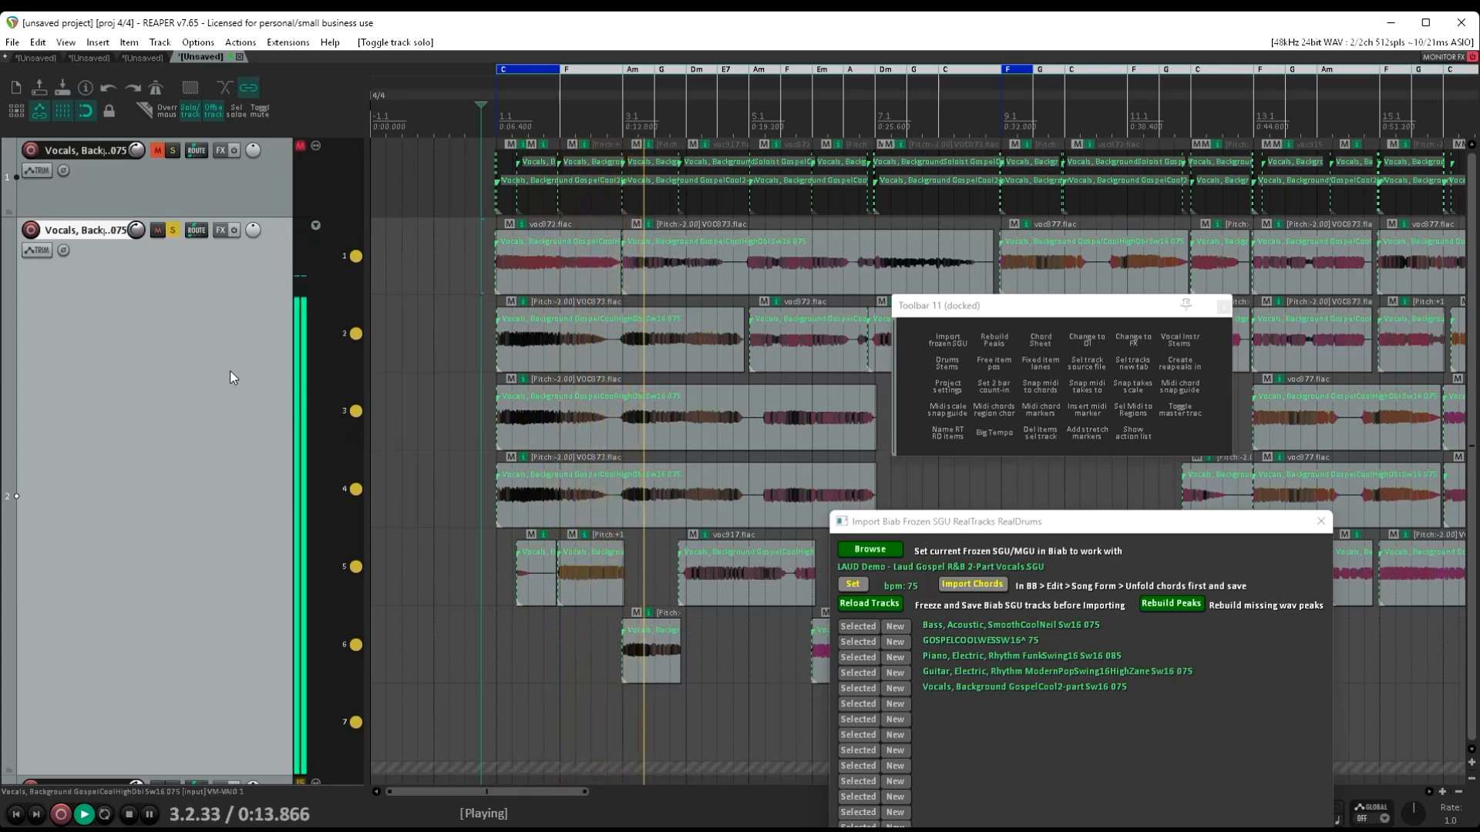
pyautogui.press('space')
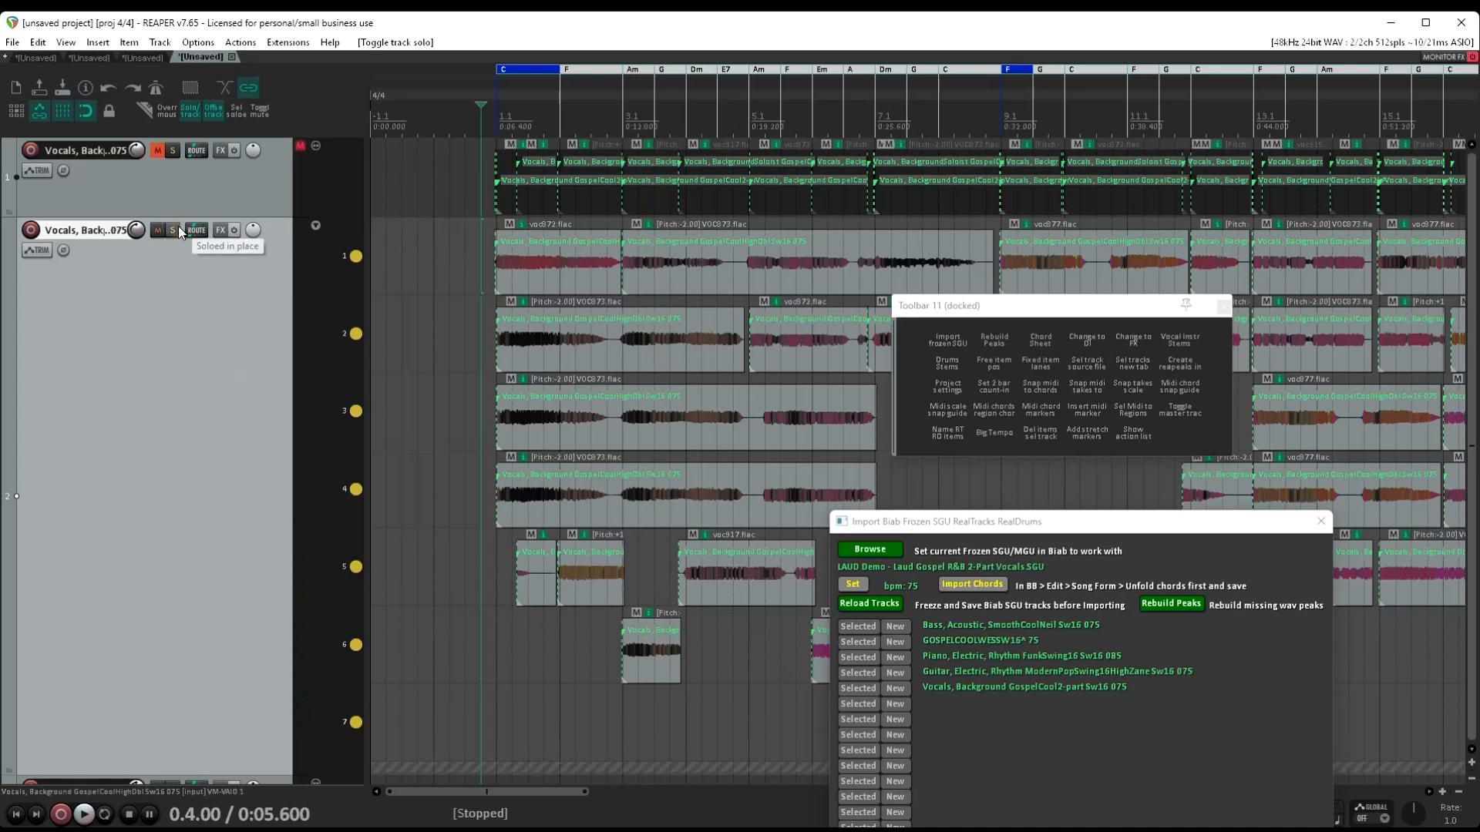
# Set the vocal stem on track 3 to free item positioning, and switch it to fixed item lanes
pyautogui.scroll(-8, 220, 388)
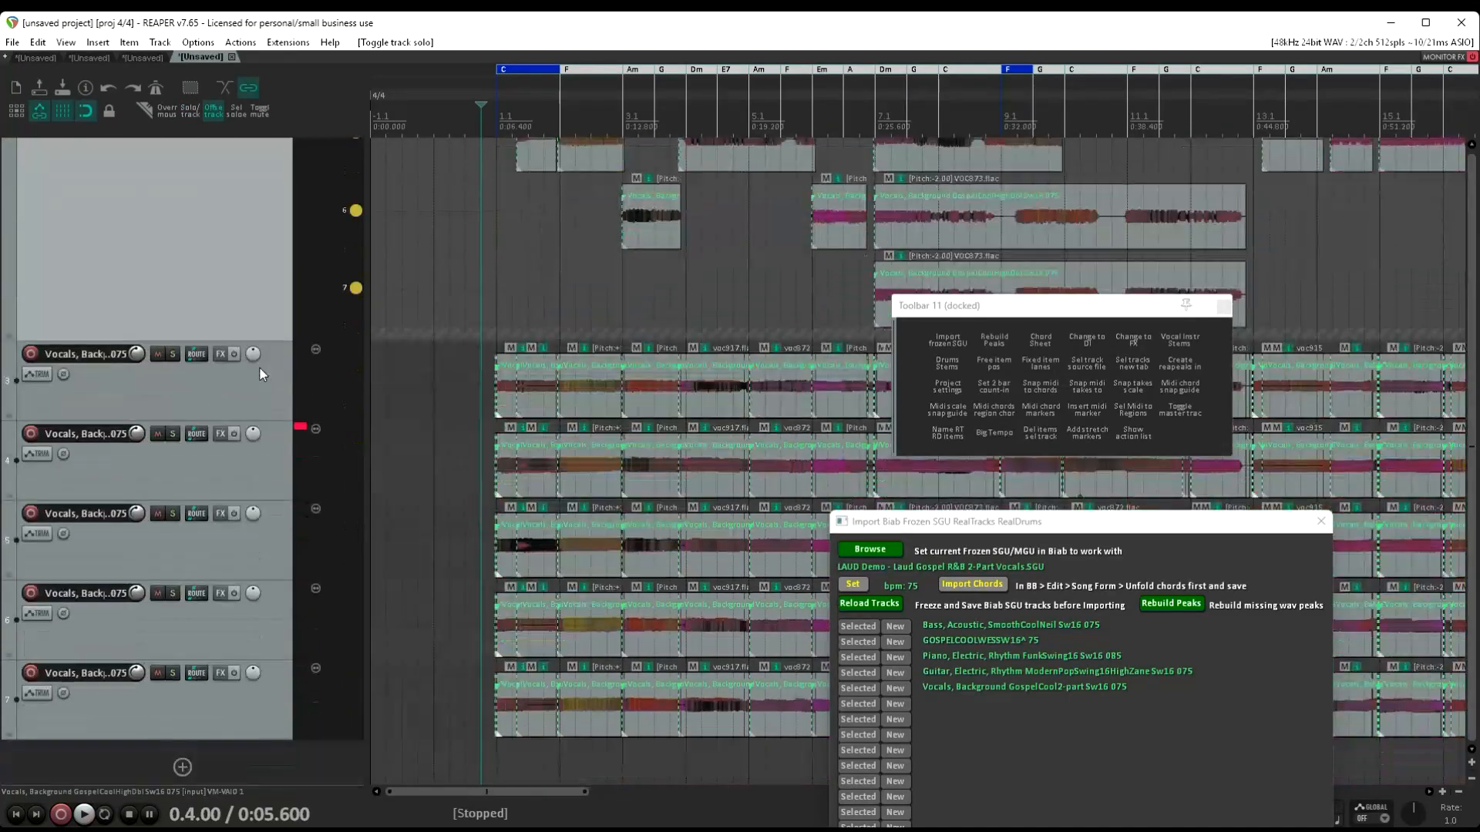
pyautogui.click(255, 389)
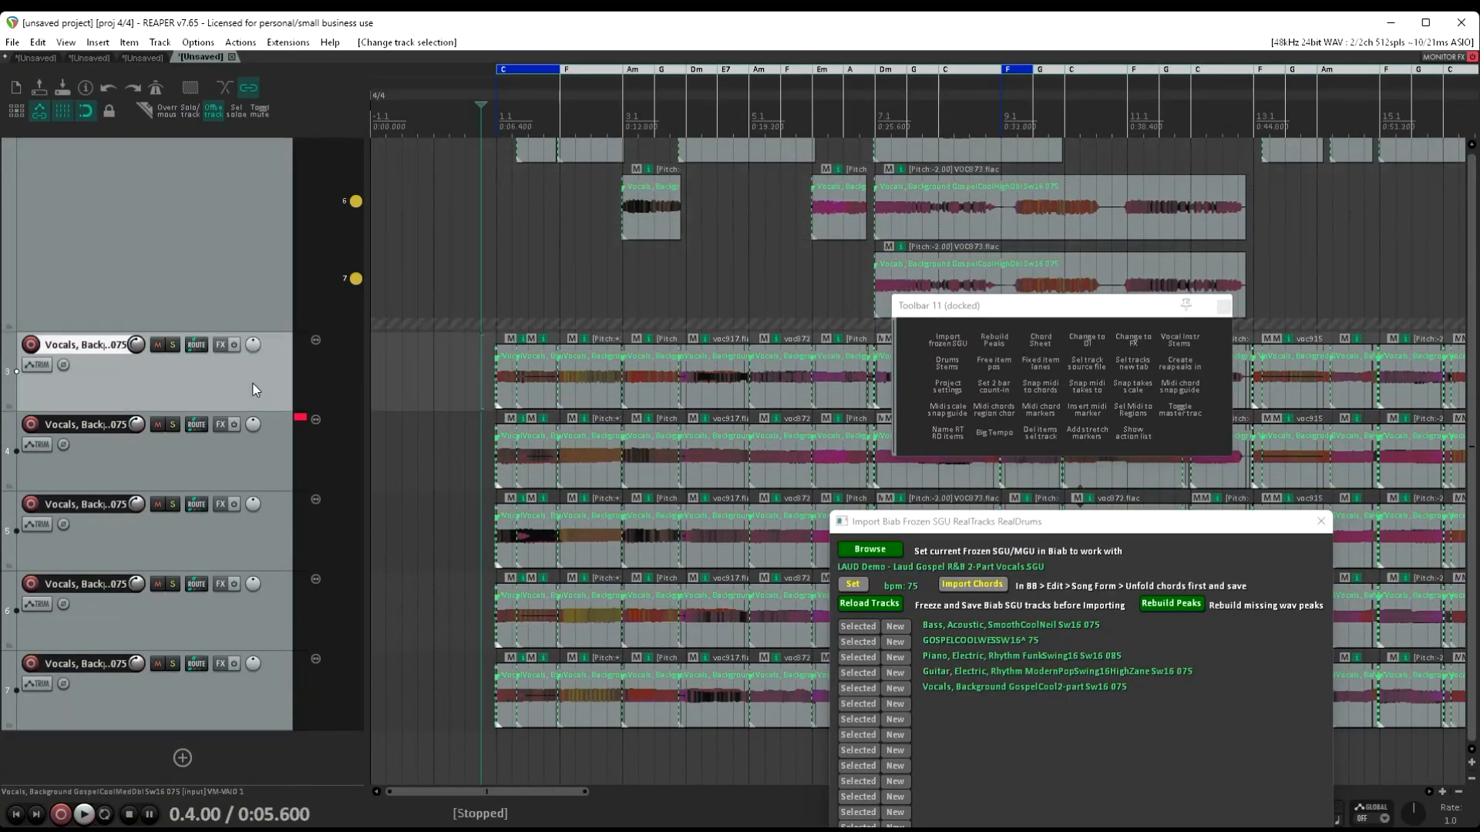
pyautogui.click(1001, 363)
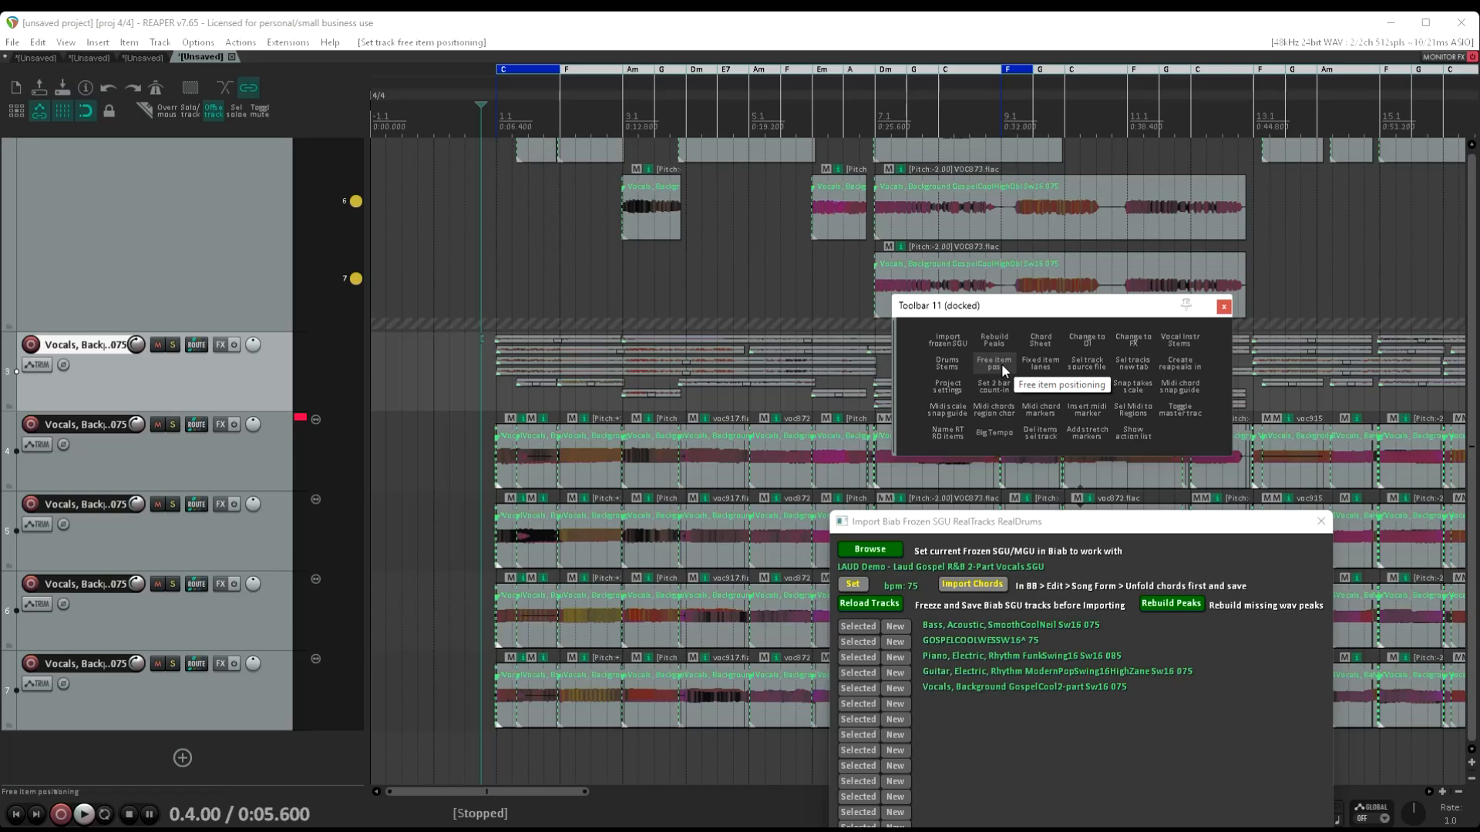
pyautogui.click(1036, 357)
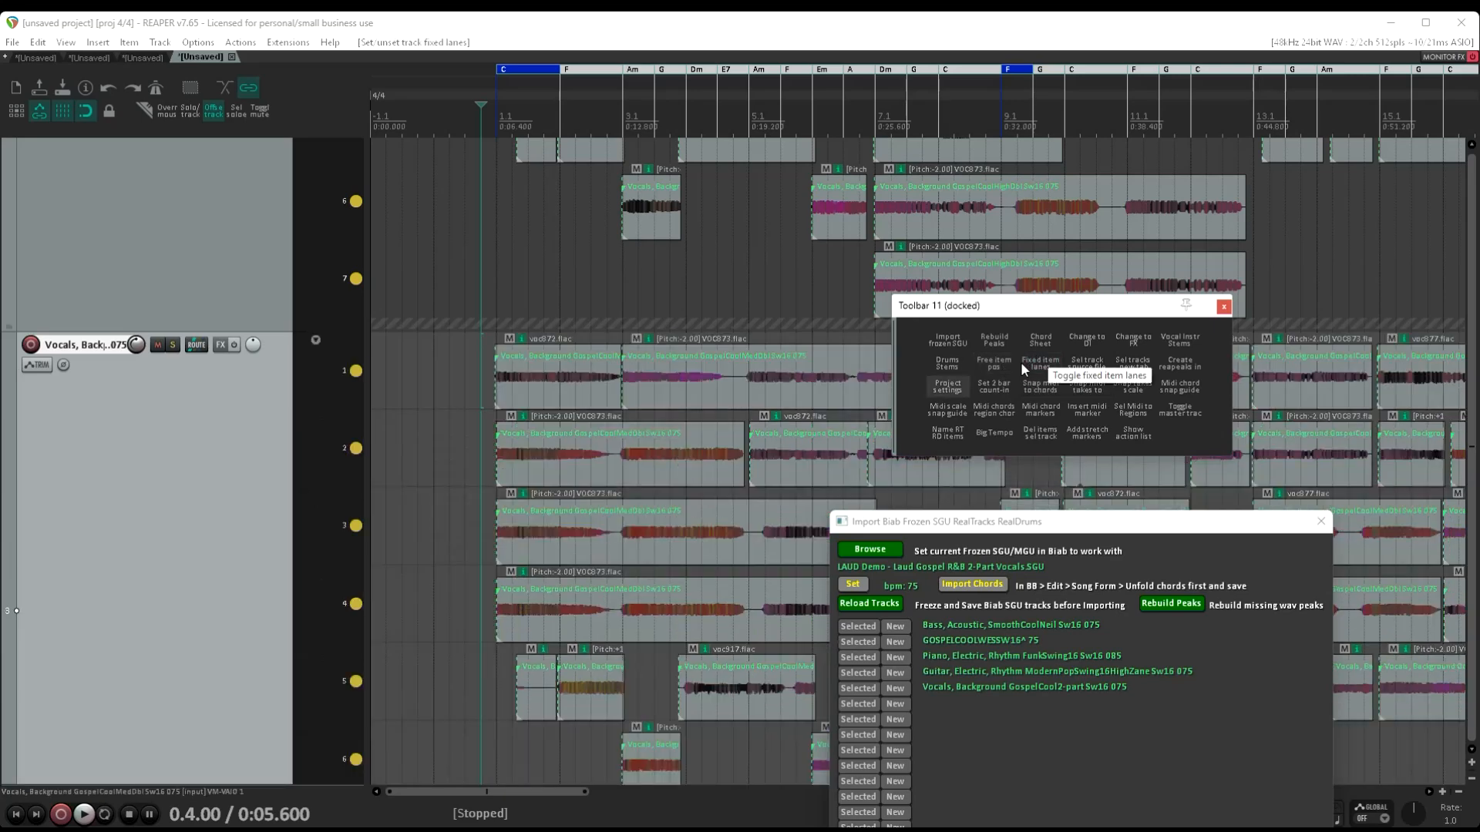
# Play the vocal stem on track 3 soloed, add track 2 to the solo during playback, and stop
pyautogui.click(174, 345)
pyautogui.press('space')
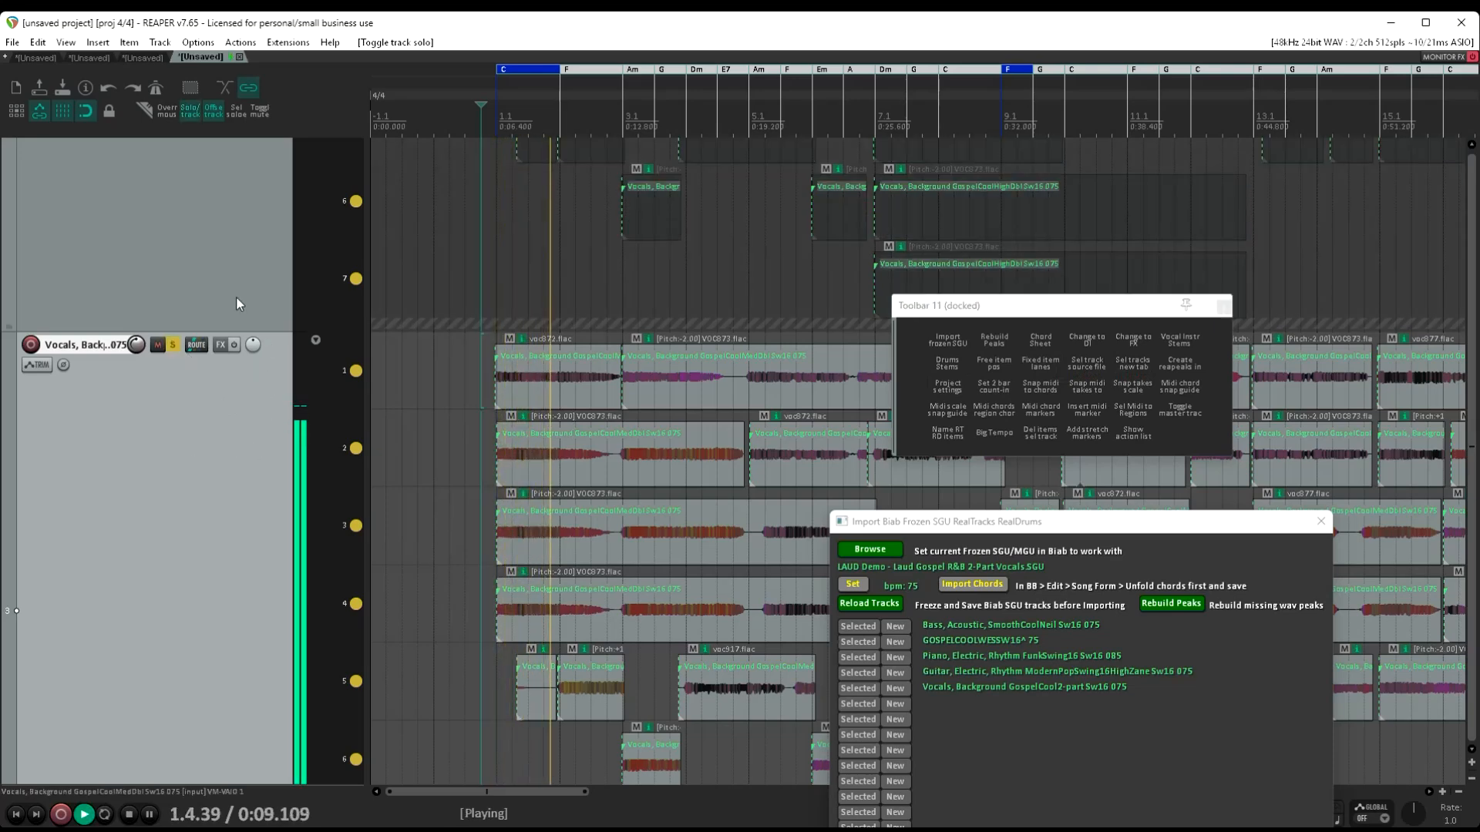
pyautogui.scroll(1, 236, 296)
pyautogui.scroll(-5, 236, 296)
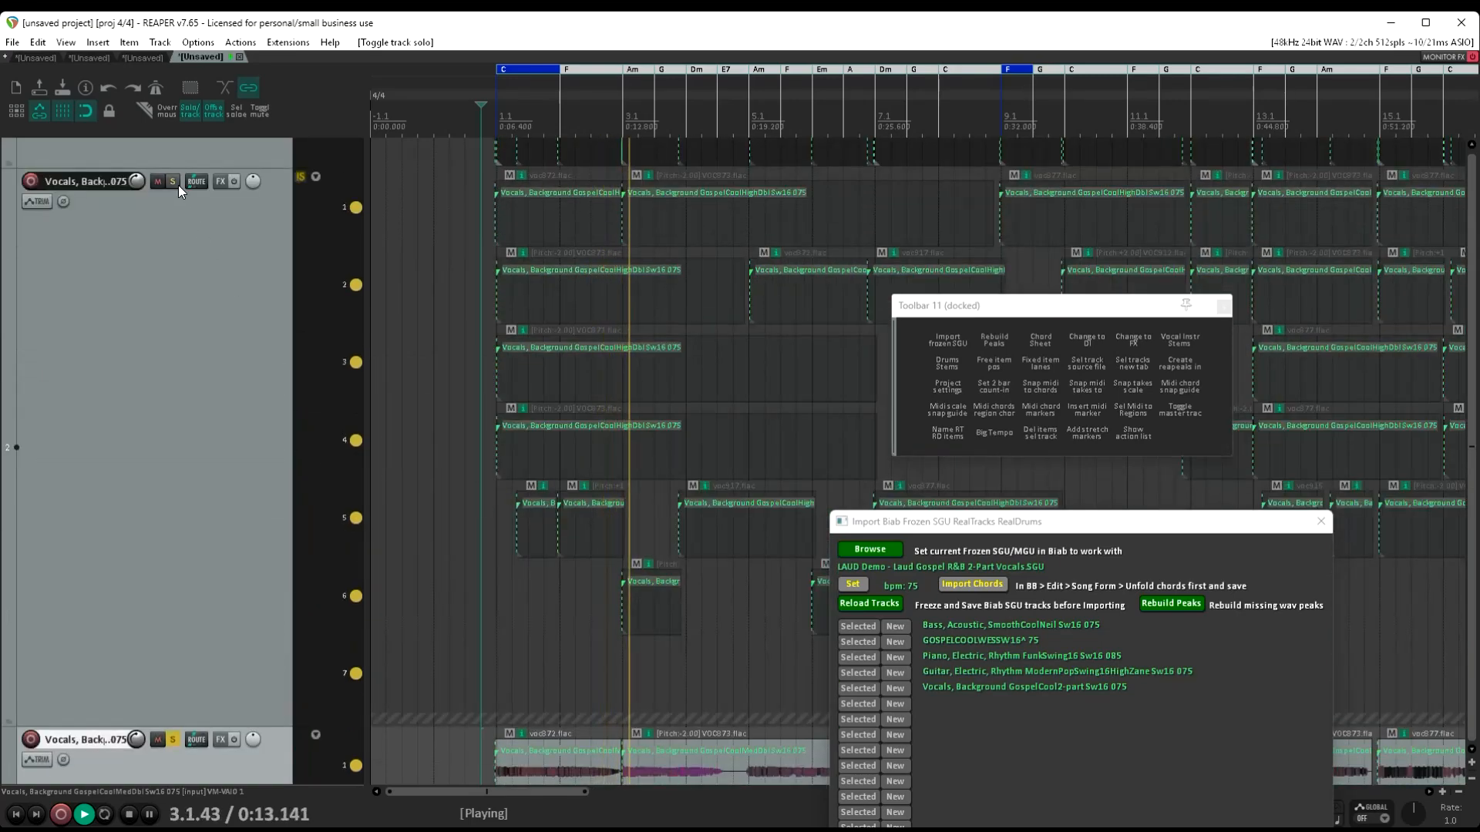
pyautogui.click(173, 182)
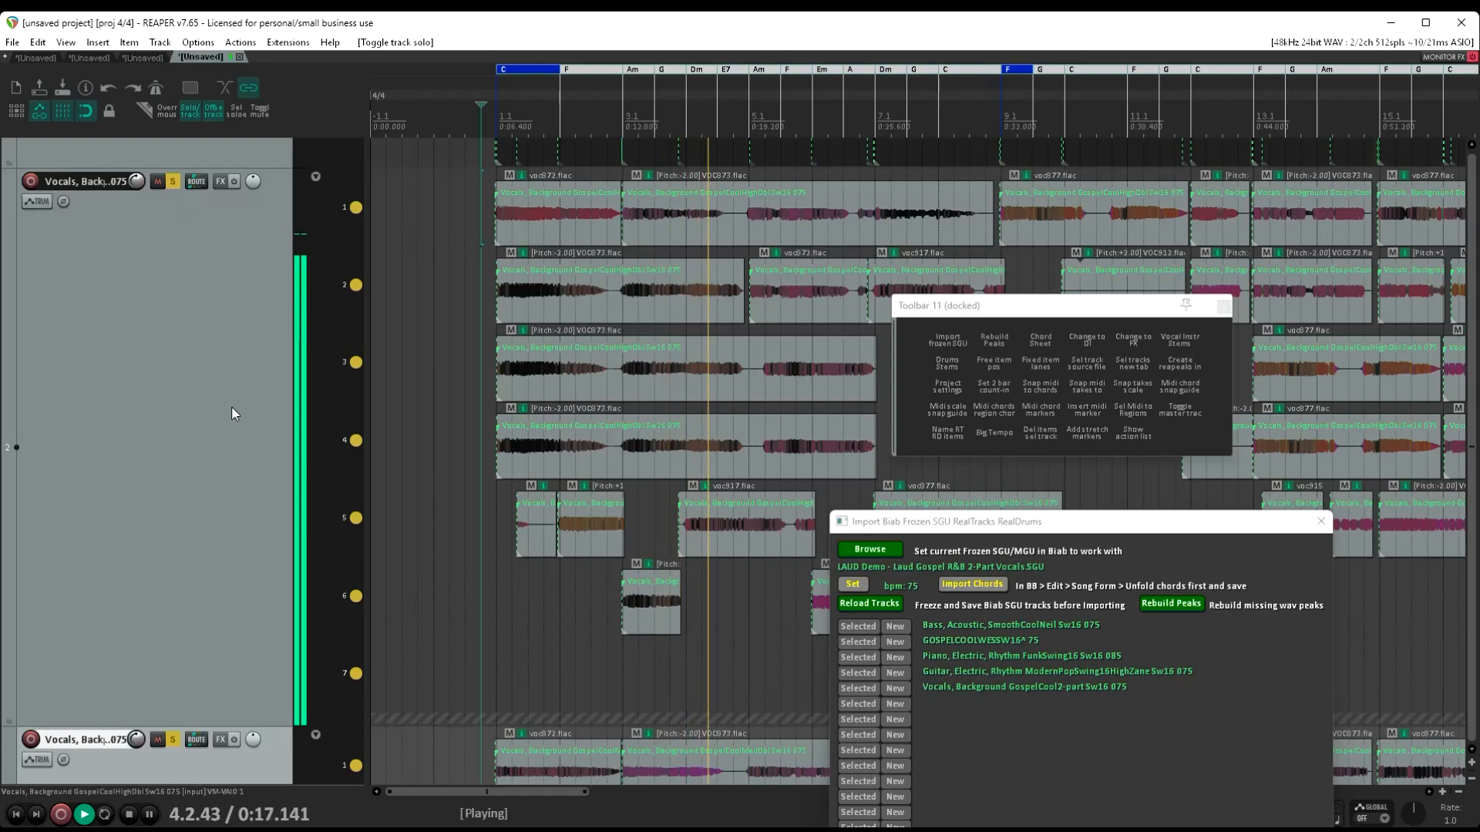
pyautogui.scroll(3, 223, 299)
pyautogui.scroll(-5, 219, 400)
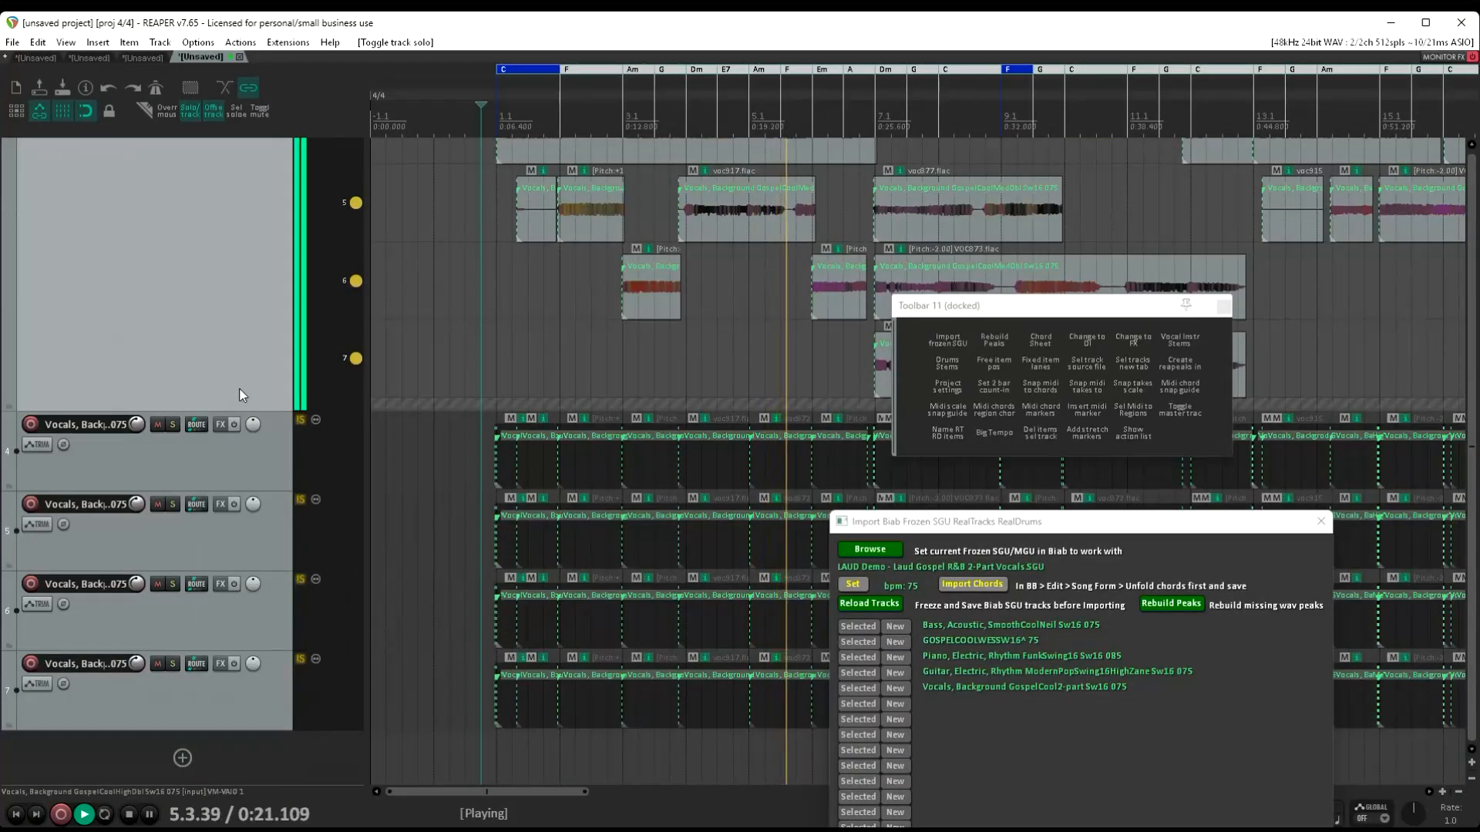
pyautogui.press('space')
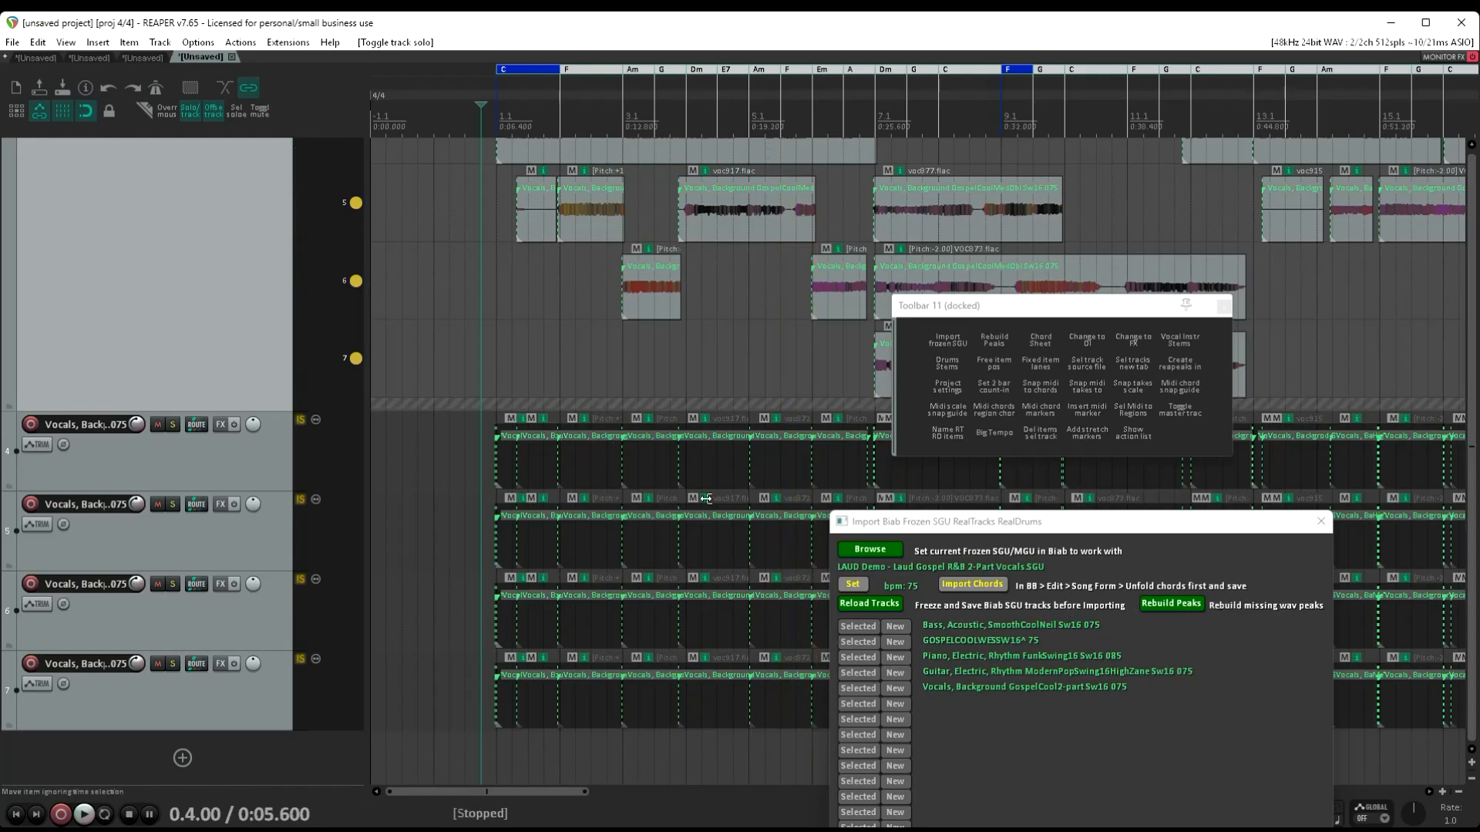
# Open a new project tab and load _STQRTPE Demo - All RealTracks String Quartet PopEv Chamber.SGU from the Stems folder into the frozen song importer
pyautogui.click(12, 43)
pyautogui.click(41, 76)
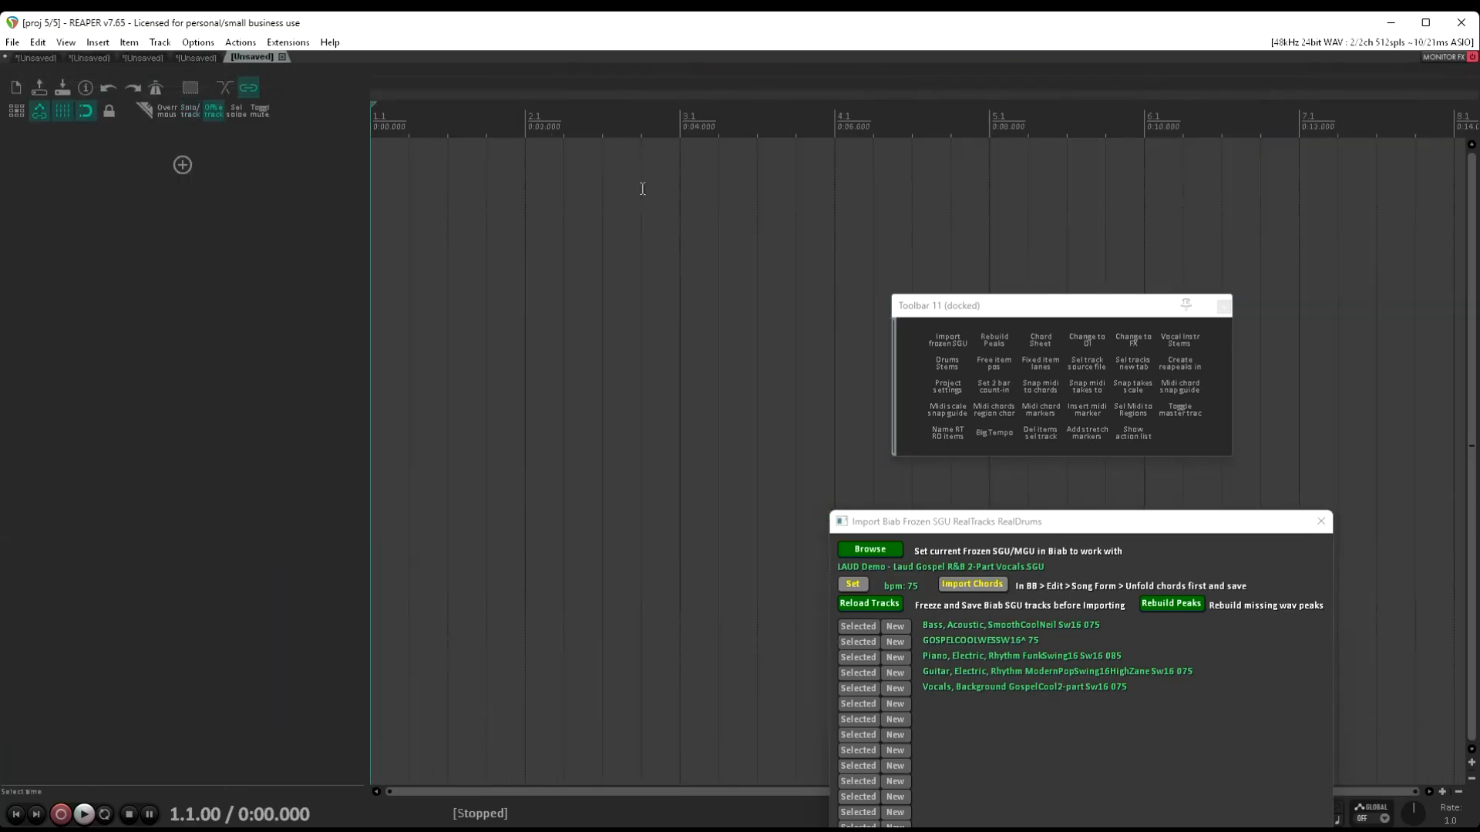
pyautogui.click(876, 547)
pyautogui.click(878, 548)
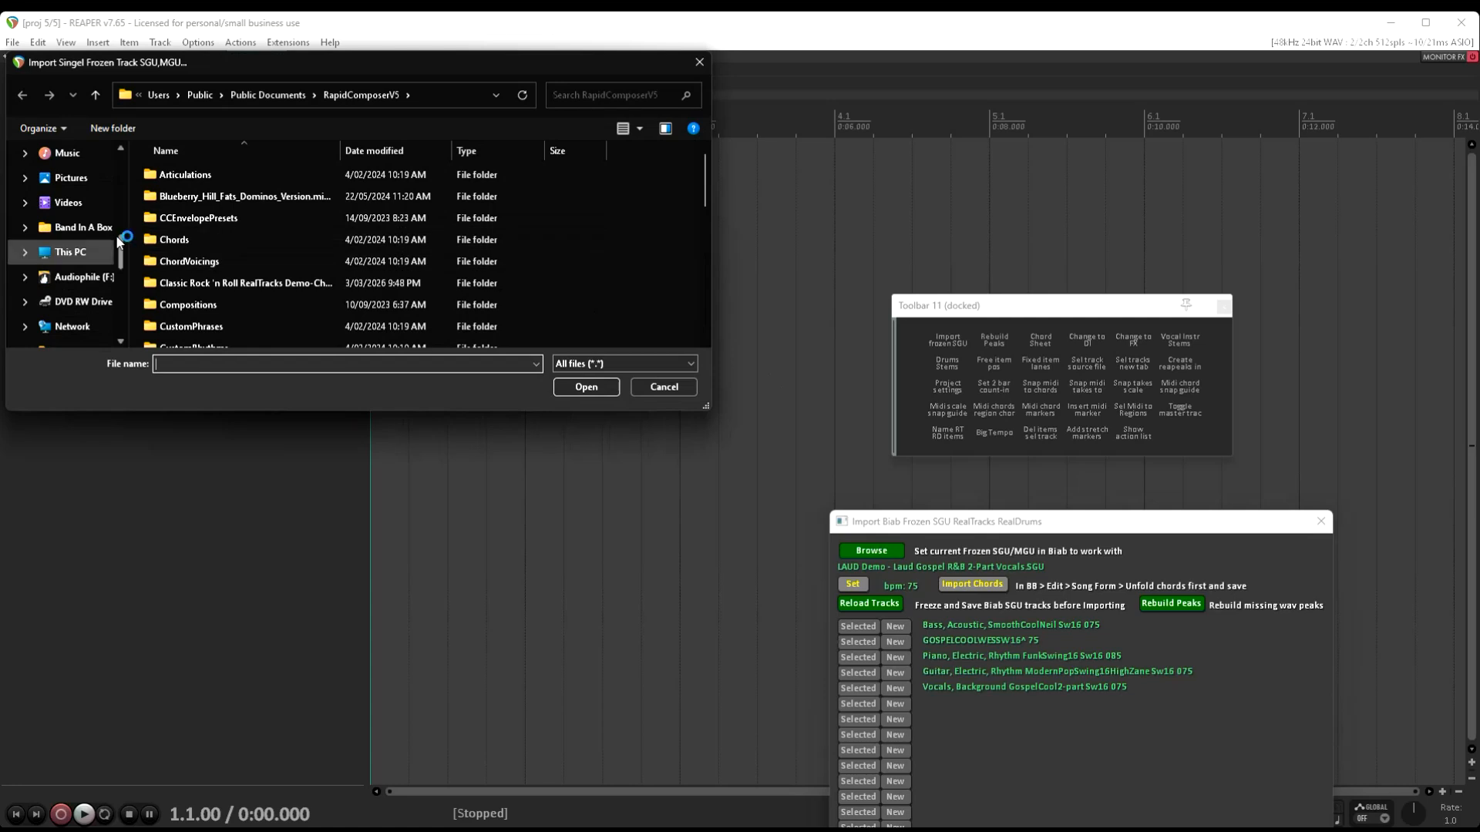
pyautogui.scroll(3, 94, 237)
pyautogui.click(81, 281)
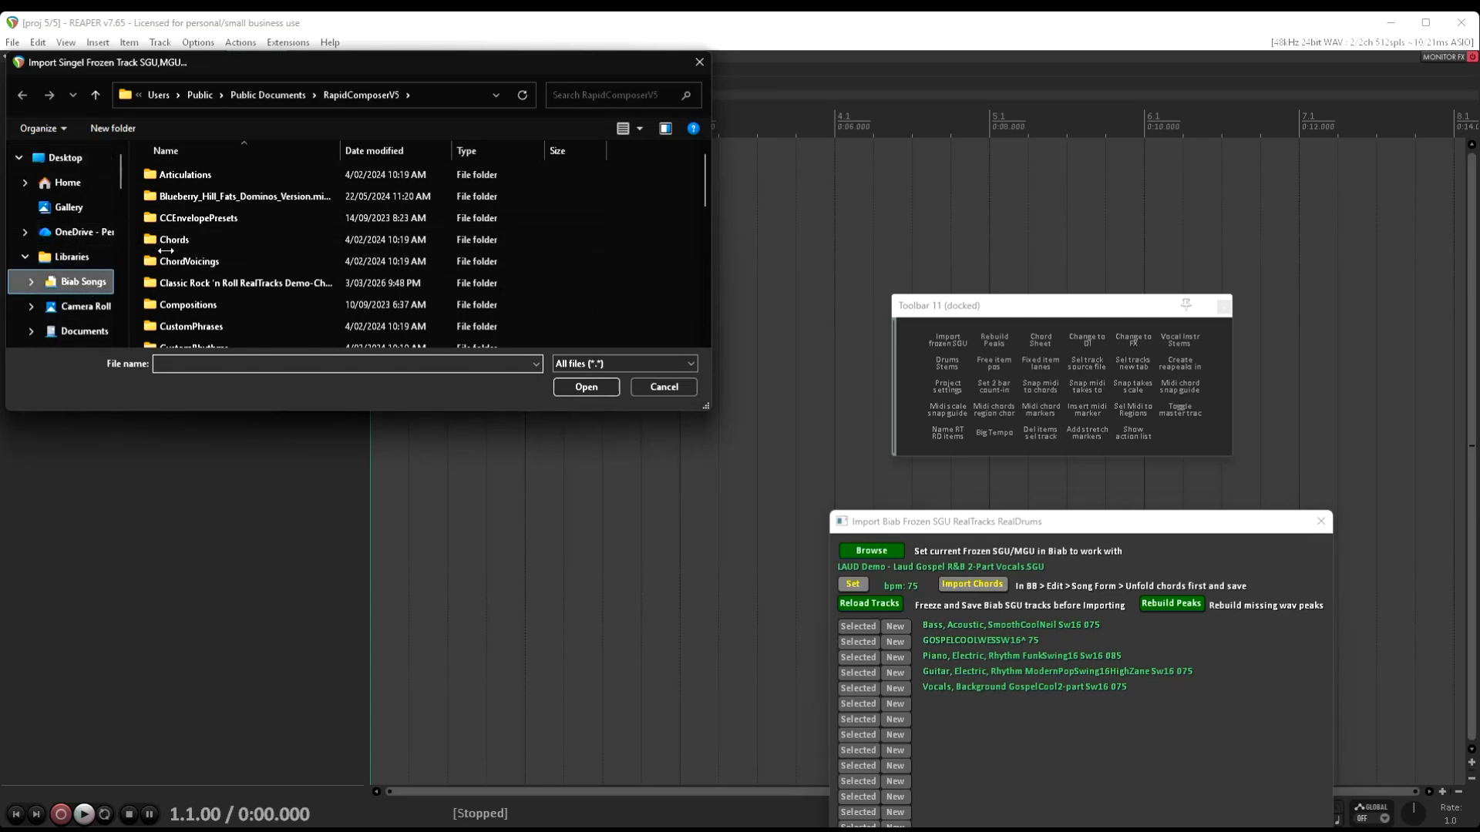
pyautogui.doubleClick(171, 211)
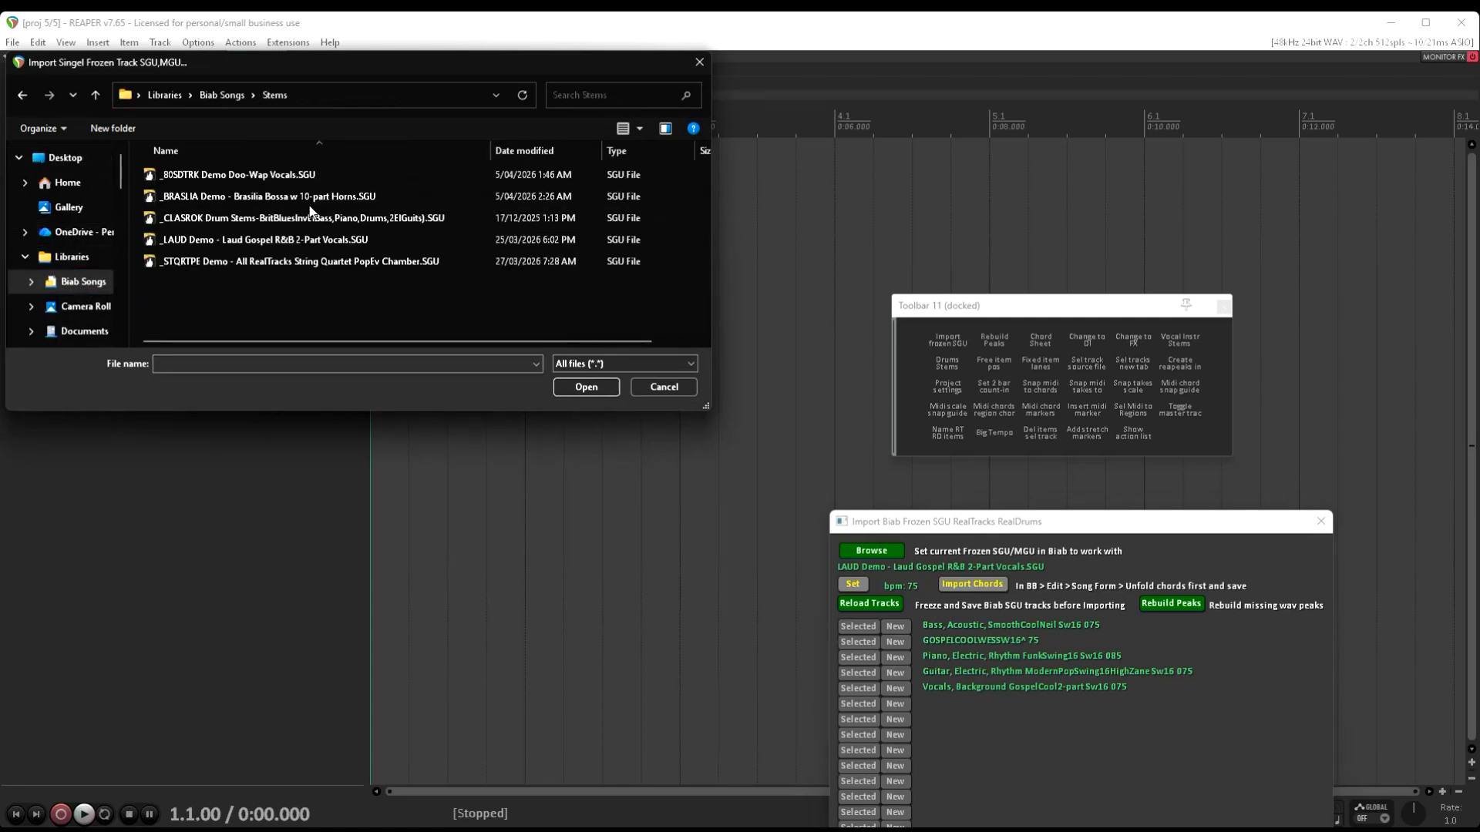
pyautogui.doubleClick(292, 261)
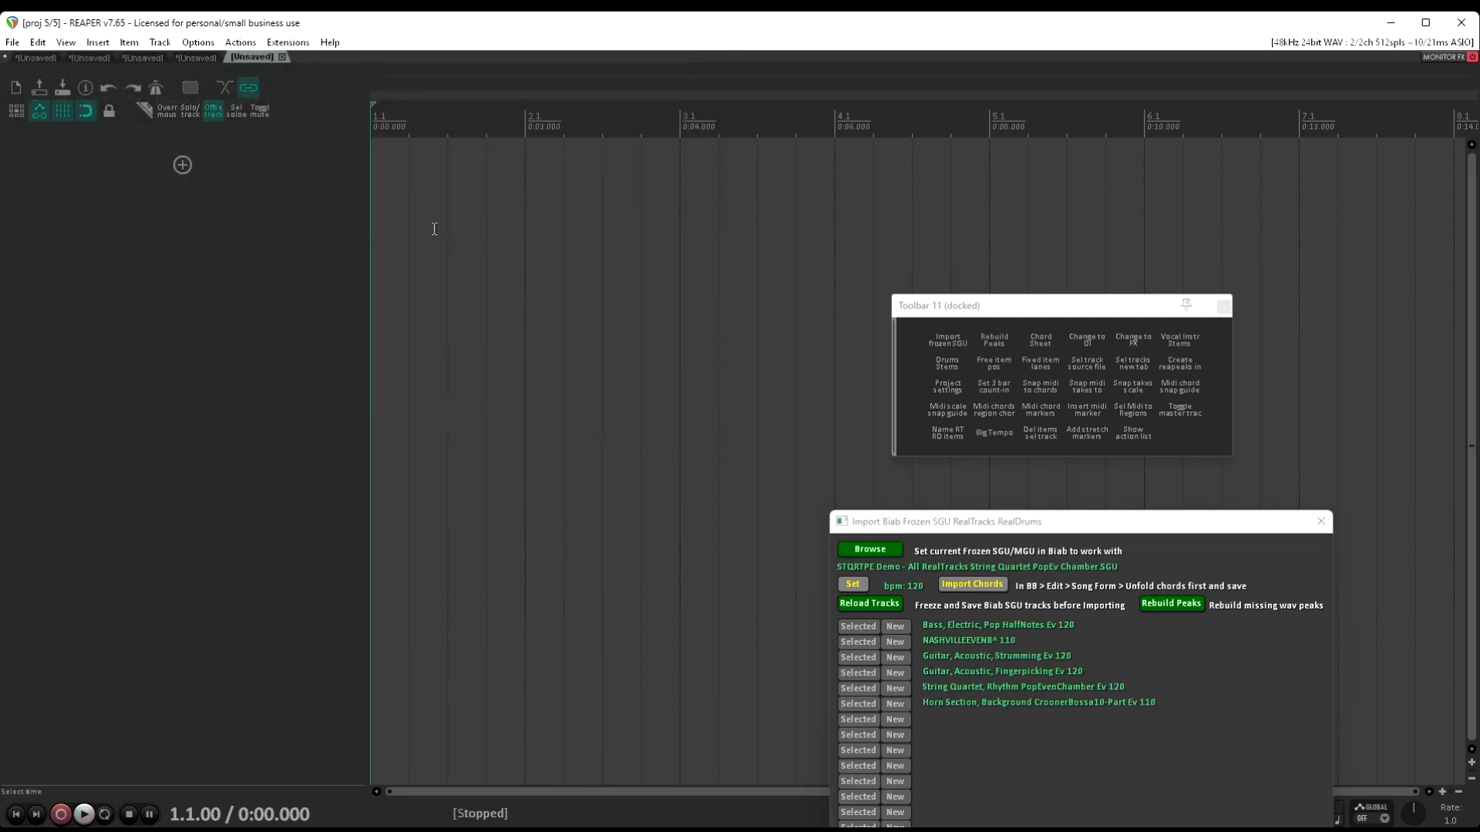
# Import the song's chords in 4/4 and import the String Quartet, Rhythm PopEvenChamber part onto a new track
pyautogui.click(974, 585)
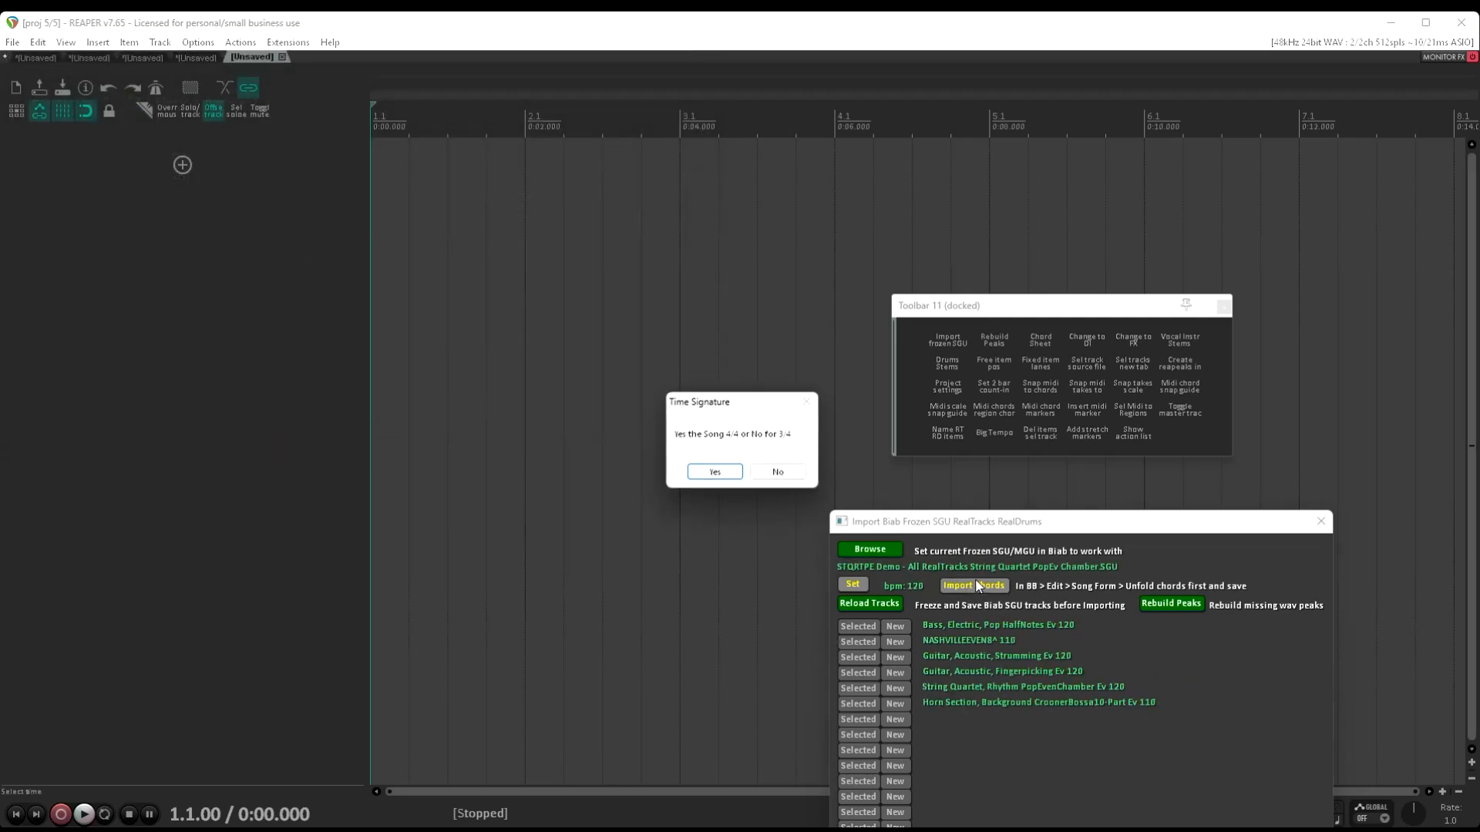
pyautogui.click(715, 472)
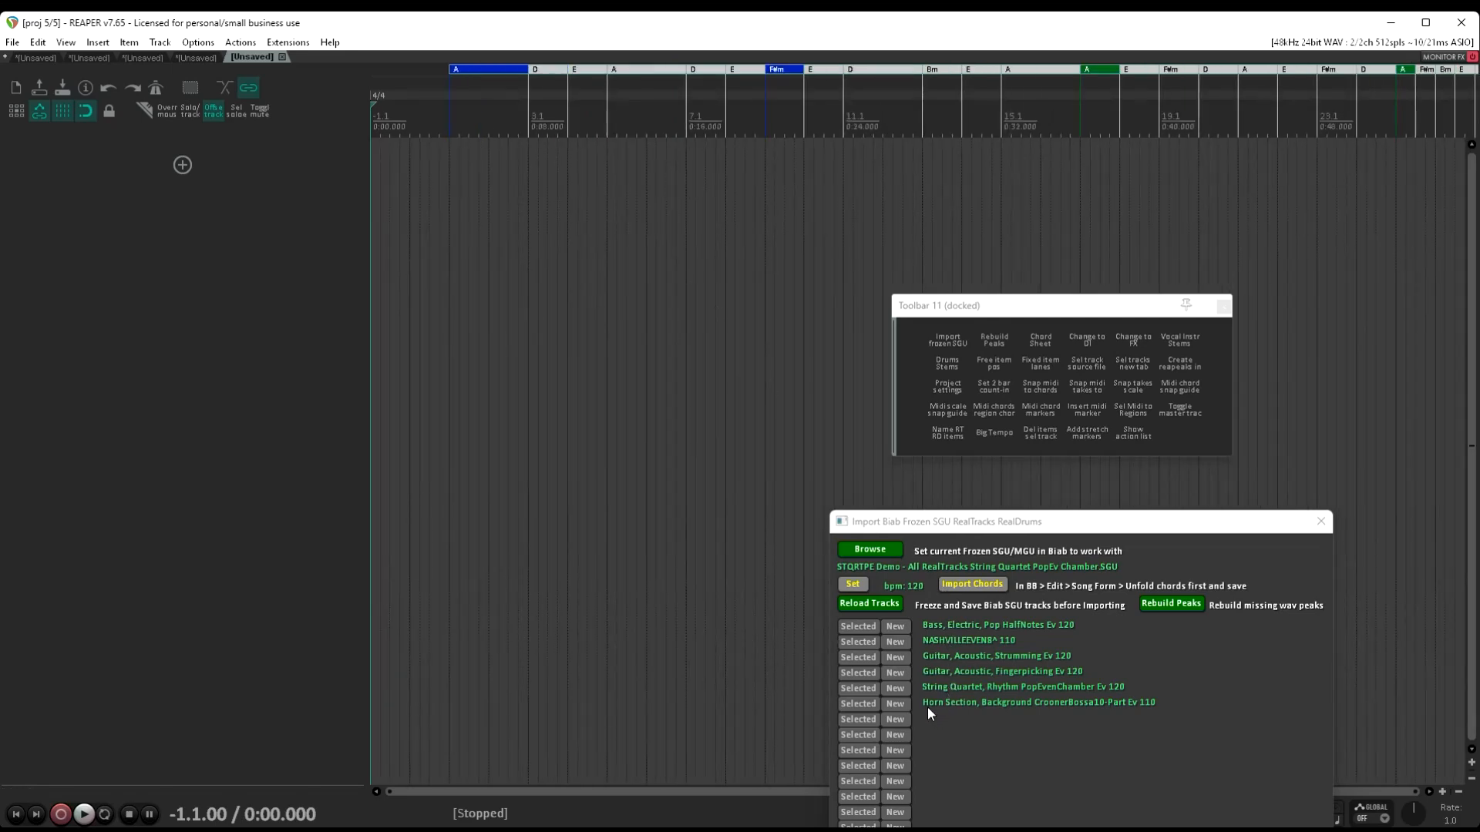
pyautogui.click(901, 687)
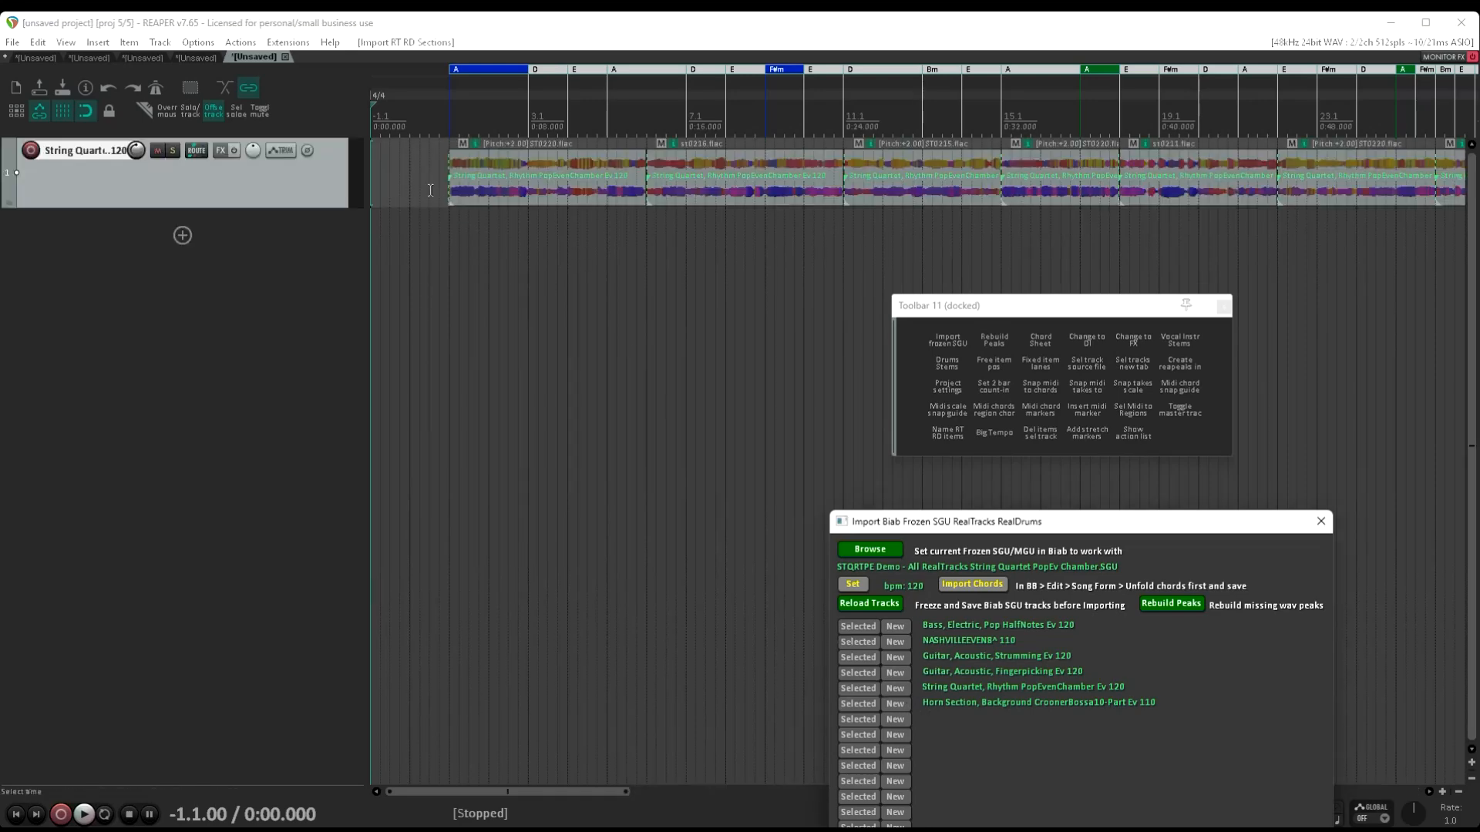
# Play the string quartet track briefly from just before its first item, and stop
pyautogui.click(439, 190)
pyautogui.press('space')
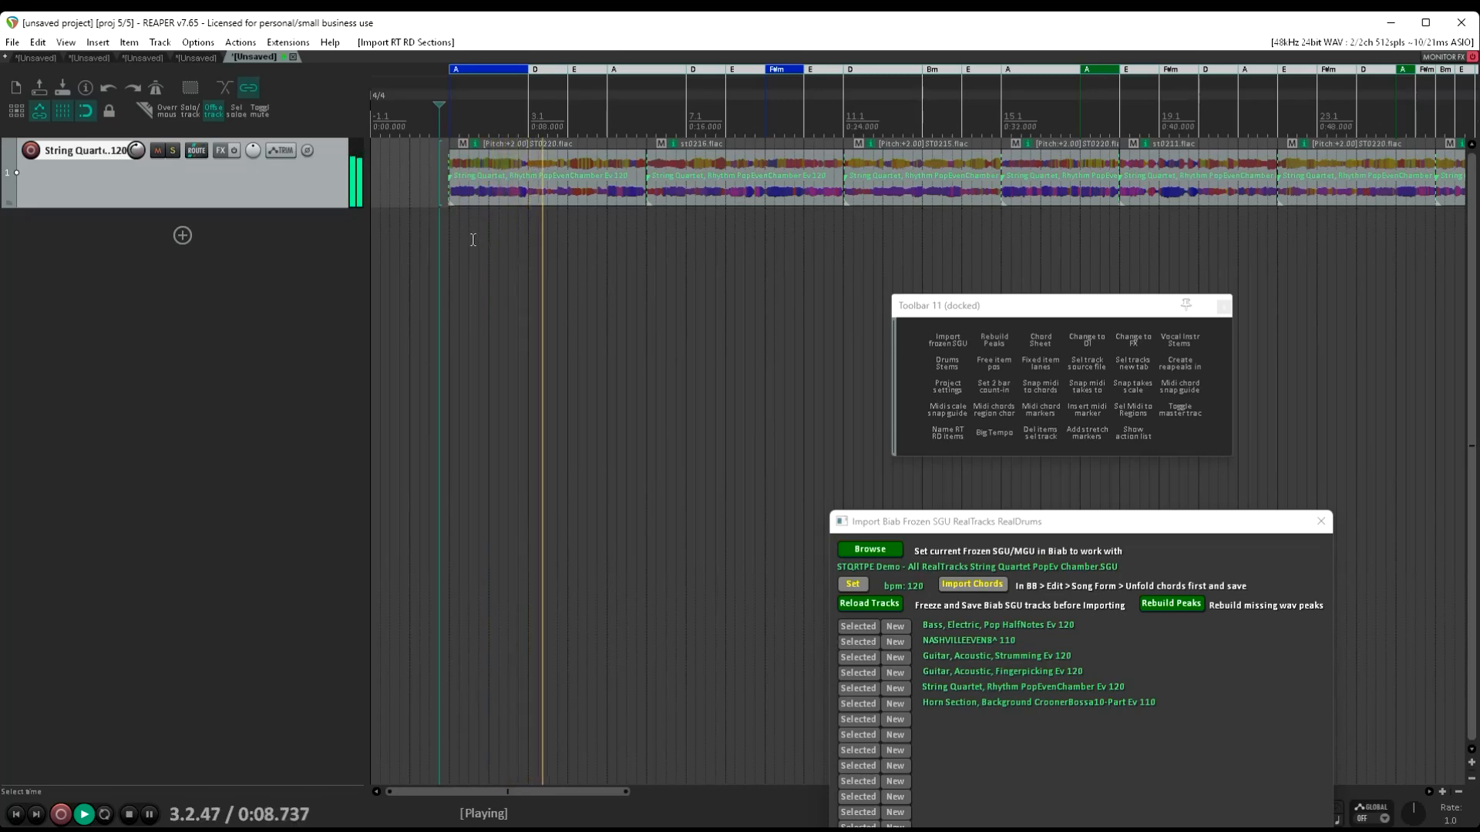
pyautogui.press('space')
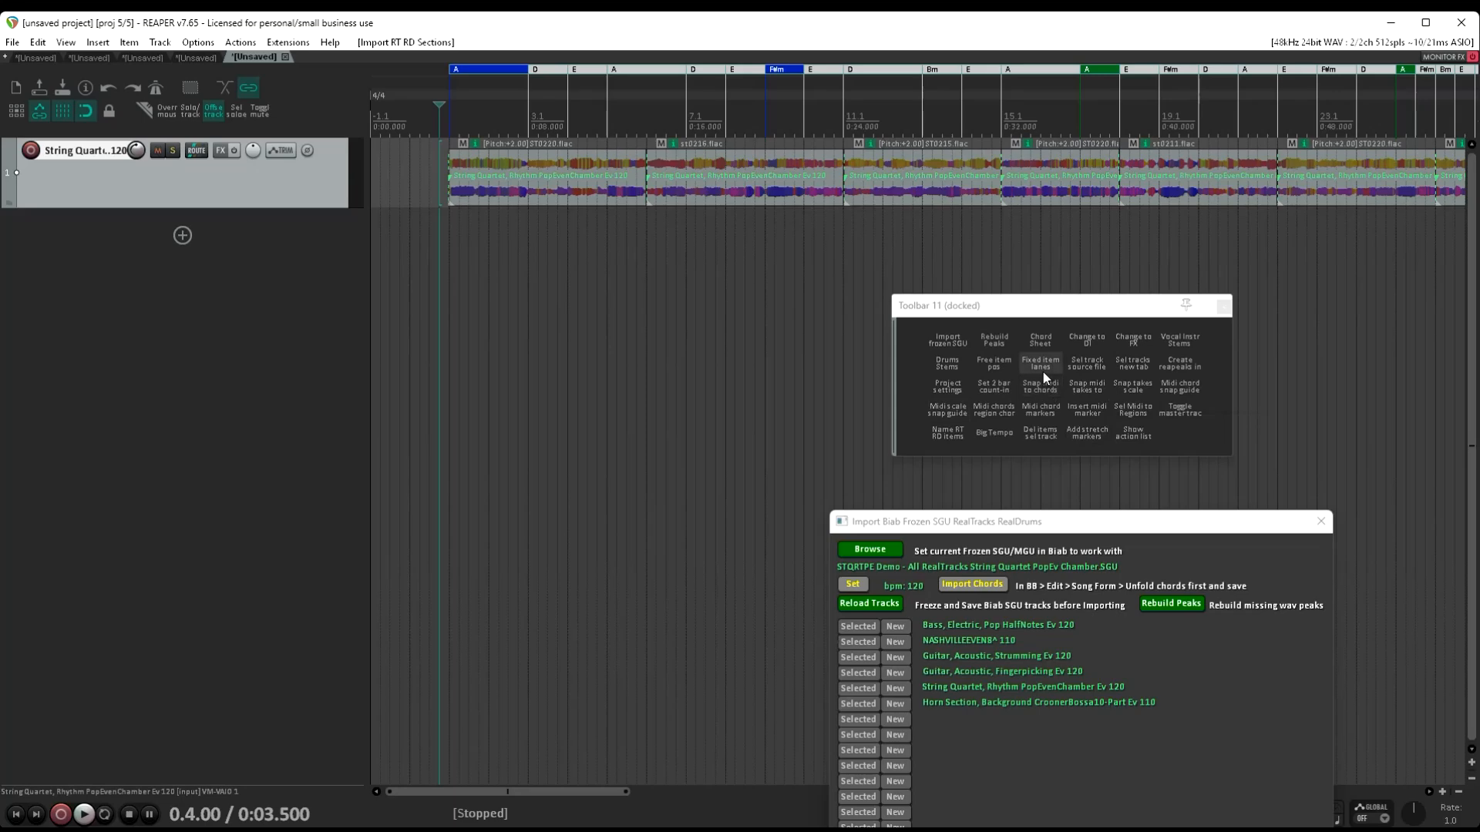
# Switch the string quartet track to free item positioning and back, and split it into separate instrument stems
pyautogui.click(1004, 359)
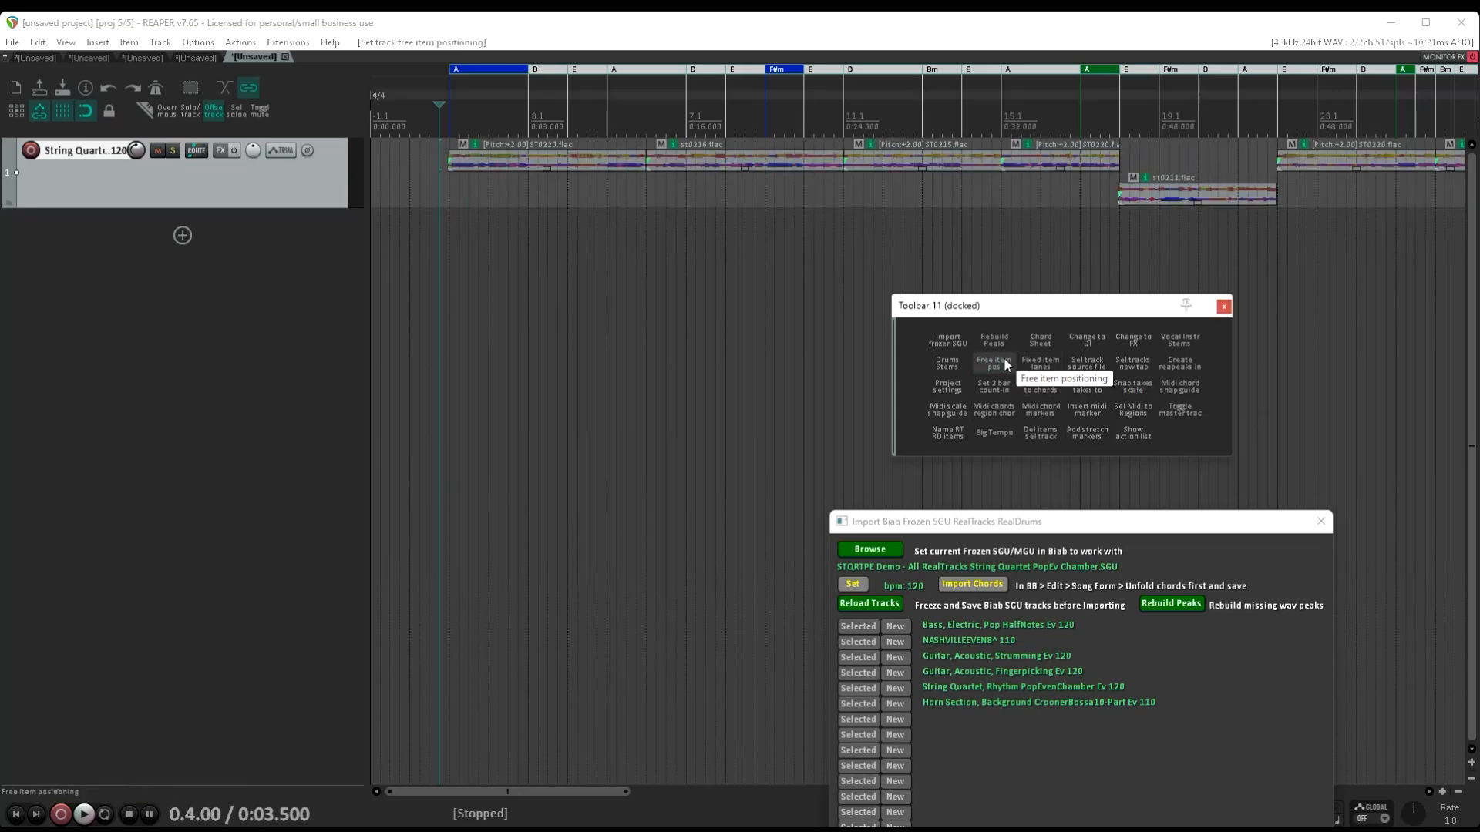
pyautogui.click(1040, 363)
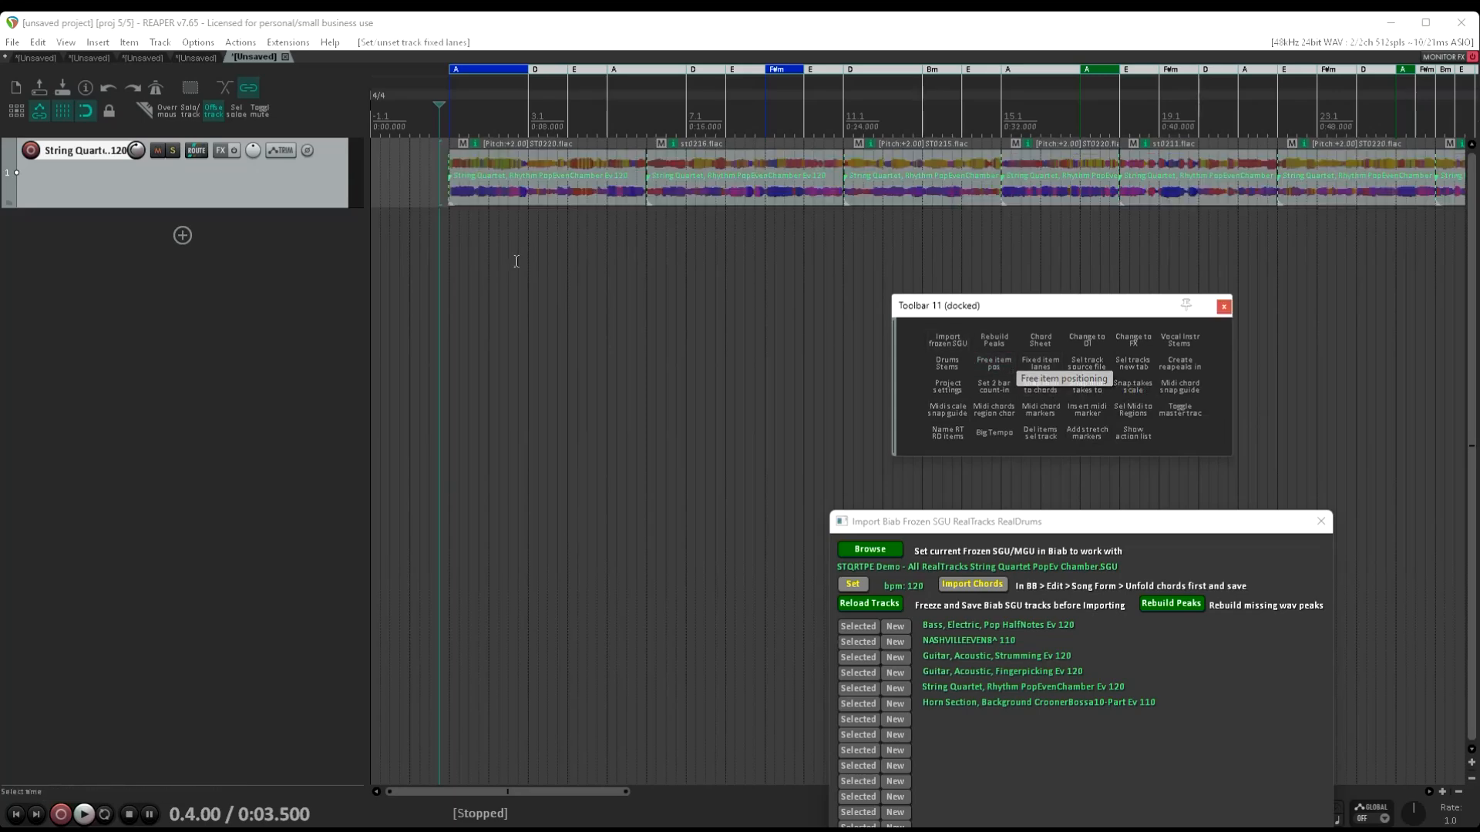
pyautogui.click(1176, 339)
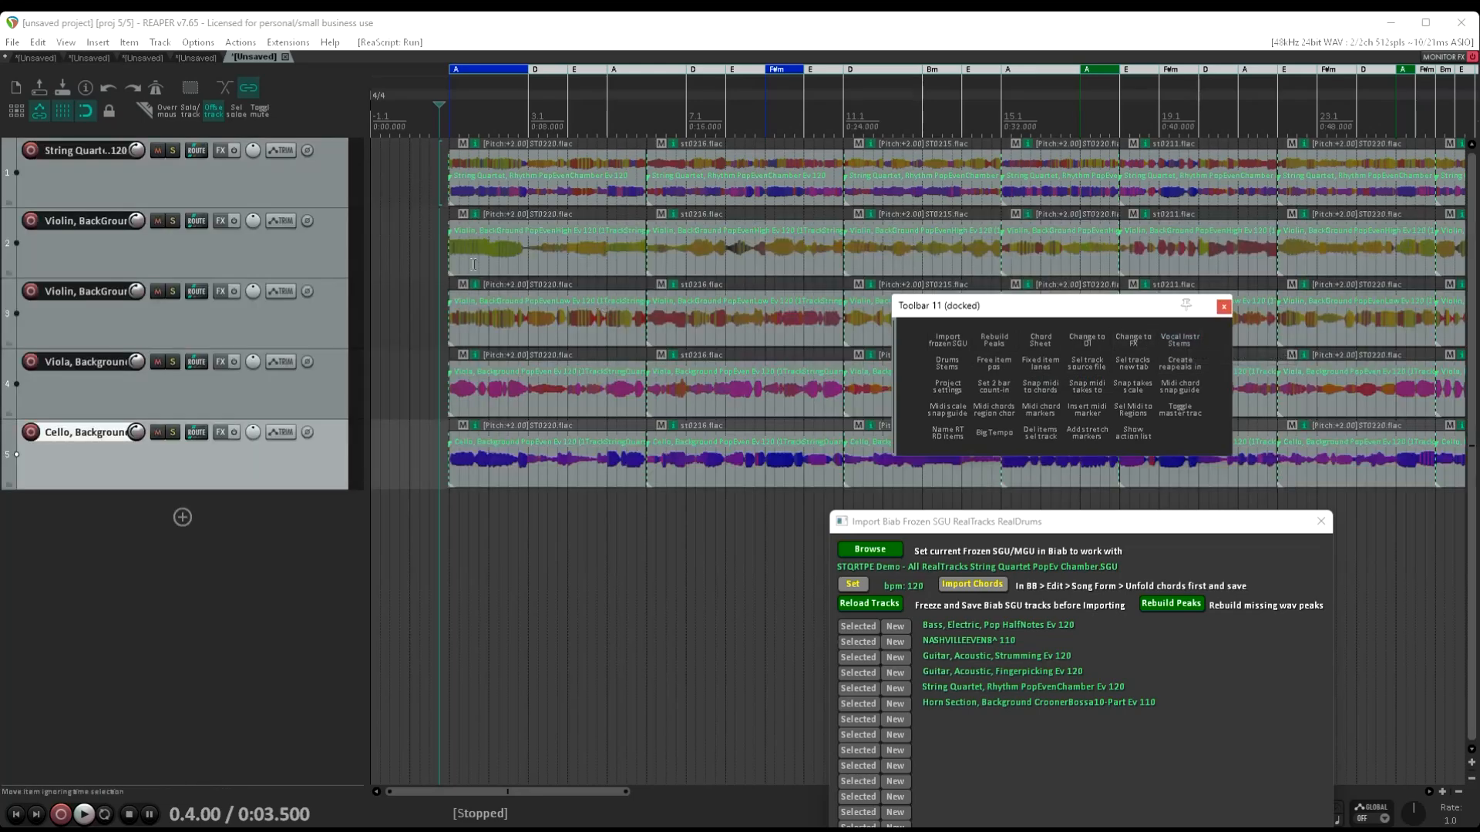
# Mute the original string quartet track and play its violin, viola and cello stems briefly
pyautogui.click(157, 150)
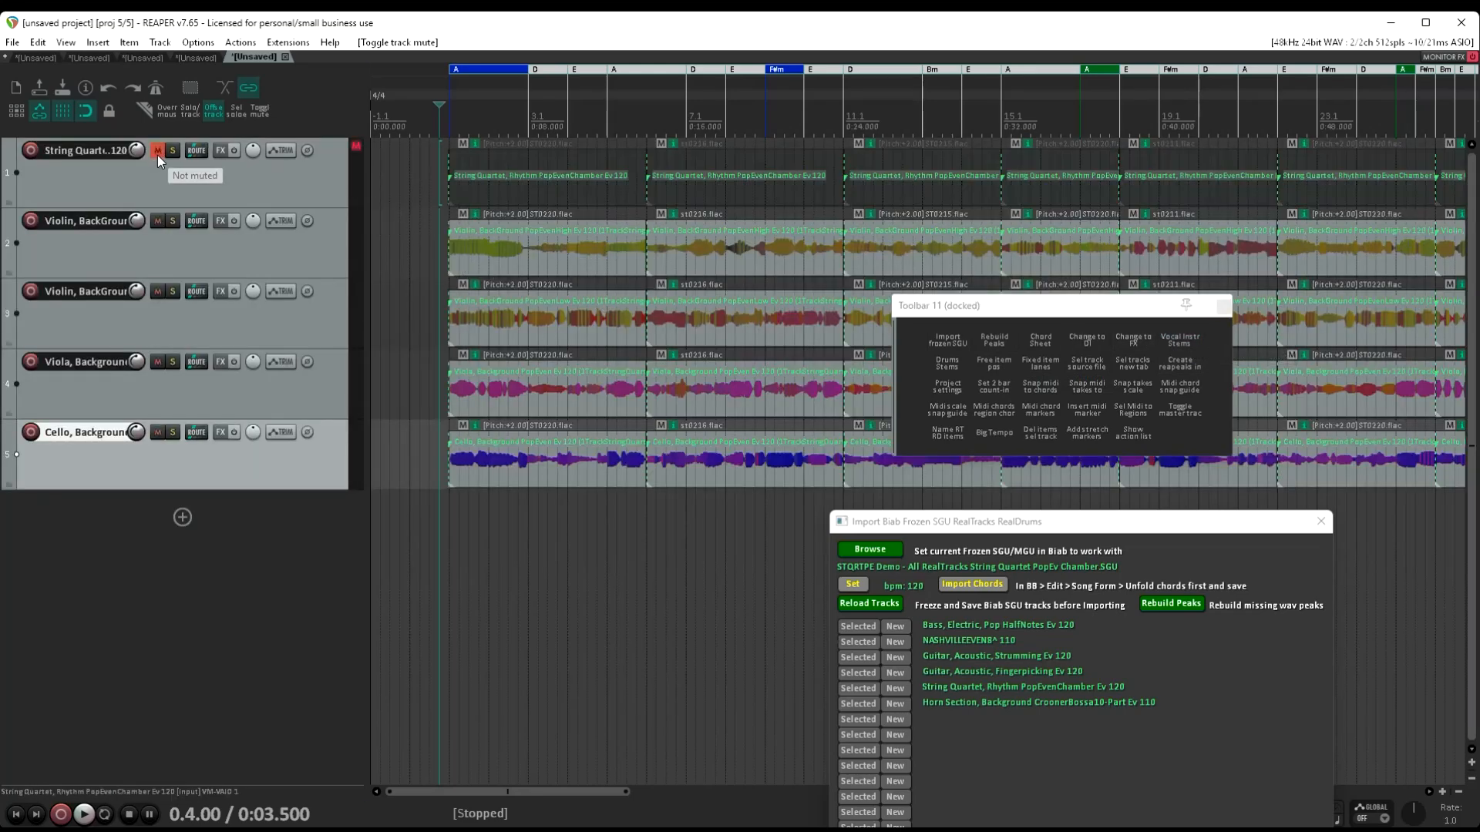
pyautogui.press('space')
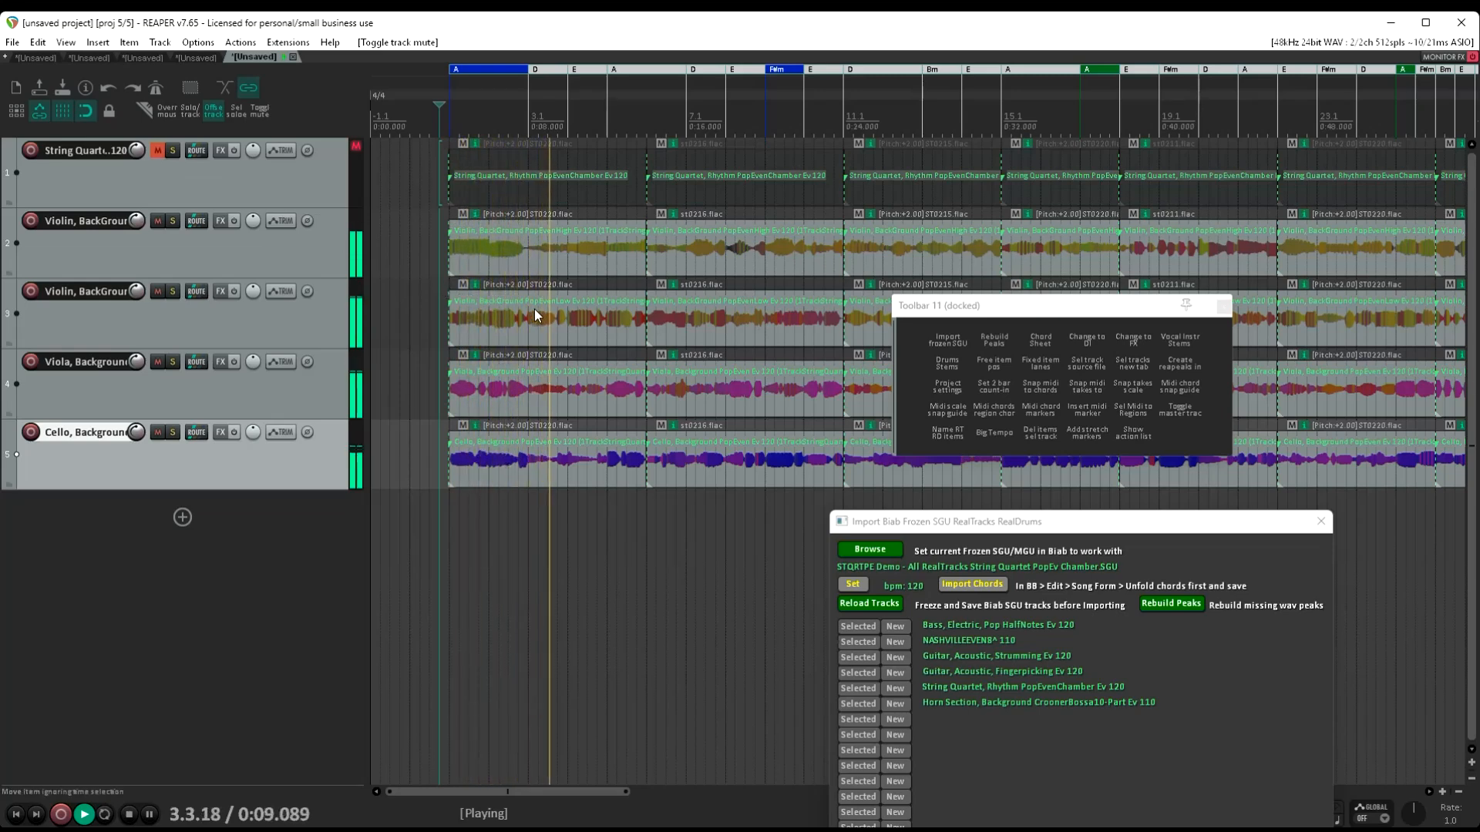
pyautogui.press('space')
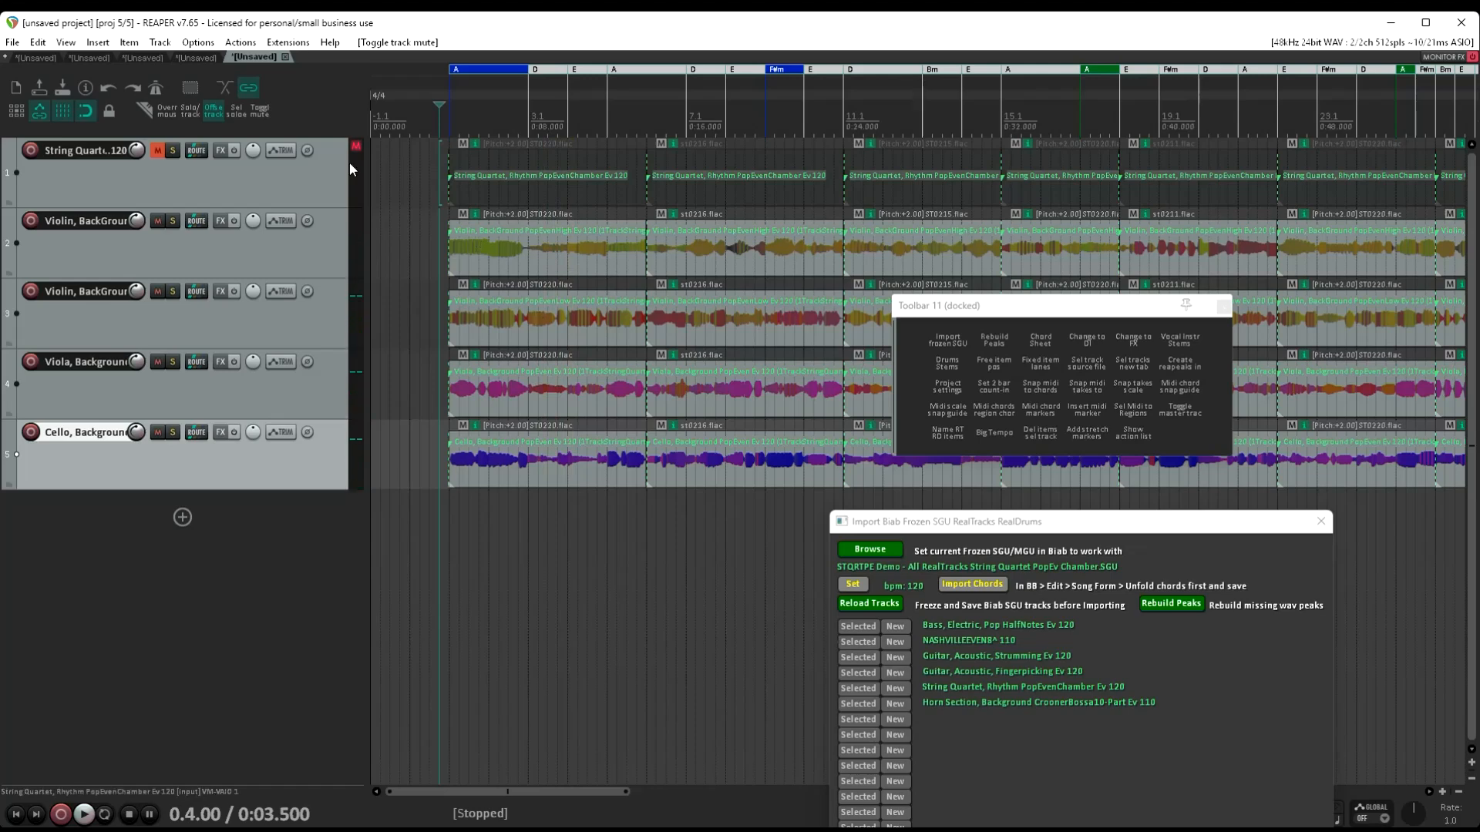
# Open another new project tab and import the loaded song's chords in 4/4
pyautogui.rightClick(252, 57)
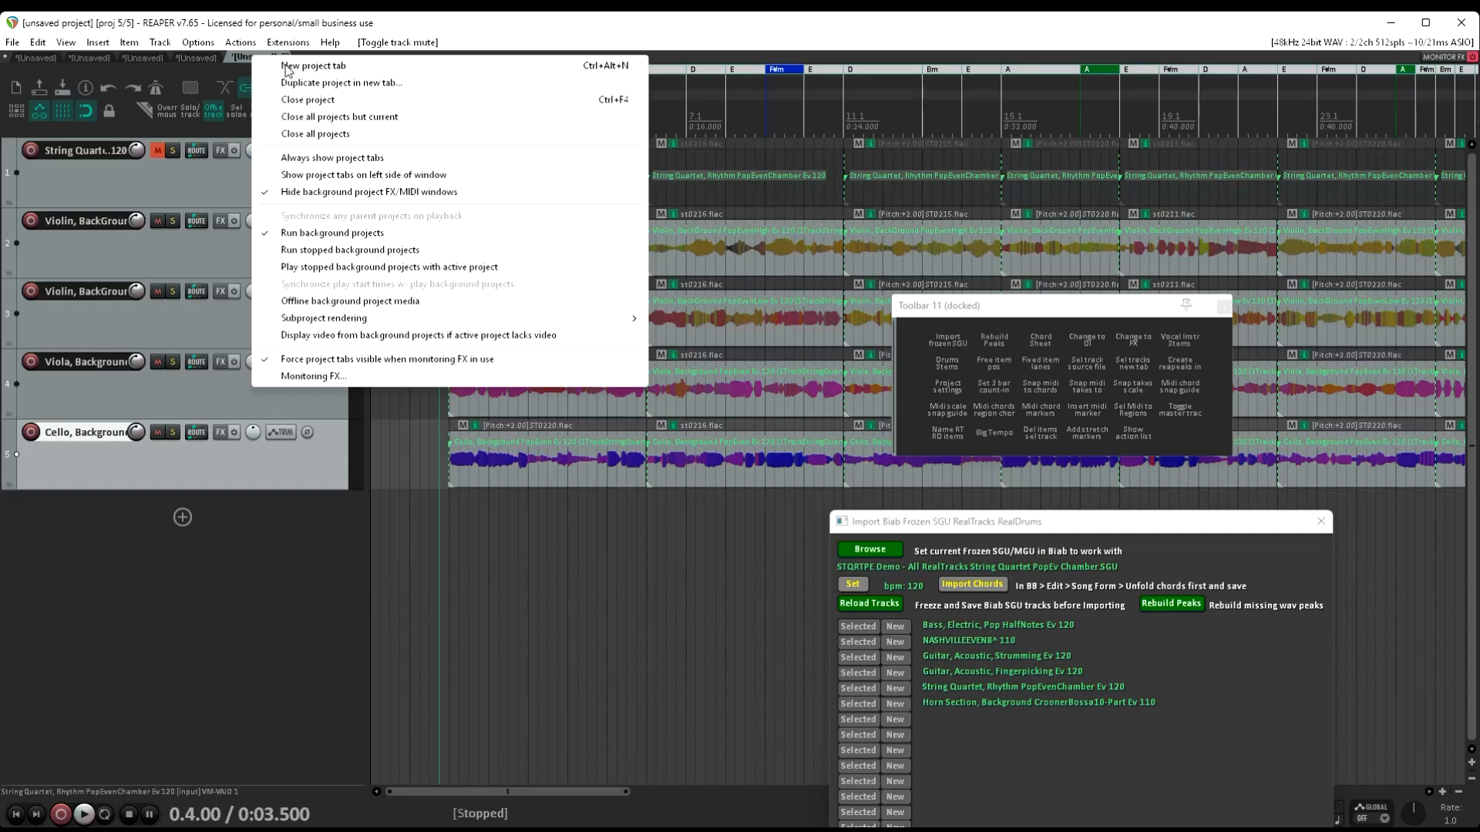
pyautogui.click(286, 66)
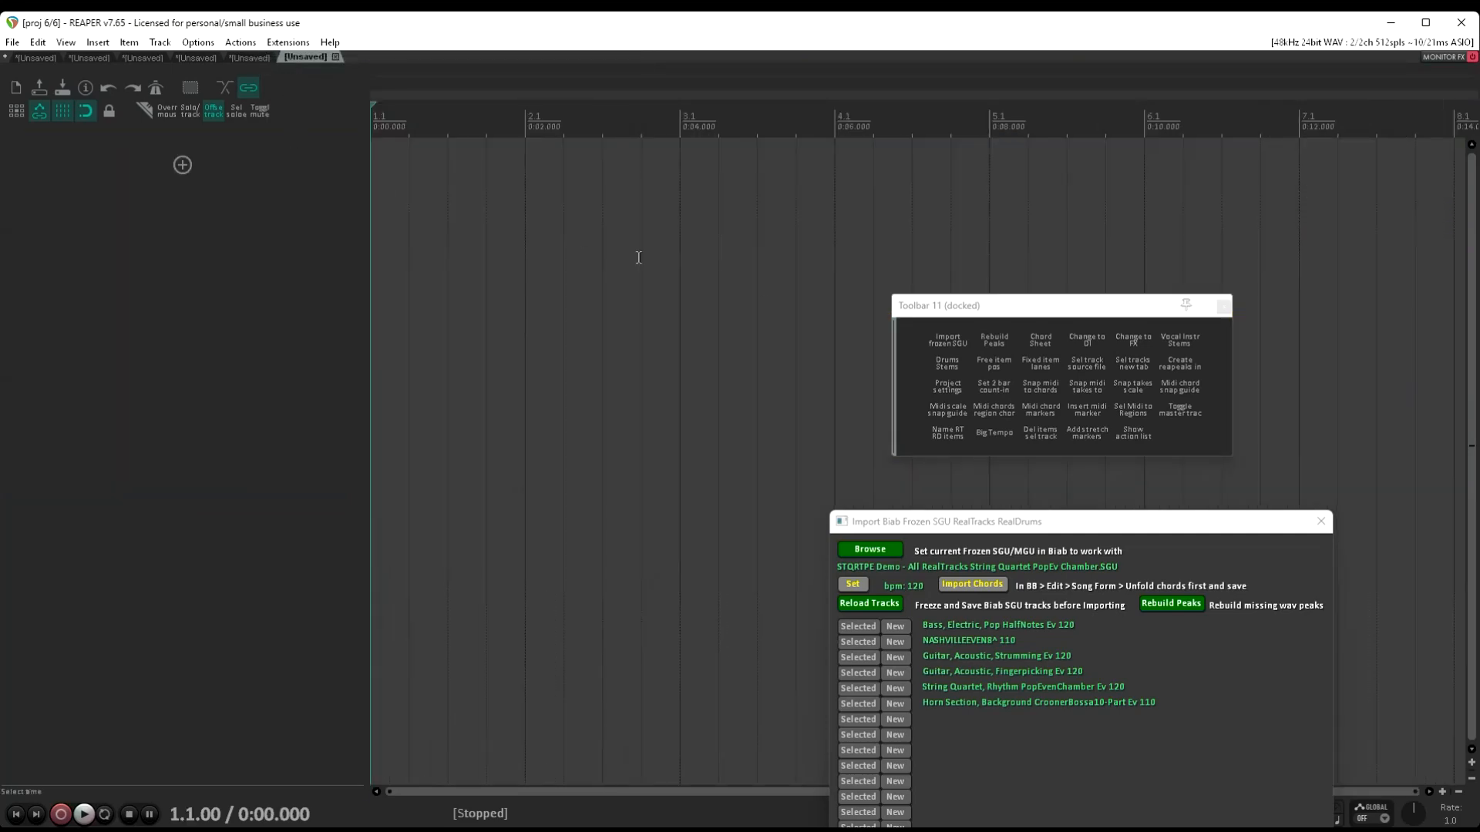
pyautogui.click(1000, 588)
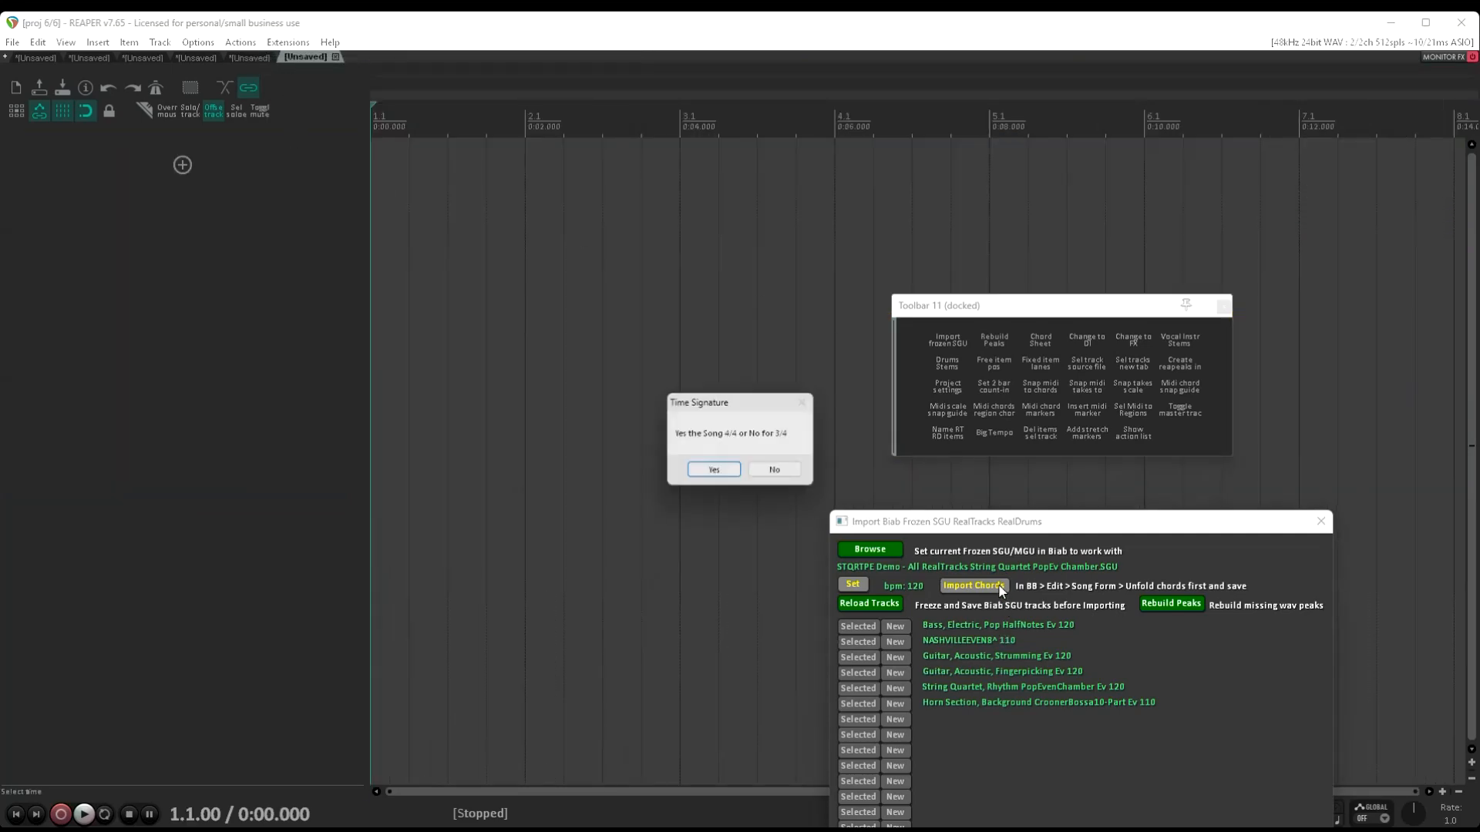
pyautogui.click(731, 478)
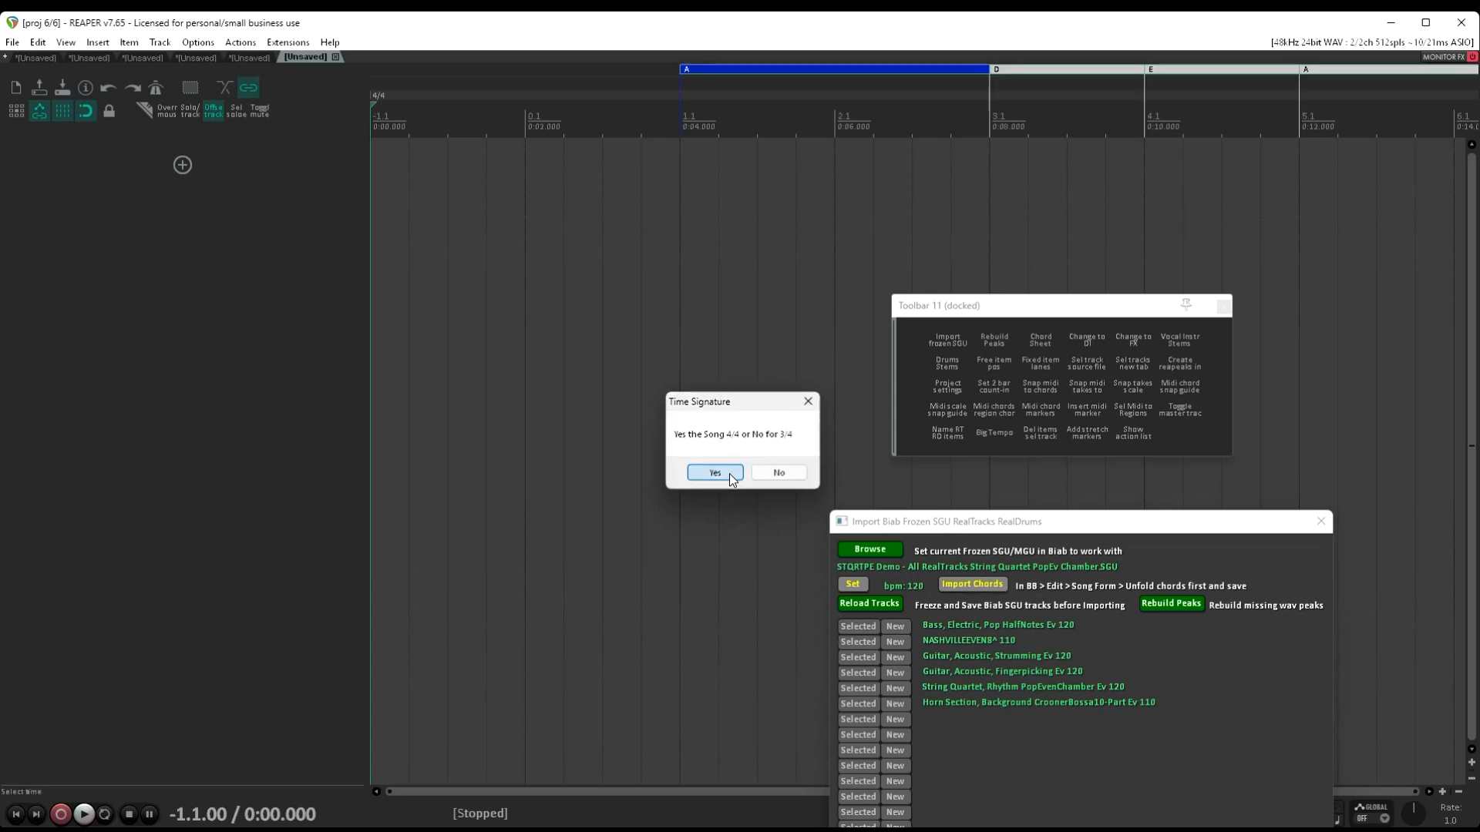
pyautogui.scroll(-5, 701, 327)
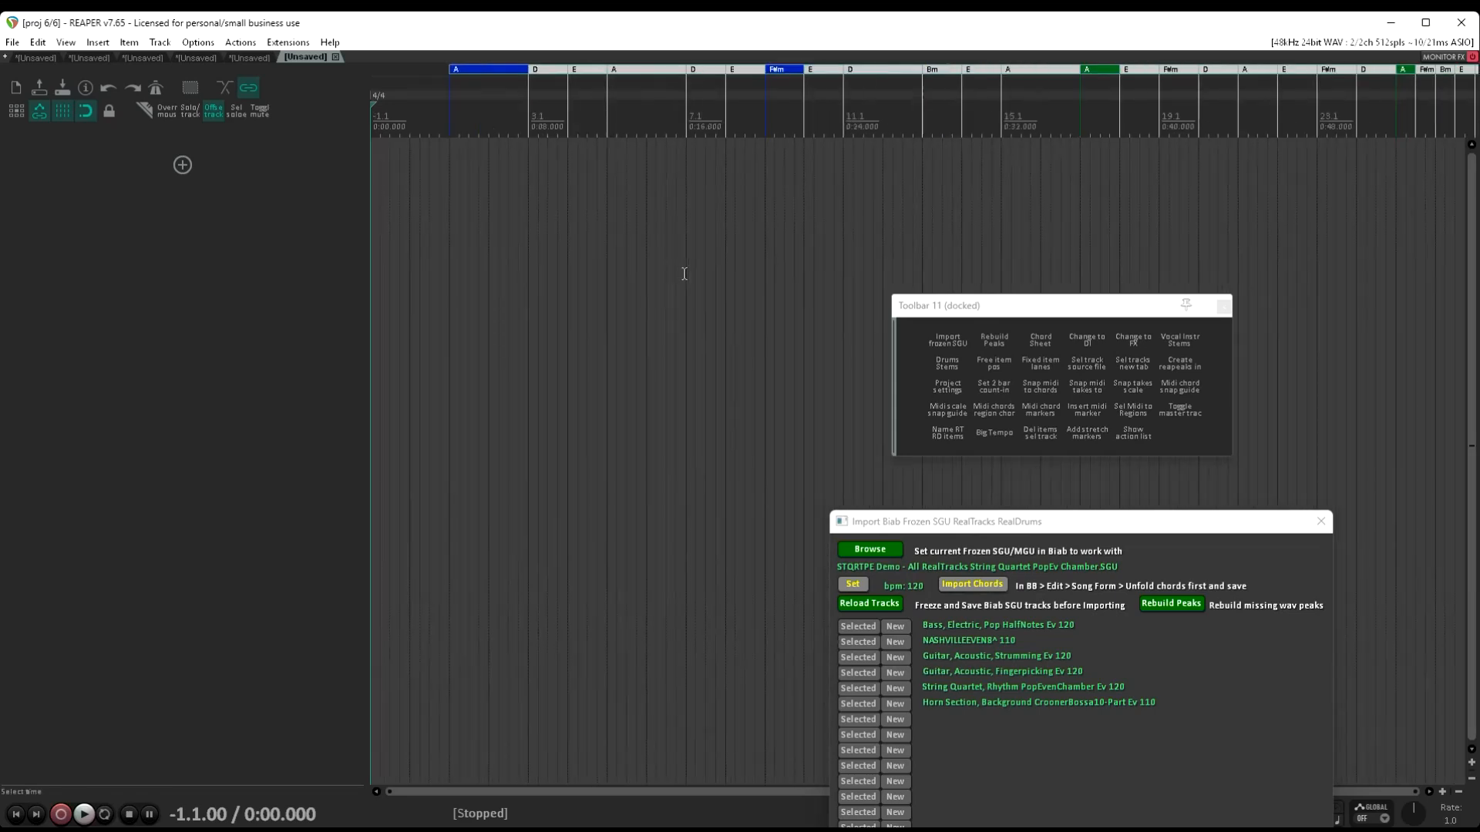
# Import the Horn Section, Background CroonerBossa10-Part part onto a new track and play it briefly
pyautogui.click(896, 705)
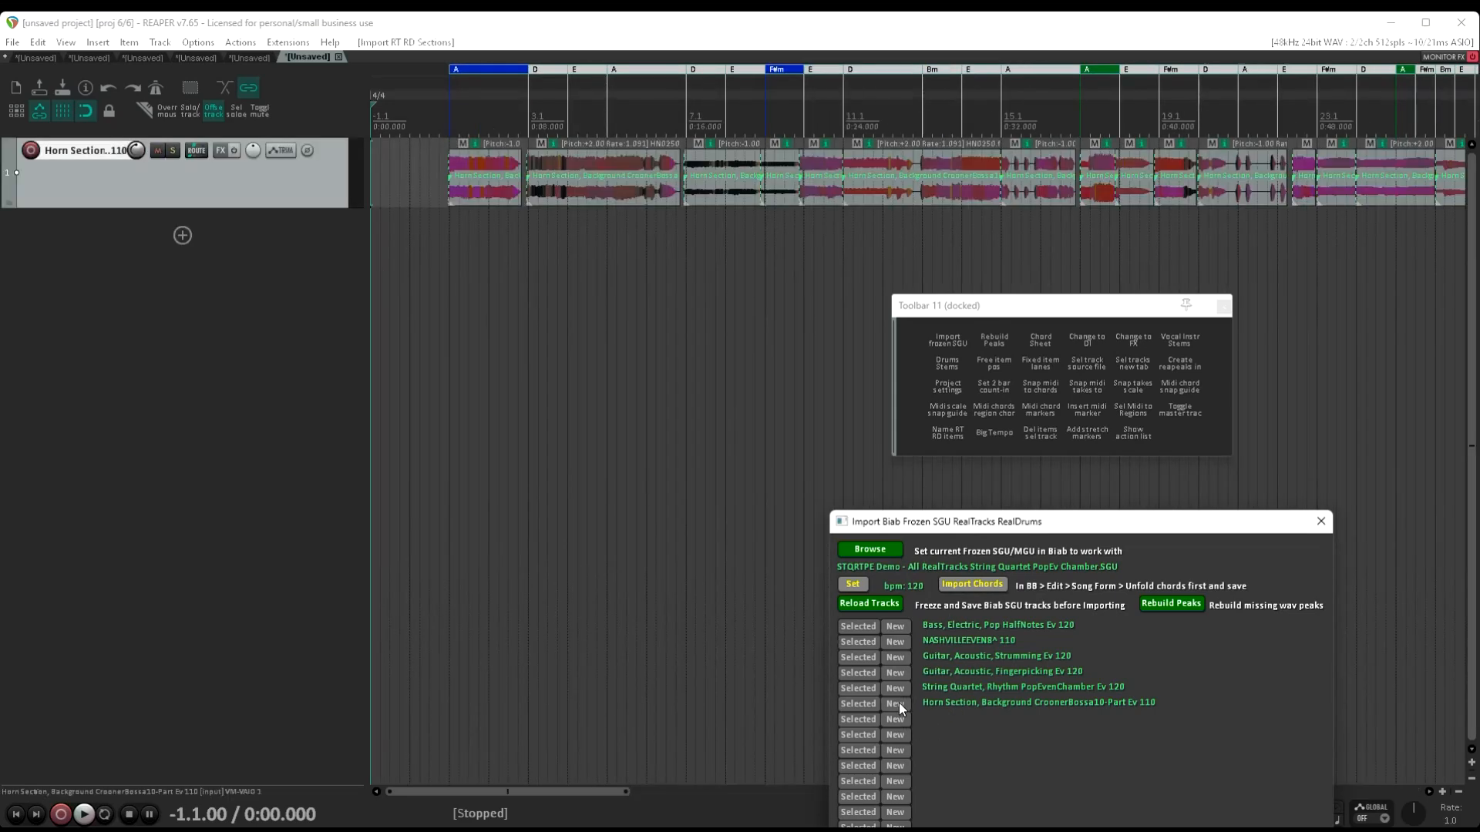
pyautogui.click(437, 224)
pyautogui.press('space')
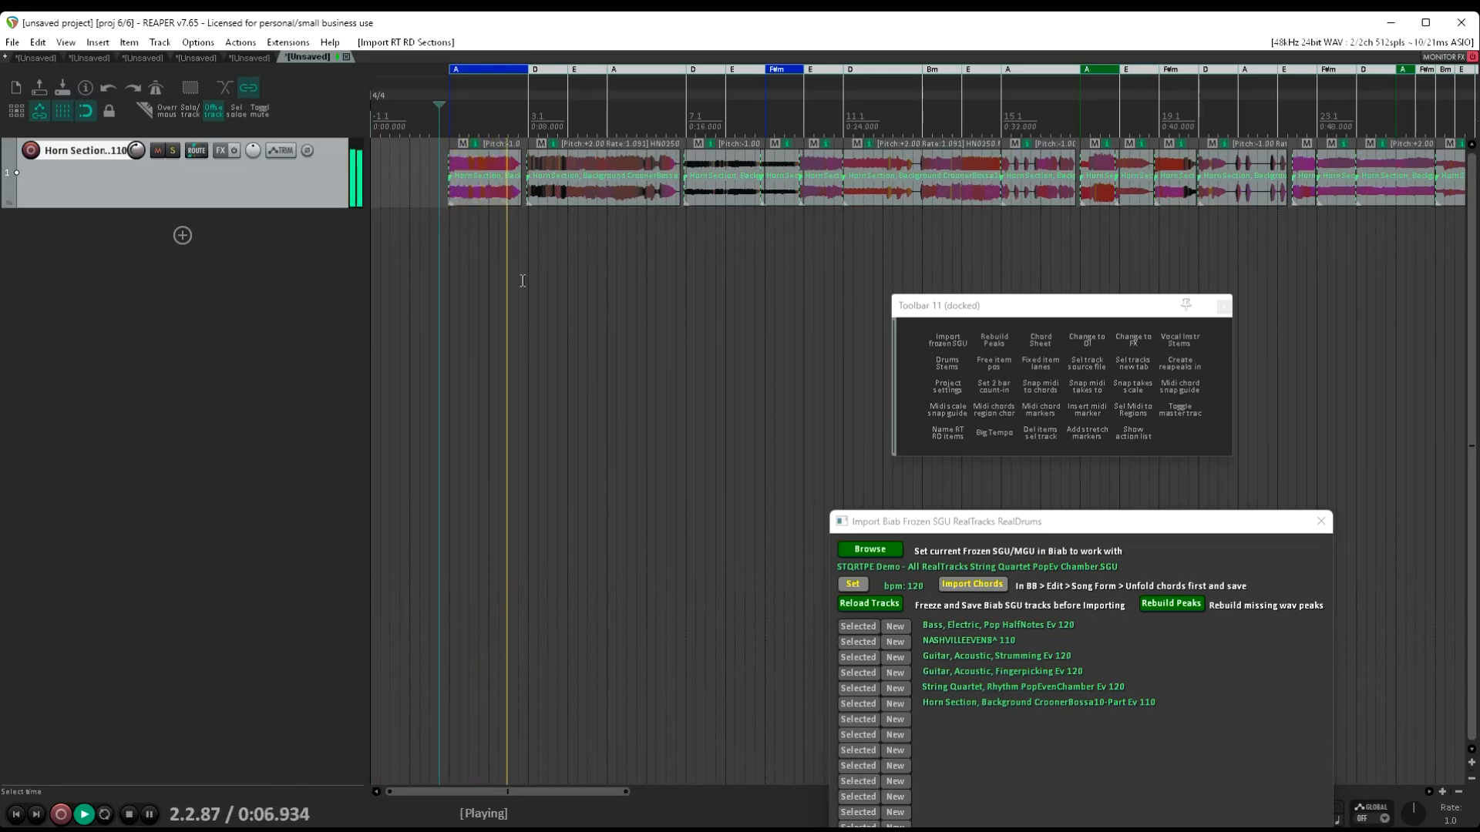
pyautogui.press('space')
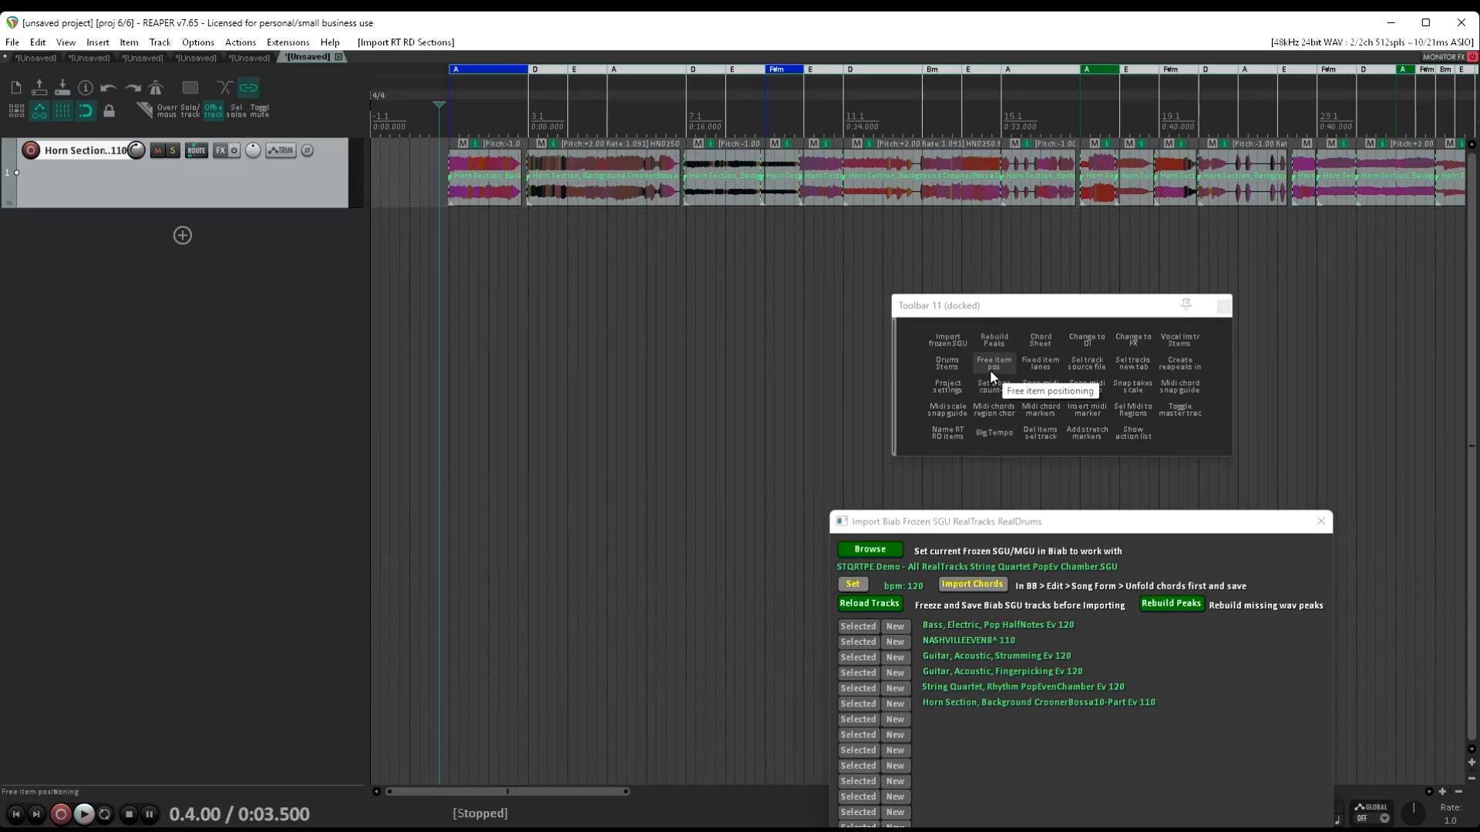
# Switch the horn section track to free item positioning and back, and split it into separate instrument stems
pyautogui.click(989, 368)
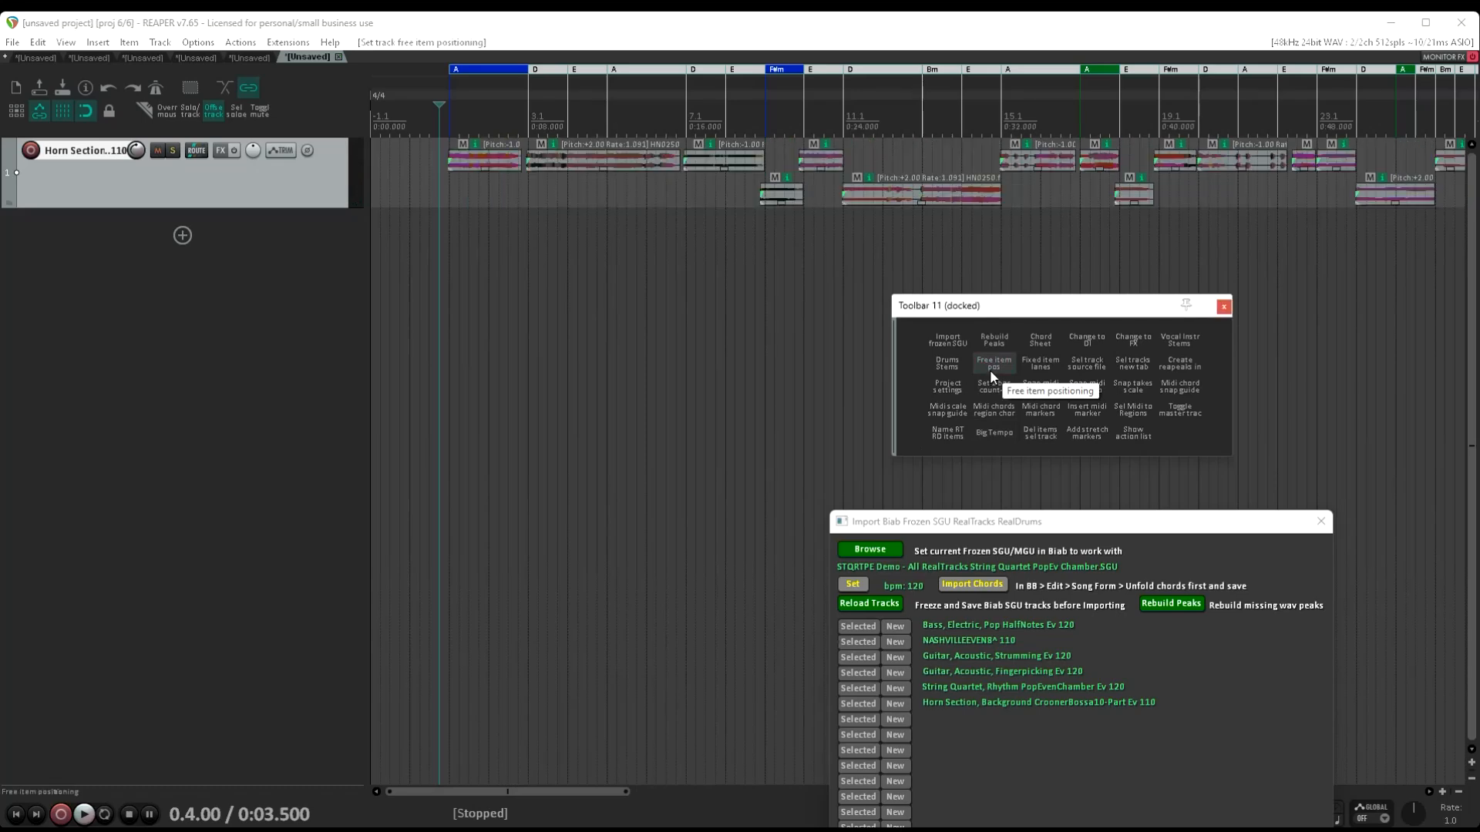
pyautogui.click(990, 368)
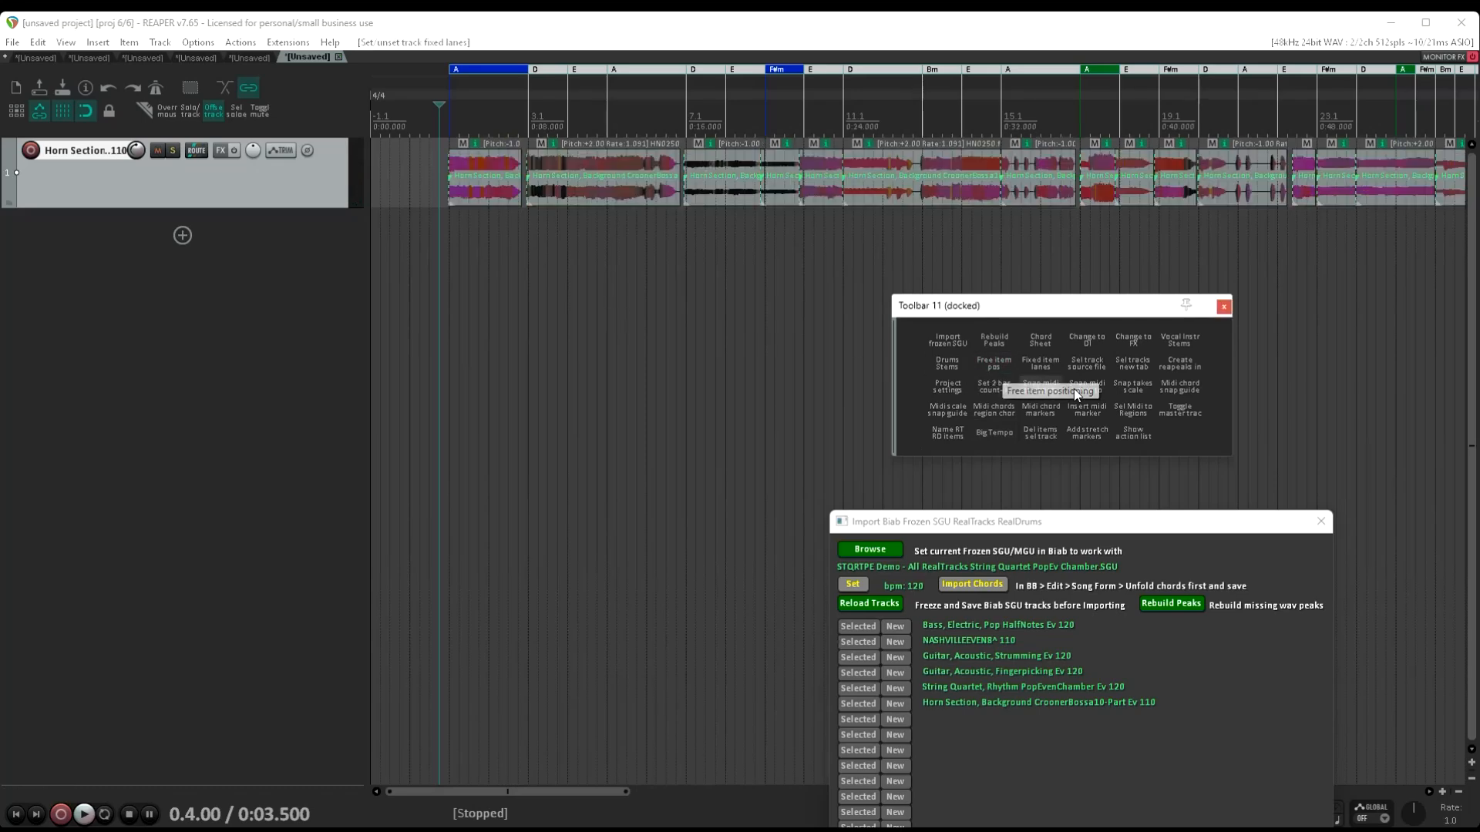
pyautogui.click(1181, 341)
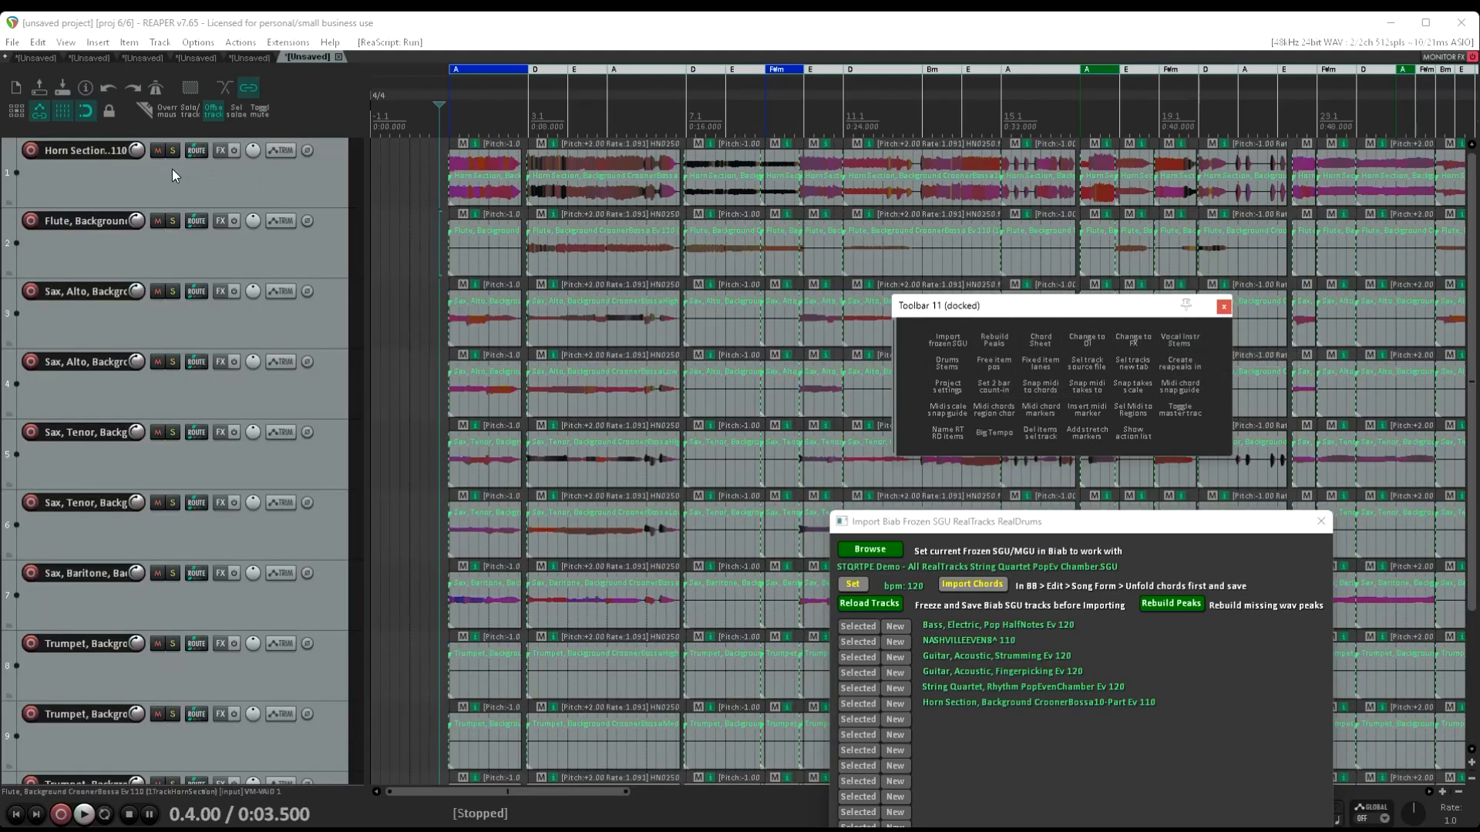
# Mute the original horn section track, play the flute, sax and trumpet stems while looking through them, and stop
pyautogui.click(156, 151)
pyautogui.press('space')
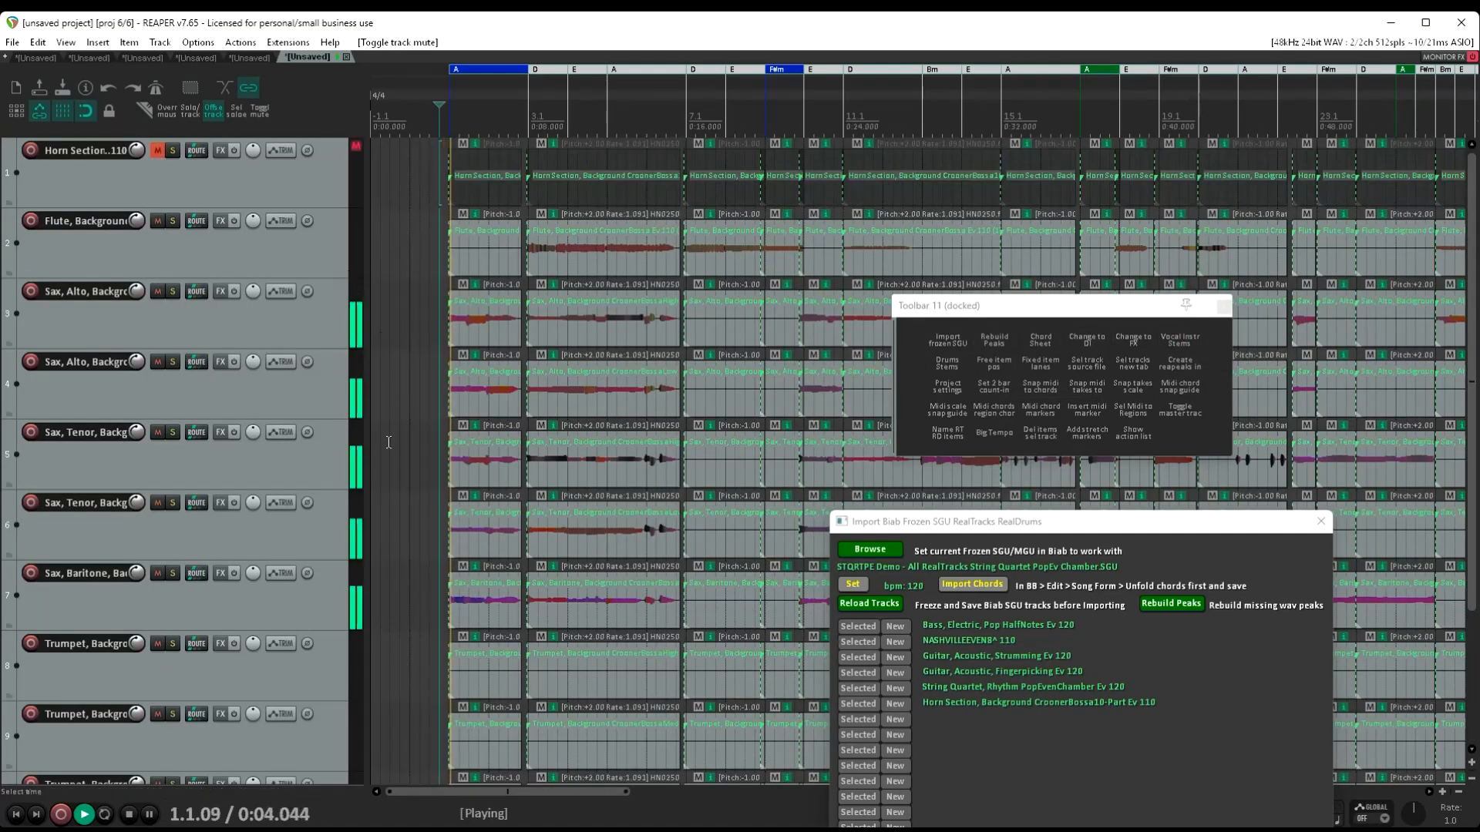
pyautogui.scroll(-2, 247, 502)
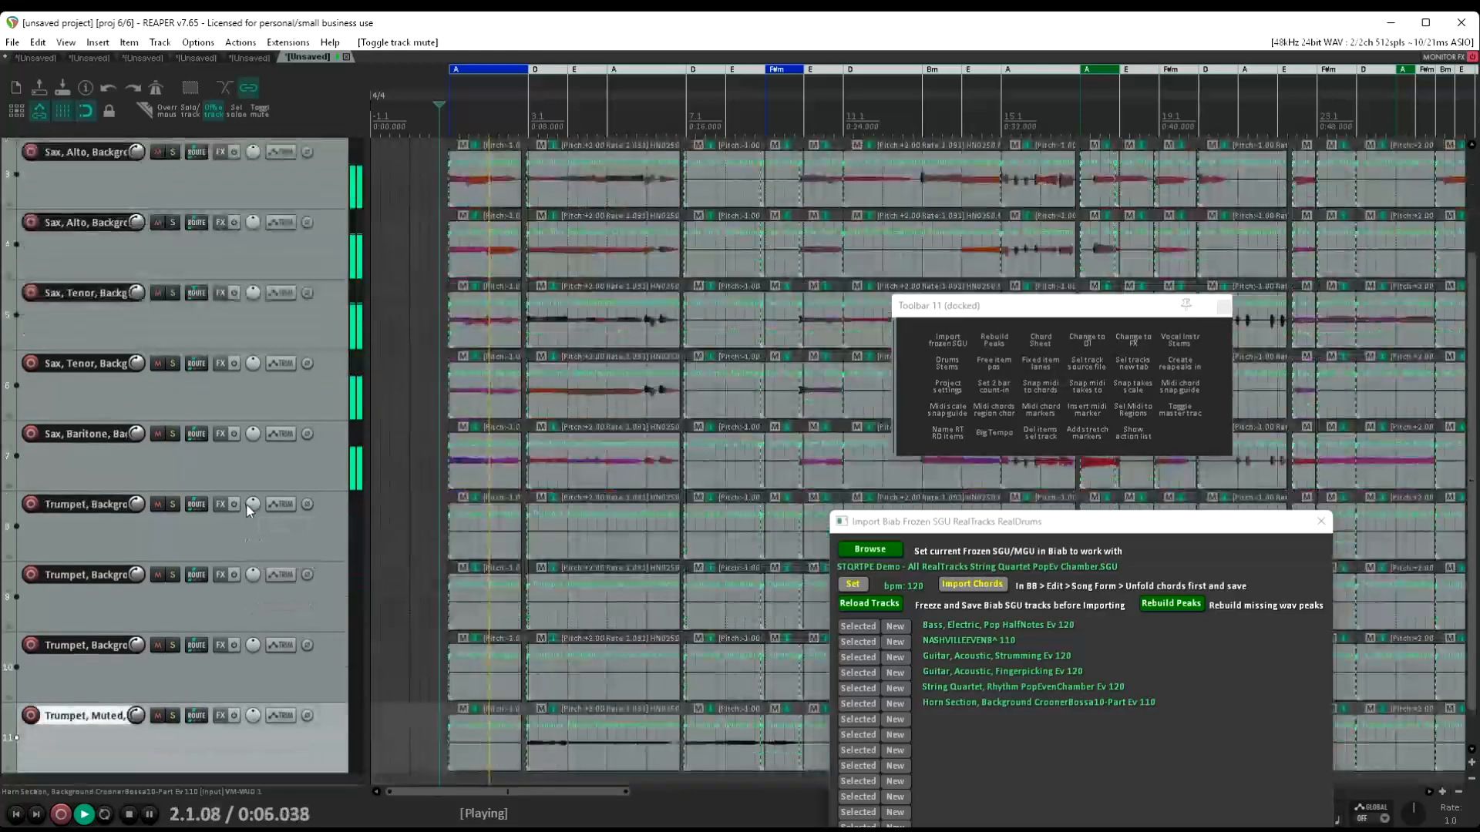
pyautogui.scroll(-1, 248, 510)
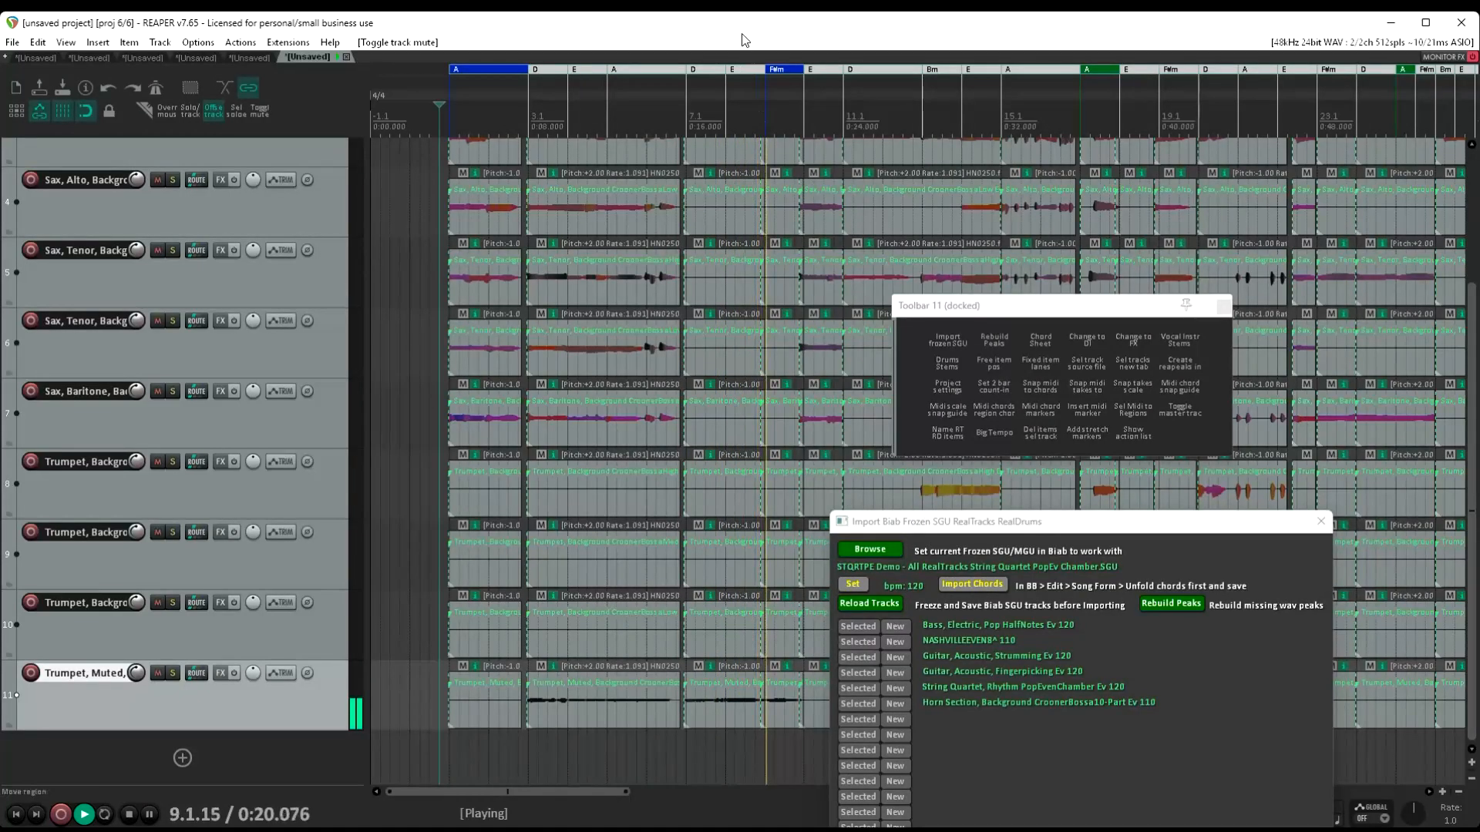
pyautogui.press('space')
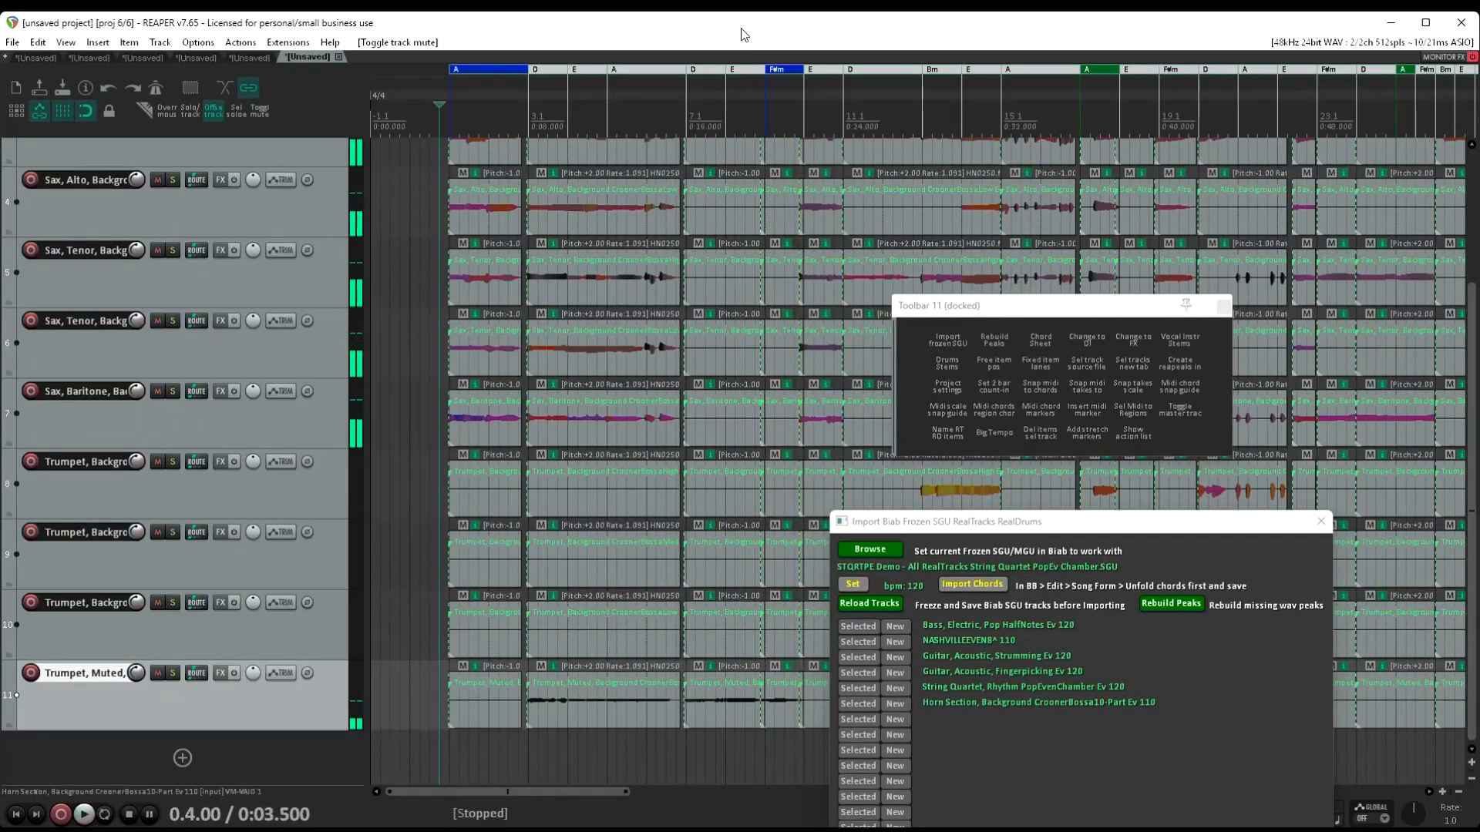